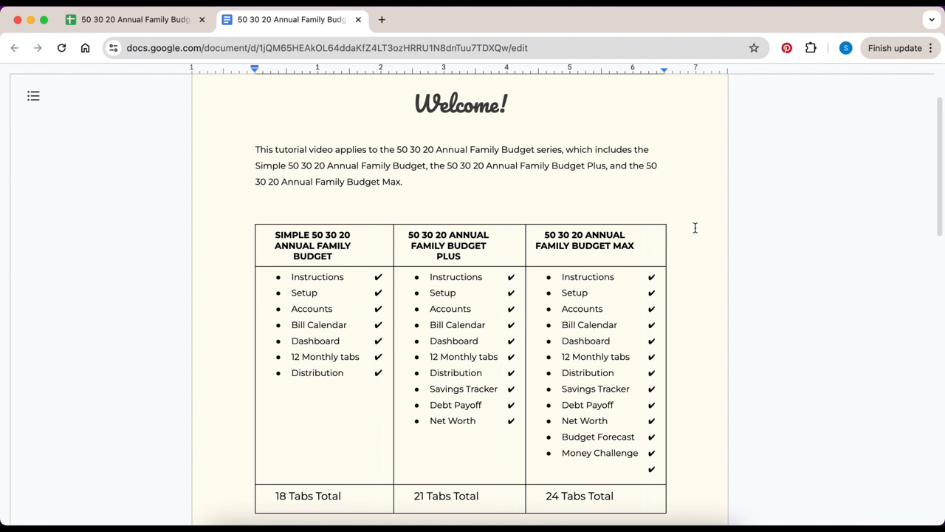
type("**Correction - Goal Budget is NOT includ")
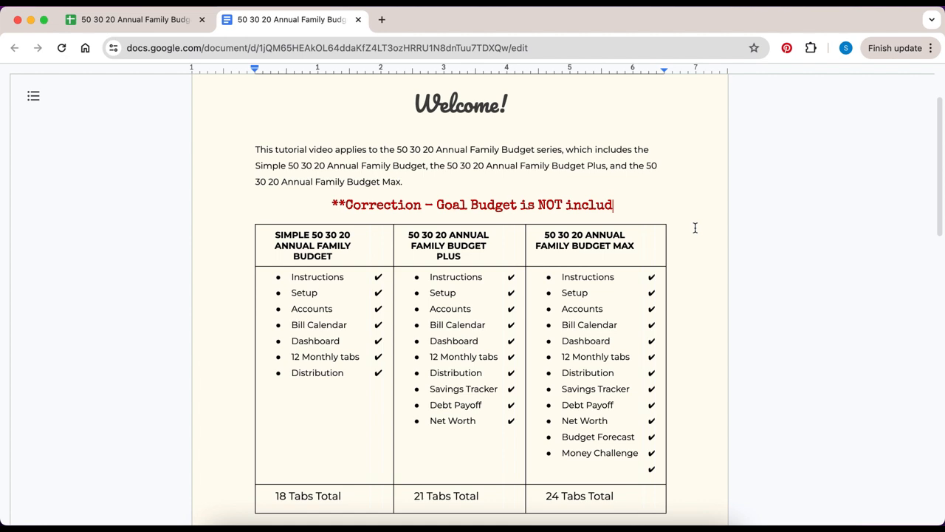
type("ed in the Max**")
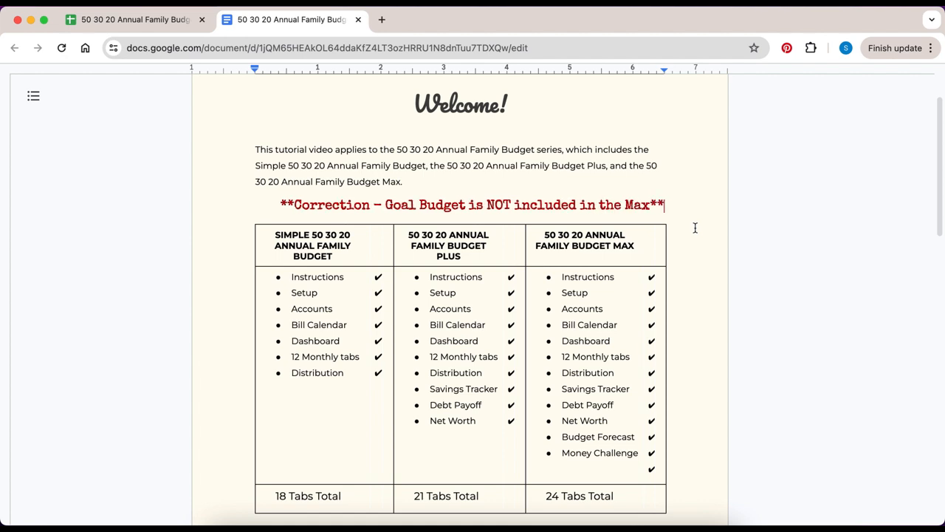
key("BackSpace")
key("BackSpace")
key("BackSpace")
key("BackSpace")
key("BackSpace")
key("BackSpace")
key("BackSpace")
key("BackSpace")
key("BackSpace")
key("BackSpace")
key("BackSpace")
key("BackSpace")
key("BackSpace")
key("BackSpace")
key("BackSpace")
key("BackSpace")
key("BackSpace")
key("BackSpace")
key("BackSpace")
key("BackSpace")
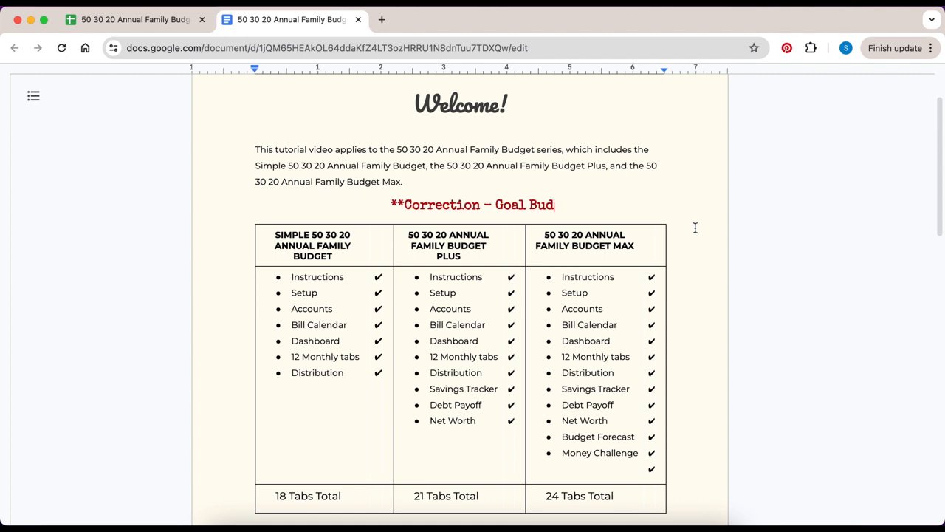
key("BackSpace")
key("BackSpace")
key("BackSpace")
key("BackSpace")
key("BackSpace")
key("BackSpace")
key("BackSpace")
key("BackSpace")
key("BackSpace")
key("BackSpace")
key("BackSpace")
key("BackSpace")
key("BackSpace")
key("BackSpace")
key("BackSpace")
key("BackSpace")
key("BackSpace")
key("BackSpace")
key("BackSpace")
key("BackSpace")
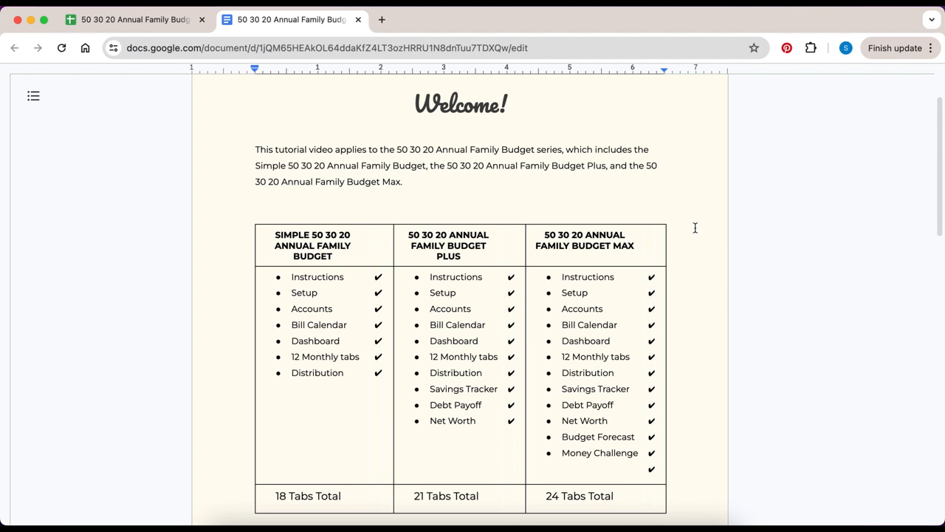
- Switch to the budget spreadsheet and examine the Instructions sheet, from the welcome notes through the Money Challenge guide
left_click(154, 25)
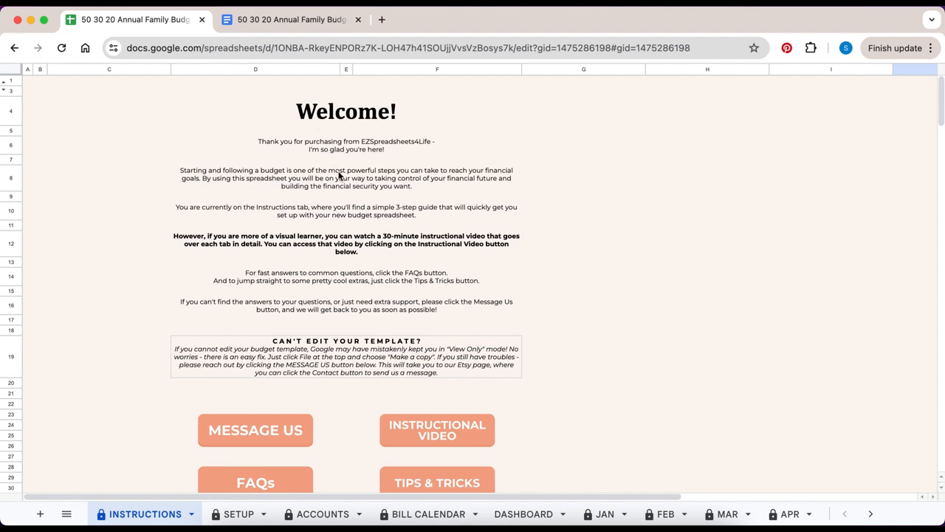
scroll(332, 177, "down", 3)
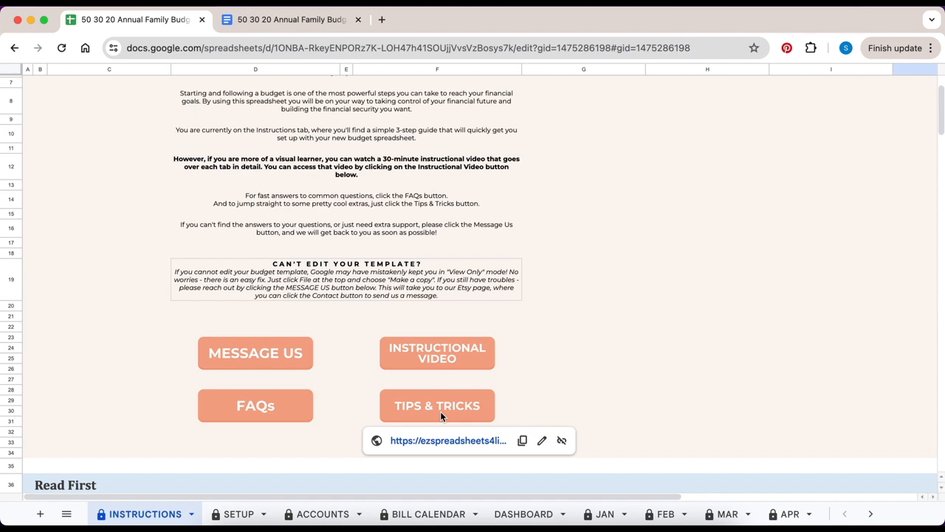
scroll(441, 415, "down", 5)
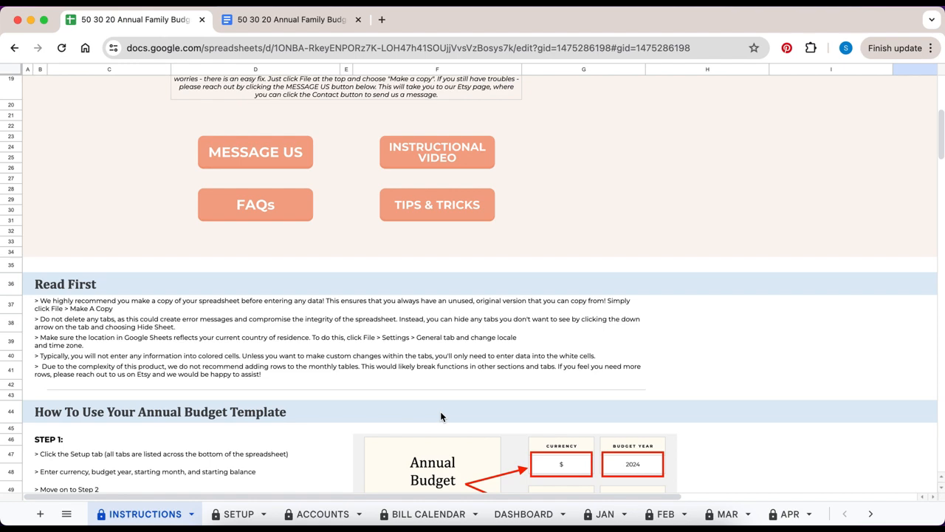
scroll(441, 417, "down", 15)
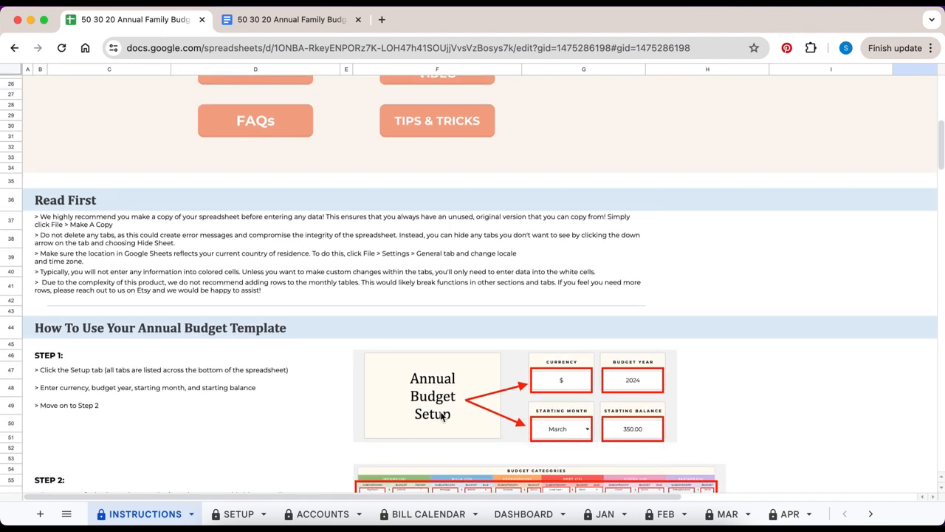
scroll(440, 417, "down", 12)
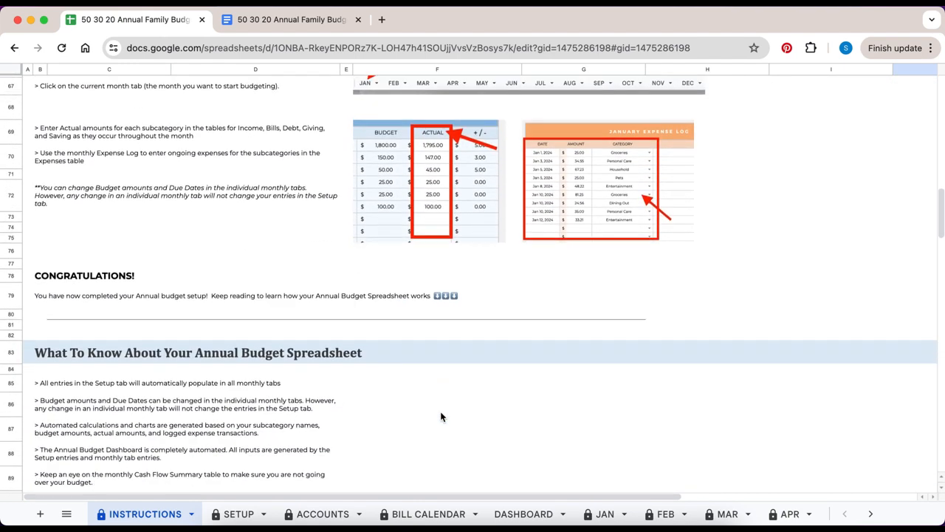
scroll(441, 417, "down", 10)
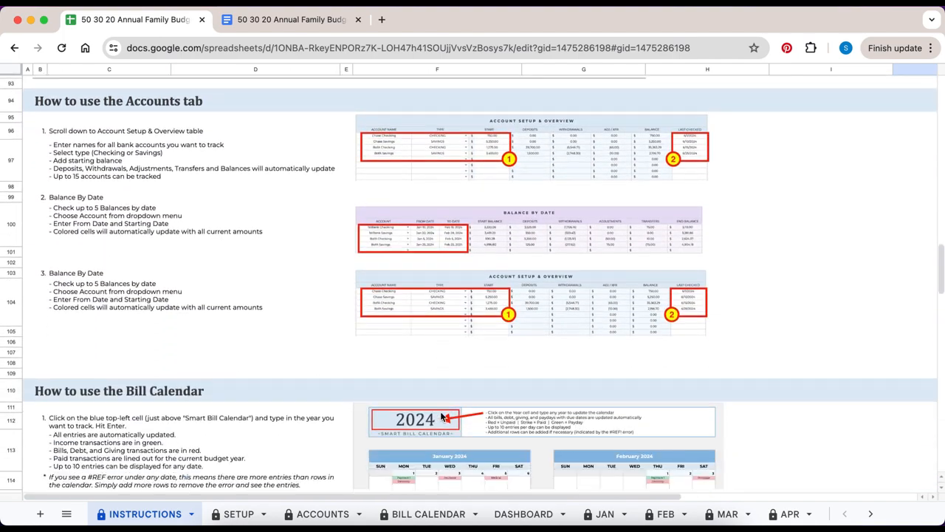
scroll(441, 417, "down", 12)
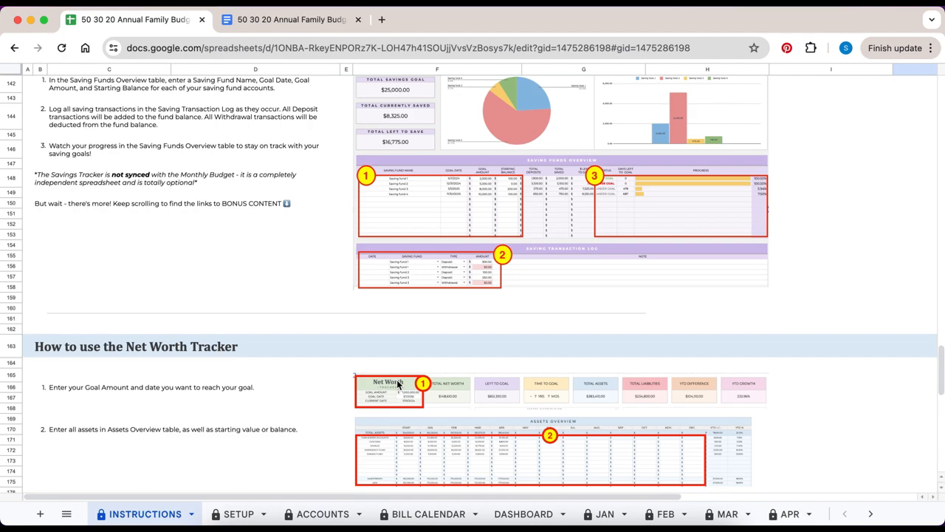
scroll(396, 383, "down", 15)
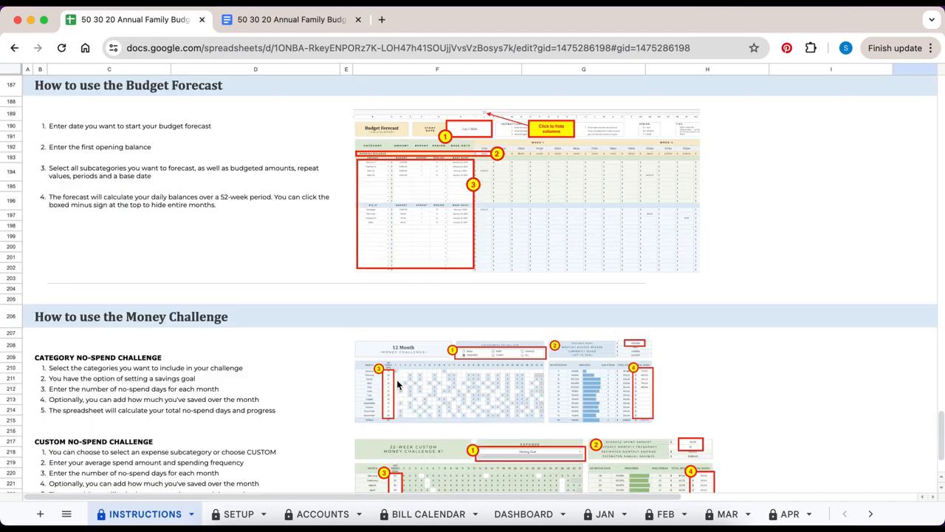
scroll(396, 383, "up", 20)
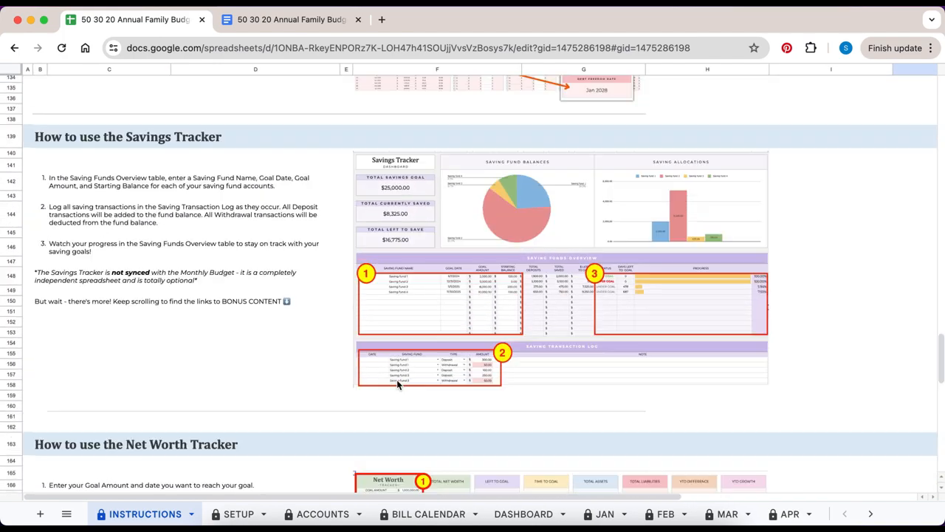
scroll(396, 384, "up", 20)
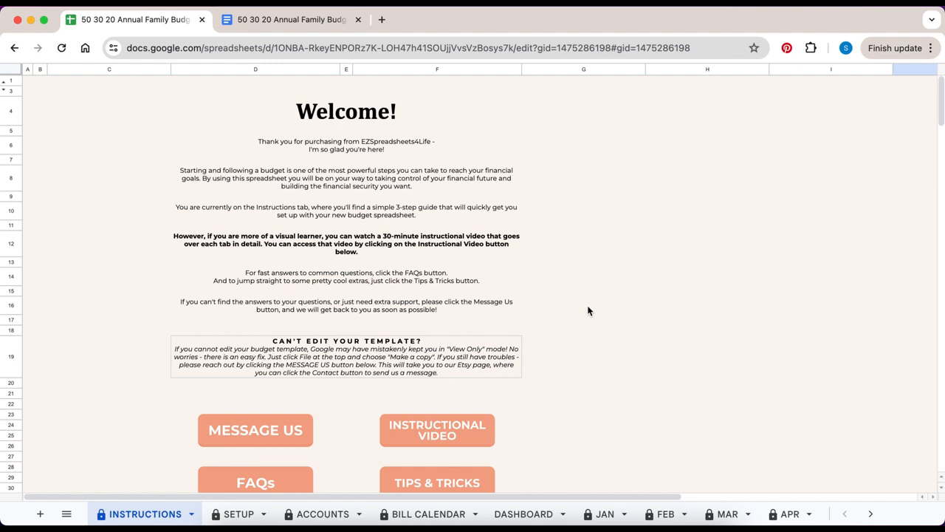
- Open the Setup sheet and set the budget currency to $
left_click(236, 515)
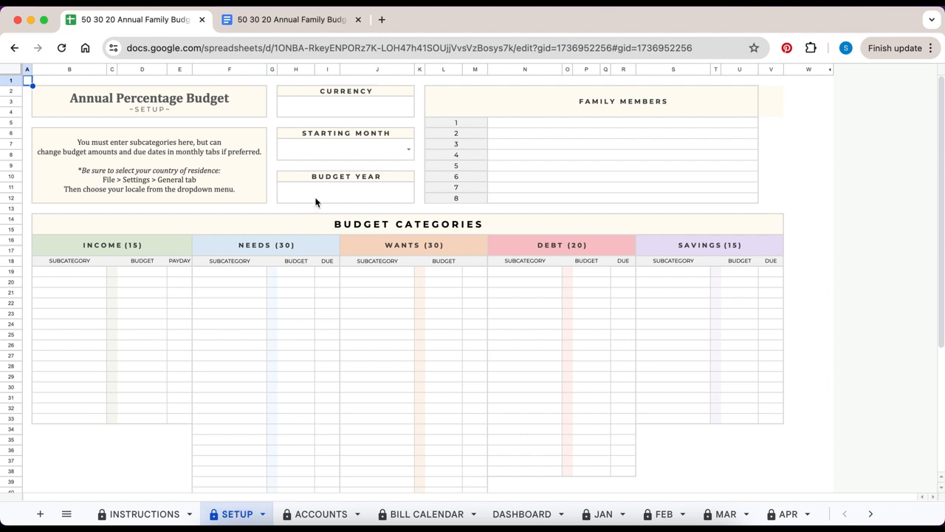
left_click(344, 110)
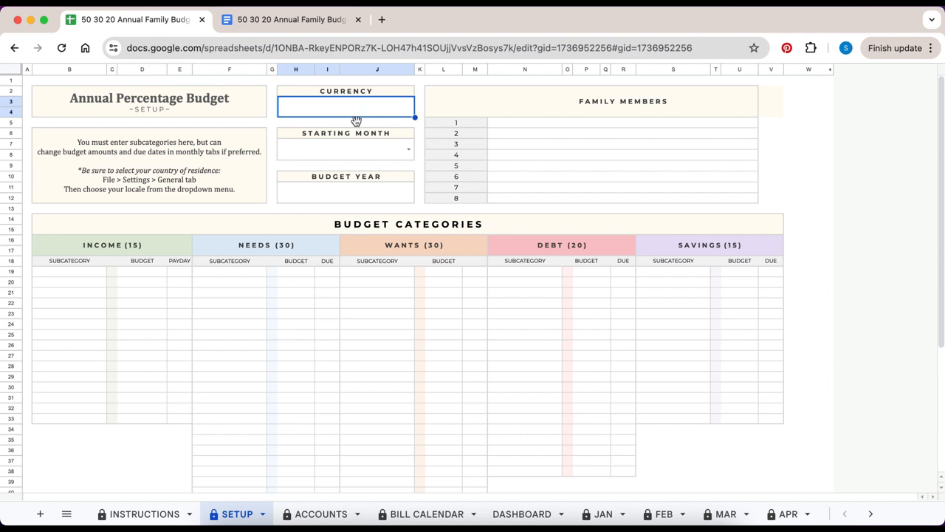
left_click(360, 153)
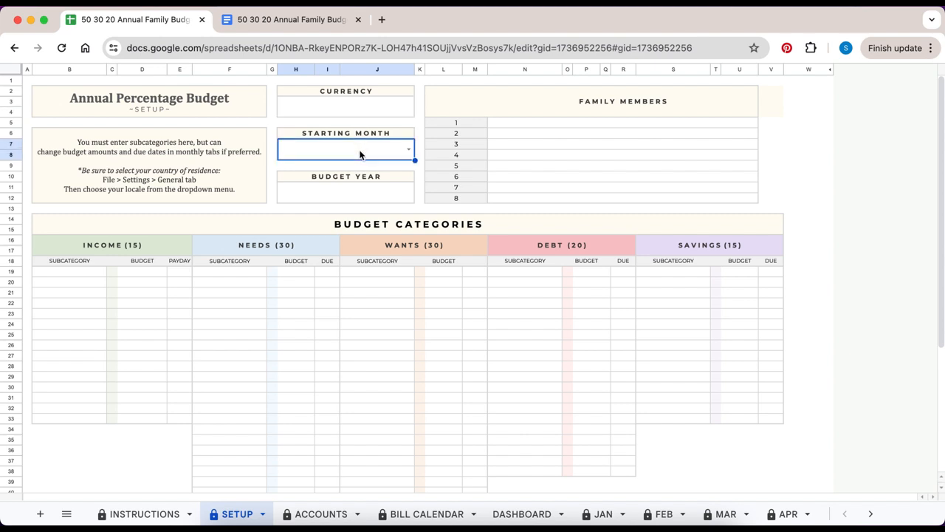
left_click(362, 195)
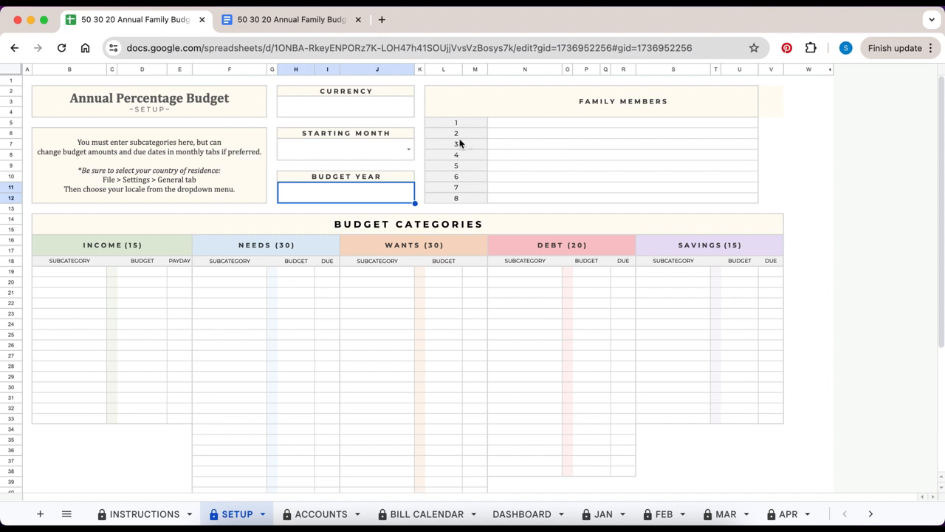
left_click(390, 109)
type("$")
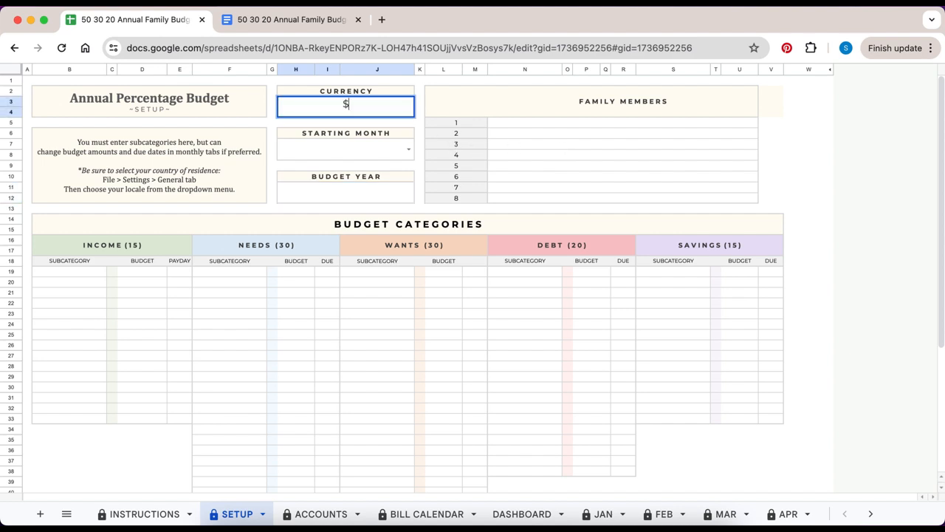
key("Return")
- Set the starting month to June and the budget year to 2024
left_click(408, 149)
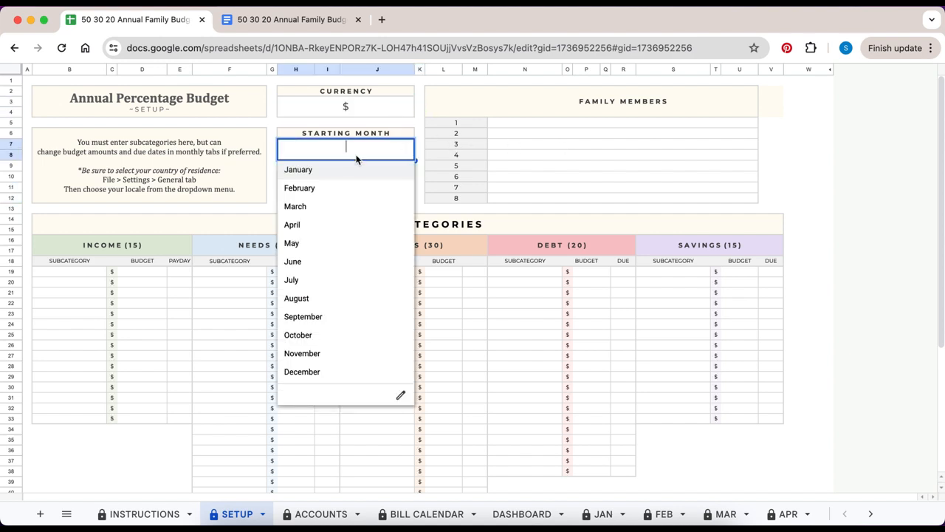
left_click(338, 261)
left_click(350, 198)
type("2024")
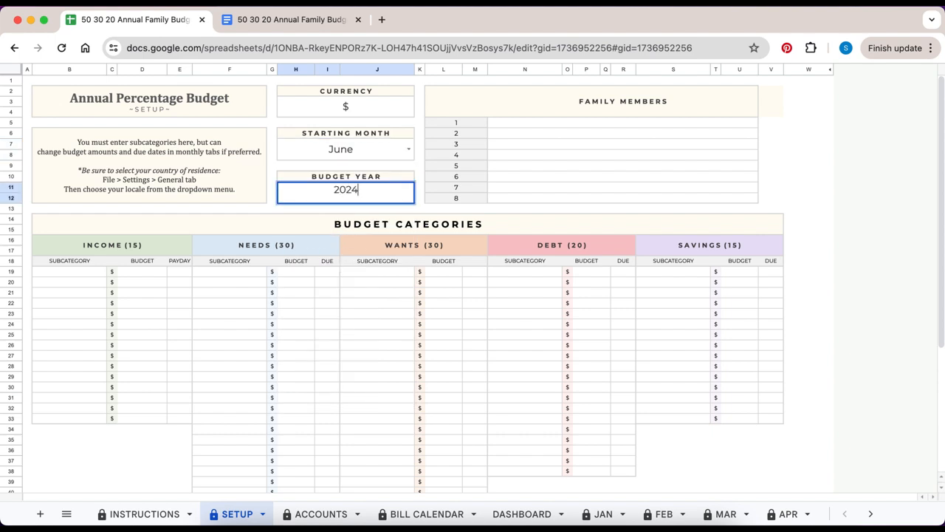
key("Tab")
- Enter the first names of five family members in the first five rows of the Family Members list
left_click(551, 127)
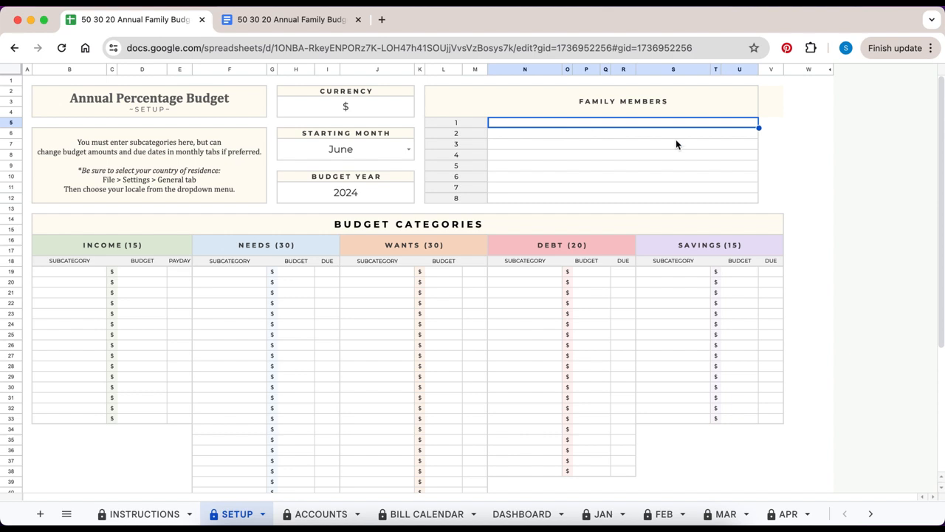
type("Bob")
key("Return")
type("Janet")
key("Return")
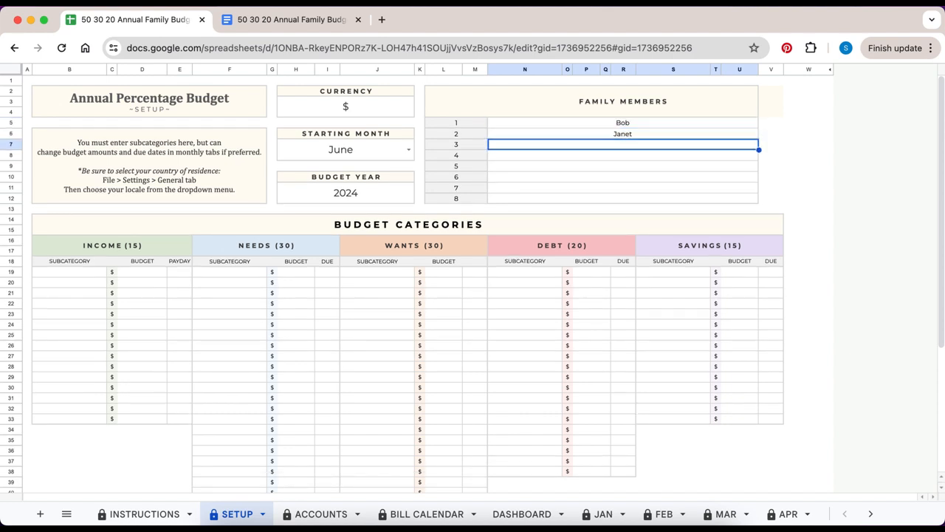
type("Michael")
key("Return")
type("Michelle")
key("Return")
type("Jim")
key("Return")
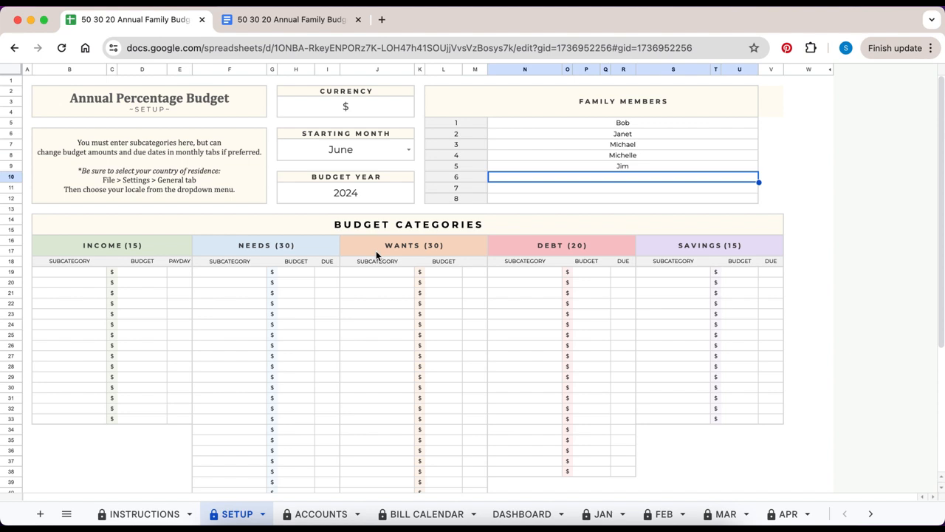
- Examine the Income, Needs, Wants, Debt and Savings headings of the Budget Categories table, plus the Payday and Due columns
left_click(166, 246)
left_click(231, 256)
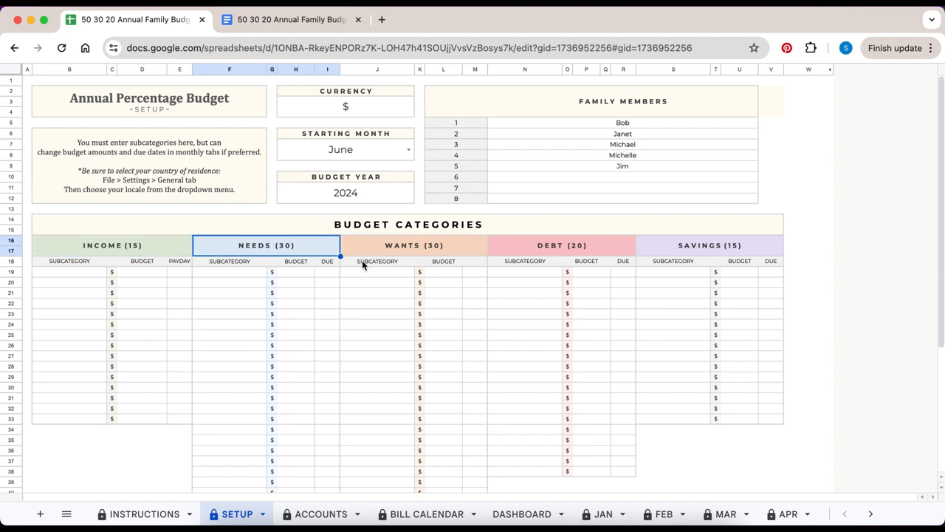
left_click(369, 248)
left_click(506, 257)
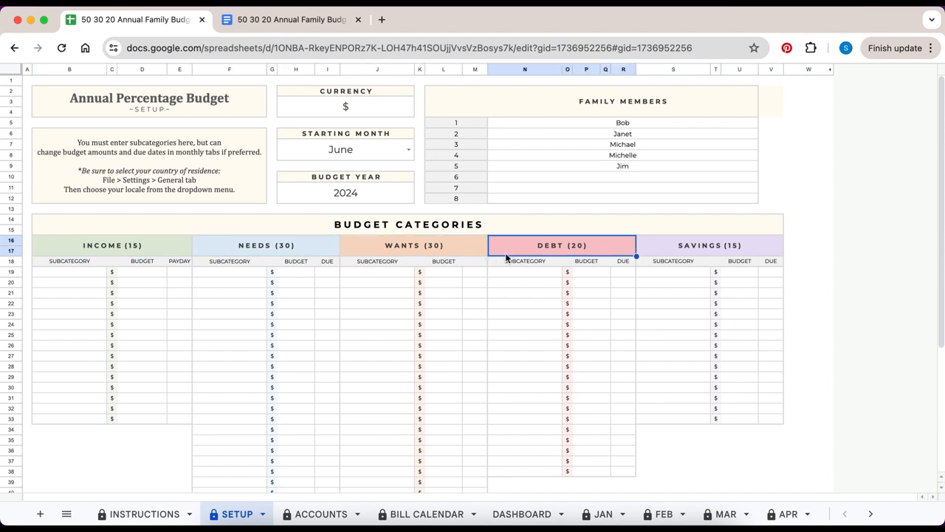
left_click(670, 245)
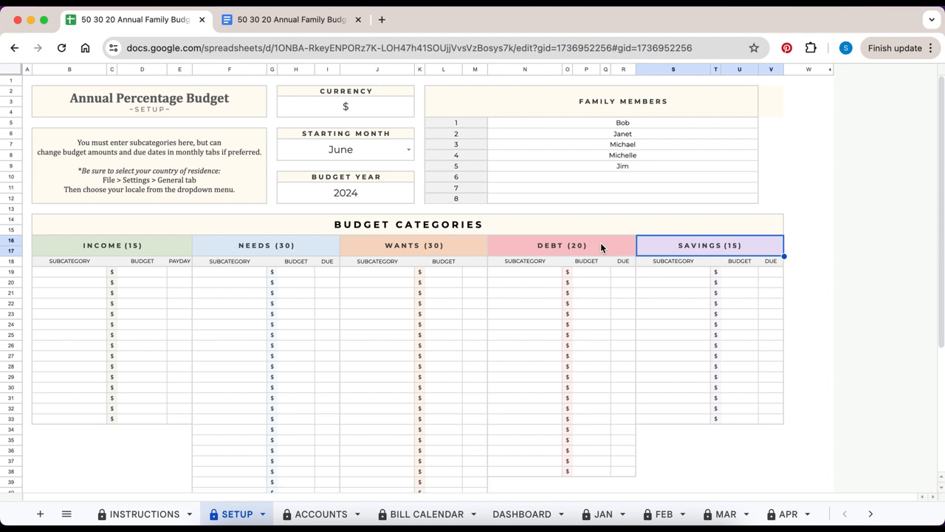
left_click(175, 249)
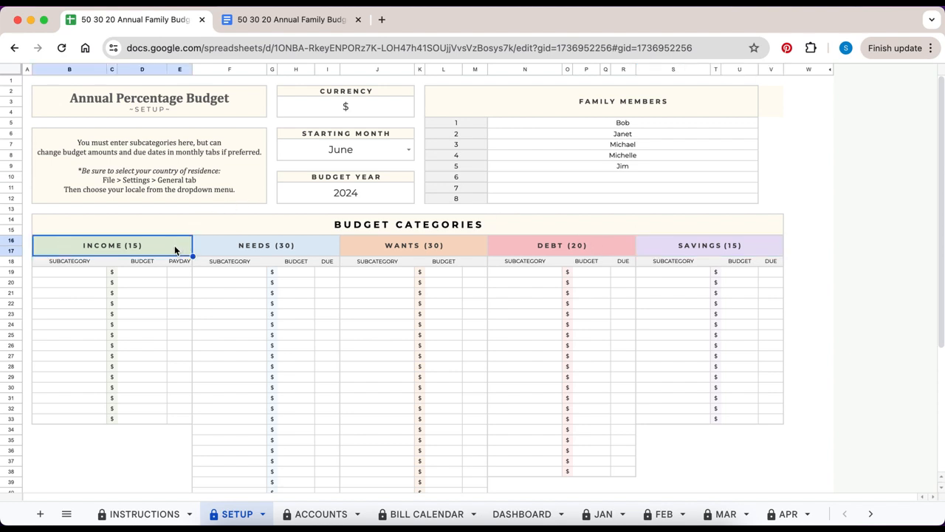
left_click(232, 249)
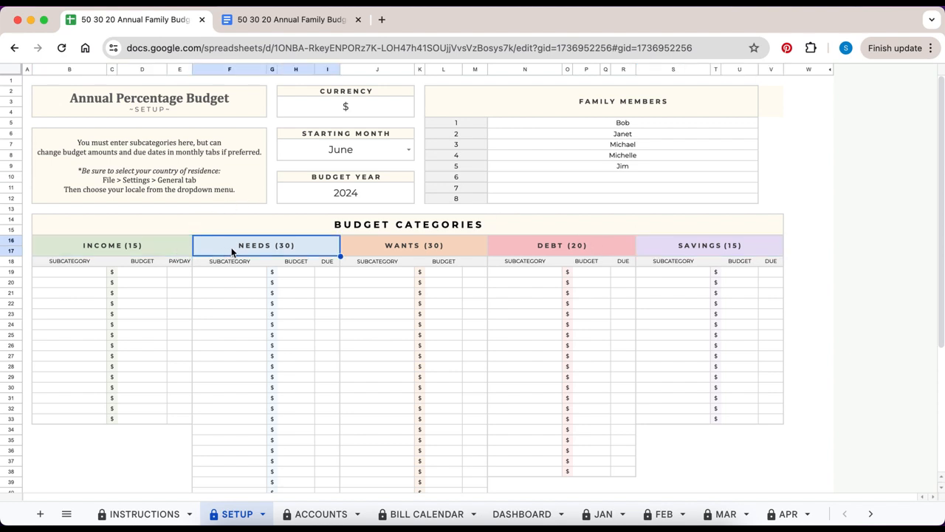
left_click(175, 251)
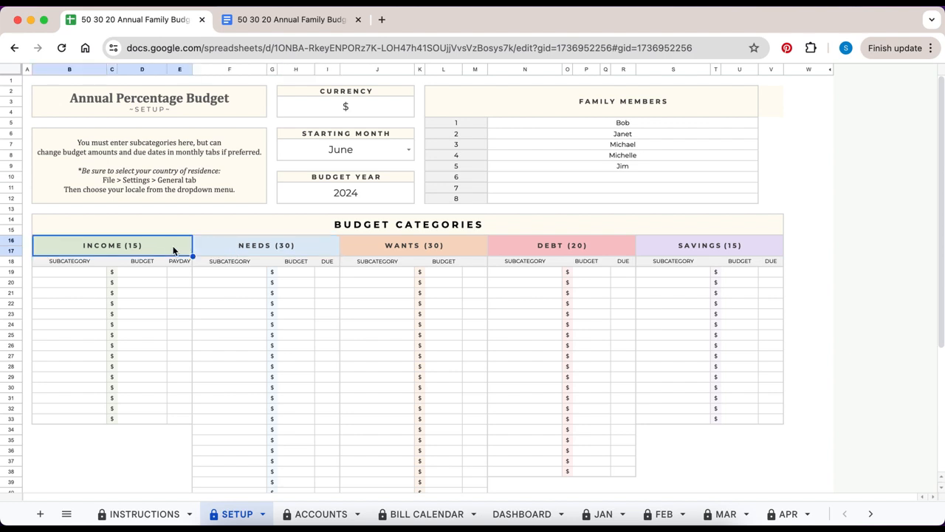
left_click(216, 251)
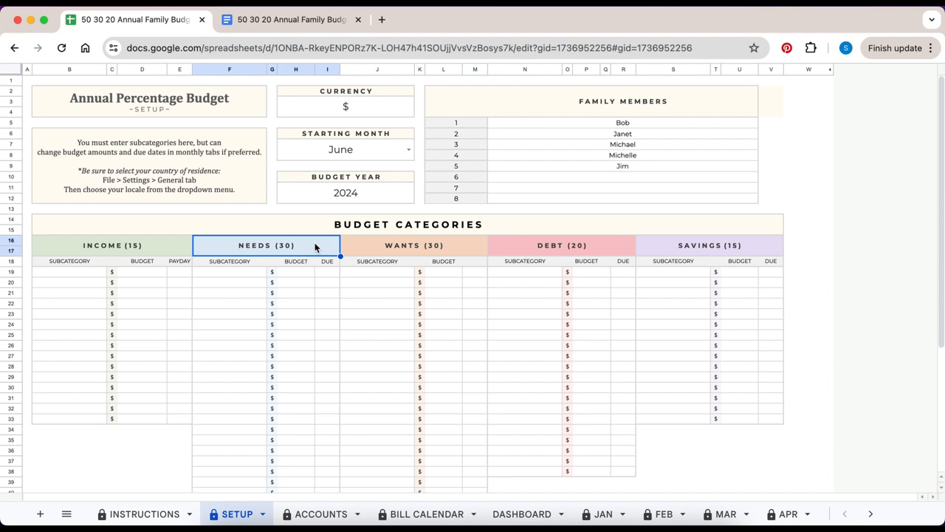
left_click(134, 277)
left_click(175, 262)
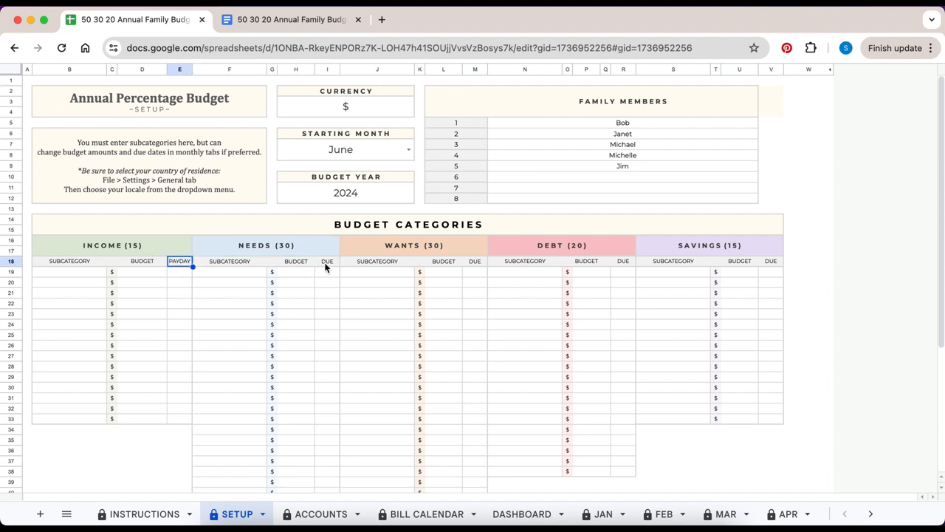
left_click(330, 262)
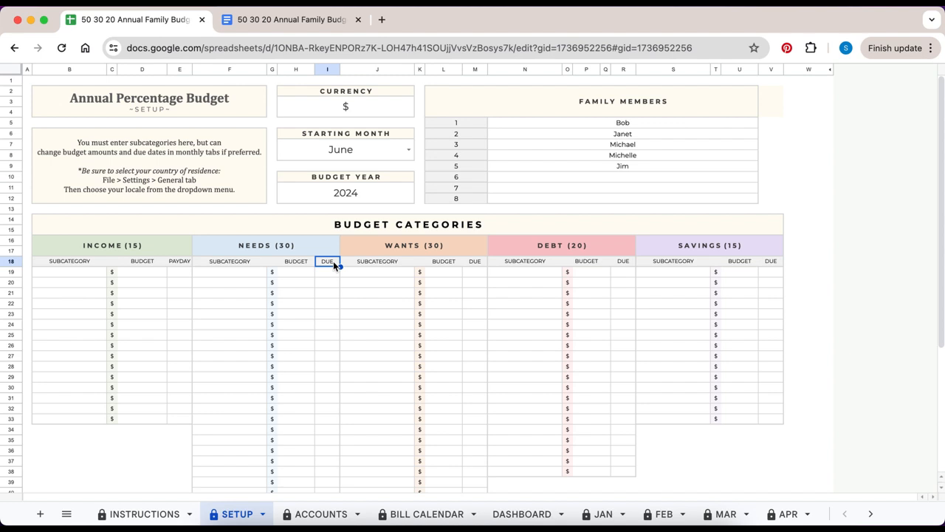
- Add Paycheck 1 as the first income subcategory, with a budget of 1,400 and payday 5
left_click(98, 275)
type("Paycheck 1")
key("Tab")
key("Tab")
type("1400")
key("Tab")
type("5")
key("Return")
- Add income rows Paycheck 2 (1,300, payday 12), Paycheck 3 (1,200, 19), Paycheck 4 (1,500, 26), Side Gig 1 (300, 15) and Side Gig 2 (500, 25)
type("Paycheck 2")
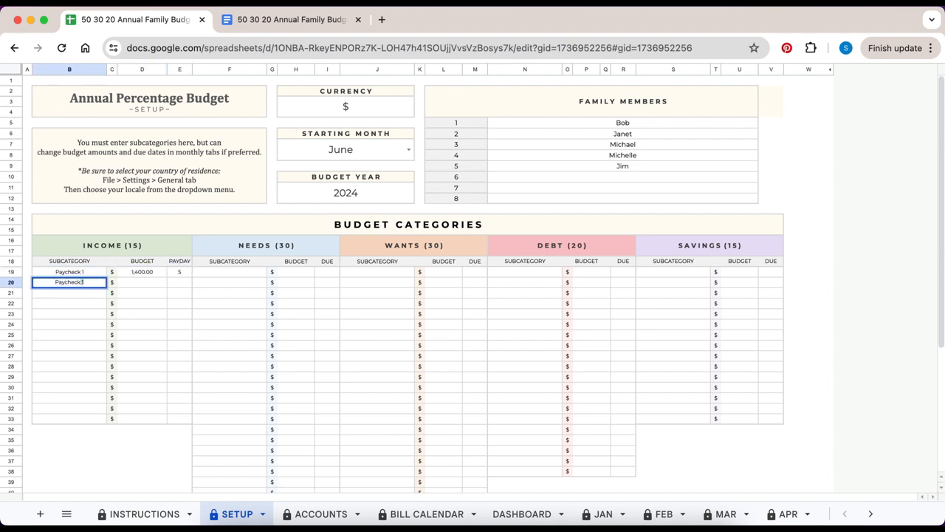
key("Tab")
key("Tab")
key("Tab")
type("500")
key("Tab")
type("25")
key("Return")
- Add Dividends as an income subcategory with a budget of 100 and payday 5
type("Dividends")
key("Tab")
key("Tab")
type("100")
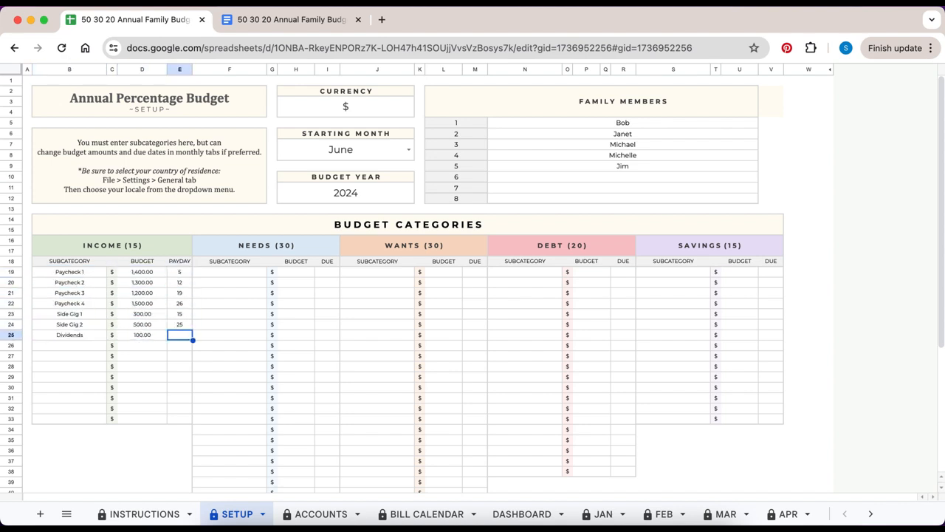
- Add Needs rows Mortgage 1,500 (due 5), Electricity 200 (12), Natural Gas 75 (25), Water 150 (15), Fuel 250 and Groceries 400
key("Tab")
type("15")
key("Return")
type("Fuel")
key("Tab")
key("Tab")
type("250")
key("Return")
type("Groceries")
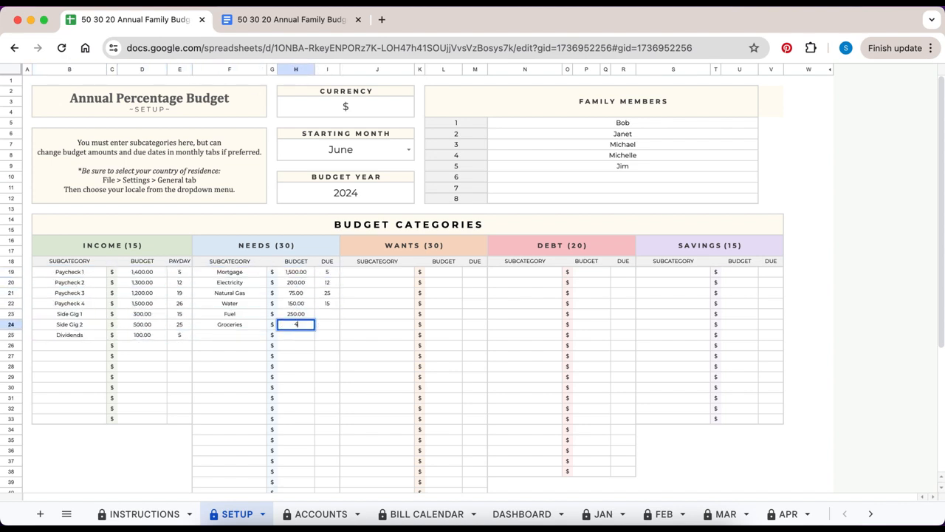
- Start the Wants list with Entertainment at 300 and Netflix at 25, due on day 10
left_click(377, 272)
type("Entertainment")
key("Tab")
key("Tab")
type("300")
key("Return")
type("Netflix")
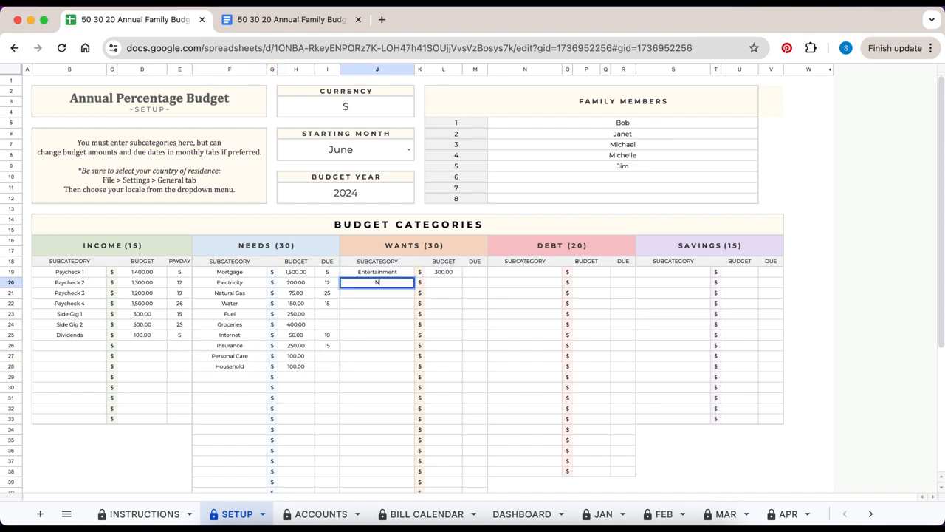
key("Tab")
key("Tab")
type("25")
- Continue the Wants list with Dining Out 400, Coffee Shops 100, Gifts 100, Spotify 20 (due 25), Travel 200, Beauty 100 and Clothing 200
type("200")
key("Return")
type("Beauty")
key("Tab")
key("Tab")
type("100")
key("Return")
type("Clothing")
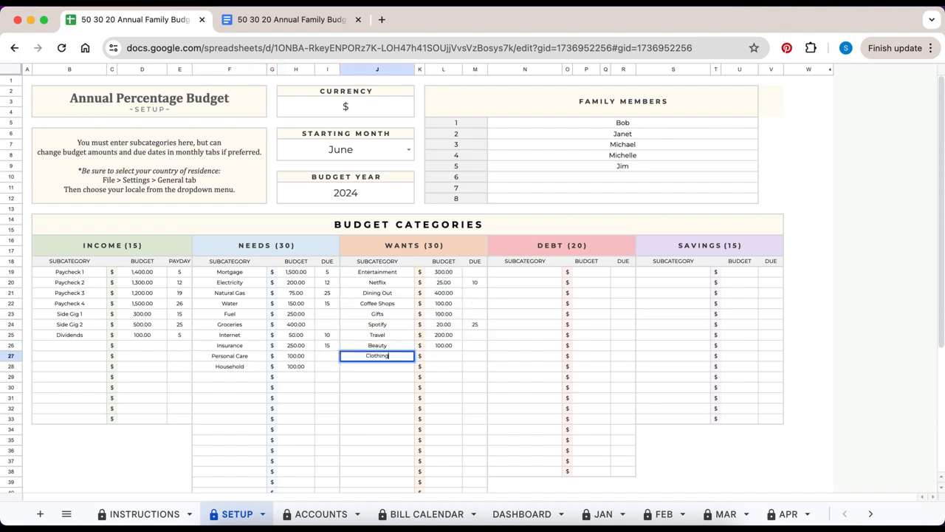
key("Tab")
key("Tab")
- Add Debt rows Credit Card 1 (100, due 3), Credit Card 2 (200, due 10), Student Loan (100, due 25) and Auto Loan (250, due 15)
type("Loan")
key("Tab")
key("Tab")
type("100")
key("Tab")
type("25")
key("Return")
type("Auto Loan")
key("Tab")
key("Tab")
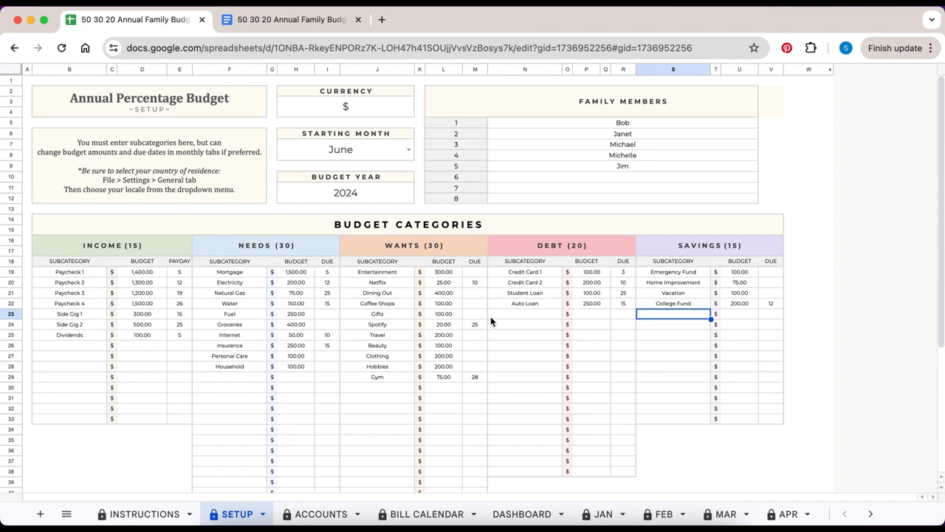
- Open the Accounts sheet and examine the Account Name, Type and Start columns of Account Setup & Overview
left_click(326, 515)
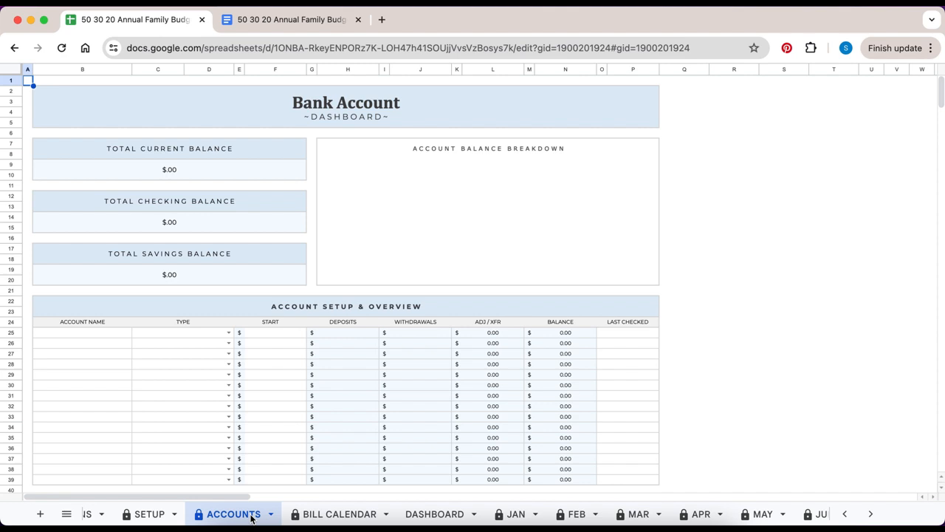
scroll(253, 353, "down", 1)
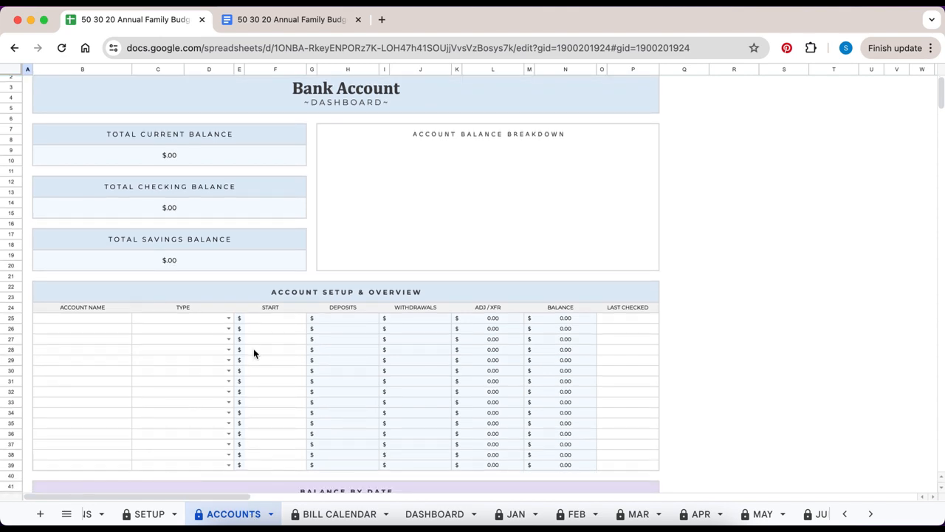
left_click(267, 298)
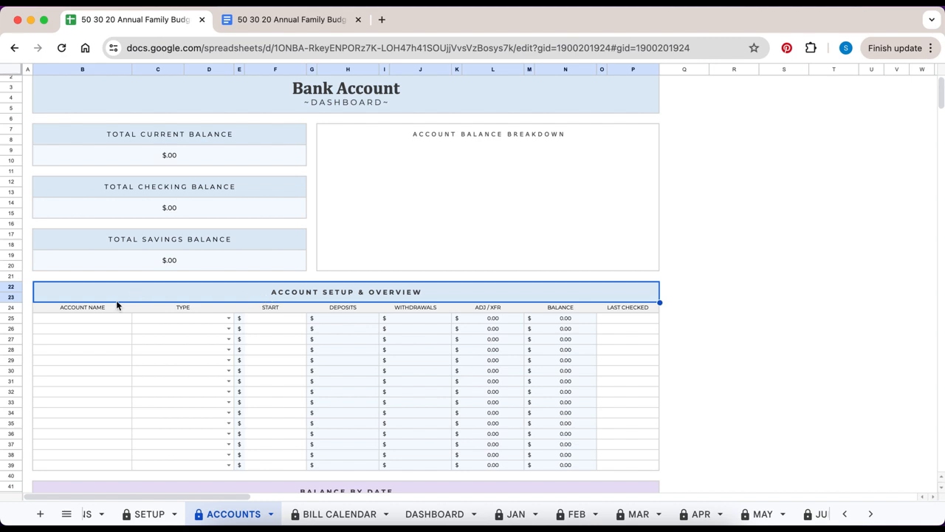
left_click(169, 312)
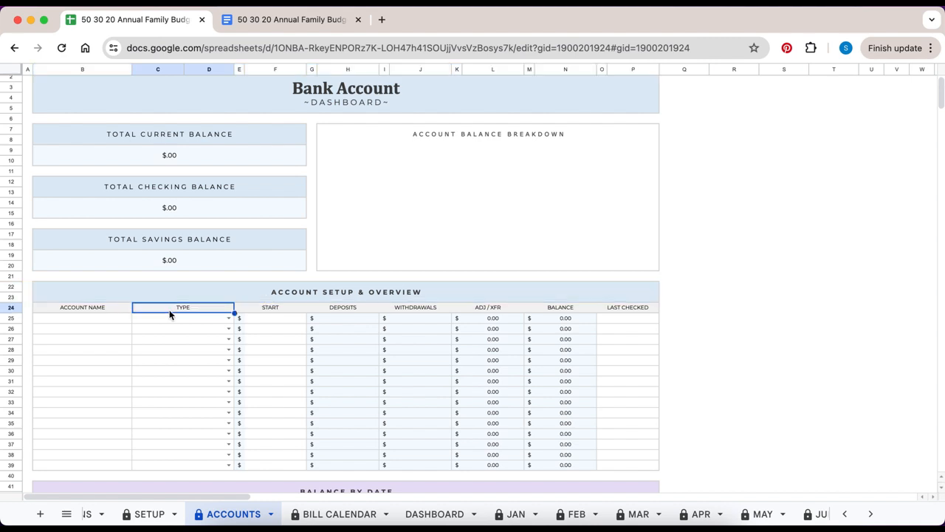
left_click(266, 313)
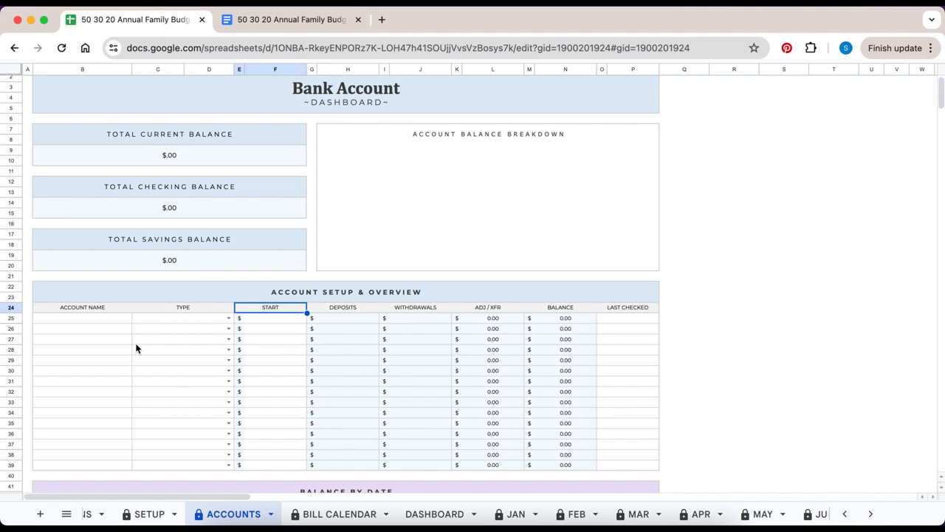
- Try to enter an X in the protected Withdrawals cell of the first account row
left_click(440, 319)
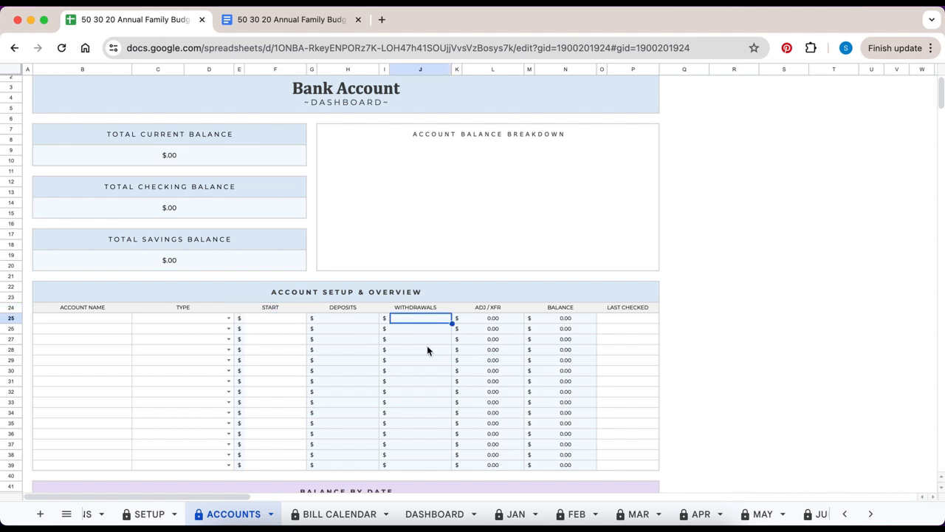
double_click(420, 317)
type("X")
key("Return")
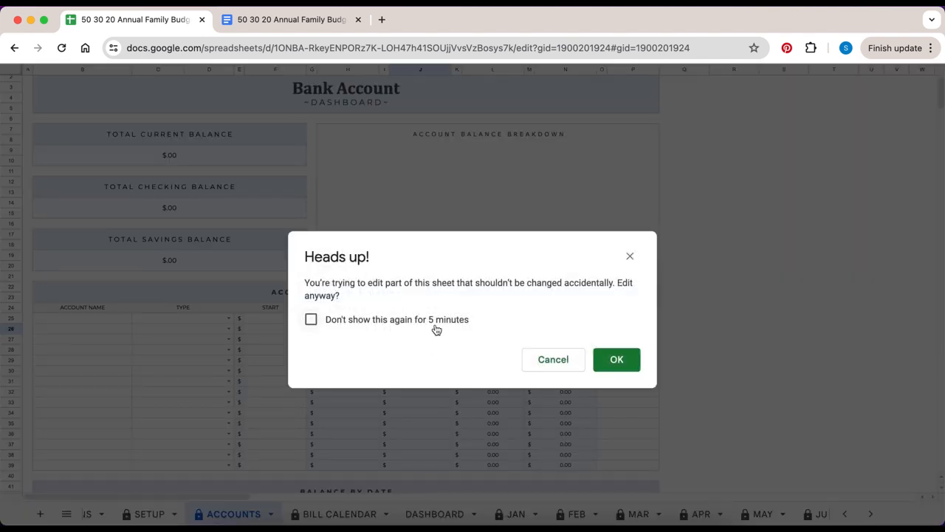
left_click(543, 361)
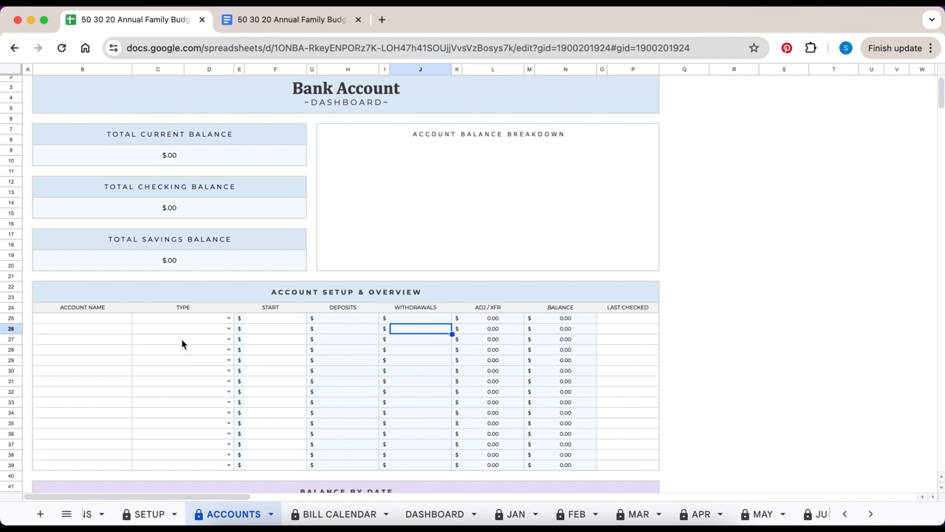
- Add the accounts Chase Checking (CHECKING, start 750) and Chase Savings (SAVINGS, start 5,250)
left_click(122, 320)
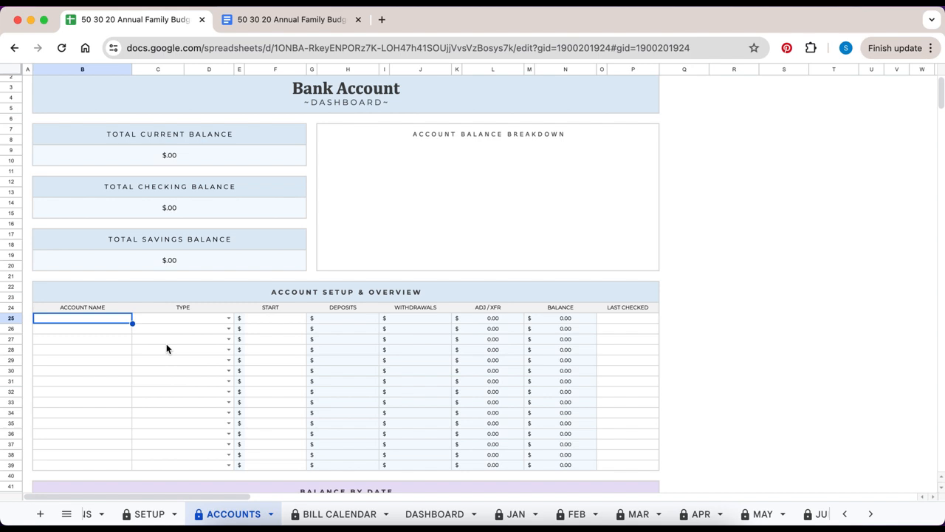
type("Chase Checking")
key("Tab")
type("CHECKING")
key("Tab")
key("Tab")
type("750")
key("Return")
type("Chase Savings")
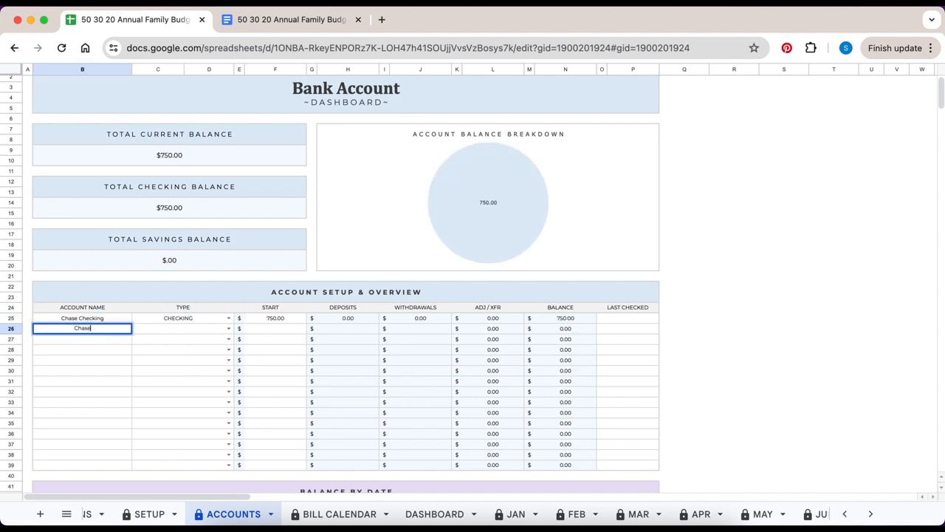
key("Tab")
key("Return")
- Add the accounts BofA Checking (CHECKING, start 1,275) and BofA Savings (SAVINGS, start 3,455)
type("BofA Checking")
key("Tab")
type("CHECKING")
key("Tab")
key("Tab")
type("1275")
key("Return")
type("BofA Savings")
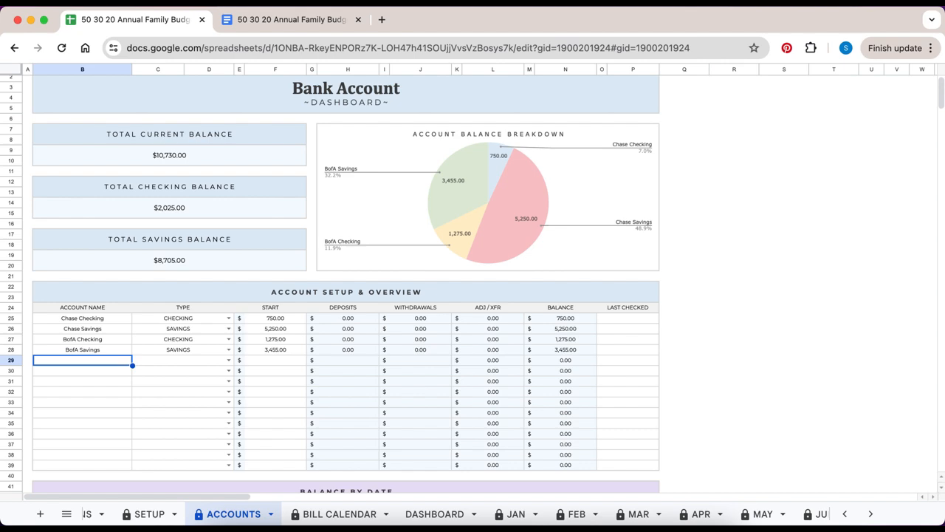
- Examine the Balance by Date, Adjustments and Transfers tables, including the date, type, account and amount columns of Adjustments
scroll(145, 316, "down", 5)
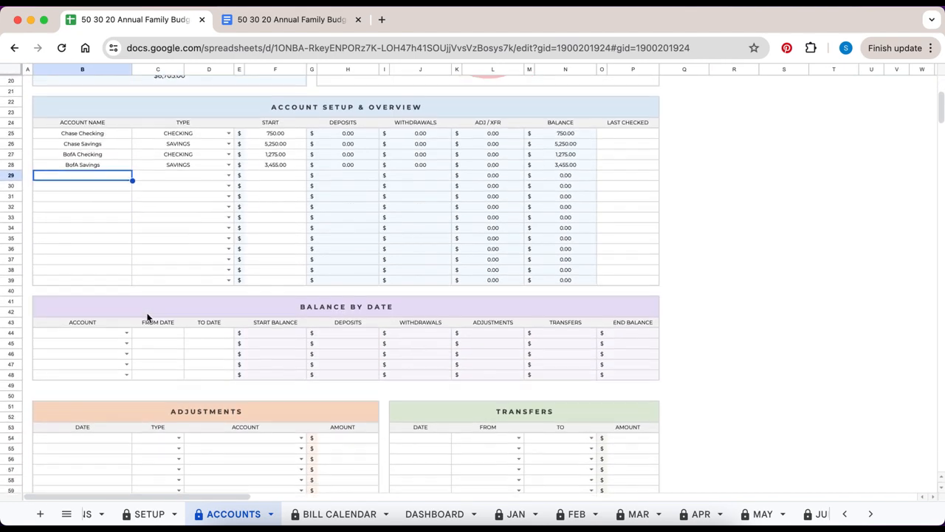
scroll(147, 318, "down", 1)
left_click(216, 271)
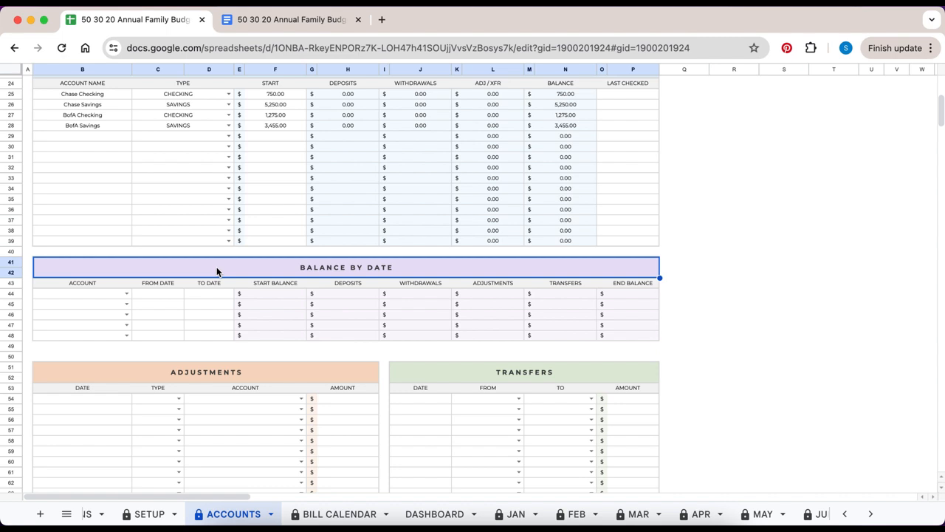
scroll(250, 256, "down", 2)
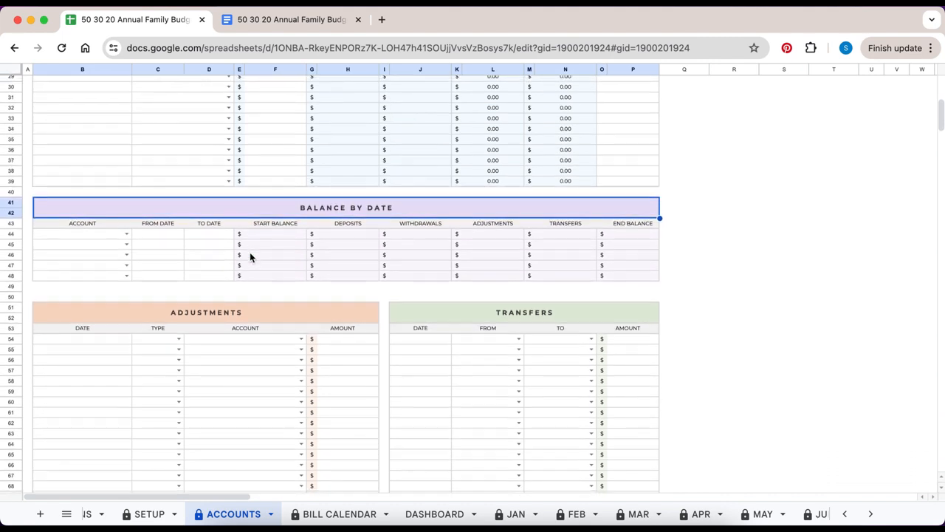
scroll(250, 257, "down", 1)
left_click(253, 291)
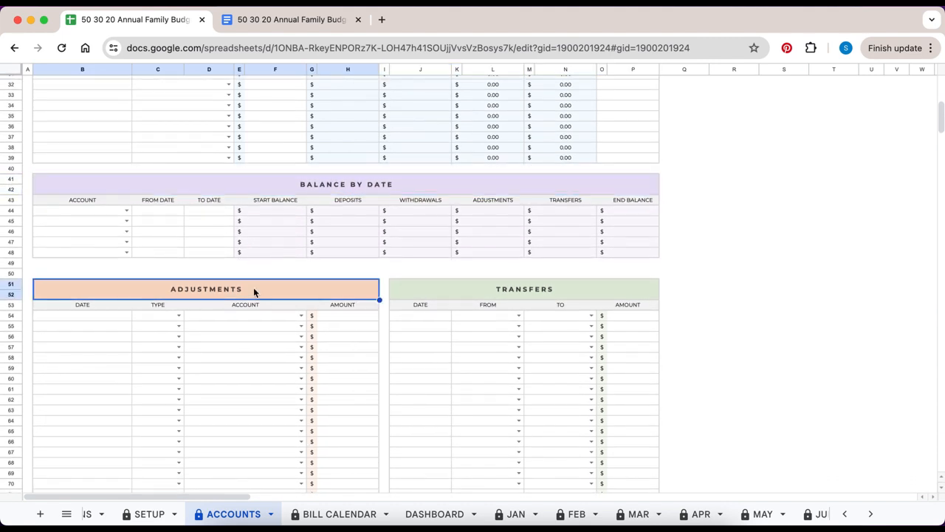
left_click(422, 294)
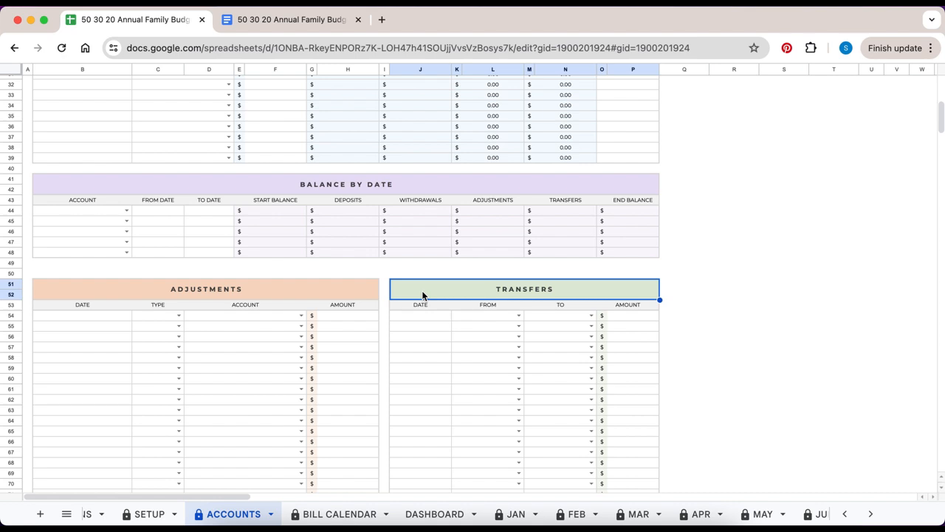
left_click(115, 309)
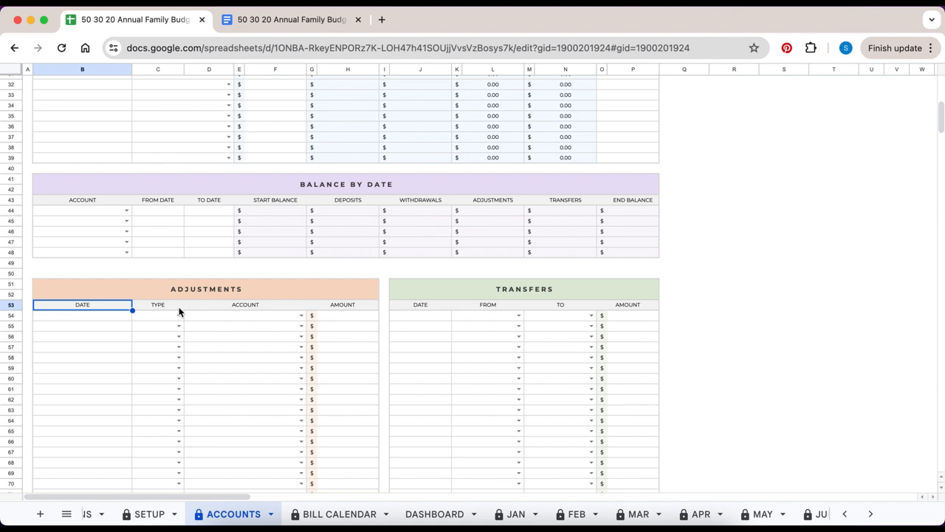
left_click(223, 319)
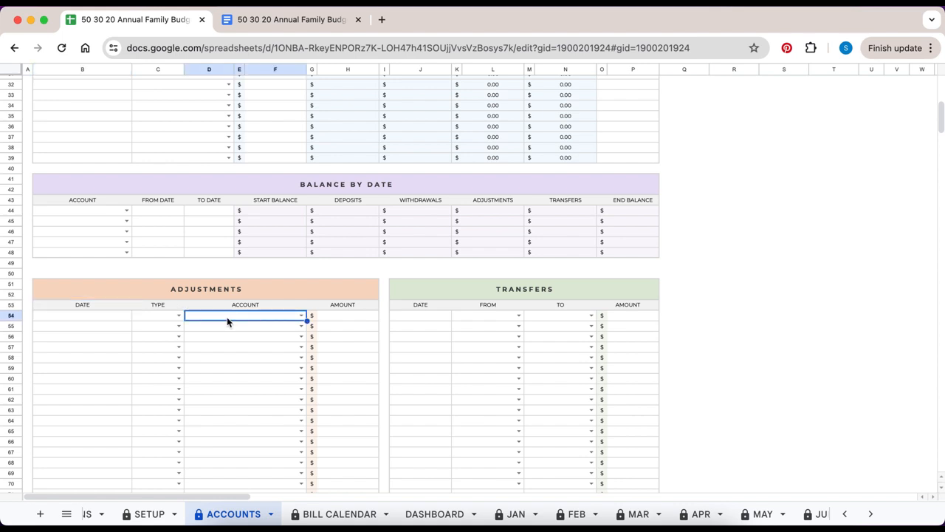
left_click(326, 319)
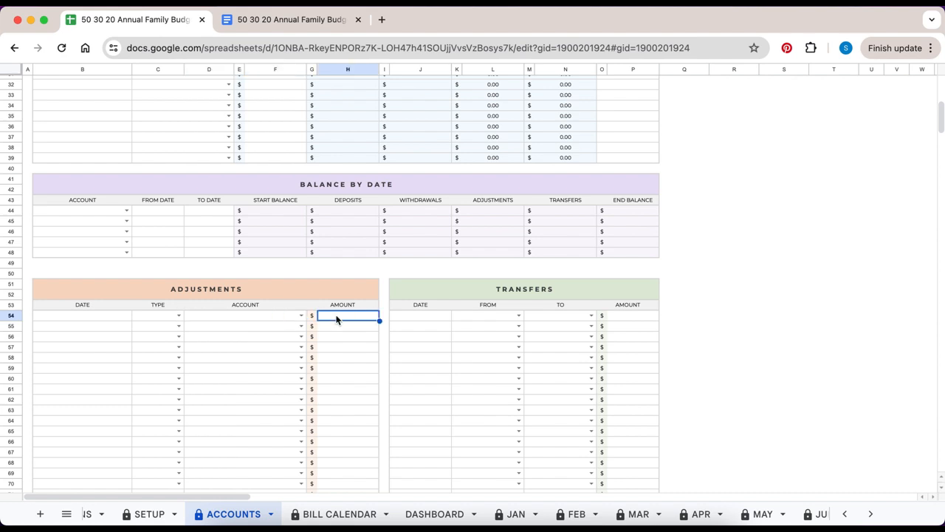
- Record a DEPOSIT adjustment of 15 to Chase Checking dated 6/2/2024
left_click(99, 318)
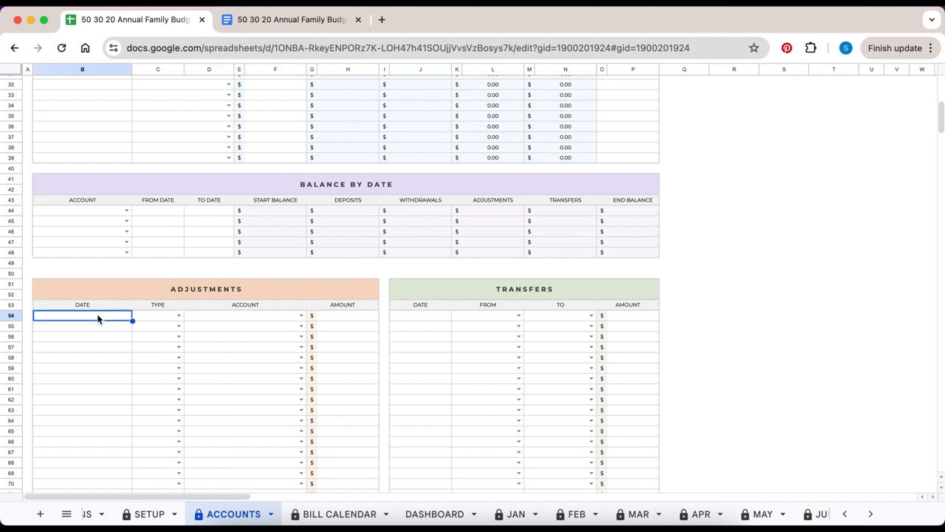
type("6/2/2024")
left_click(179, 316)
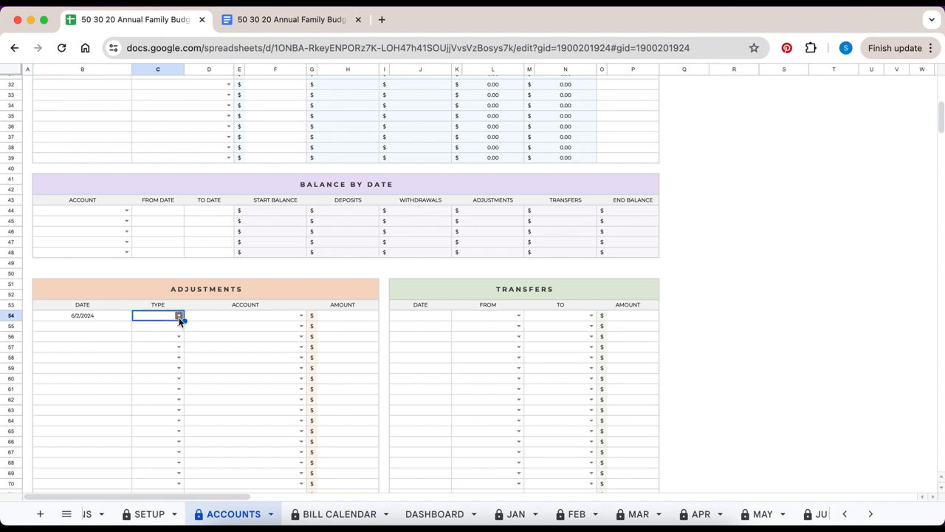
left_click(164, 330)
left_click(300, 316)
left_click(259, 330)
left_click(340, 317)
type("15")
- Record a WITHDRAW adjustment of 25 from BofA Checking dated 6/5/2024 in the second Adjustments row
left_click(113, 327)
type("6/5/2024")
left_click(179, 327)
left_click(161, 354)
left_click(302, 326)
left_click(254, 354)
left_click(342, 326)
type("25")
key("Return")
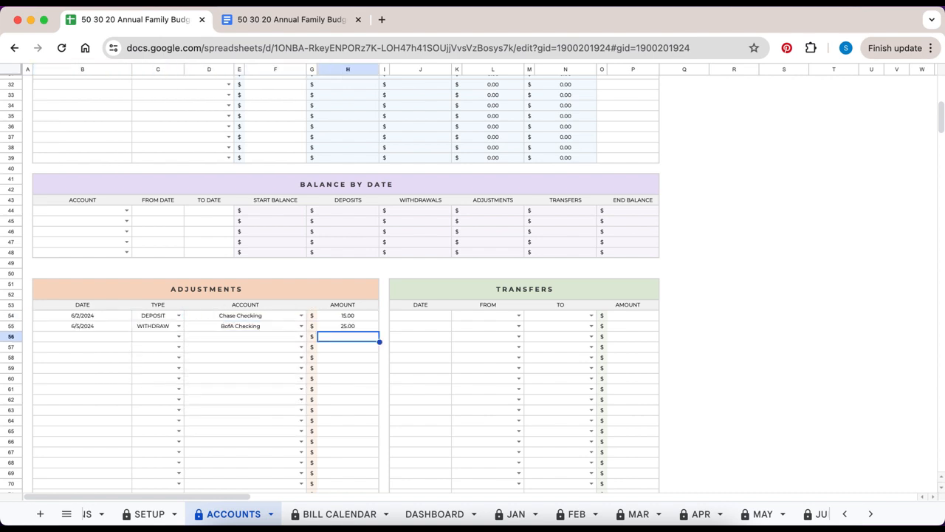
- Record a transfer of 25 from BofA Checking to BofA Savings dated 6/5/2024 in the Transfers table
left_click(452, 292)
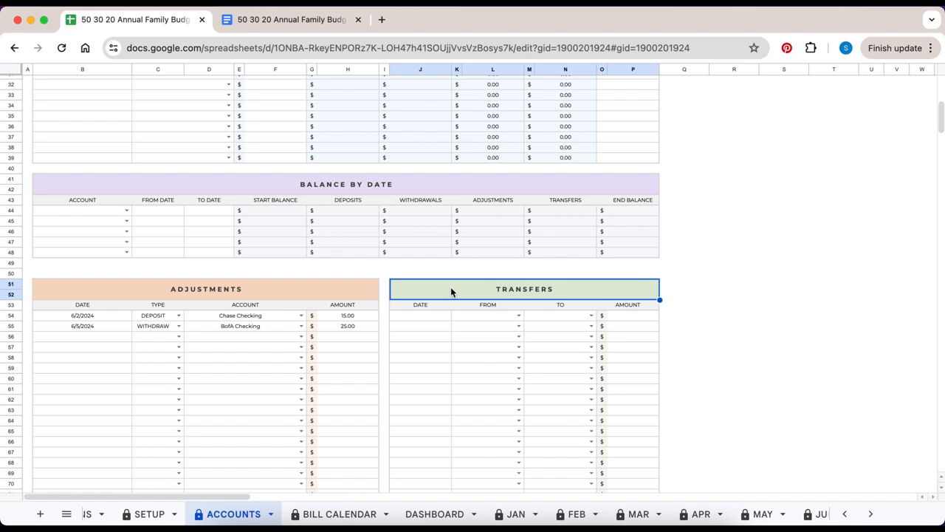
left_click(435, 306)
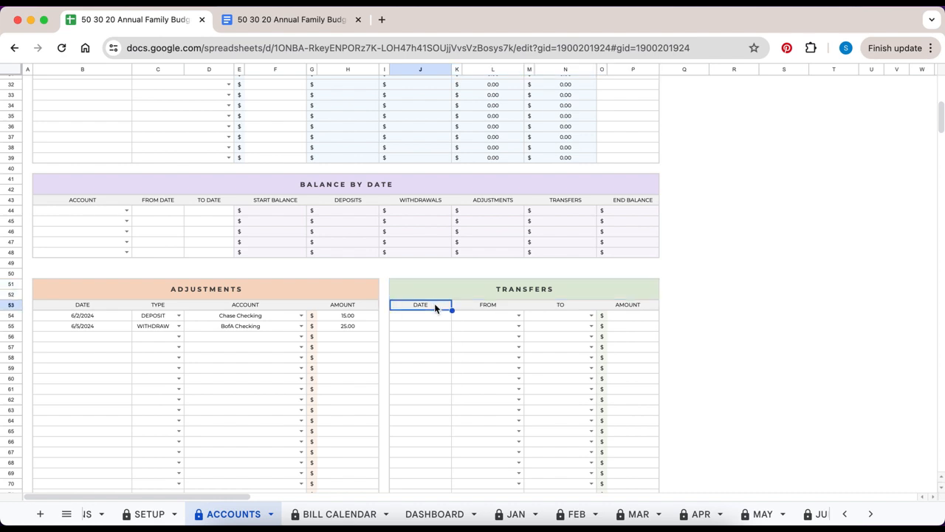
left_click(473, 308)
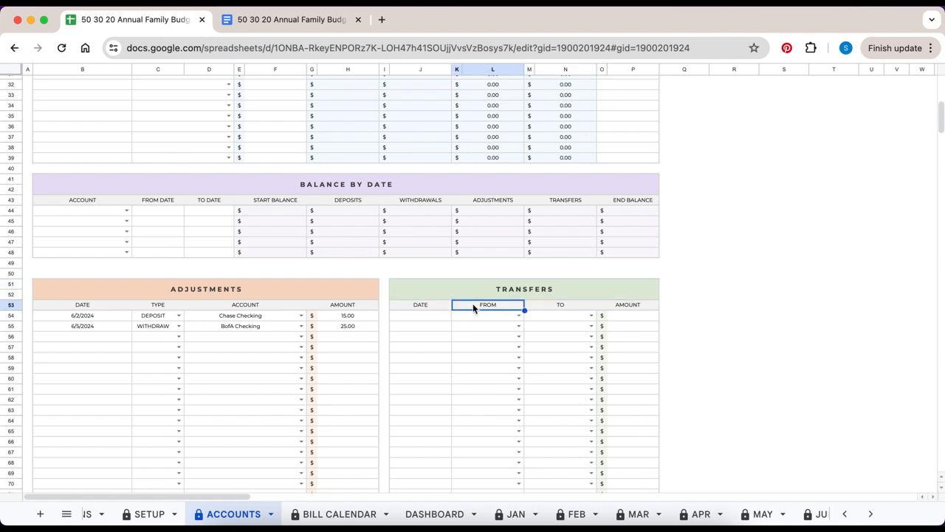
left_click(545, 308)
left_click(634, 316)
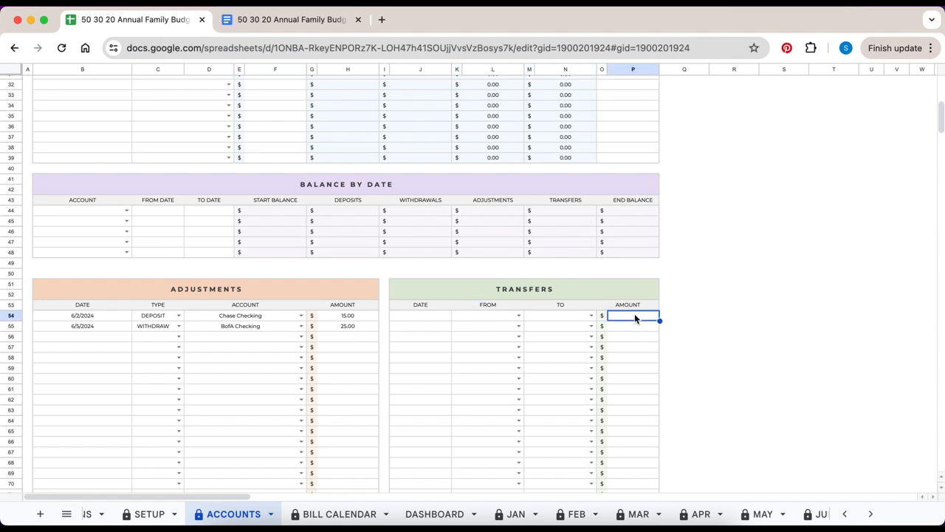
left_click(412, 318)
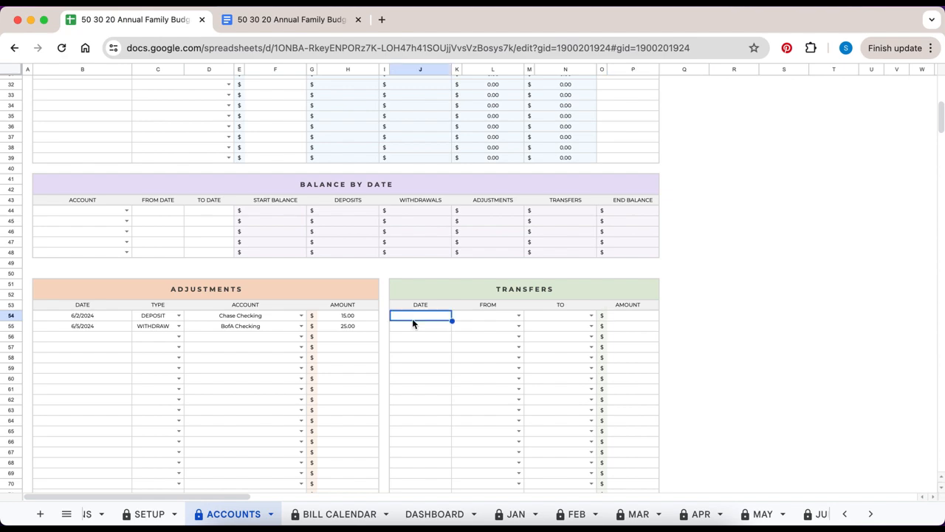
type("6/5/2024")
key("Tab")
type("BofA Checking")
key("Tab")
type("BofA Savings")
key("Tab")
type("25")
- Review the Adj/Xfr and Balance columns, the total balances and the Account Balance Breakdown chart
scroll(478, 333, "down", 1)
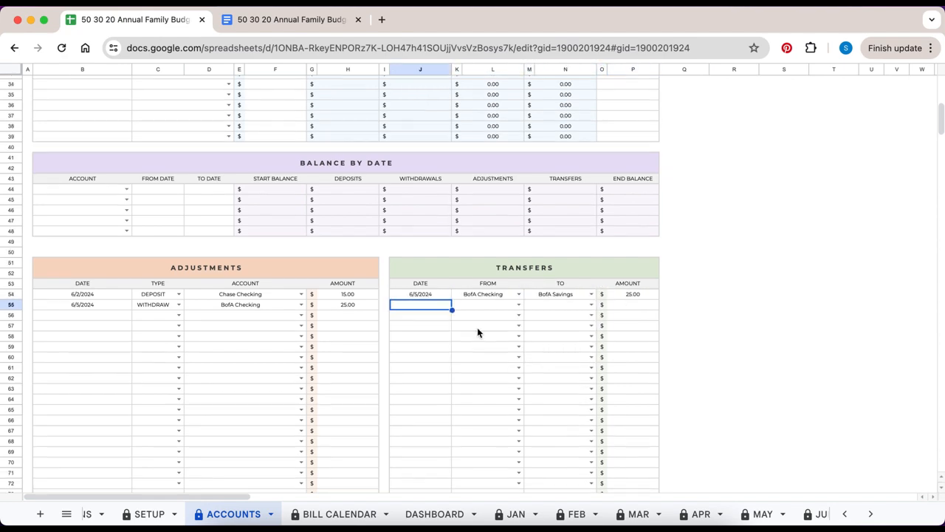
scroll(477, 333, "up", 10)
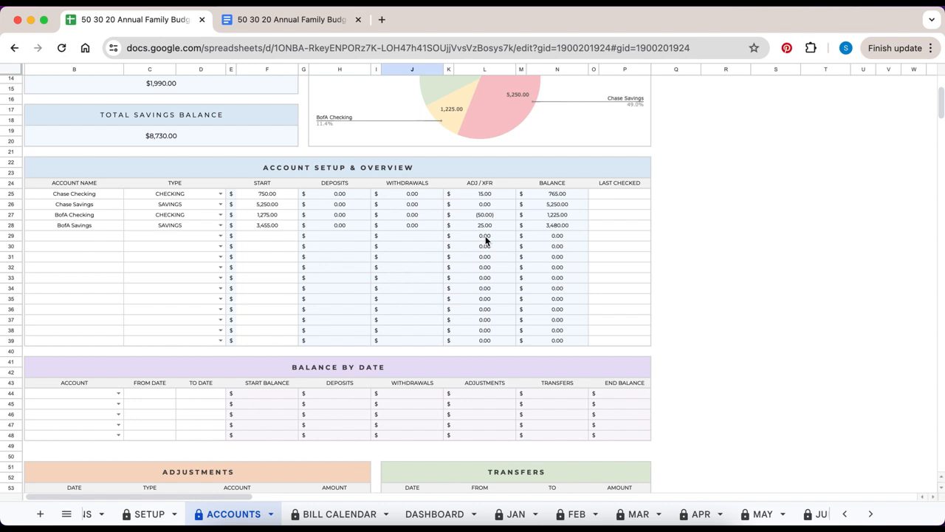
scroll(485, 236, "up", 5)
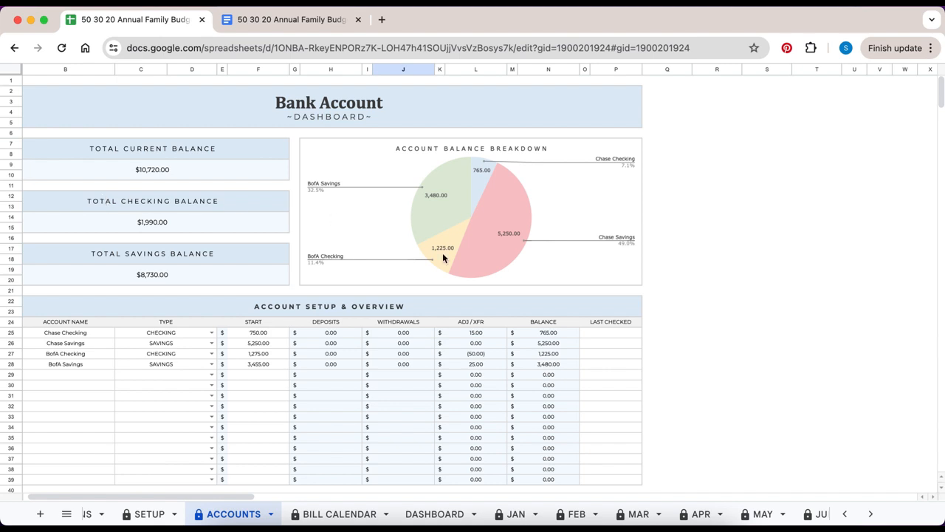
- Open the JUN sheet and review the June Breakdown table's goal, planned and actual percentages
scroll(665, 514, "right", 3)
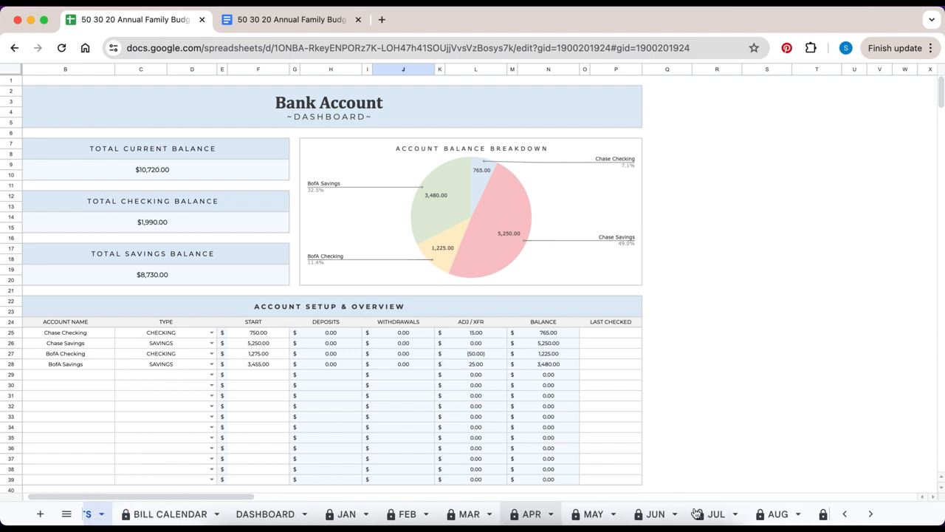
left_click(632, 514)
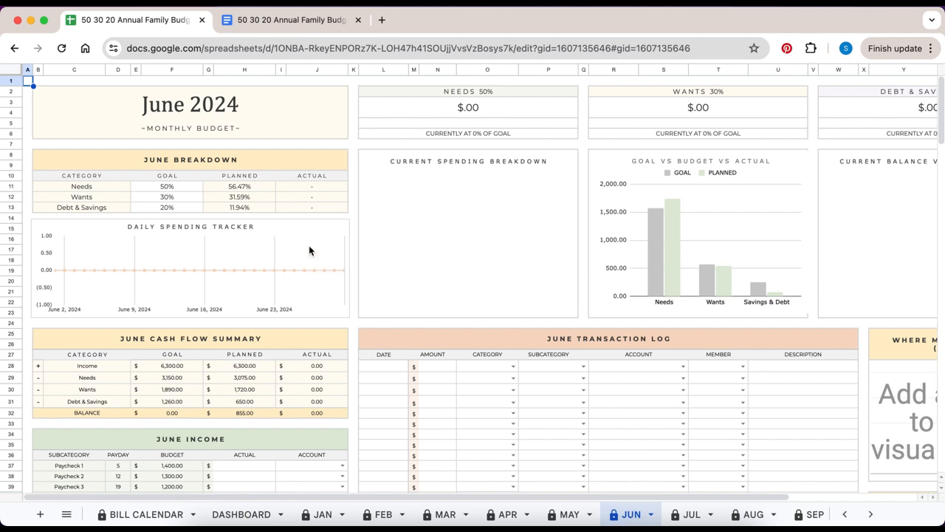
left_click(286, 160)
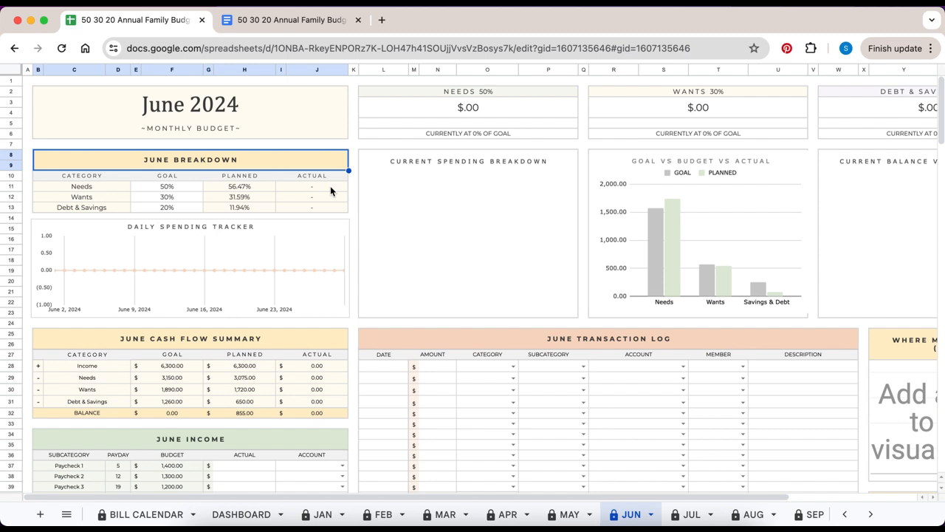
left_click(122, 209)
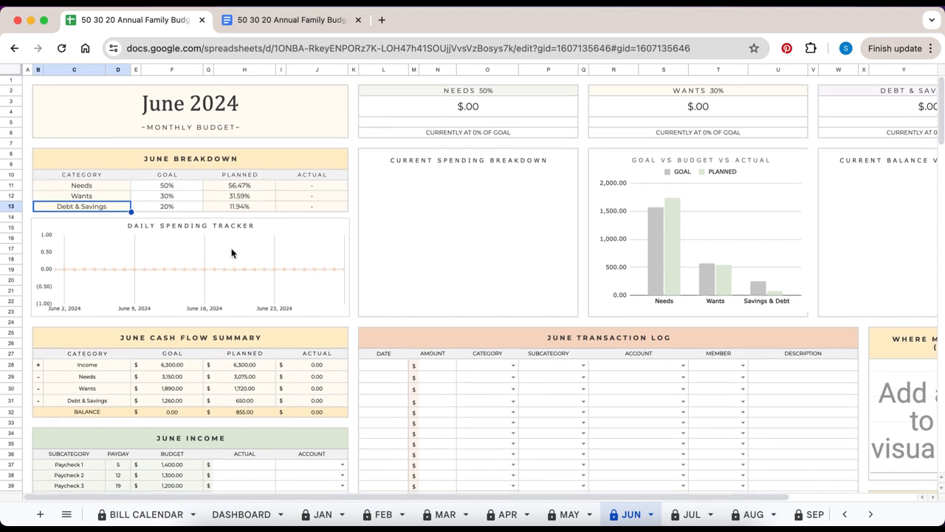
- Look through the June income, needs, wants, debt, savings and to-do sections of the monthly budget
scroll(232, 253, "down", 3)
scroll(232, 253, "down", 10)
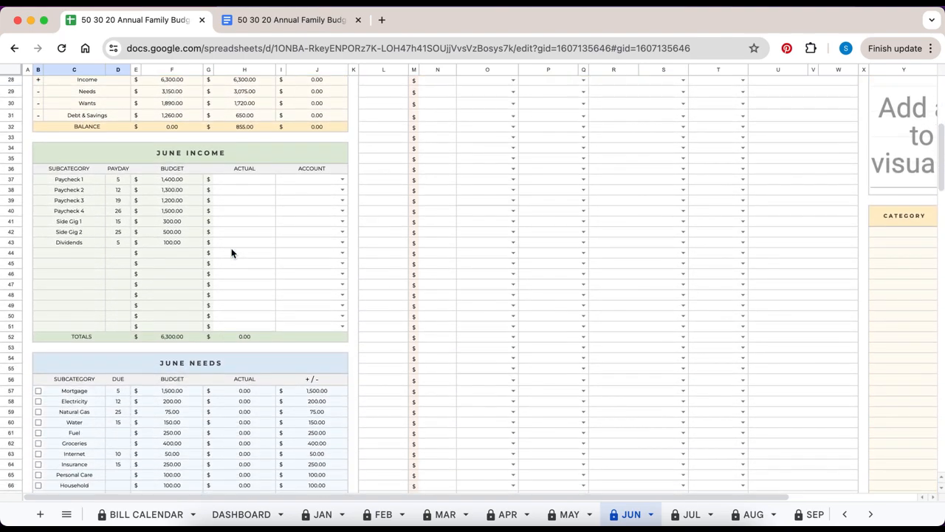
scroll(232, 252, "down", 10)
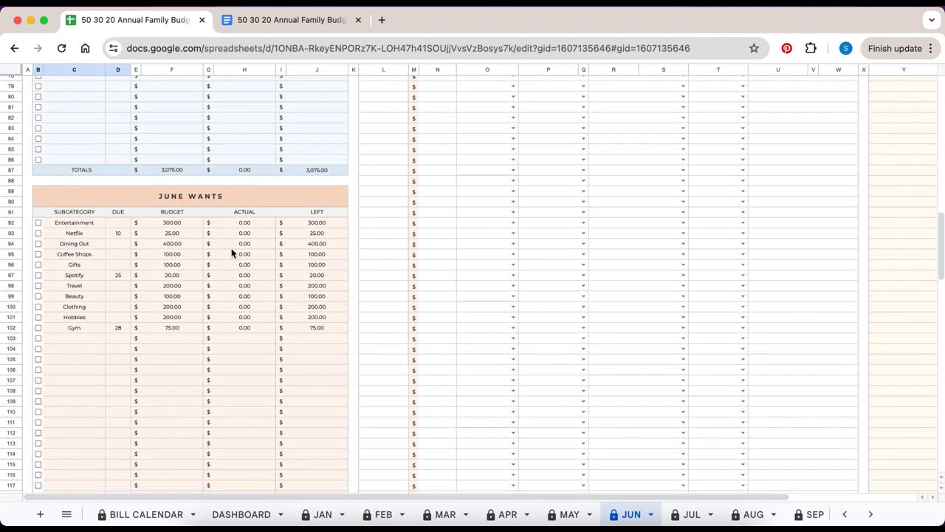
scroll(231, 253, "down", 6)
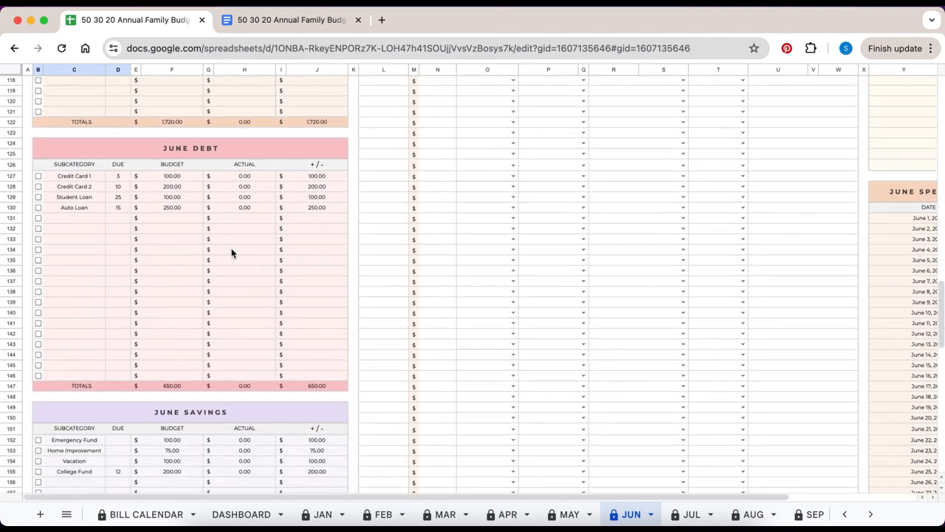
scroll(231, 253, "down", 3)
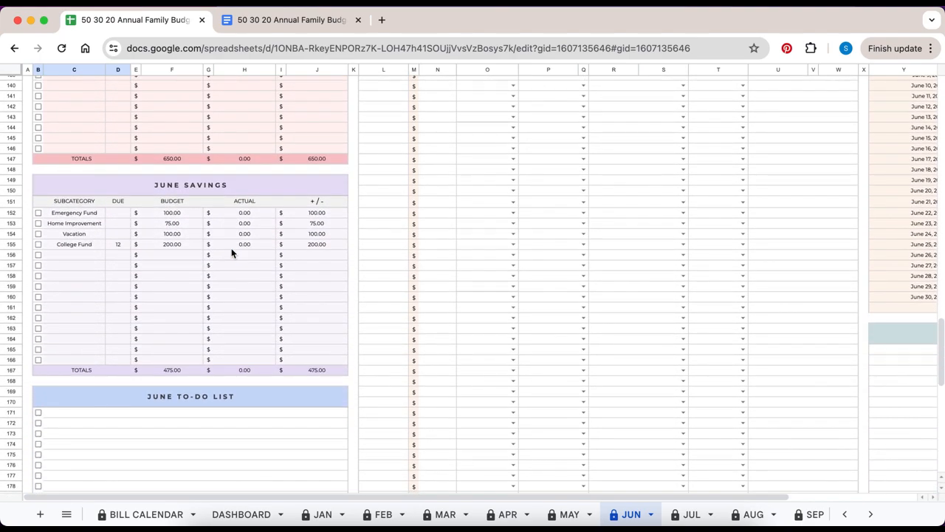
scroll(231, 252, "up", 2)
scroll(231, 253, "up", 5)
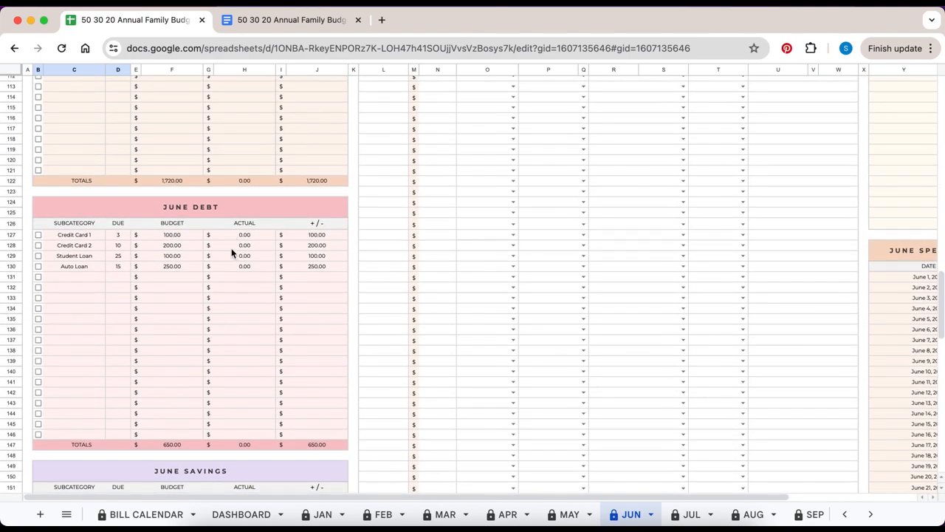
scroll(231, 252, "up", 3)
scroll(232, 253, "up", 4)
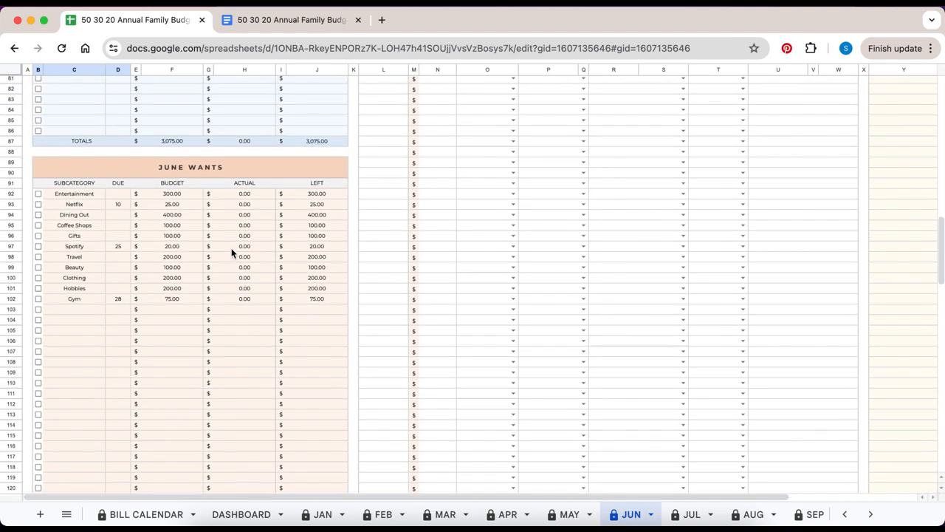
scroll(189, 246, "up", 12)
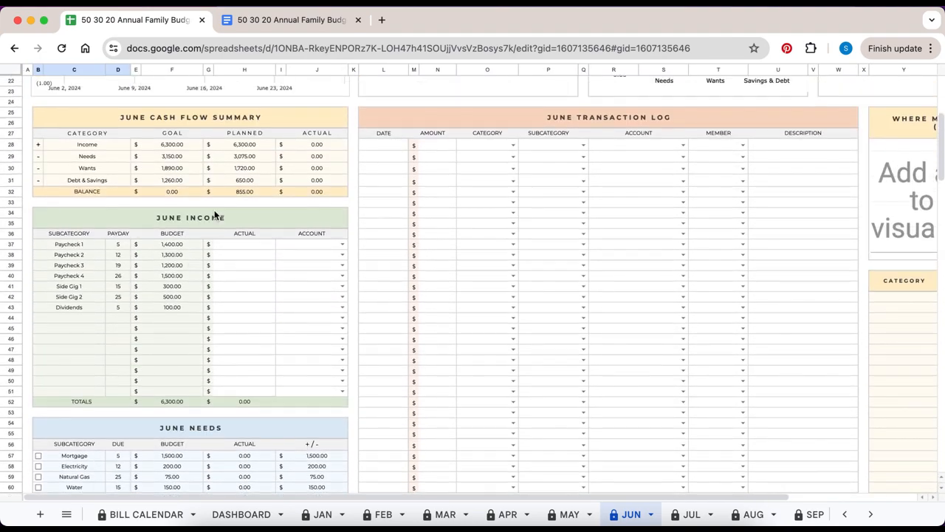
- Examine the Actual and Account columns of June Income, and the budget and actual columns of the needs, wants, debt and savings tables
left_click(215, 218)
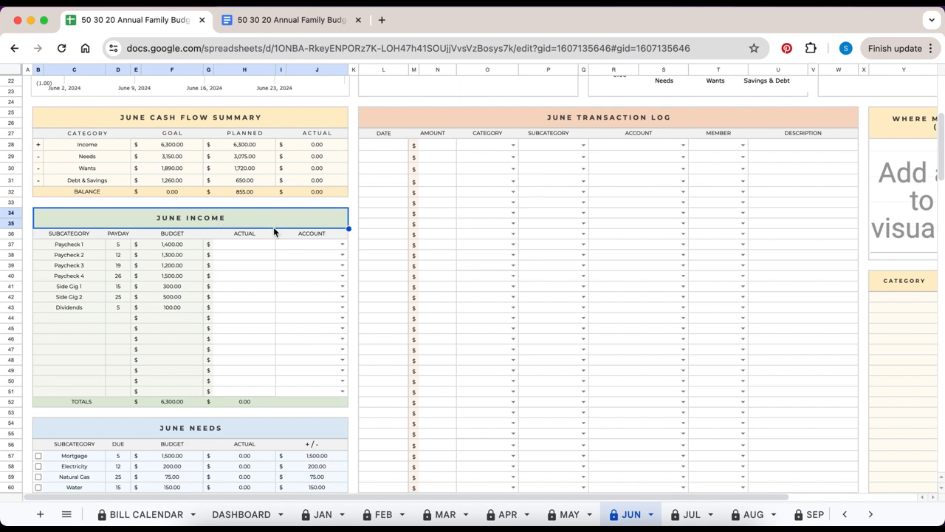
left_click(266, 247)
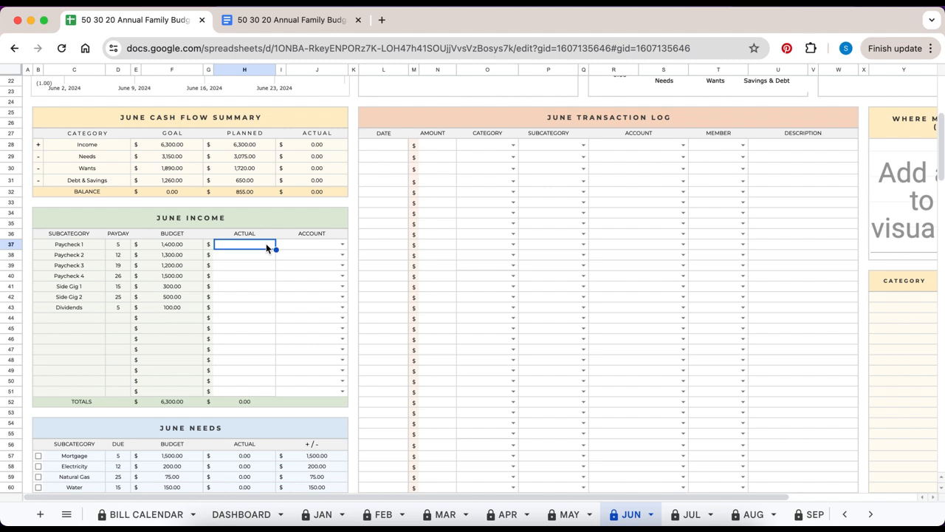
left_click(325, 247)
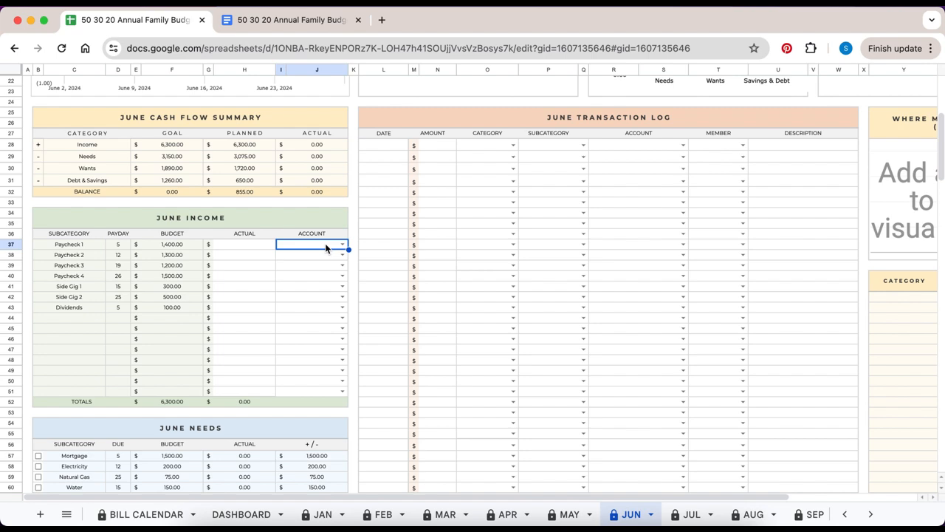
scroll(325, 248, "down", 10)
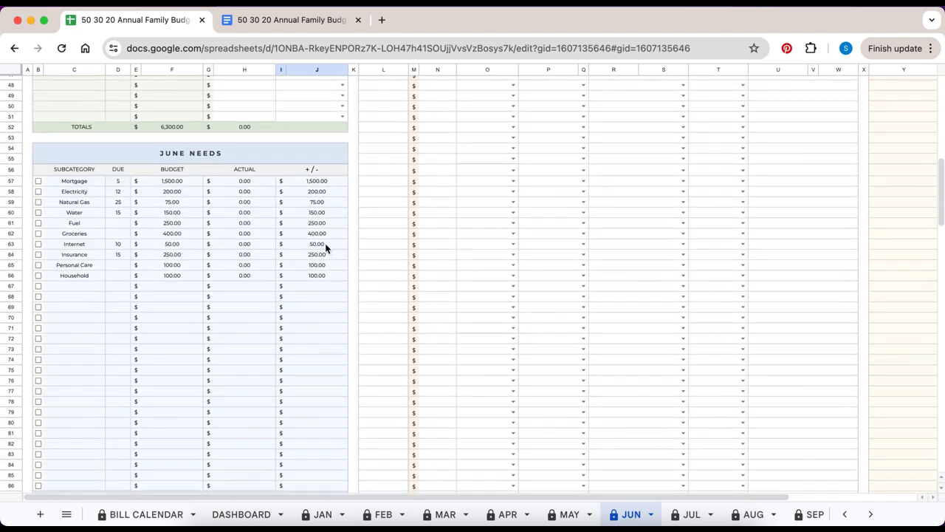
scroll(326, 248, "down", 8)
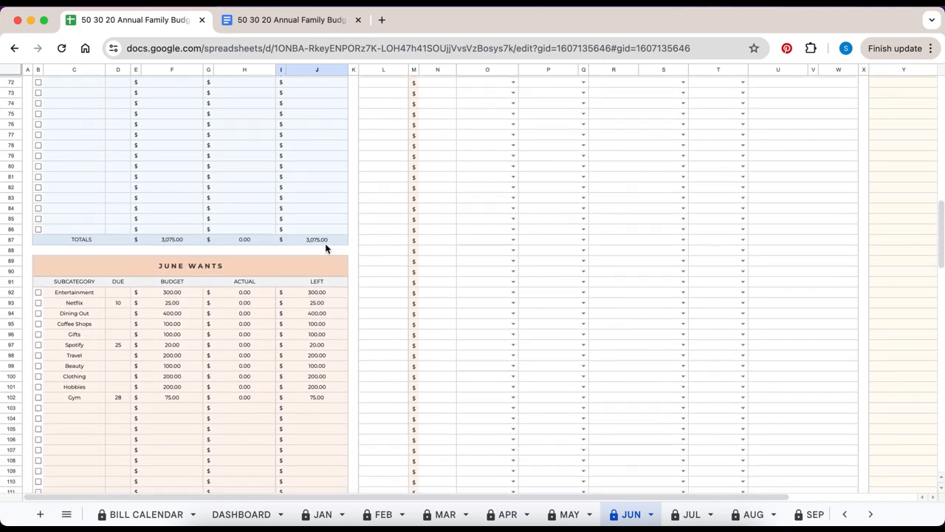
scroll(325, 248, "down", 9)
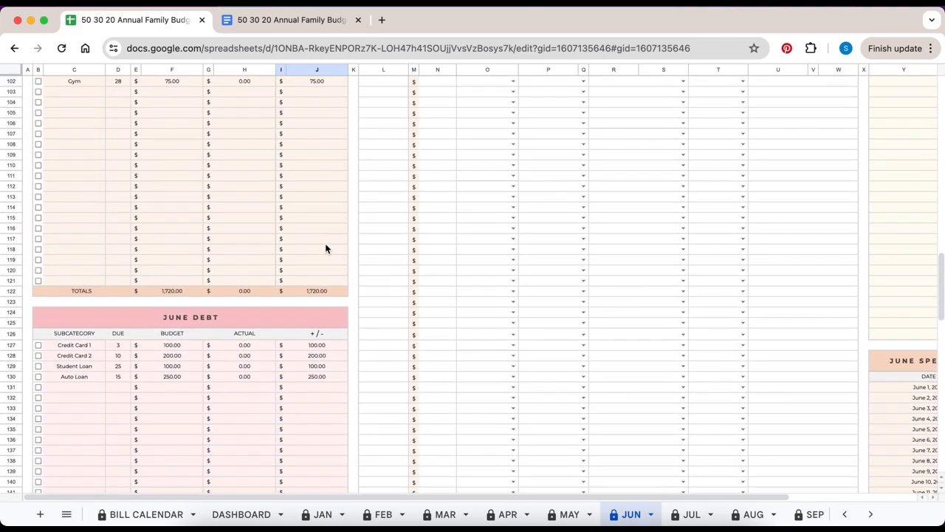
scroll(325, 248, "down", 5)
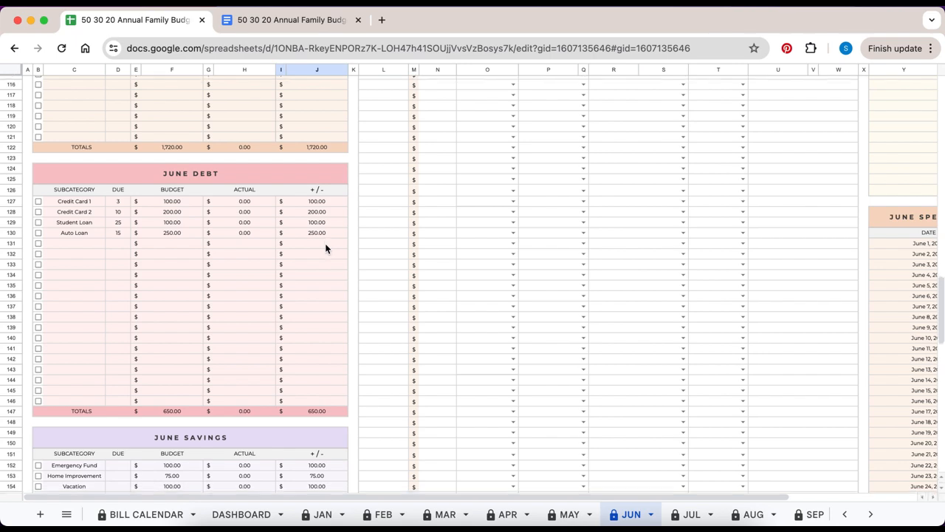
scroll(324, 248, "down", 2)
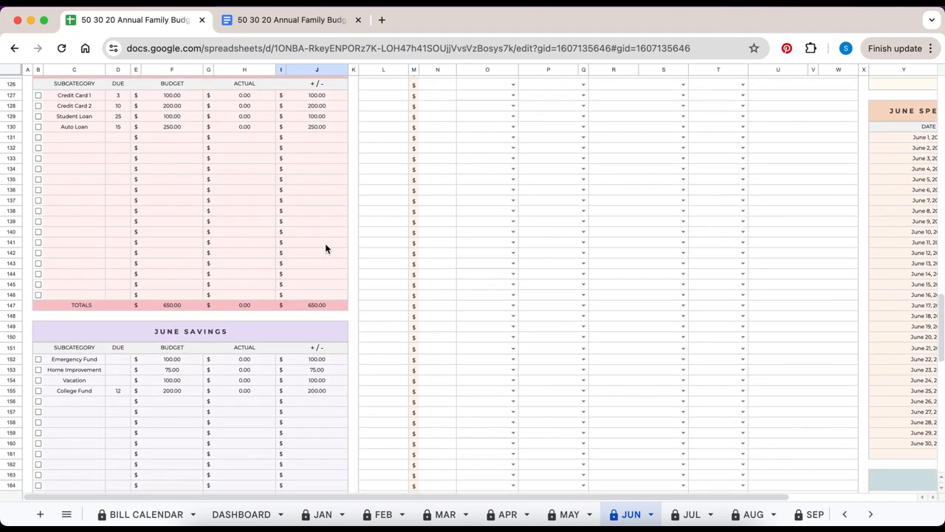
scroll(325, 248, "up", 12)
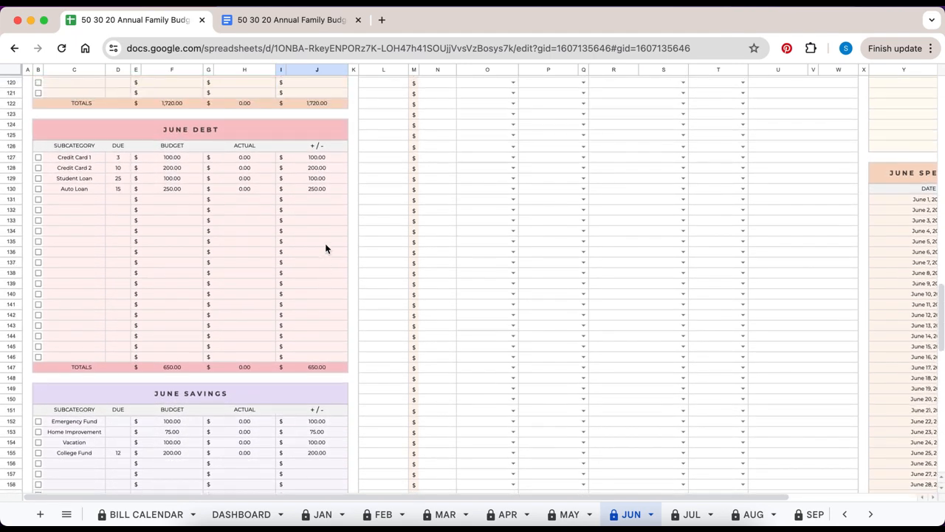
scroll(325, 248, "up", 20)
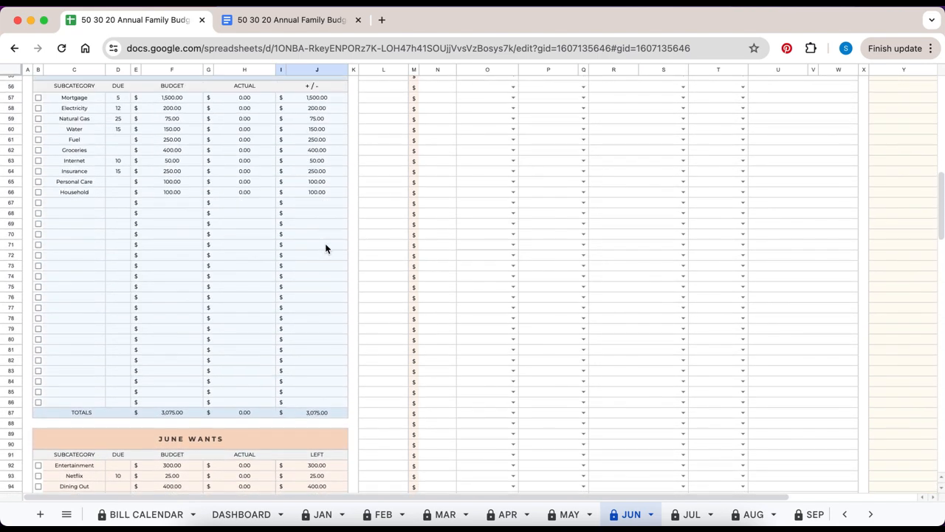
scroll(325, 243, "up", 3)
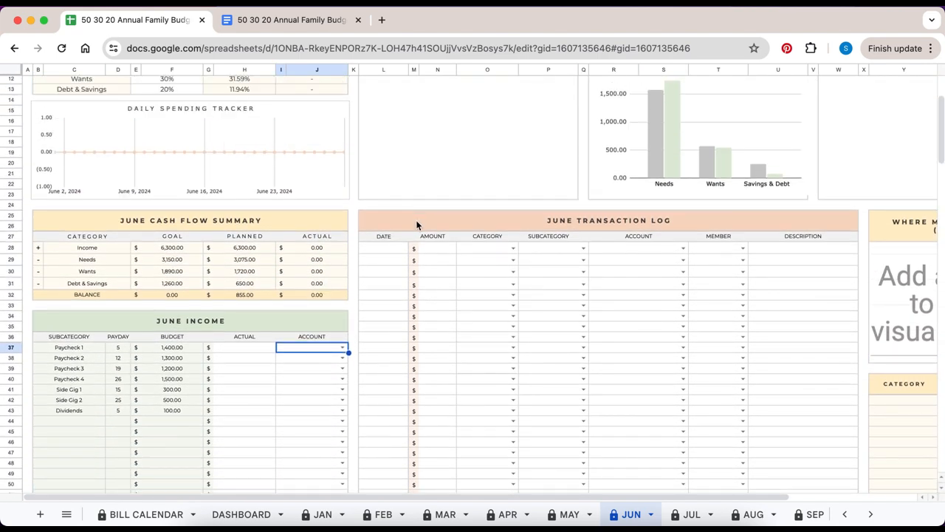
- Examine the June Transaction Log's date, amount, category, subcategory, account, member and description fields
left_click(417, 225)
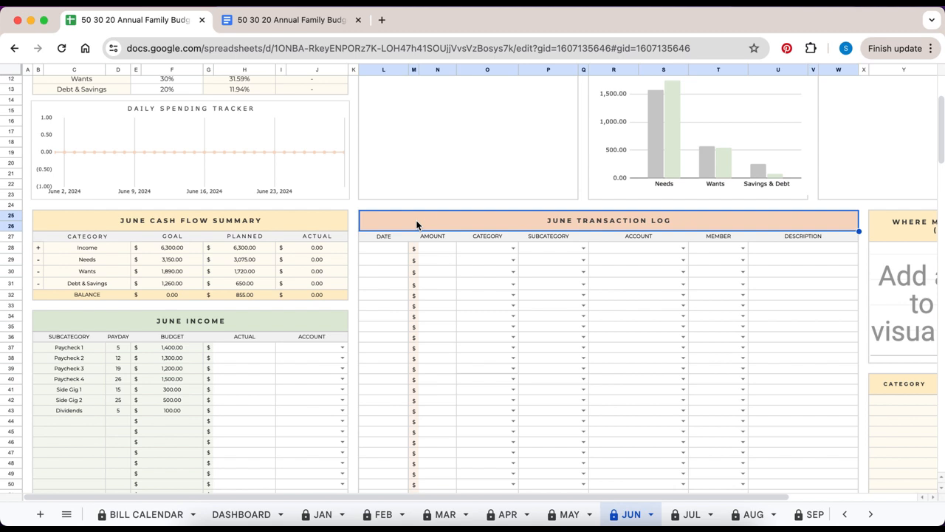
left_click(398, 249)
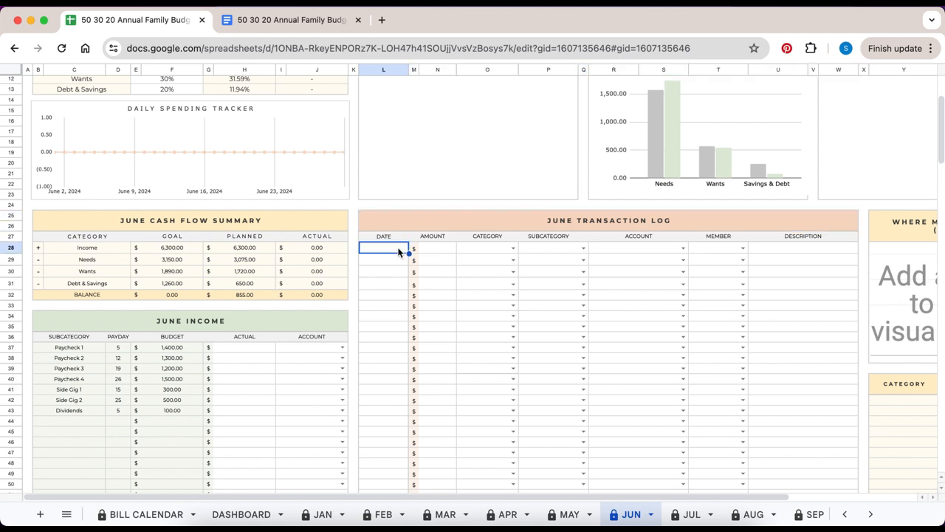
left_click(438, 249)
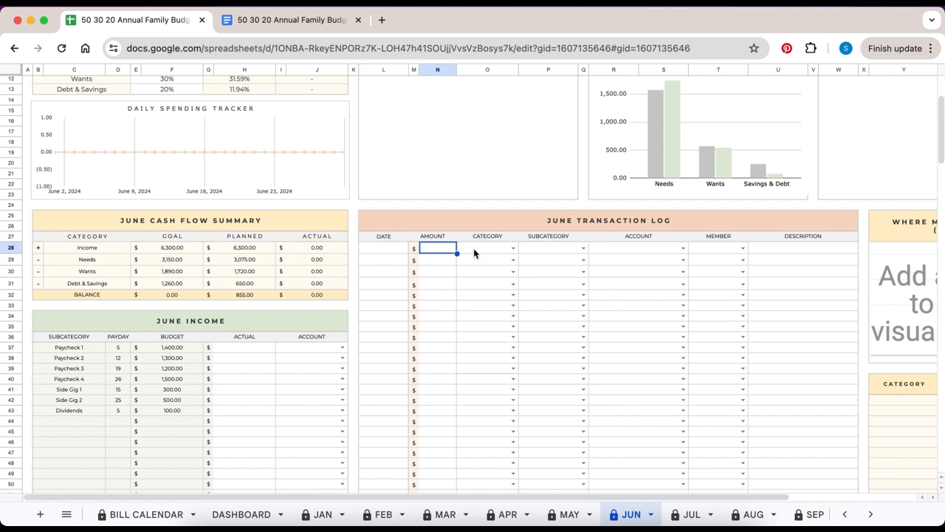
left_click(474, 248)
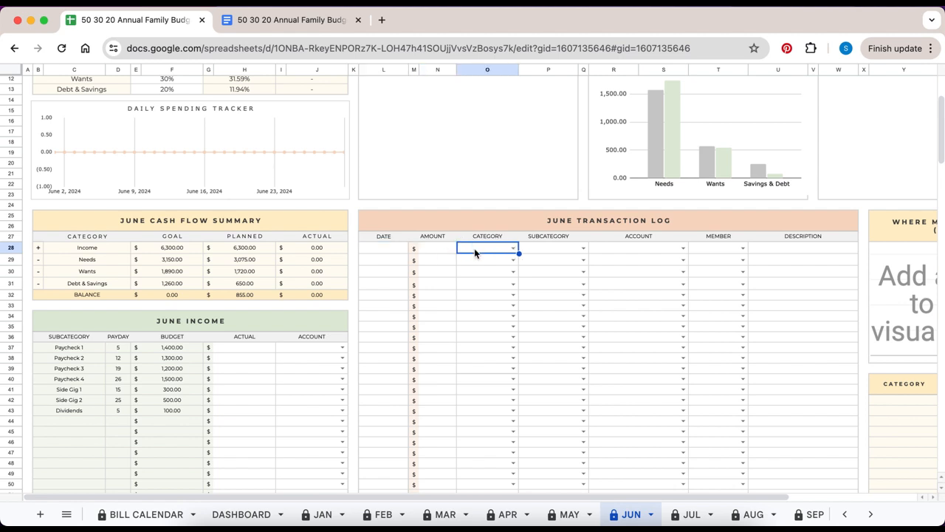
left_click(536, 251)
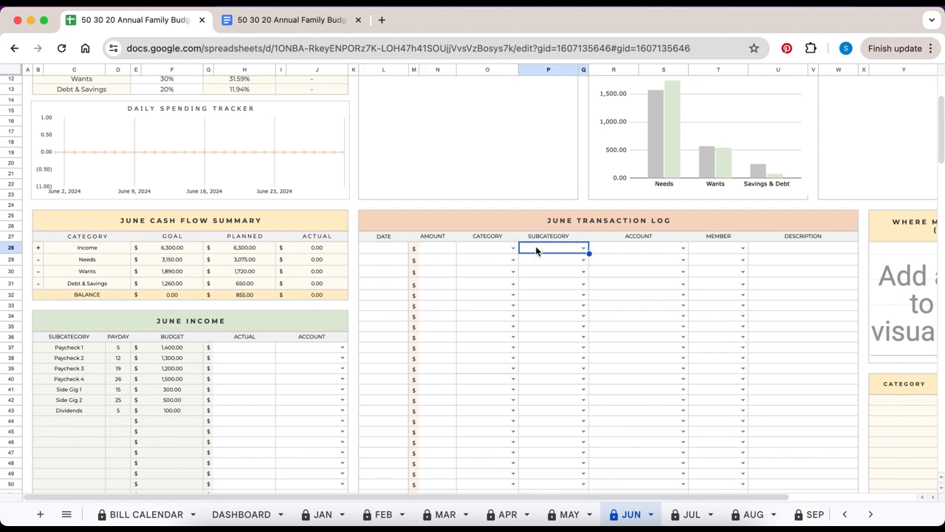
left_click(598, 251)
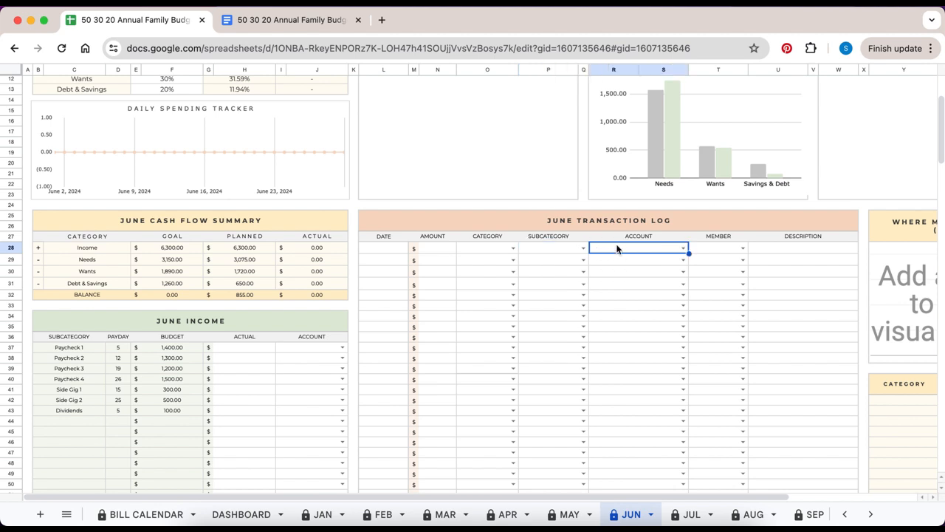
left_click(706, 251)
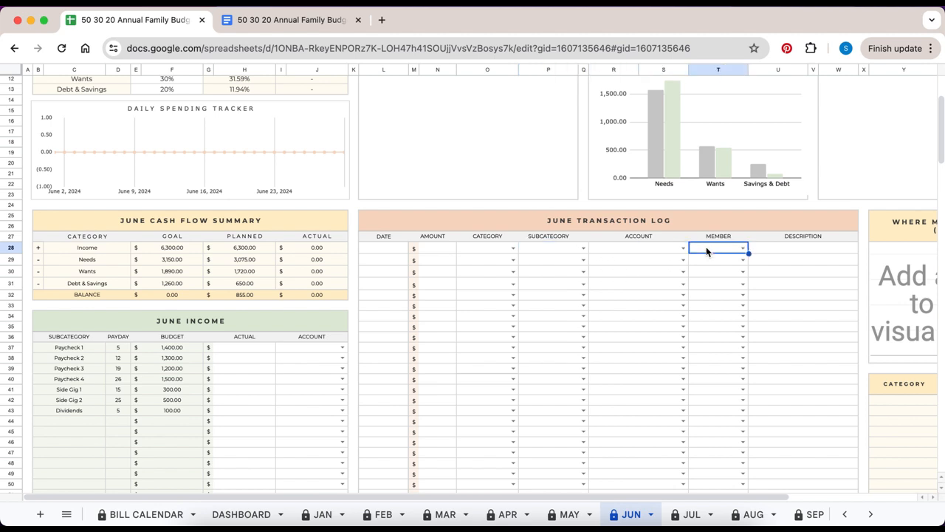
left_click(792, 252)
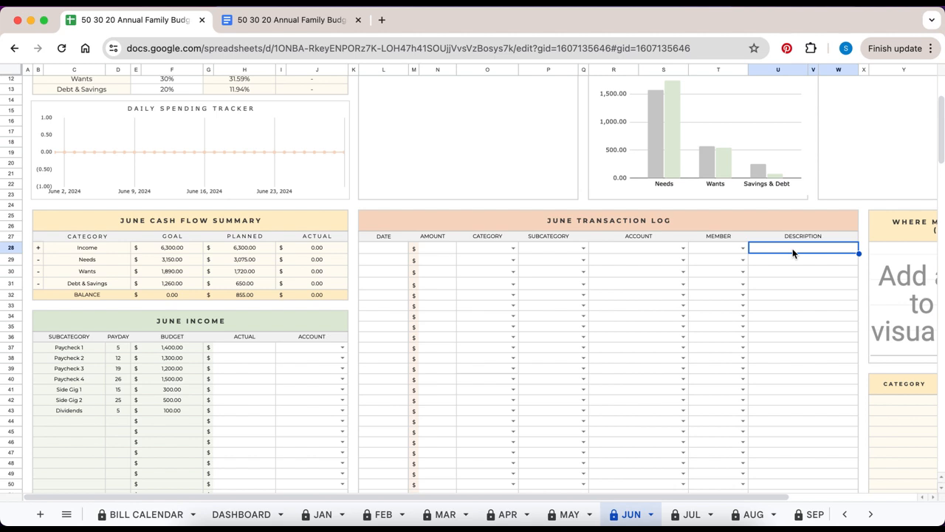
- Record an actual amount of 1375 for Paycheck 1 in June Income, deposited to Chase Checking
left_click(254, 350)
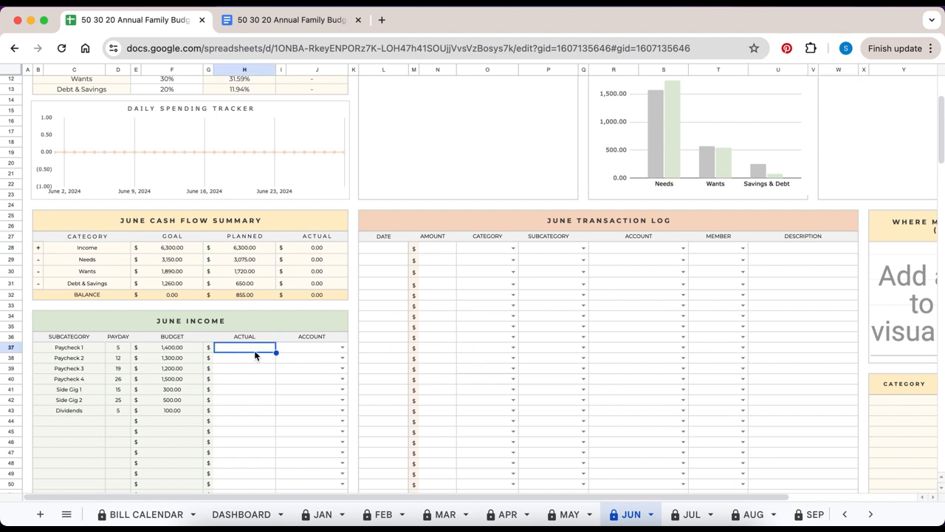
type("1375")
key("Tab")
left_click(342, 350)
left_click(332, 364)
- Record an actual amount of 1350 for Paycheck 2 in June Income, deposited to Chase Savings
left_click(255, 359)
type("1350")
key("Tab")
left_click(342, 359)
left_click(332, 392)
- Record actual income for Paycheck 3 (1275, Chase Checking), Paycheck 4 (1525, BofA Checking), Side Gig 1 (310, BofA Checking) and Side Gig 2 (495, BofA Savings)
left_click(251, 370)
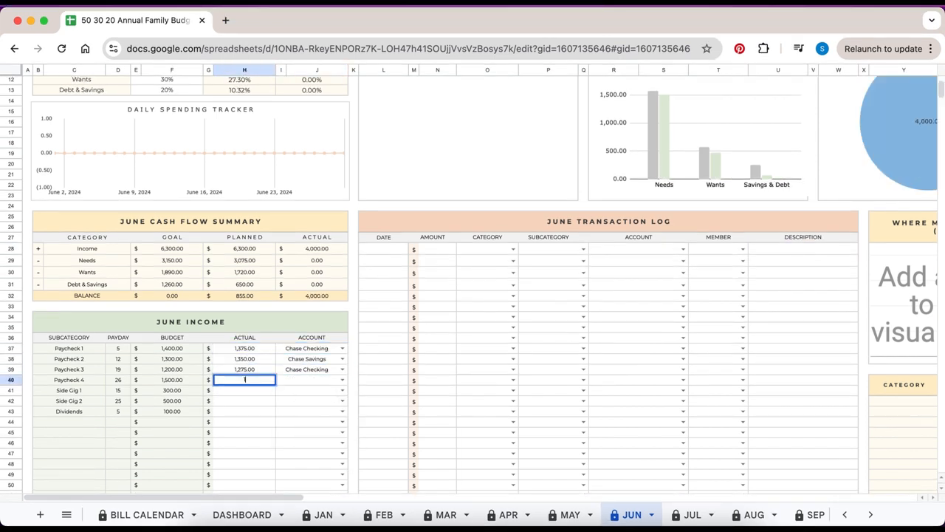
left_click(306, 329)
- Record an actual amount of 150 for Dividends in June Income, deposited to Chase Checking
left_click(249, 411)
type("150")
key("Tab")
left_click(342, 411)
left_click(311, 395)
- Log a 6/1/2024 transaction of 100 under DEBT, Credit Card 1, from Chase Checking, with the family member assigned
left_click(384, 250)
type("6/1/2024")
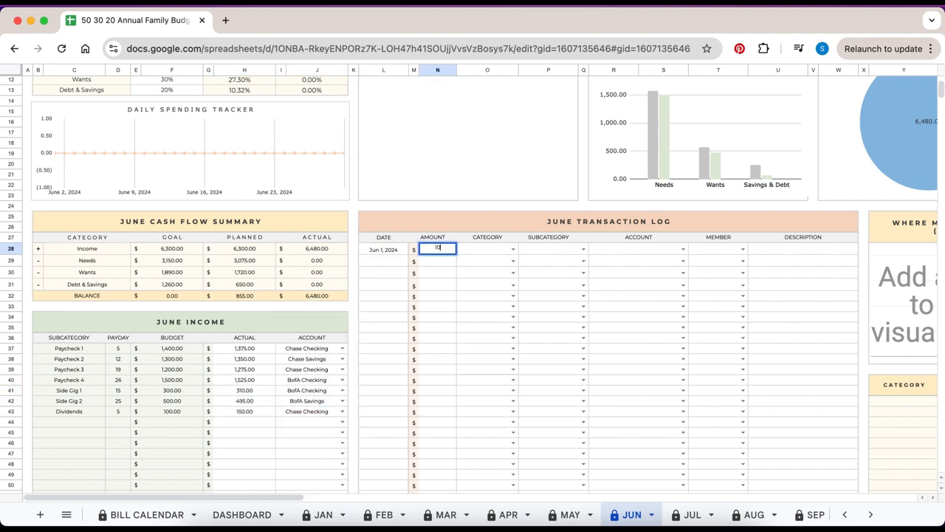
- Log a 6/1/2024 transaction of 225 under NEEDS, Groceries, from Chase Checking, with the family member assigned
type("6/1/2024")
key("Tab")
type("225")
key("Tab")
type("g")
left_click(544, 293)
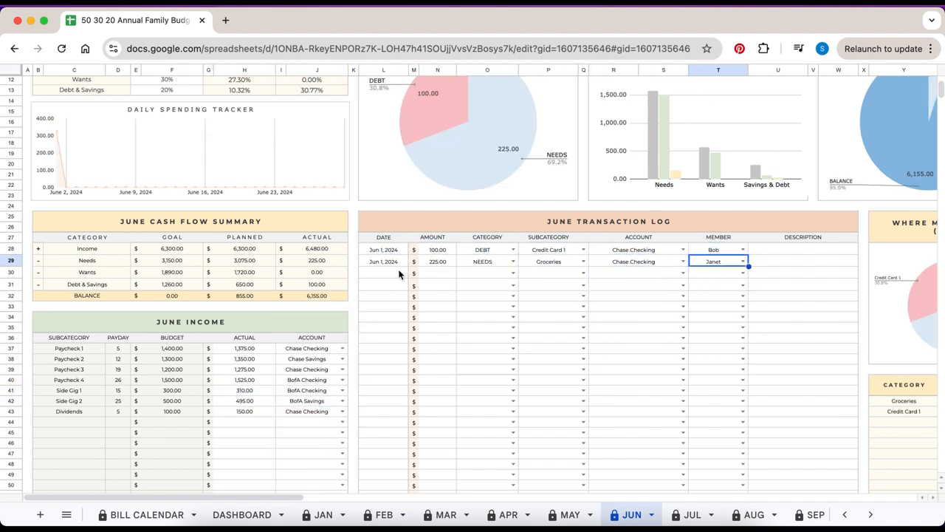
- Log a 6/1/2024 transaction of 25 under NEEDS, Fuel, from Chase Savings, with the family member assigned
left_click(387, 273)
left_click(545, 291)
left_click(684, 274)
left_click(742, 273)
- Log a 6/3/2024 transaction of 75 under WANTS, Entertainment, from Chase Checking, with the family member assigned
left_click(385, 285)
type("6/3/2024")
key("Tab")
type("75")
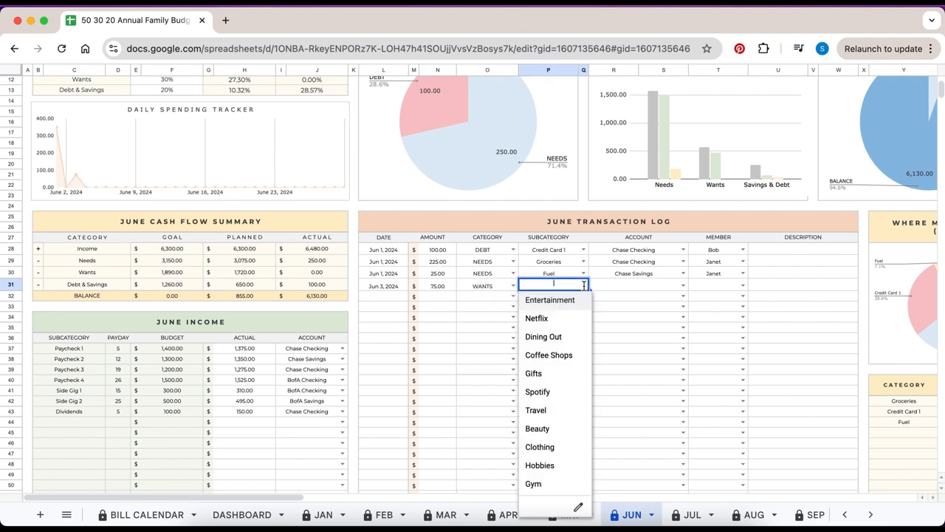
left_click(550, 300)
- Log a 6/3/2024 transaction of 10 under WANTS, Coffee Shops, from Chase Savings, with the family member assigned
left_click(389, 297)
type("Coffee Shops")
key("Tab")
type("Chase Savings")
key("Tab")
type("Michelle")
- Log a 6/4/2024 transaction of 75 under NEEDS, Personal Care, from Chase Checking, with the family member assigned
left_click(381, 309)
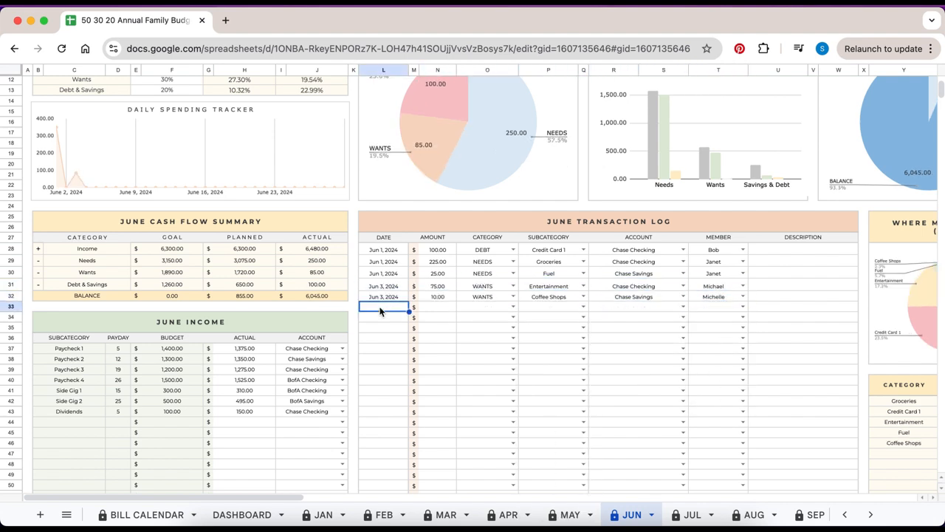
type("6/4/2024j")
key("Return")
- Log a 6/4/2024 transaction of 100 under SAVINGS, Emergency Fund, from Chase Savings, with the family member assigned
type("6/4")
key("Tab")
key("Tab")
type("100")
key("Tab")
type("SAVINGS")
key("Tab")
type("Emergency Fund")
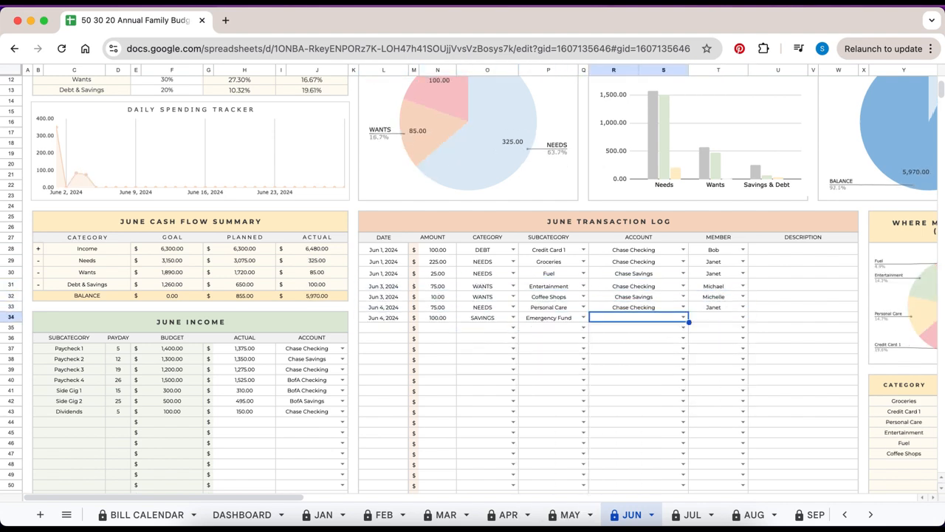
- Log transactions from Chase Checking: 1,500 for NEEDS, Mortgage on 6/5/2024 and 50 for WANTS, Hobbies on 6/6/2024, with family members assigned
key("Tab")
type("NEEDS")
left_click(383, 339)
type("6/6")
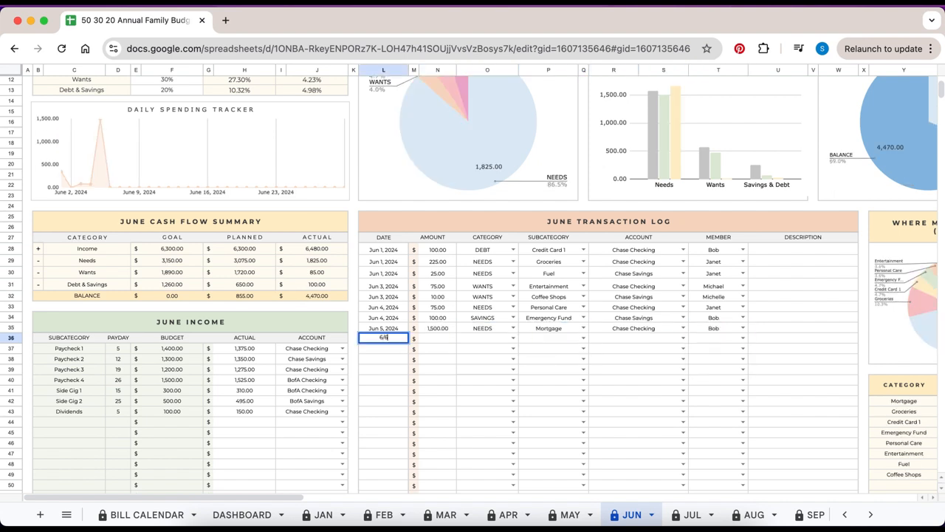
key("Tab")
key("Tab")
type("50")
key("Tab")
left_click(743, 338)
left_click(720, 397)
- Log a 6/8/2024 transaction of 200 under DEBT, Credit Card 2, from BofA Checking, with the family member assigned
left_click(383, 349)
type("6/8200")
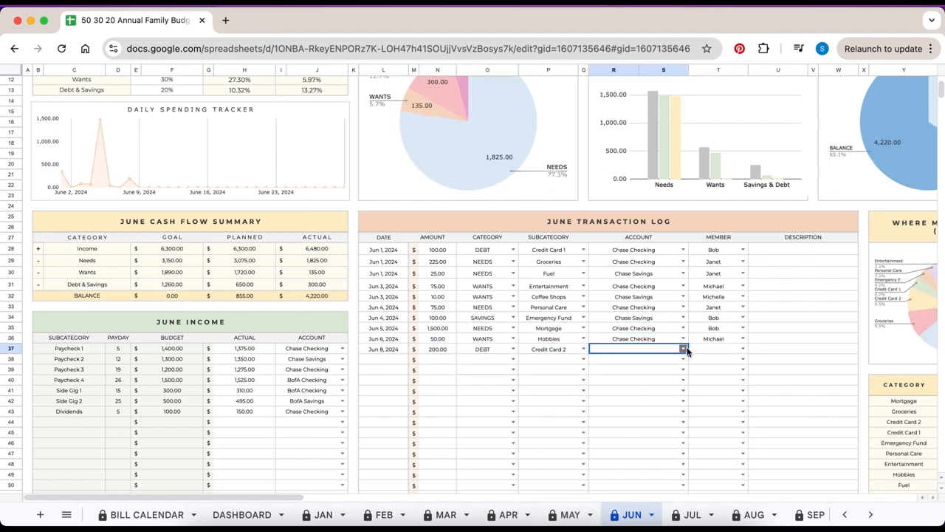
left_click(685, 350)
- Log a 6/10/2024 transaction of 50 under NEEDS, Internet, from BofA Checking, with the family member assigned
left_click(393, 359)
type("6/1050")
key("Tab")
- Log two 6/10/2024 transactions of 25 from Chase Checking, one for NEEDS, Household and one for WANTS, Netflix, with family members assigned
left_click(383, 370)
type("6/1025")
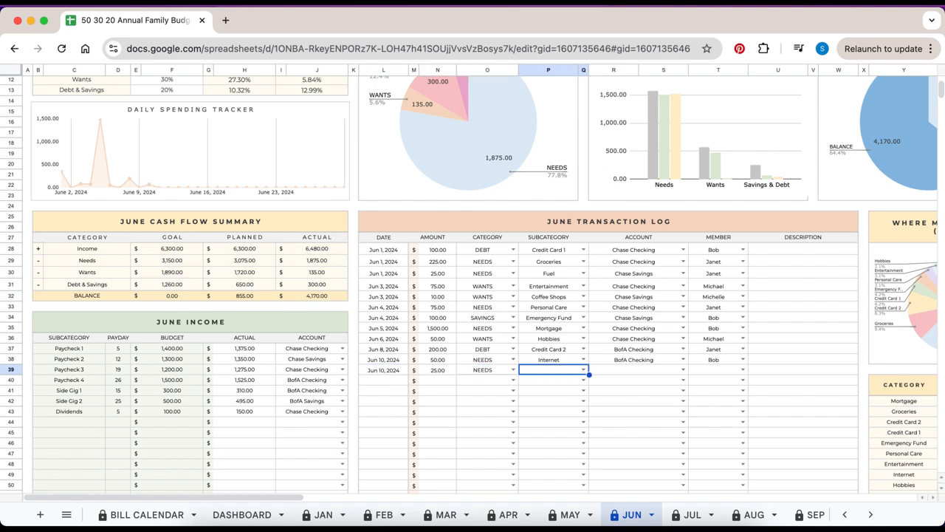
left_click(383, 380)
type("6/1025")
- Log a 6/10/2024 transaction of 100 under WANTS, Travel, from Chase Checking, with the family member assigned
left_click(384, 390)
type("6/10")
key("Tab")
key("Tab")
type("100")
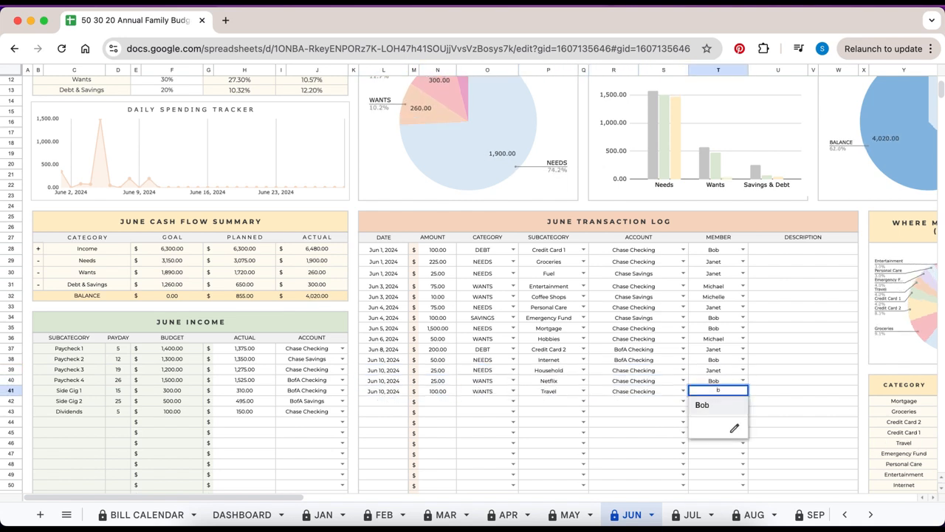
- Log 6/12/2024 transactions with family members: 195 for NEEDS, Electricity from Chase Checking and 75 for SAVINGS, Home Improvement from Chase Savings
left_click(384, 401)
type("6/12195")
left_click(383, 411)
type("6/12")
key("Tab")
key("Tab")
type("75")
- Log a 6/12/2024 transaction of 100 under WANTS, Dining Out, from BofA Checking, with the family member assigned
left_click(383, 422)
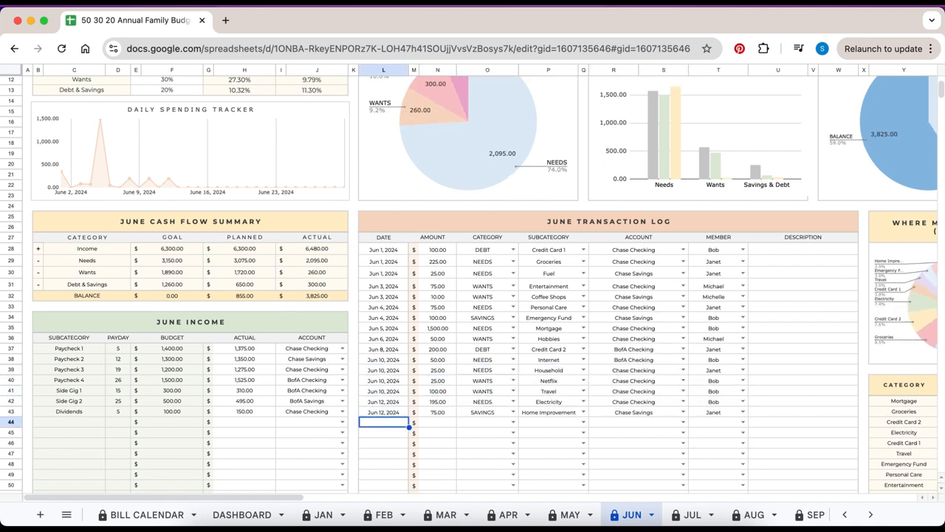
type("6/12")
key("Tab")
key("Tab")
type("100")
- Log a 6/13/2024 transaction of 250 under DEBT, Auto Loan, from Chase Checking, with the family member assigned
left_click(384, 432)
type("6/13")
key("Tab")
key("Tab")
type("250")
- Log 200 for SAVINGS, College Fund on 6/13/2024 from BofA Savings and 155 for NEEDS, Water on 6/15/2024 from Chase Checking
left_click(383, 443)
type("6/13")
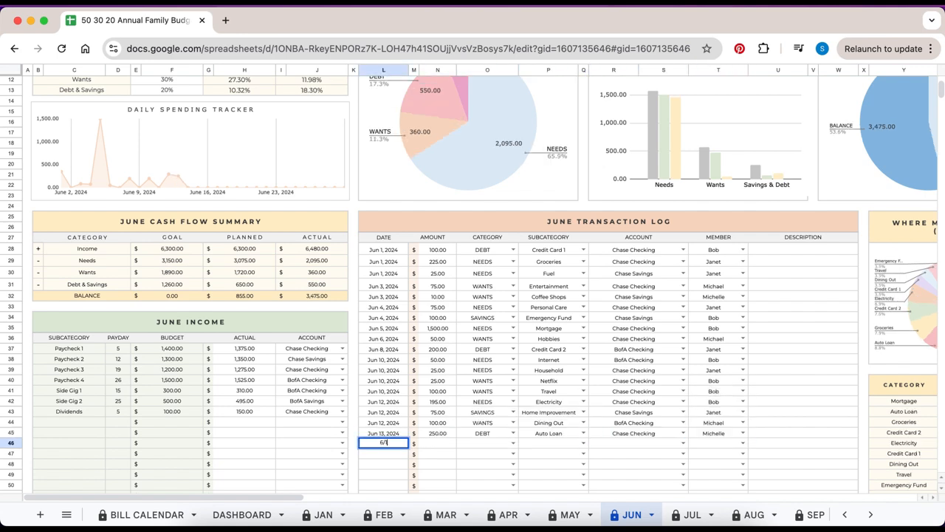
type("2006/15155")
- Log 6/15/2024 transactions from Chase Checking of 40 for NEEDS, Fuel and 250 for NEEDS, Insurance, with family members assigned
left_click(383, 465)
type("6/15")
key("Tab")
key("Tab")
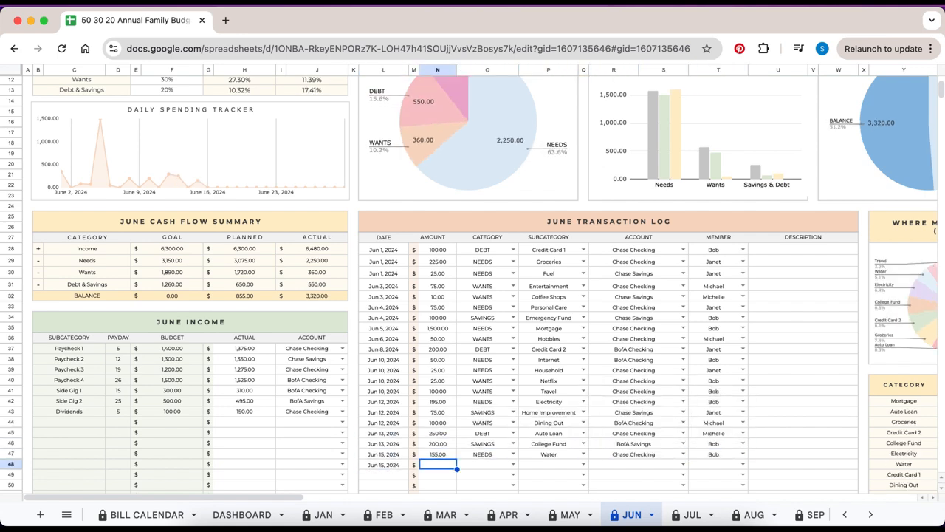
type("40")
left_click(383, 475)
type("6/15250")
- Log two 6/16/2024 WANTS, Entertainment transactions, 100 from BofA Checking and 75 from Chase Checking, with the family member assigned
left_click(383, 485)
scroll(646, 396, "down", 3)
type("6/16")
key("Tab")
key("Tab")
type("100")
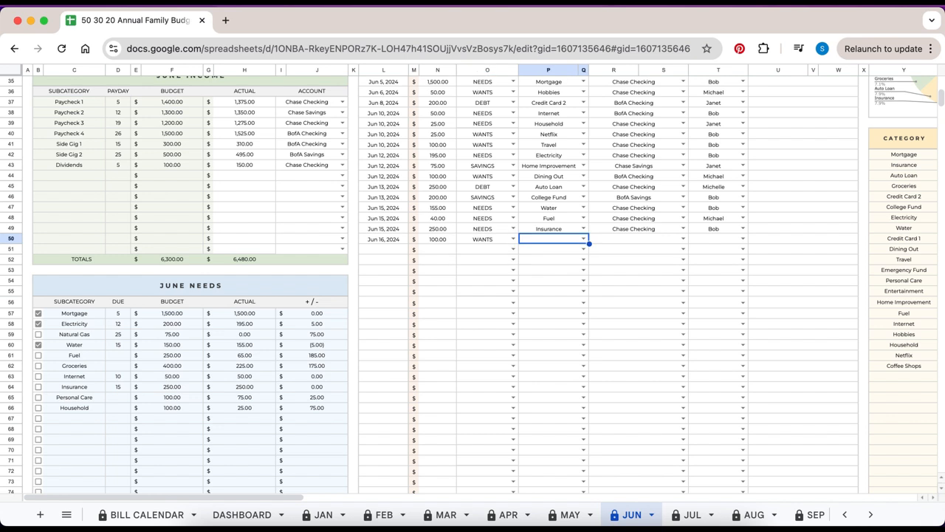
left_click(384, 249)
type("6/1675")
- Log a 6/17/2024 transaction of 150 under NEEDS, Groceries, from Chase Checking, with the family member assigned
left_click(384, 260)
type("6/17")
key("Tab")
key("Tab")
type("150")
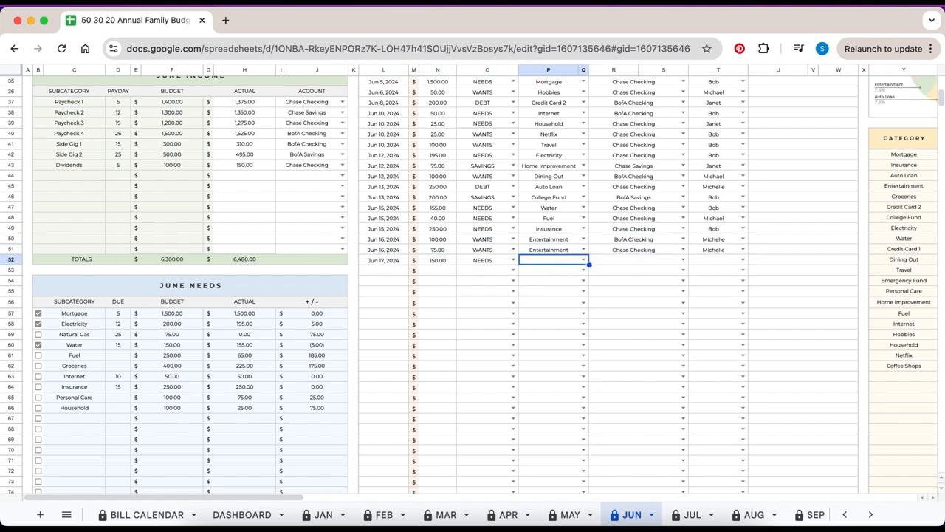
- Log a 6/17/2024 transaction of 35 under WANTS, Dining Out, from Chase Checking, with the family member assigned
left_click(384, 270)
type("6/17")
key("Tab")
key("Tab")
type("35")
- Log a 6/18/2024 transaction of 75 under WANTS, Gifts, from BofA Checking, with the family member assigned
left_click(383, 280)
type("6/18")
key("Tab")
key("Tab")
type("75b")
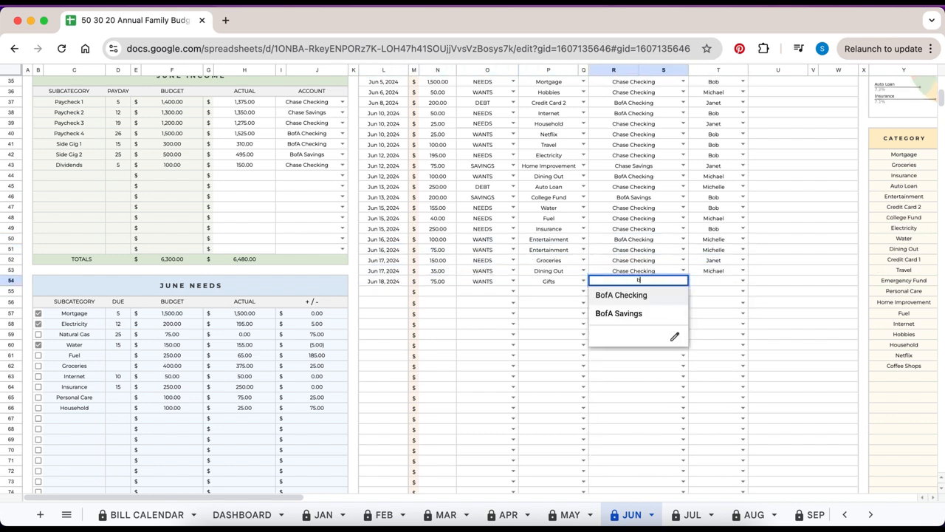
- Log two WANTS transactions of 25: Beauty on 6/18/2024 from Chase Checking and Coffee Shops on 6/20/2024 from BofA Checking
left_click(384, 291)
type("6/18")
left_click(383, 302)
type("6/20")
key("Tab")
key("Tab")
type("25")
- Log a 6/20/2024 transaction of 15 under WANTS, Hobbies, from Chase Checking, with the family member assigned
left_click(383, 314)
type("6/20")
key("Tab")
key("Tab")
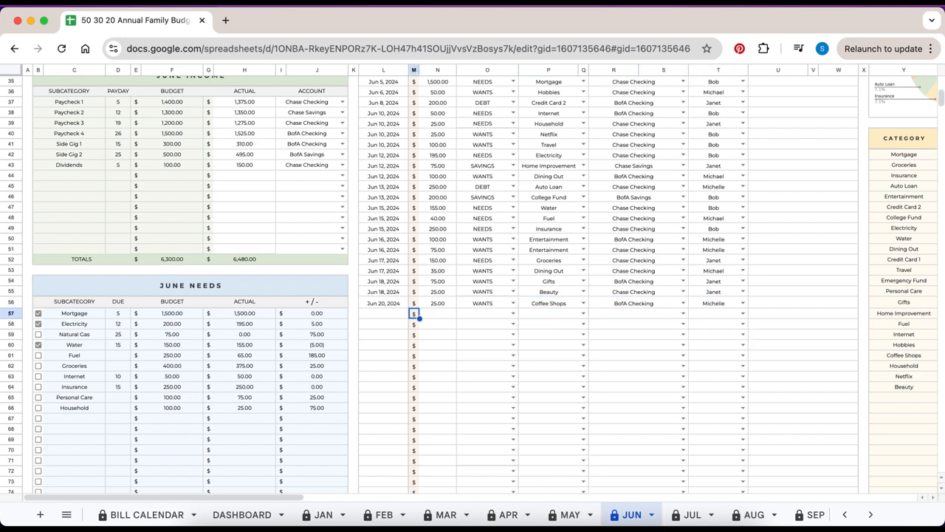
type("15")
key("Tab")
type("Chase Checking")
key("Tab")
type("Bob")
- Log a 6/21/2024 transaction of 100 under DEBT, Student Loan, from Chase Checking, with the family member assigned
left_click(383, 325)
type("6/21")
key("Tab")
key("Tab")
type("100")
key("Tab")
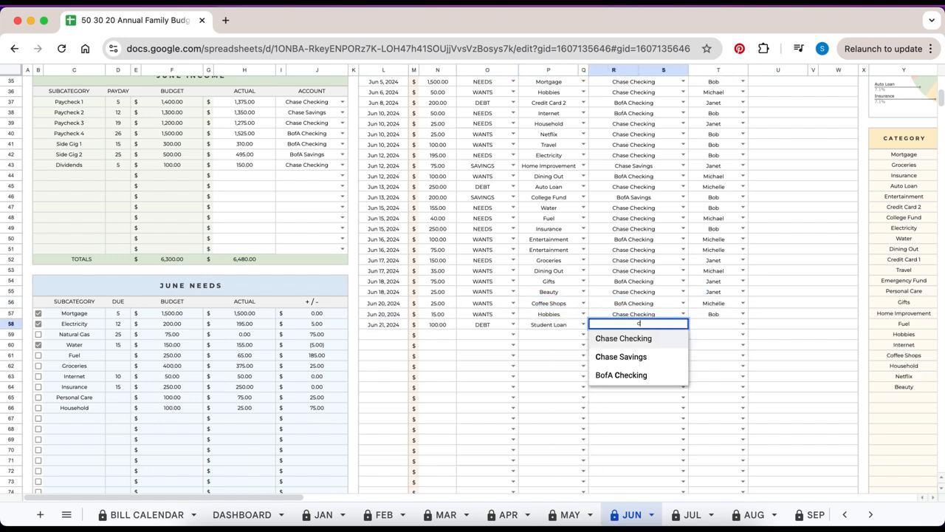
- Log 6/25/2024 transactions of 75 for NEEDS, Natural Gas and 100 for SAVINGS, Vacation from BofA Checking, with the family member assigned
type("6/25")
key("Tab")
key("Tab")
type("100")
key("Tab")
type("SAVINGS")
key("Tab")
type("Vacation")
key("Tab")
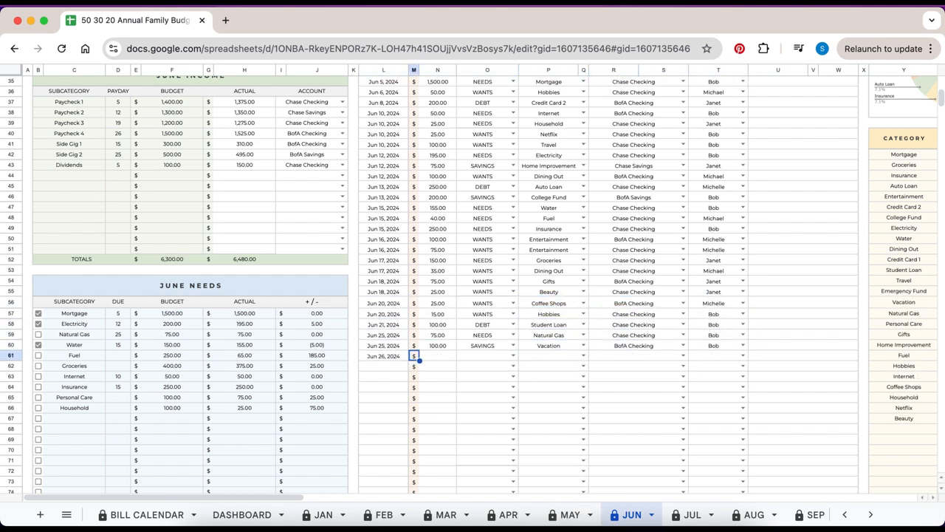
- Log two WANTS transactions: 150 for Spotify on 6/26/2024 from BofA Checking and 50 for Clothing on 6/27/2024 from Chase Checking
type("7")
key("Tab")
key("Tab")
type("50")
key("Tab")
type("WANTS")
key("Tab")
type("Clothing")
key("Tab")
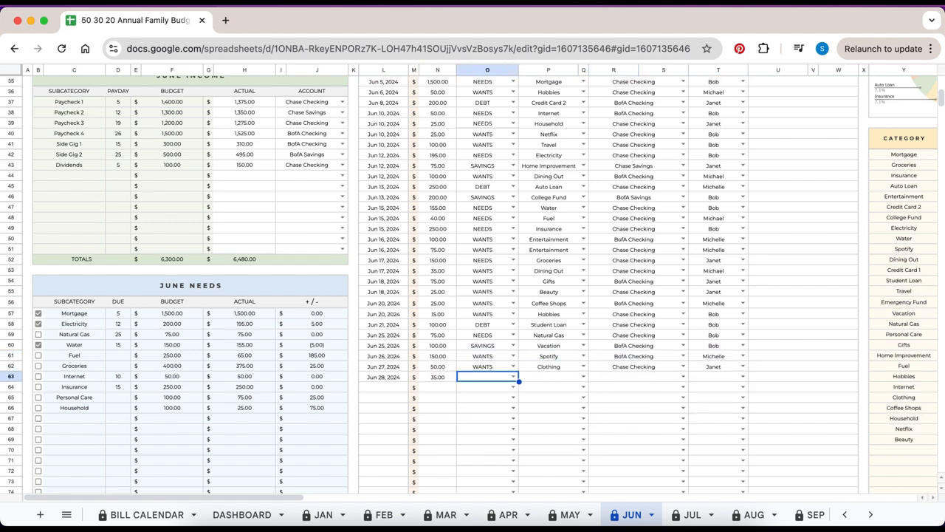
- Log 6/28/2024 NEEDS transactions from Chase Checking of 35 for Fuel and 50 for Household, with family members assigned
type("Household")
key("Tab")
type("Chase Checking")
key("Tab")
type("Janet")
- Log a 6/28/2024 transaction of 50 under WANTS, Gym, from Chase Checking, with the family member assigned
left_click(384, 398)
type("6/28")
key("Tab")
key("Tab")
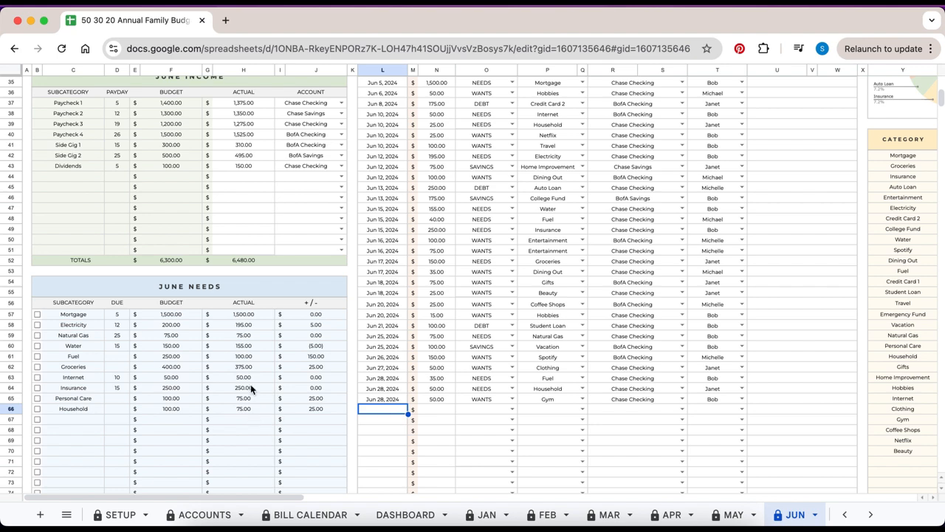
- Review budget against actual amounts in the June Needs, Wants, Debt and Savings tables
scroll(251, 384, "down", 6)
scroll(251, 384, "down", 8)
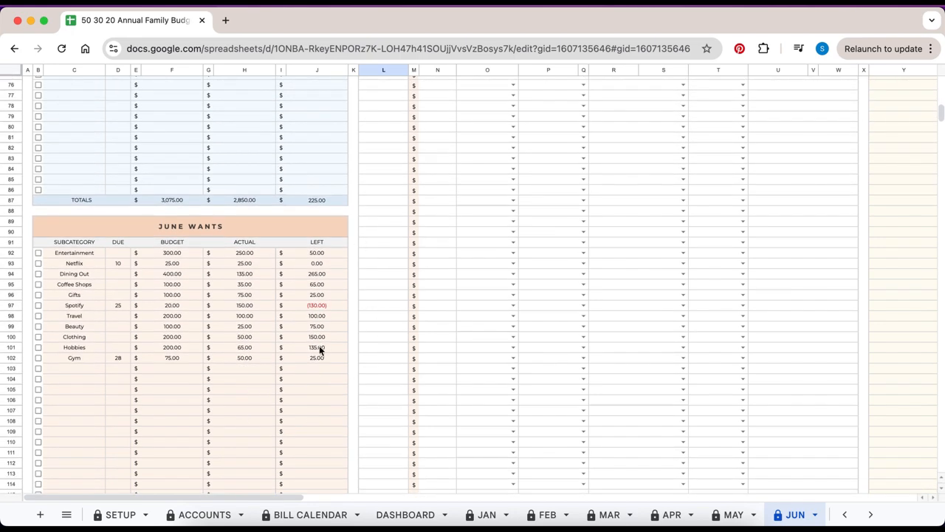
scroll(319, 350, "down", 4)
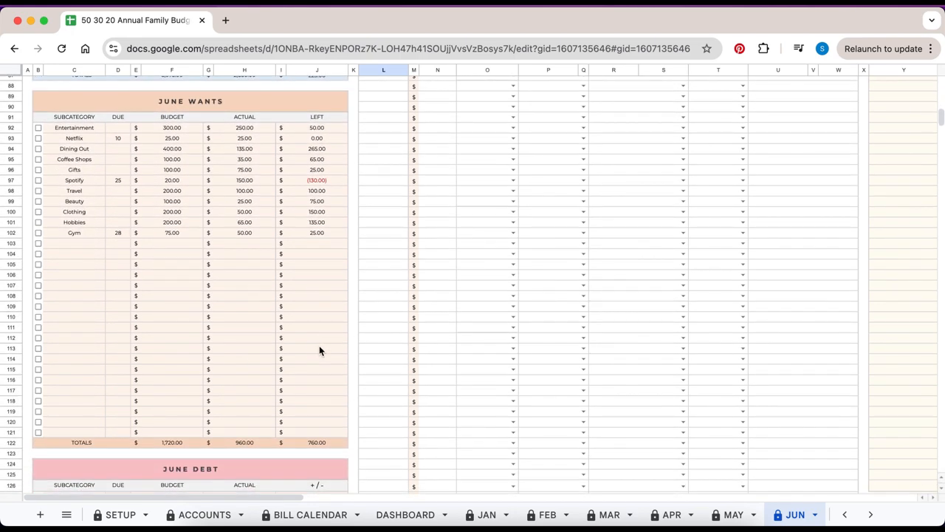
scroll(320, 350, "down", 8)
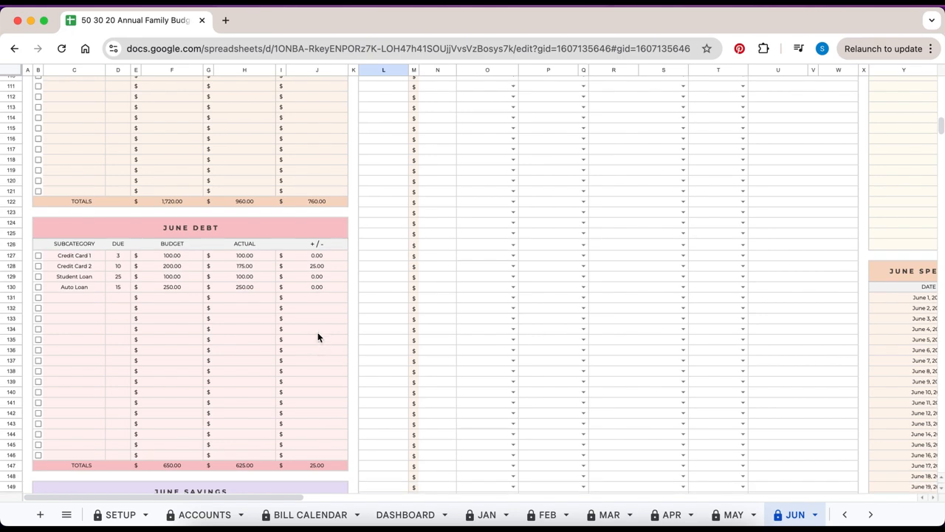
scroll(316, 331, "down", 7)
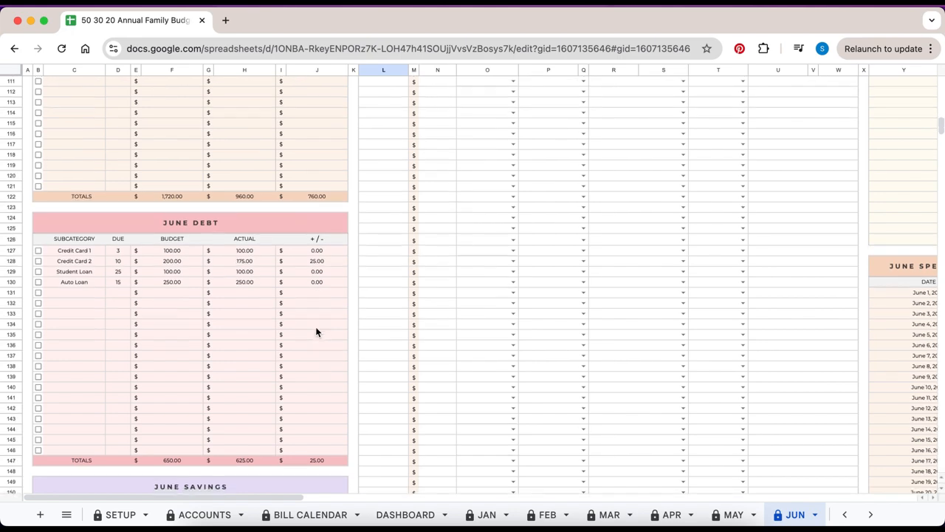
scroll(316, 331, "down", 1)
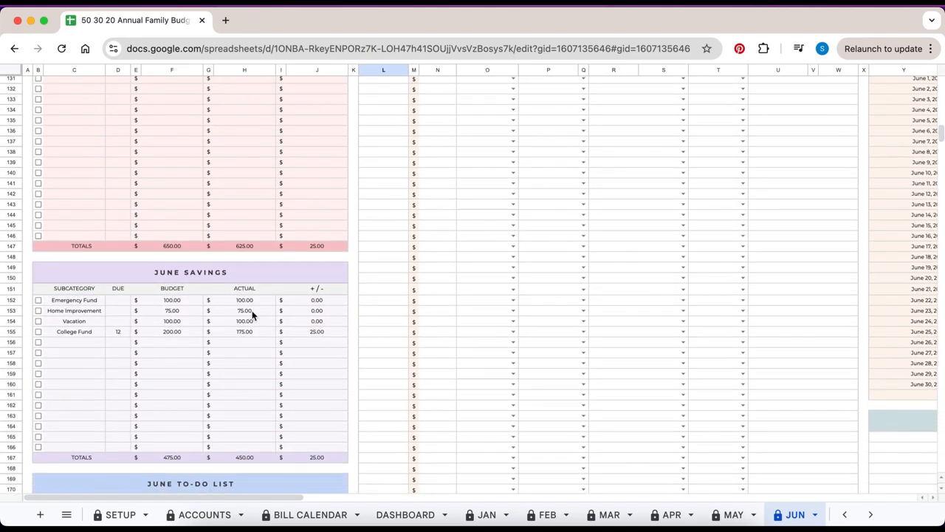
- Try to set the Mortgage budget in the June Needs table to 1600, and cancel the edit
left_click(42, 322)
scroll(71, 294, "up", 15)
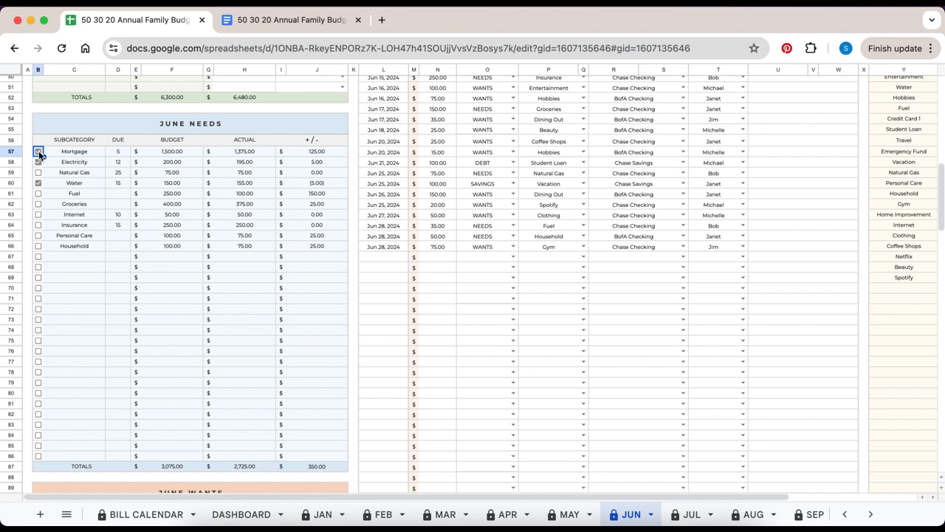
left_click(187, 153)
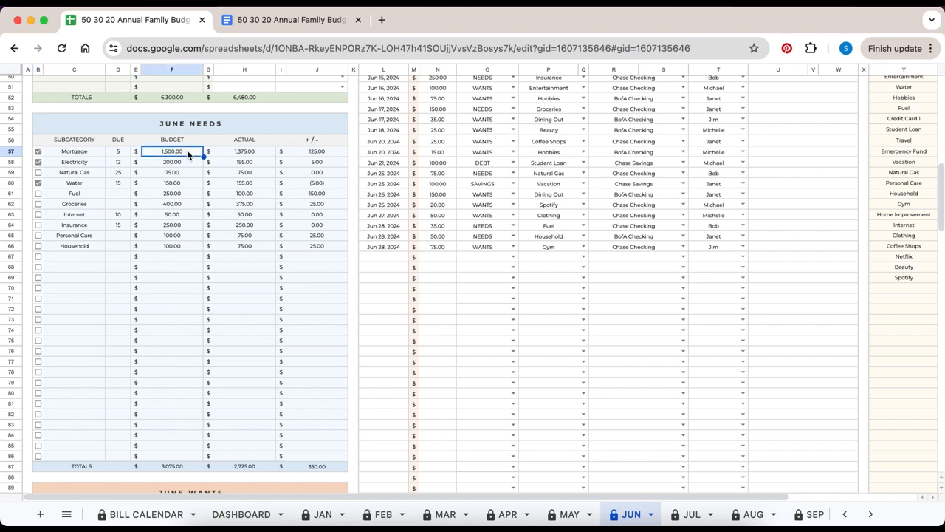
type("1600")
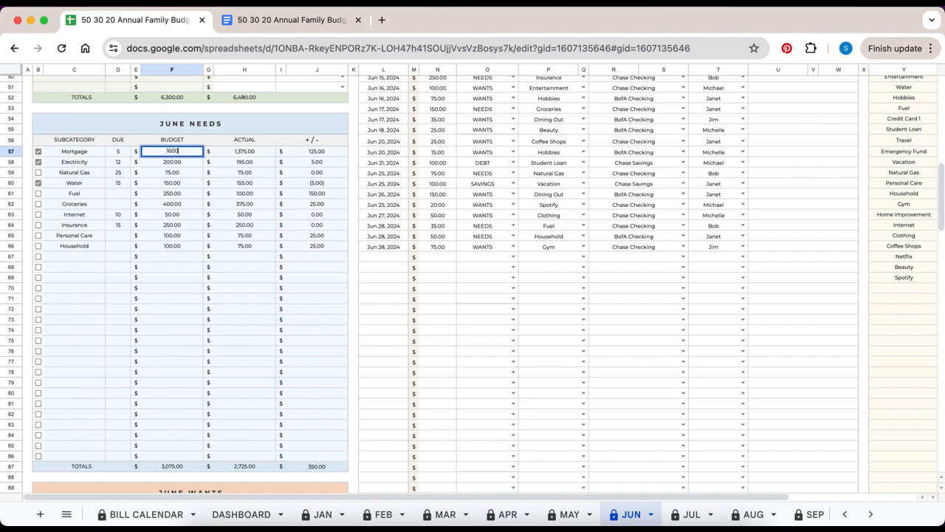
key("Return")
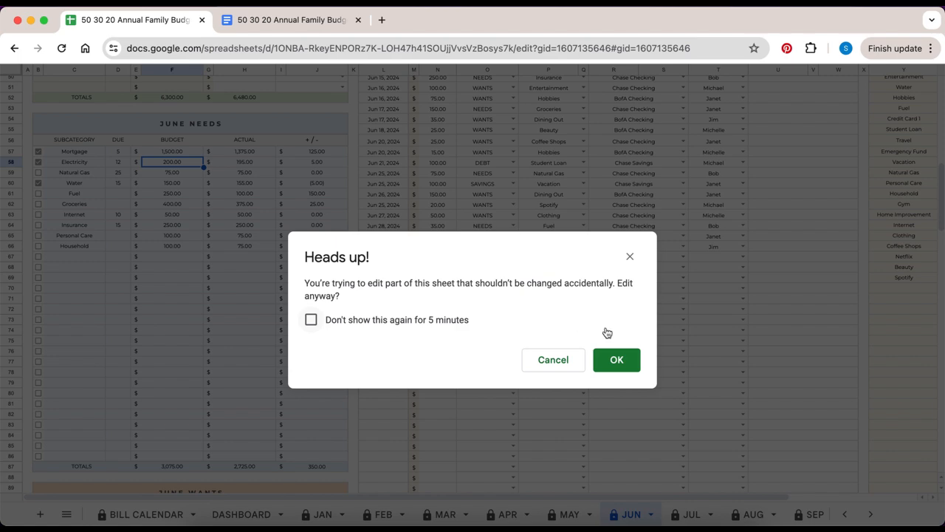
left_click(555, 360)
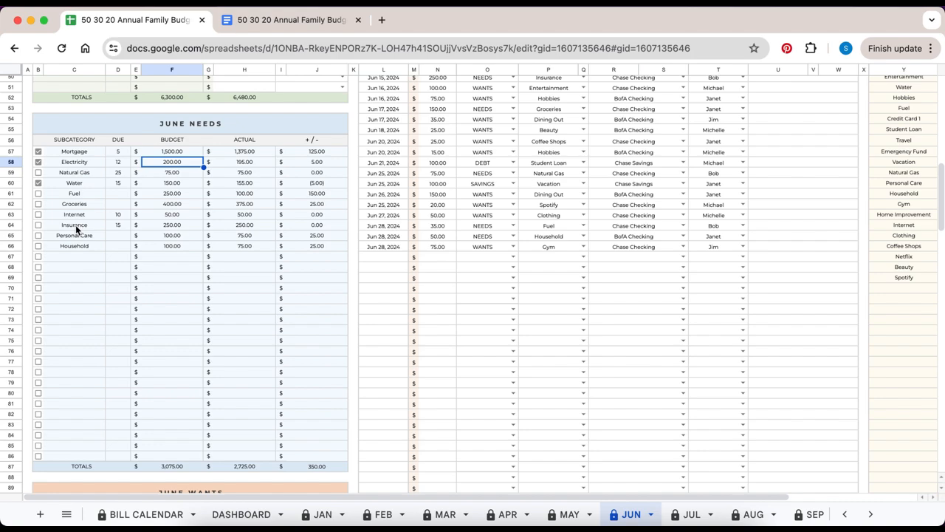
- Examine June's Needs spending and its progress toward the goal, including the Needs goal amount in the Cash Flow Summary
scroll(356, 235, "up", 15)
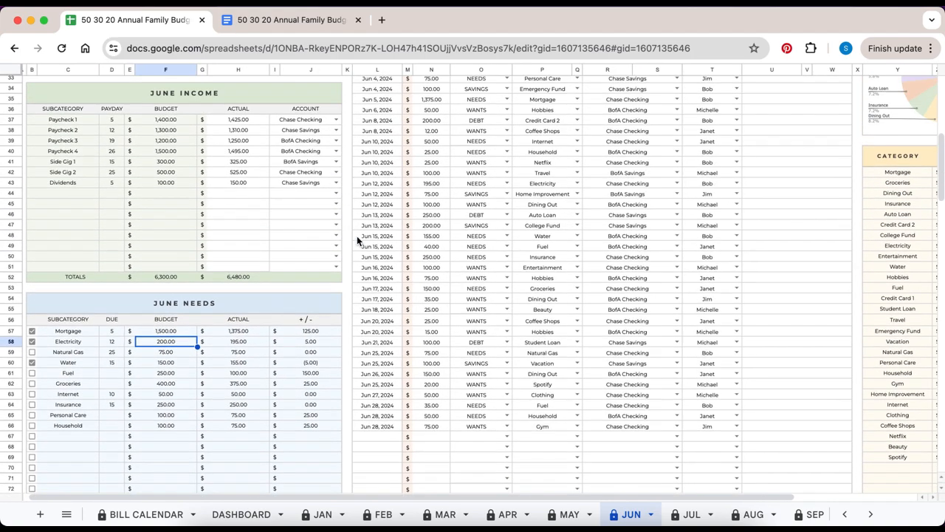
scroll(356, 240, "up", 2)
scroll(356, 241, "right", 3)
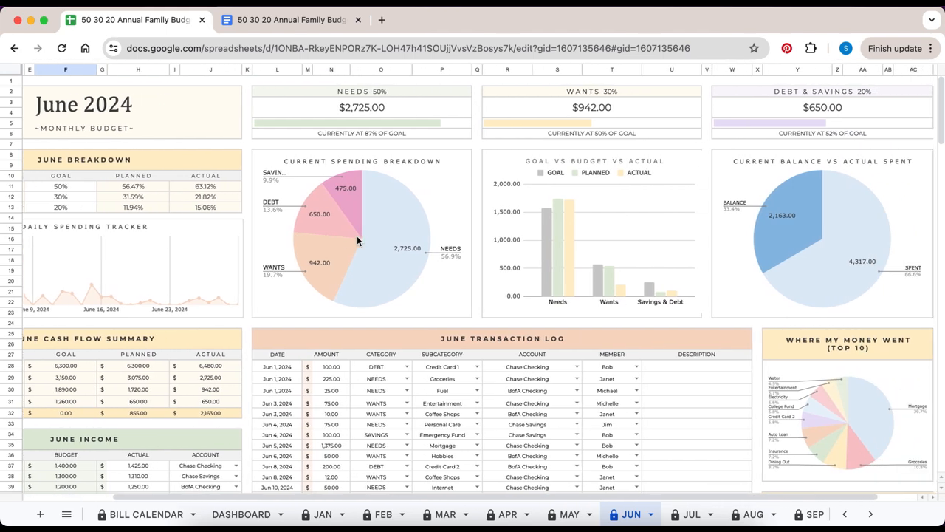
left_click(405, 109)
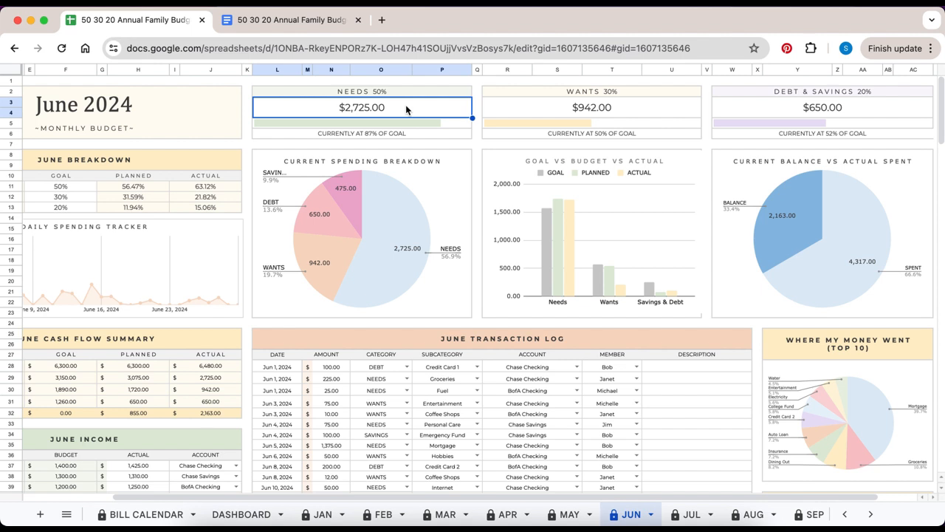
left_click(387, 136)
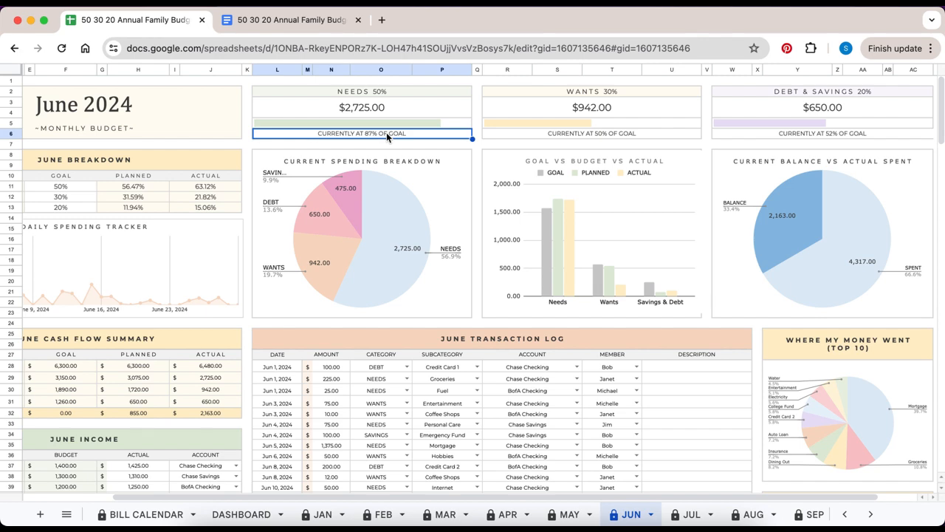
scroll(350, 233, "left", 3)
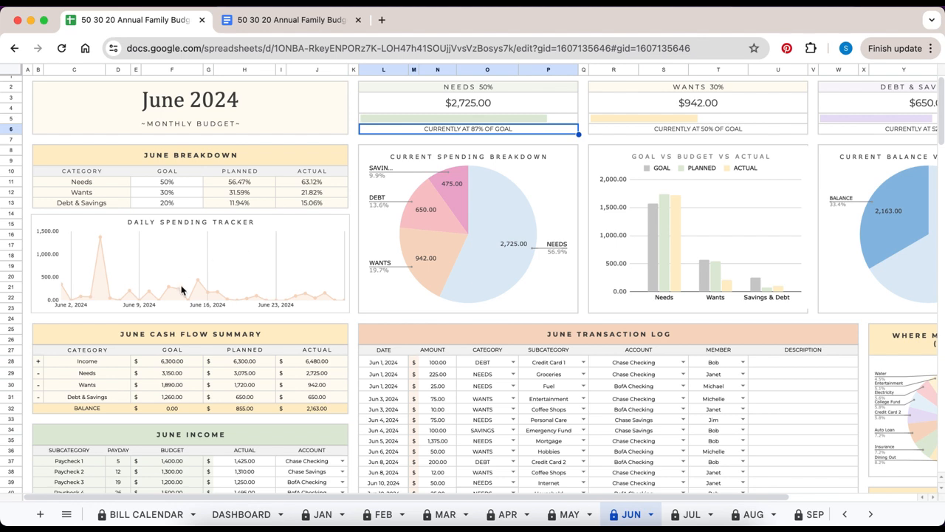
left_click(178, 374)
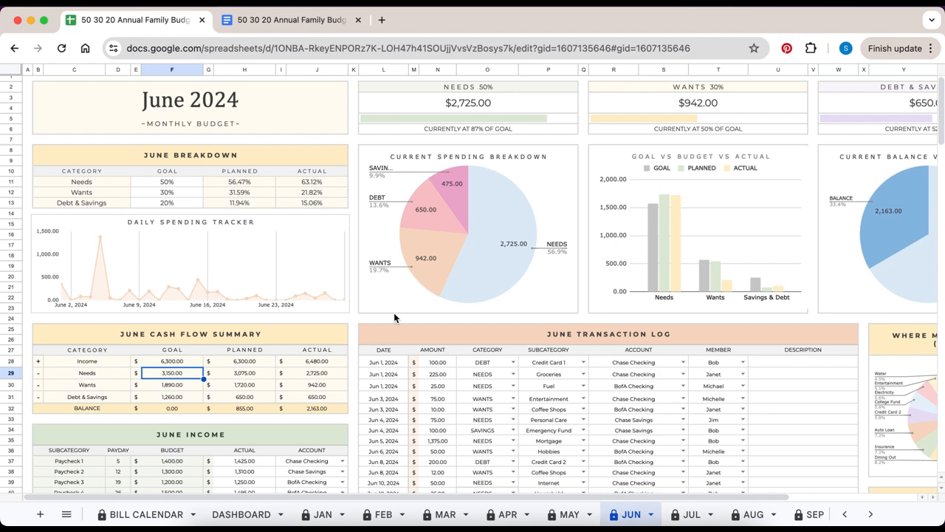
- Examine the Daily Spending Tracker, Current Spending Breakdown, Goal vs Budget vs Actual, and Current Balance vs Actual Spent charts for June
left_click(181, 237)
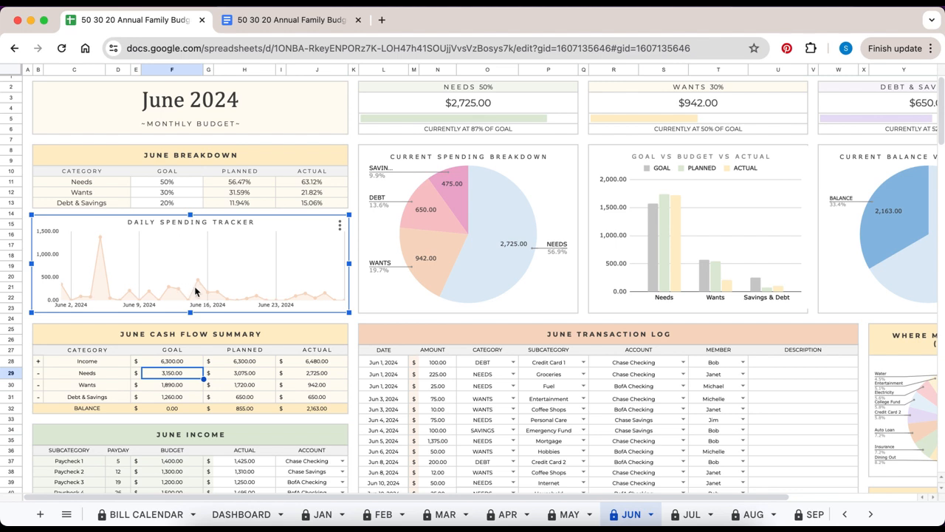
mouse_move(180, 291)
left_click(491, 271)
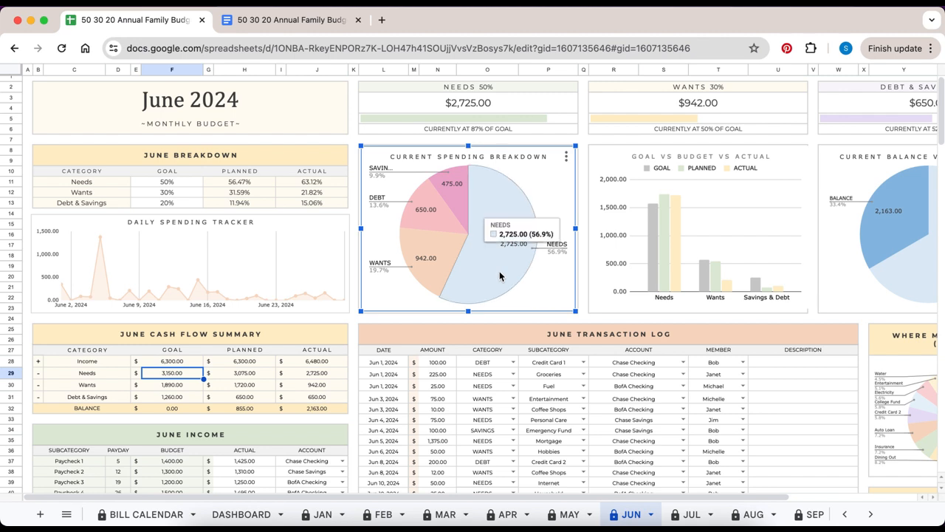
mouse_move(443, 183)
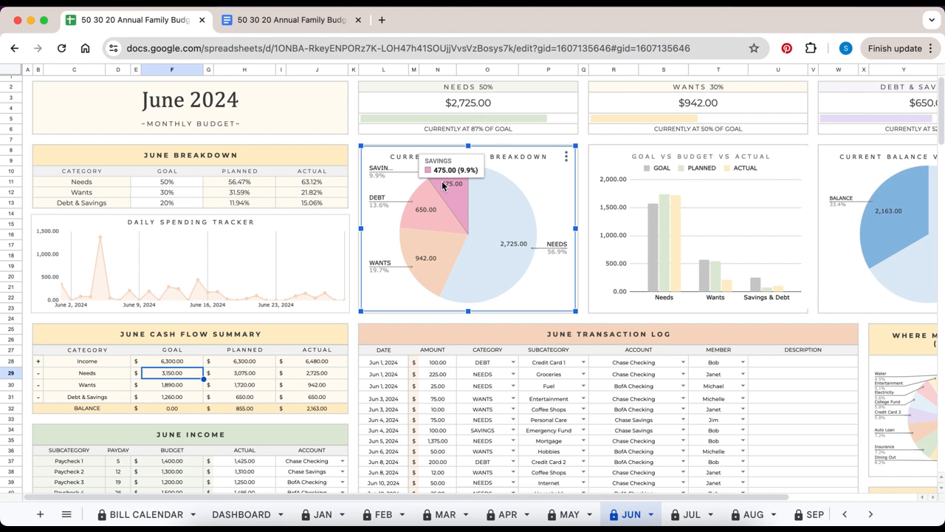
mouse_move(515, 237)
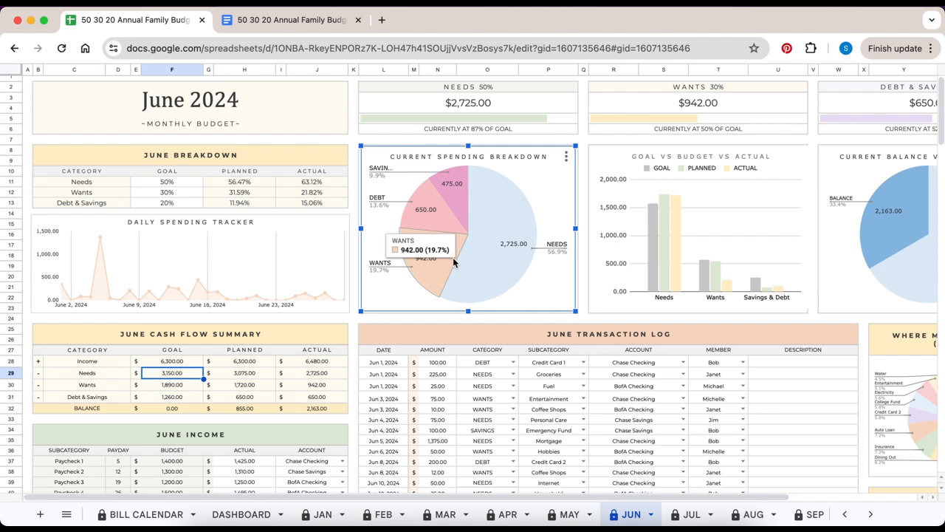
mouse_move(434, 209)
mouse_move(430, 252)
left_click(736, 214)
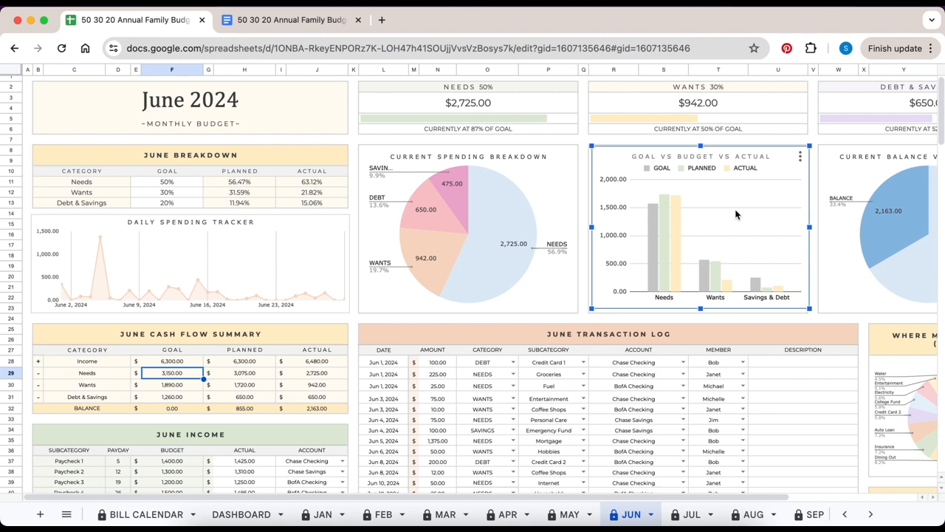
scroll(736, 215, "right", 5)
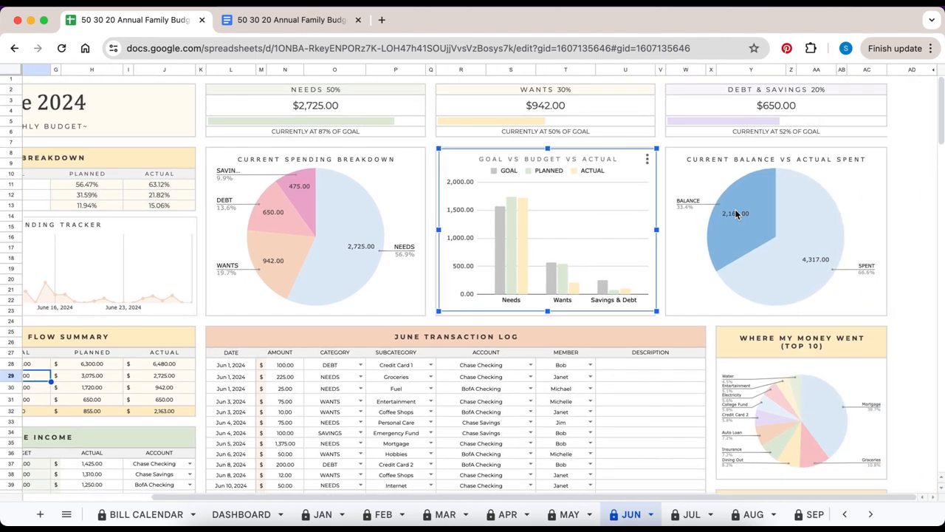
left_click(811, 228)
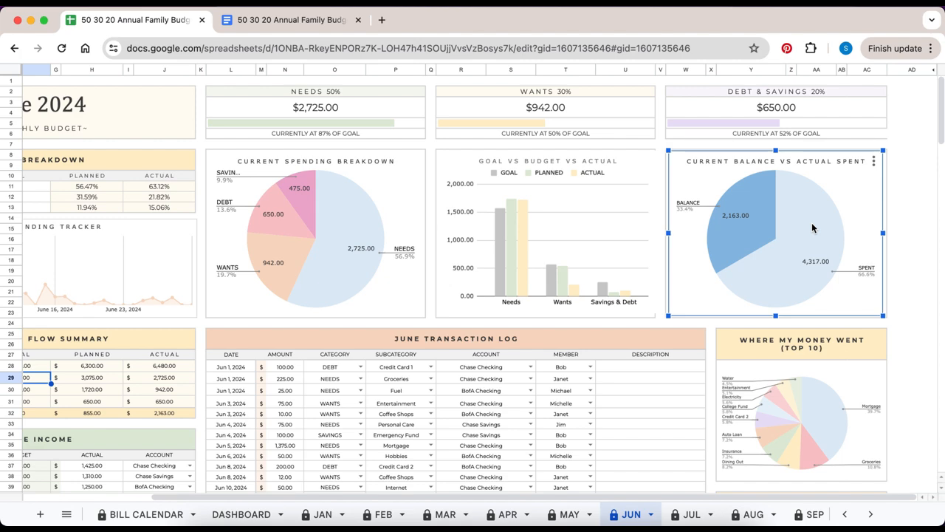
- Review the Goal, Planned and Actual amounts in the June Cash Flow Summary
scroll(656, 205, "left", 5)
scroll(657, 205, "down", 3)
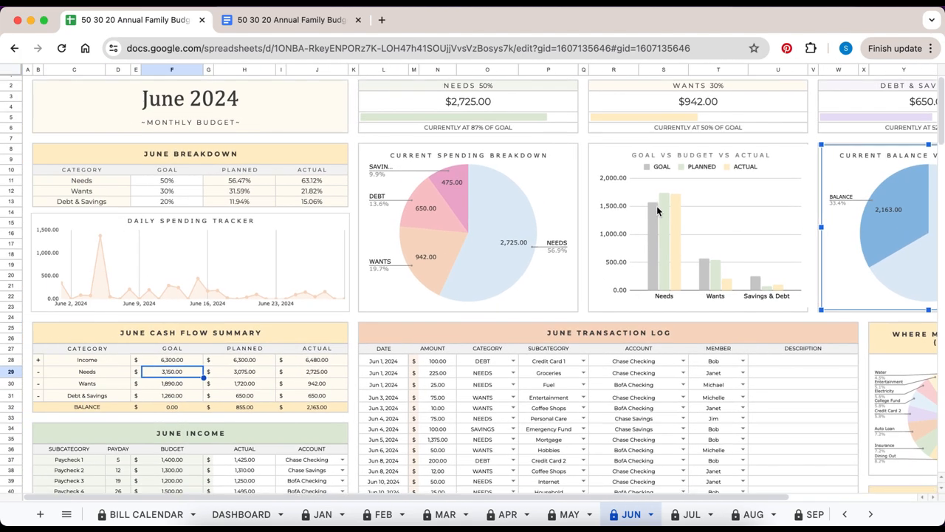
scroll(656, 205, "down", 3)
left_click(336, 146)
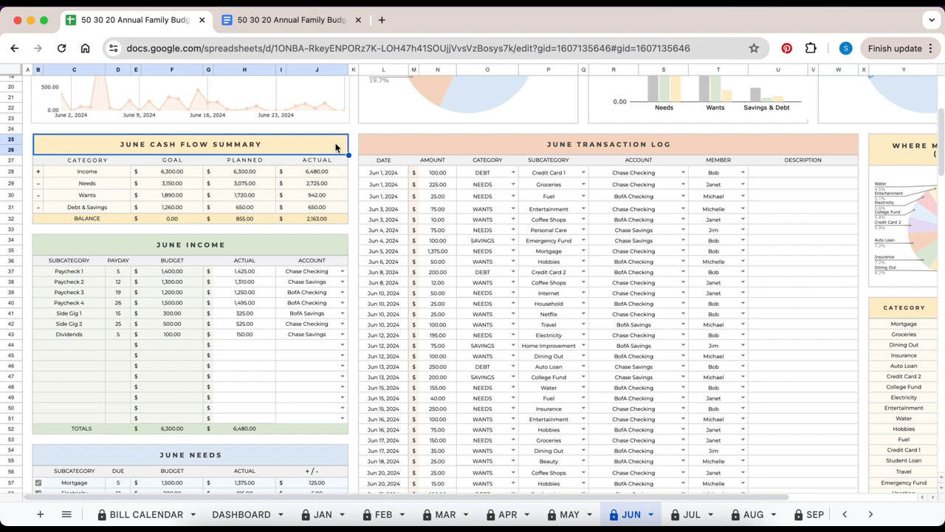
scroll(259, 184, "up", 2)
left_click(189, 225)
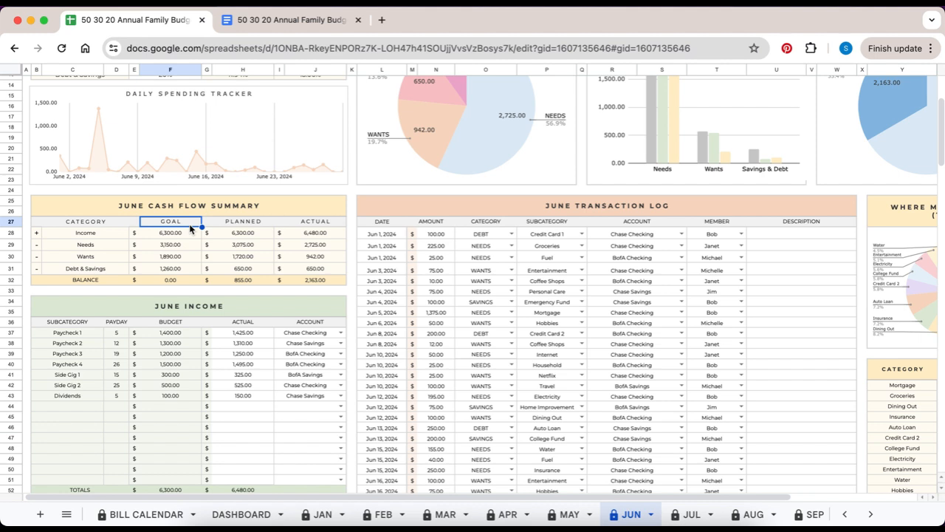
left_click(189, 230)
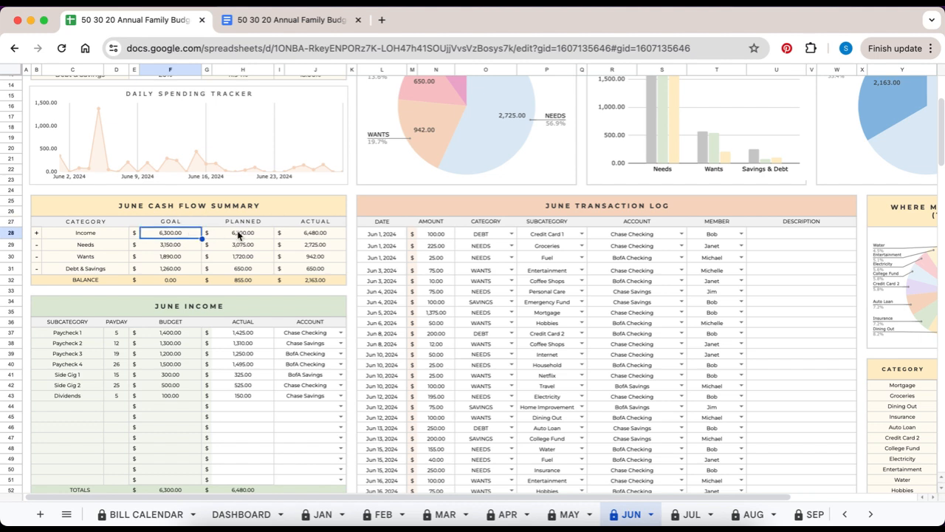
left_click(238, 235)
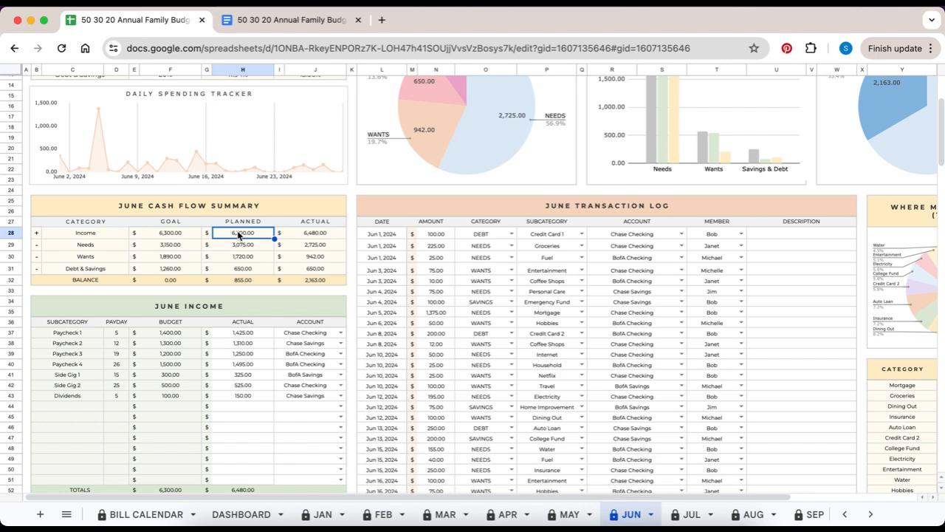
left_click(189, 248)
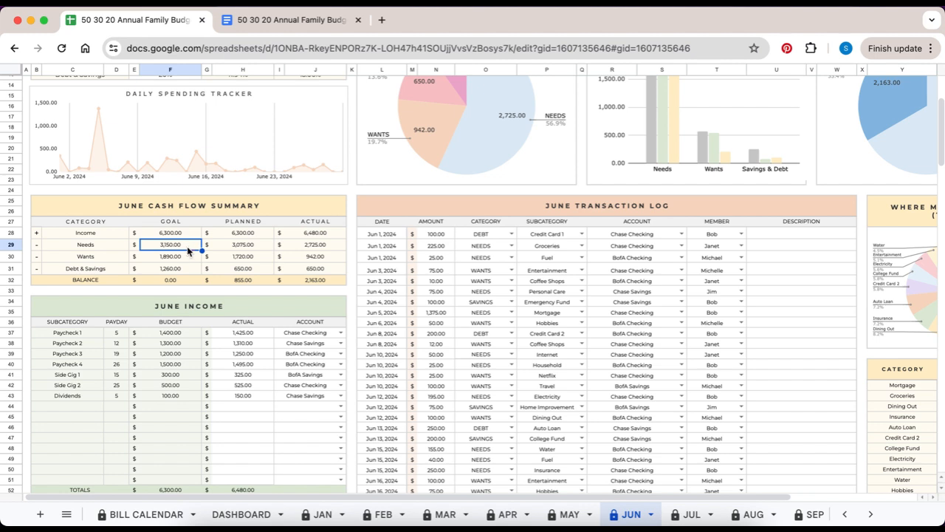
left_click(189, 259)
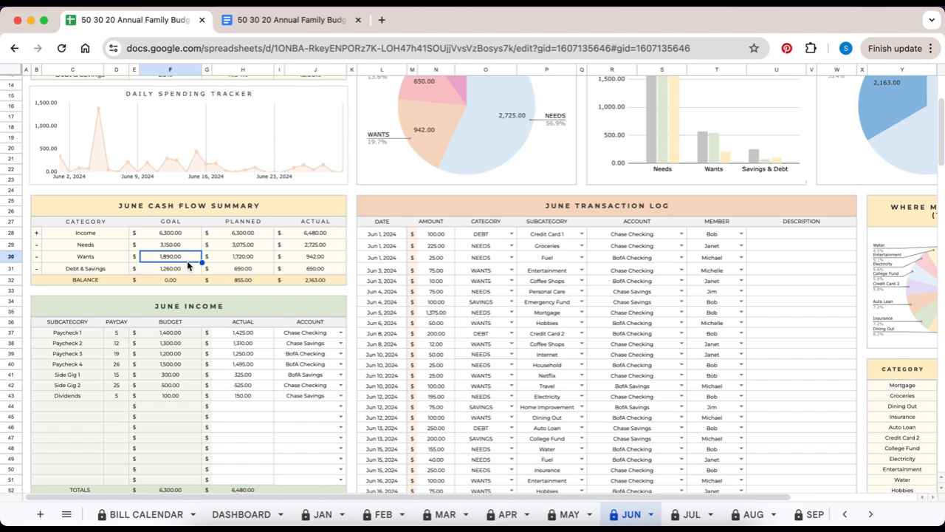
left_click(187, 270)
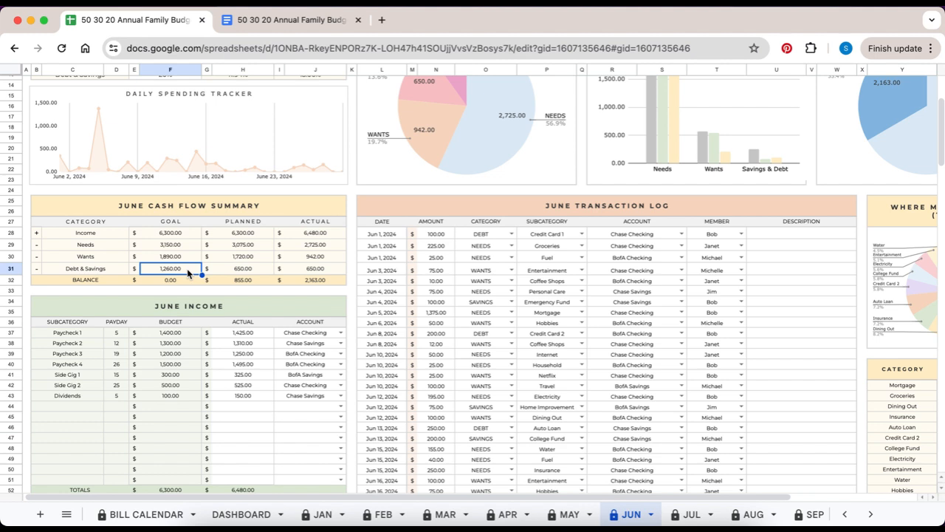
left_click(263, 223)
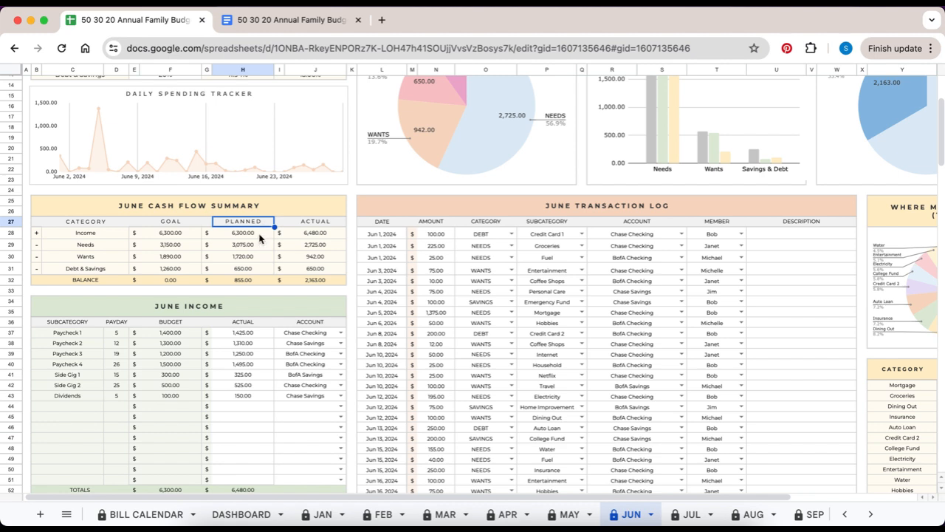
left_click(260, 237)
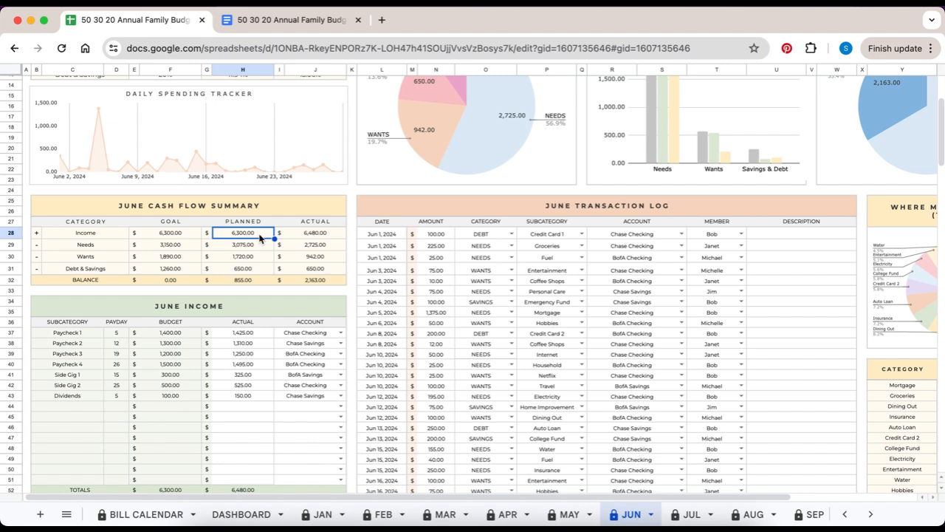
left_click(321, 234)
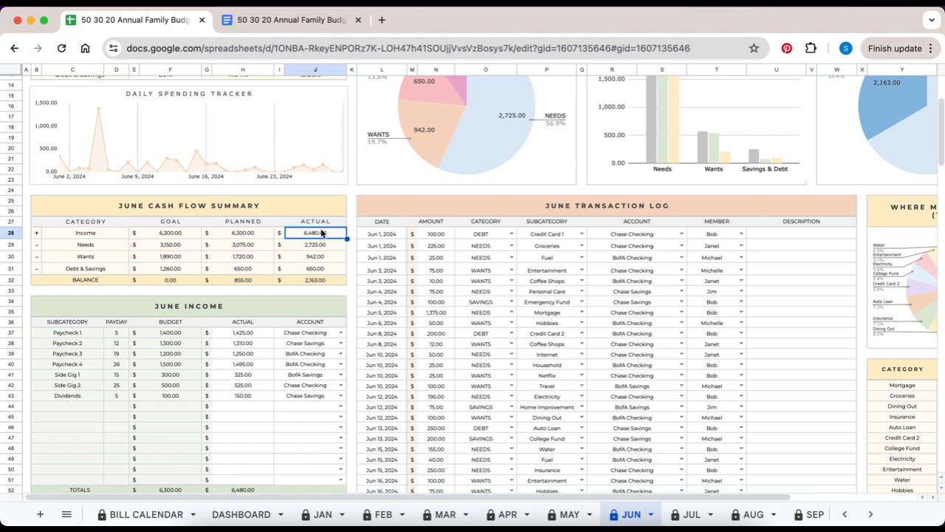
- Examine the Where My Money Went (Top 10) chart, its category table, and the daily amounts in the June Spending Tracker
scroll(321, 234, "right", 5)
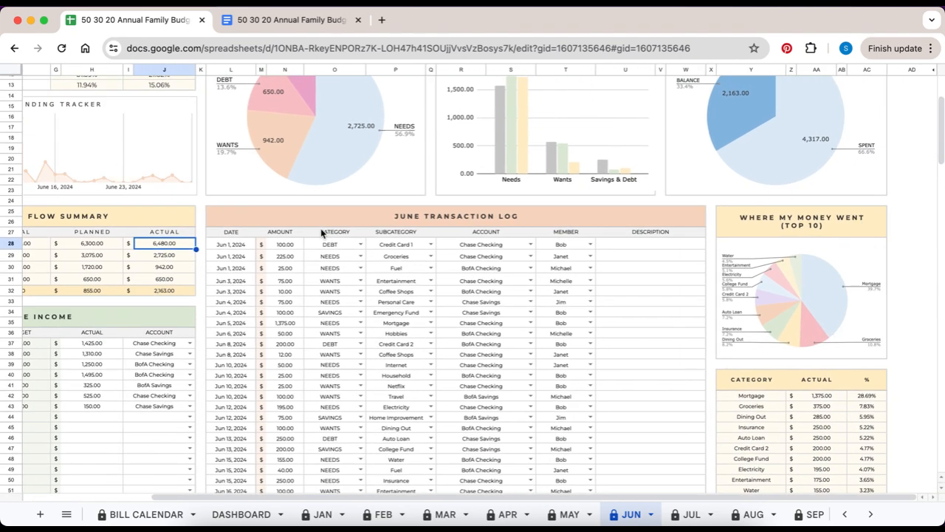
left_click(738, 235)
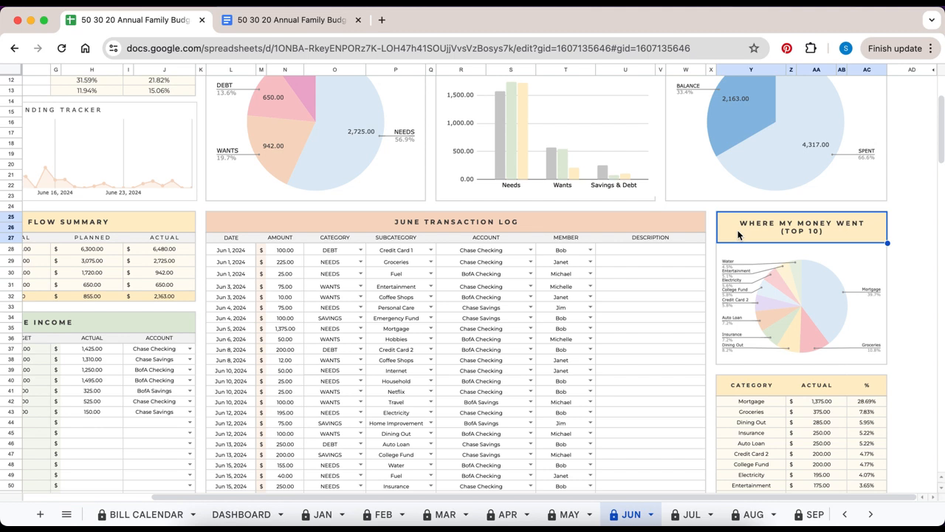
left_click(753, 384)
scroll(754, 385, "down", 5)
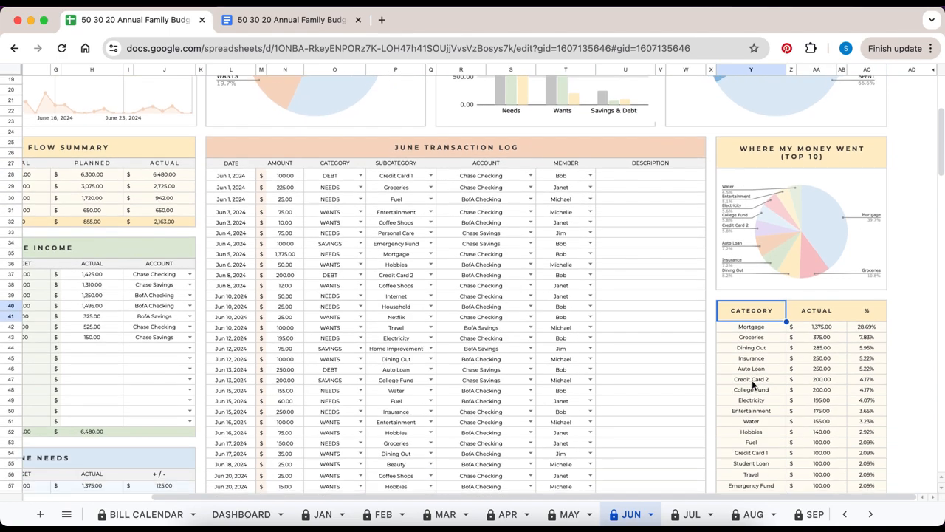
scroll(754, 385, "down", 1)
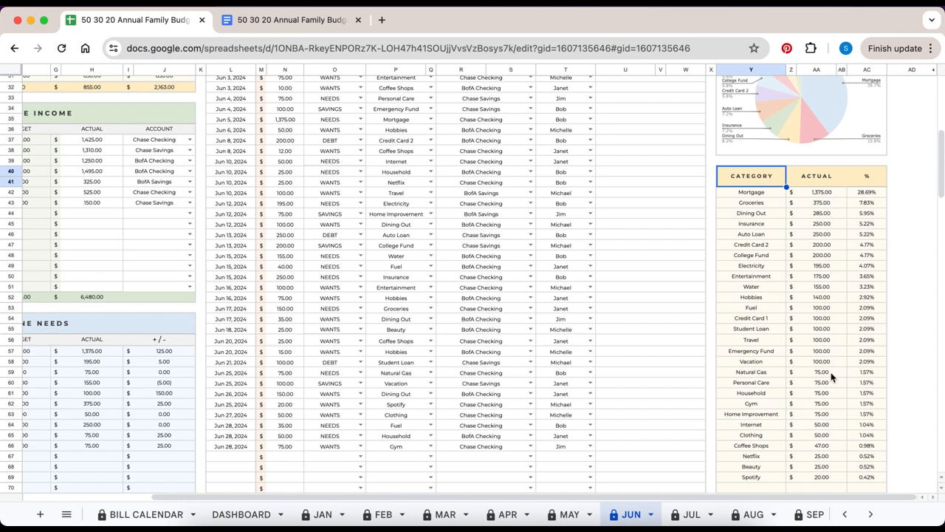
scroll(830, 377, "down", 15)
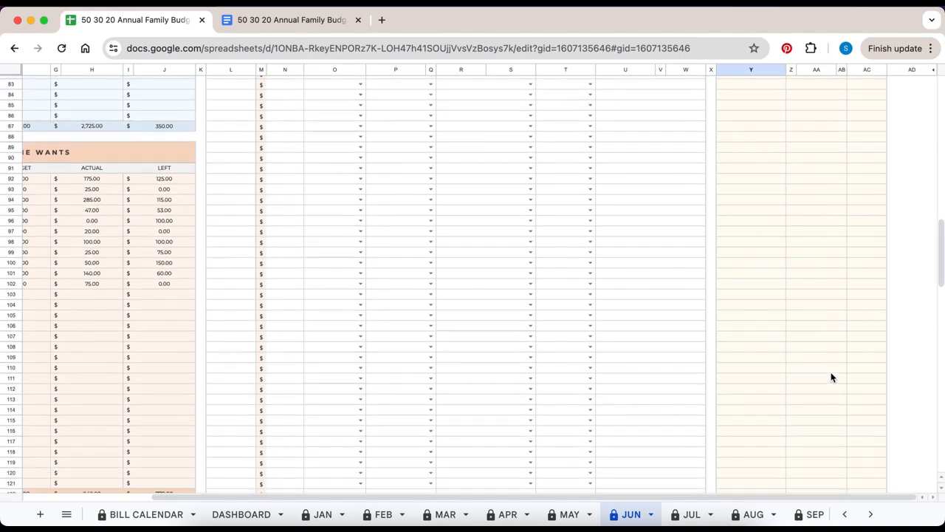
scroll(831, 376, "down", 7)
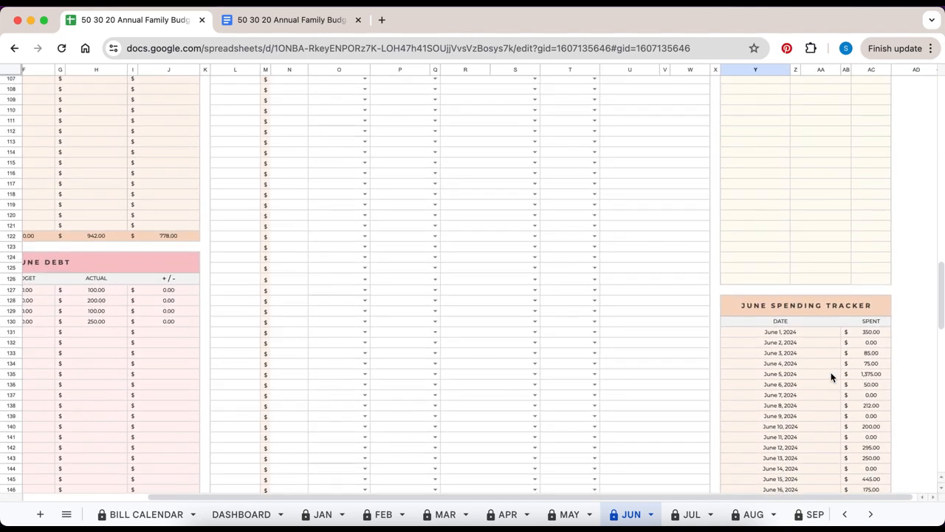
- Examine the rest of the June Spending Tracker and the June To-Do List, June Money Goals and Notes sections
scroll(831, 377, "down", 5)
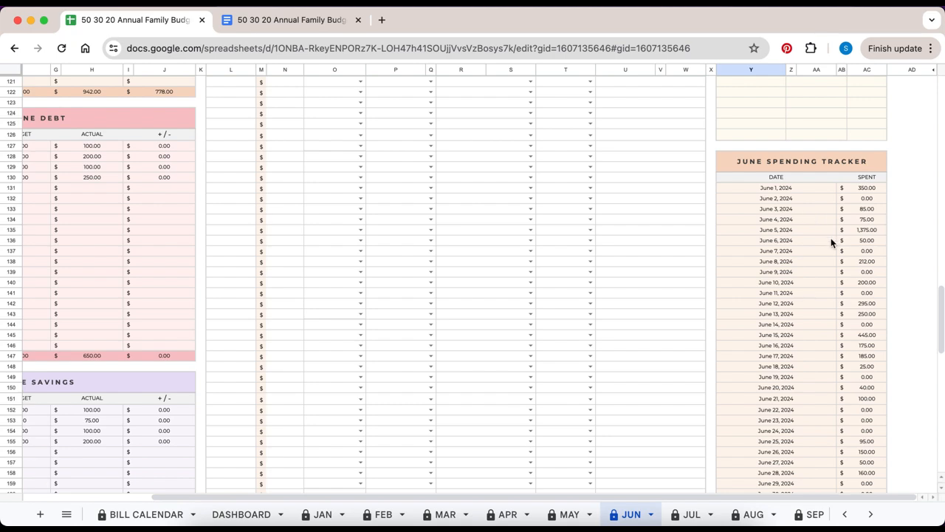
scroll(830, 238, "down", 5)
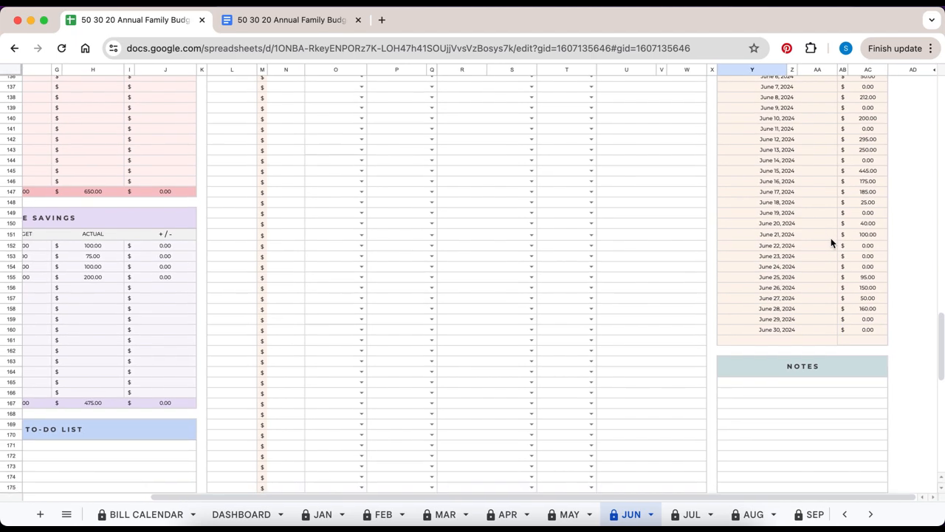
scroll(831, 238, "down", 6)
scroll(830, 238, "left", 2)
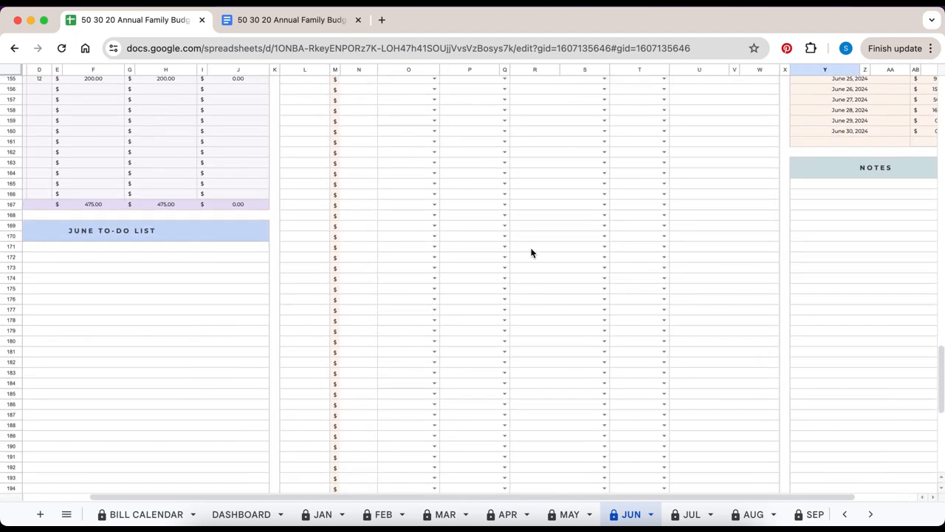
scroll(532, 252, "left", 2)
left_click(323, 233)
scroll(317, 279, "down", 8)
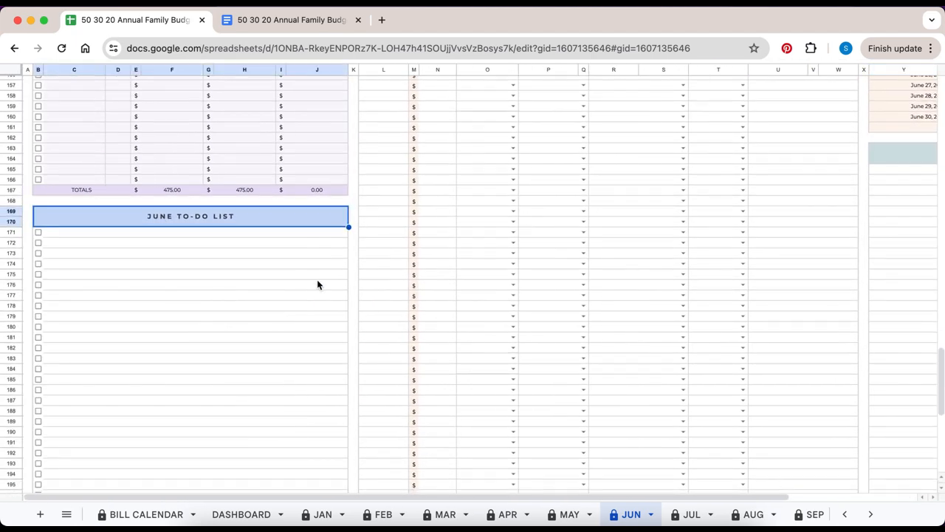
left_click(313, 316)
scroll(587, 245, "right", 4)
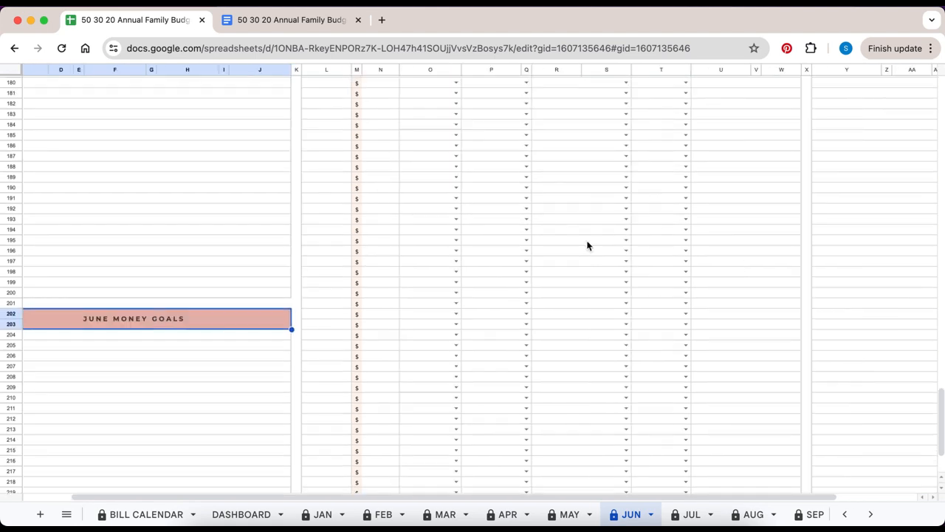
scroll(587, 244, "up", 8)
left_click(760, 212)
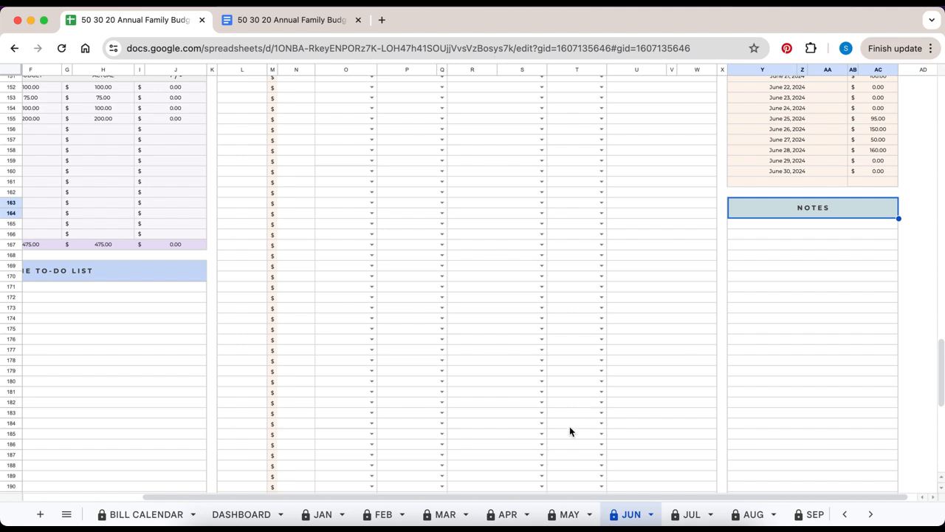
- Hide the APR sheet and accept editing the protected sheet, suppressing the protection warning for 5 minutes
left_click(507, 515)
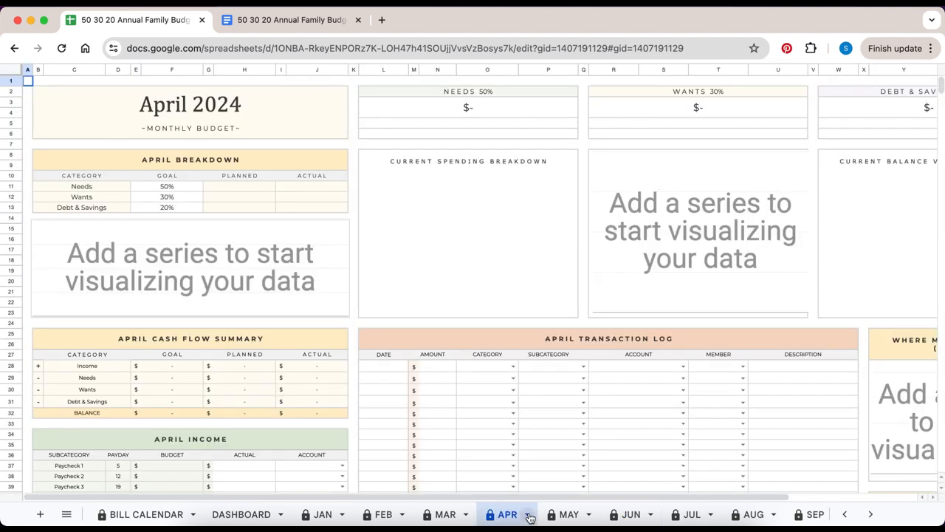
left_click(528, 515)
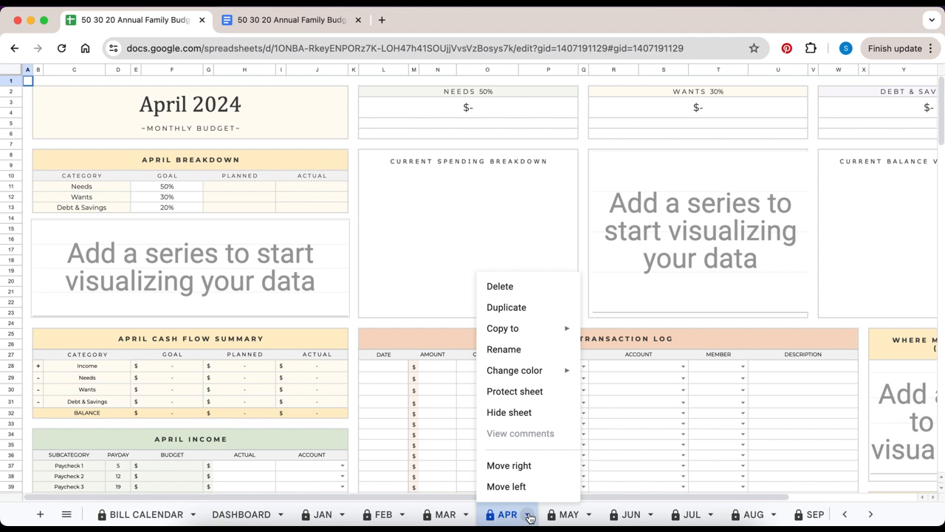
left_click(528, 415)
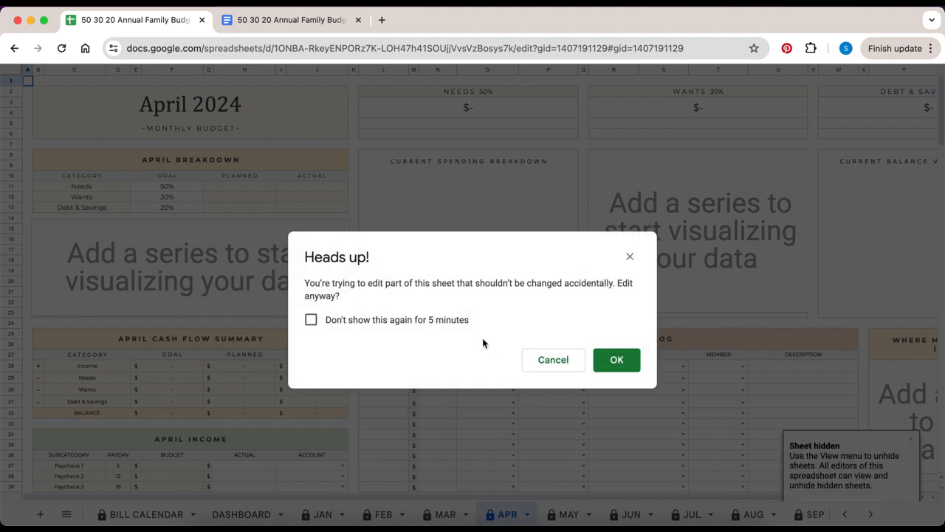
left_click(465, 323)
left_click(607, 361)
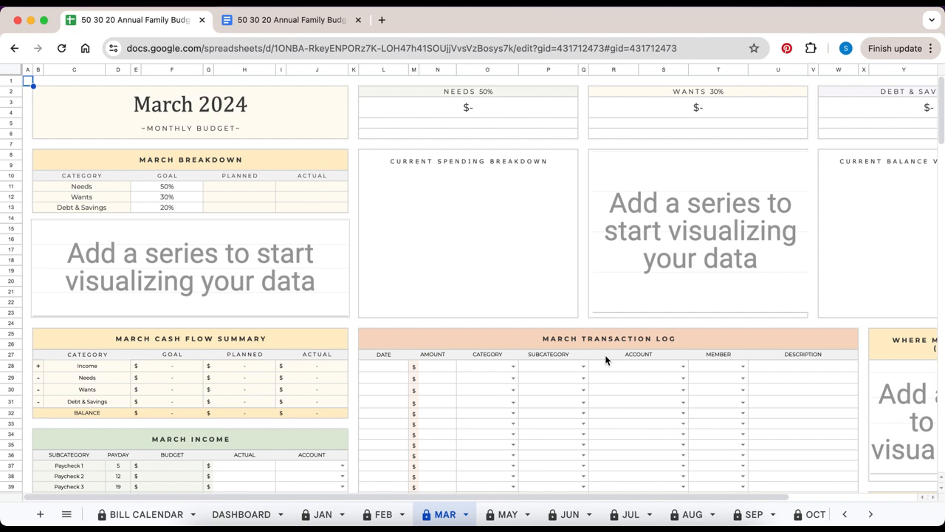
- Exit full screen and show the hidden APR sheet again
key("Escape")
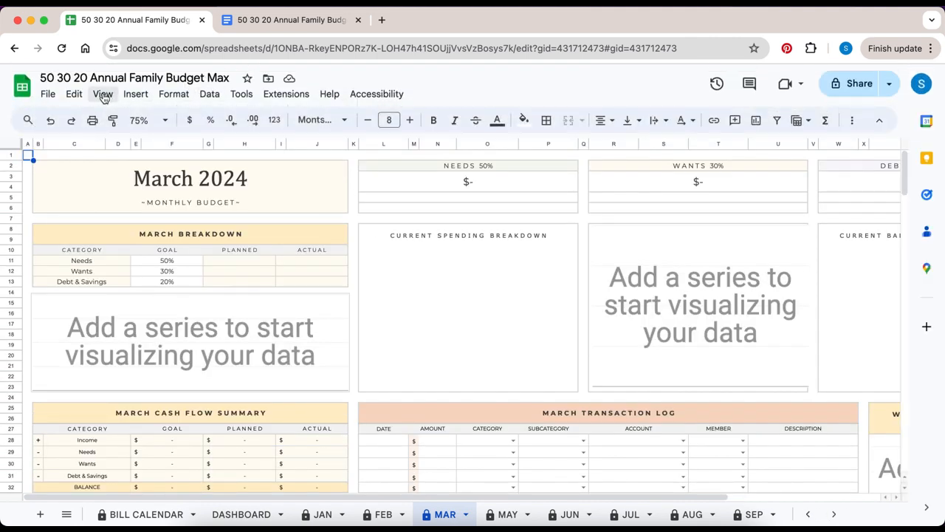
left_click(103, 95)
mouse_move(150, 213)
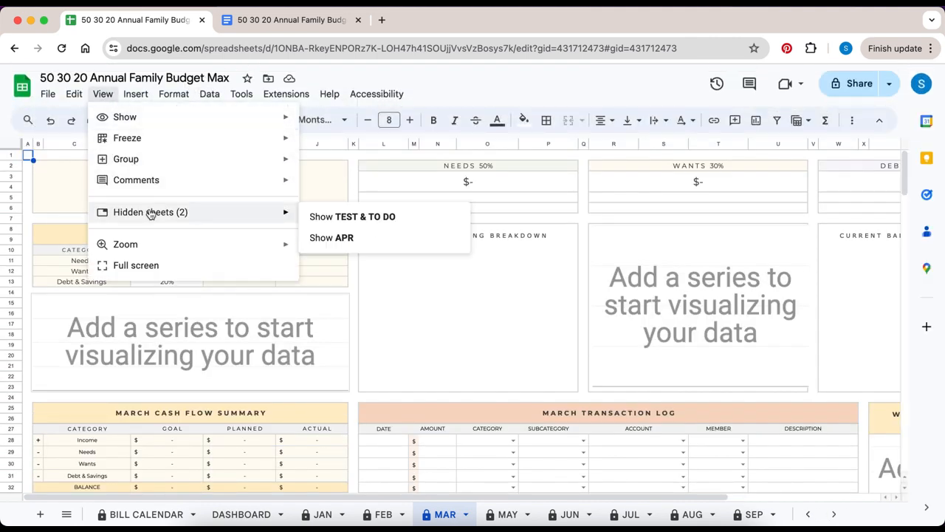
left_click(317, 237)
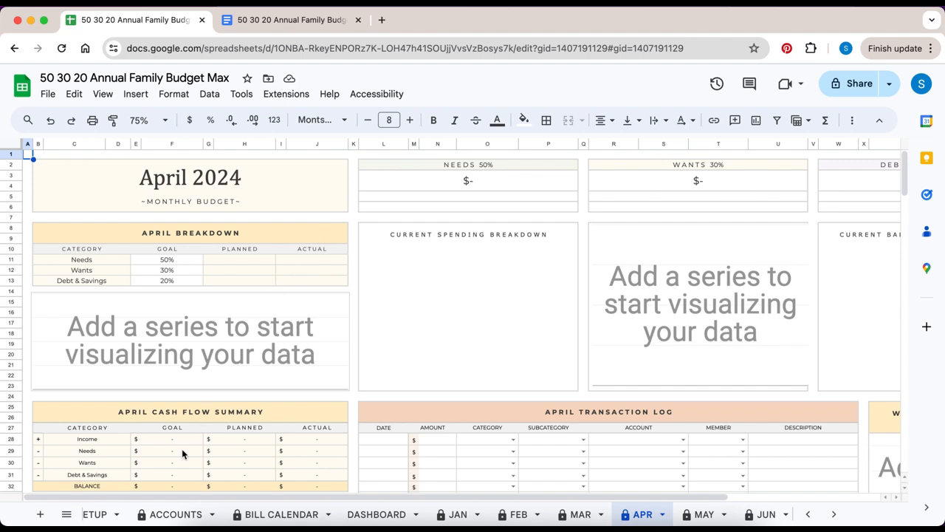
- In the ACCOUNTS sheet's Balance by Date table, set the first row to Chase Checking from 6/6 to 6/25
left_click(177, 517)
scroll(186, 416, "down", 6)
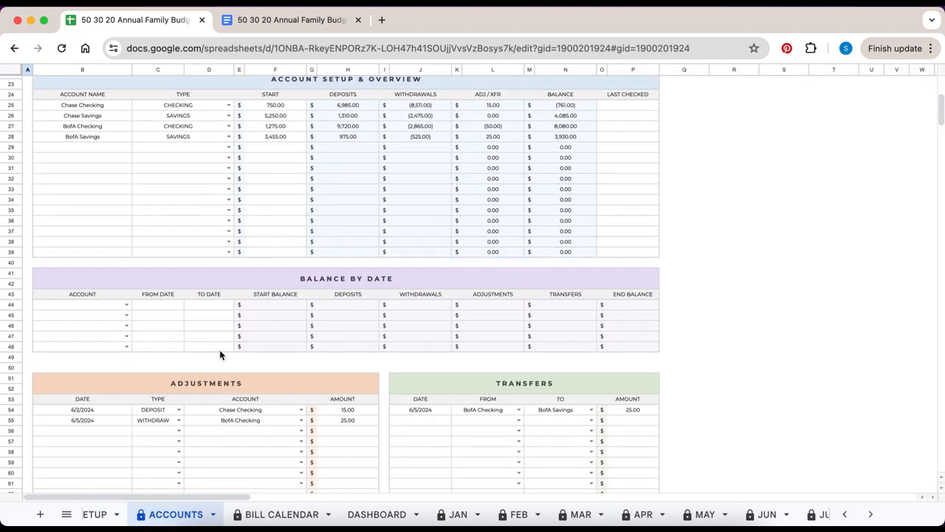
left_click(245, 285)
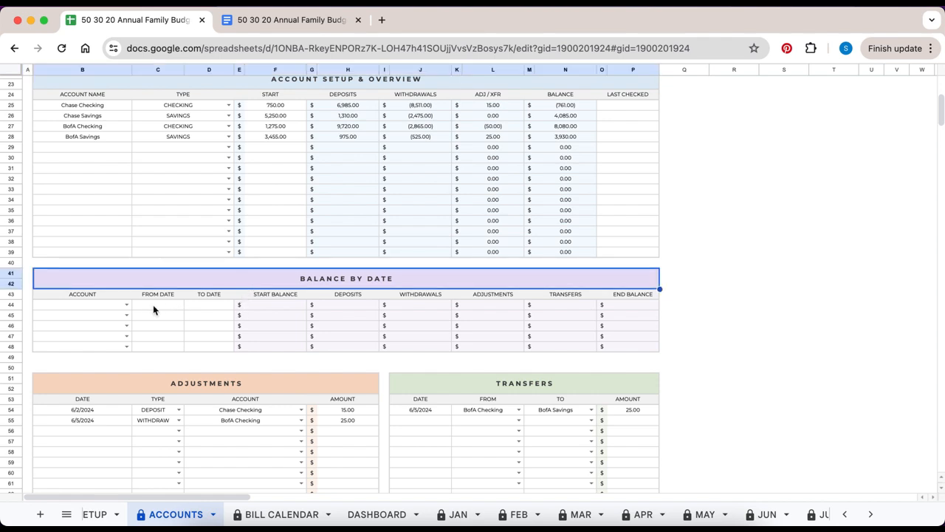
left_click(127, 305)
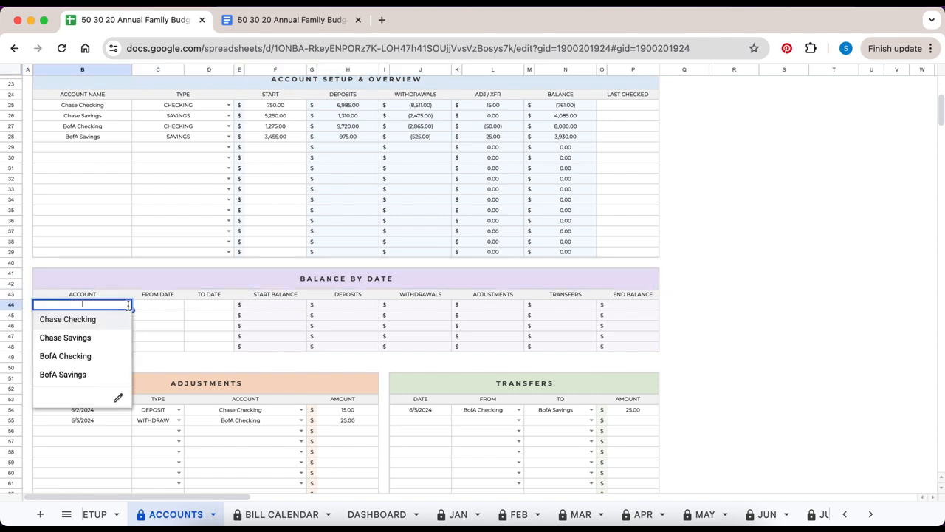
left_click(121, 325)
left_click(163, 311)
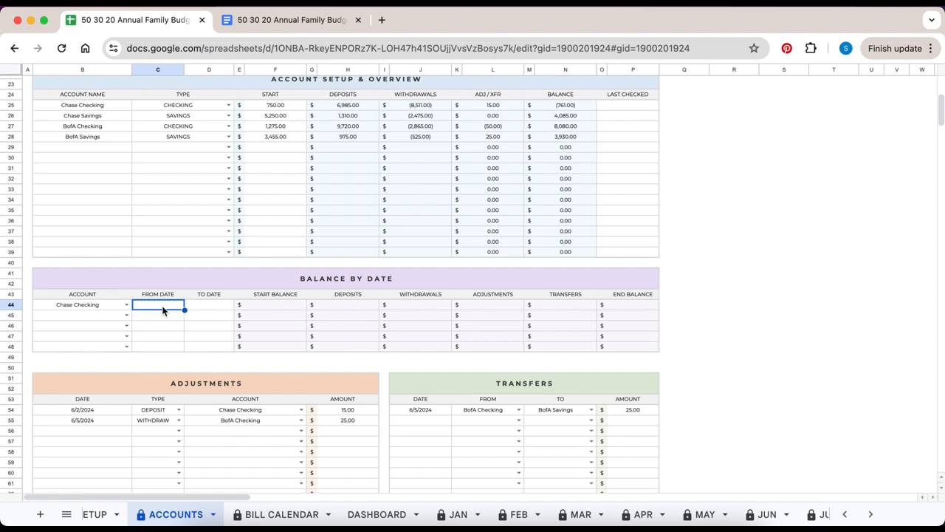
type("6/6")
key("Tab")
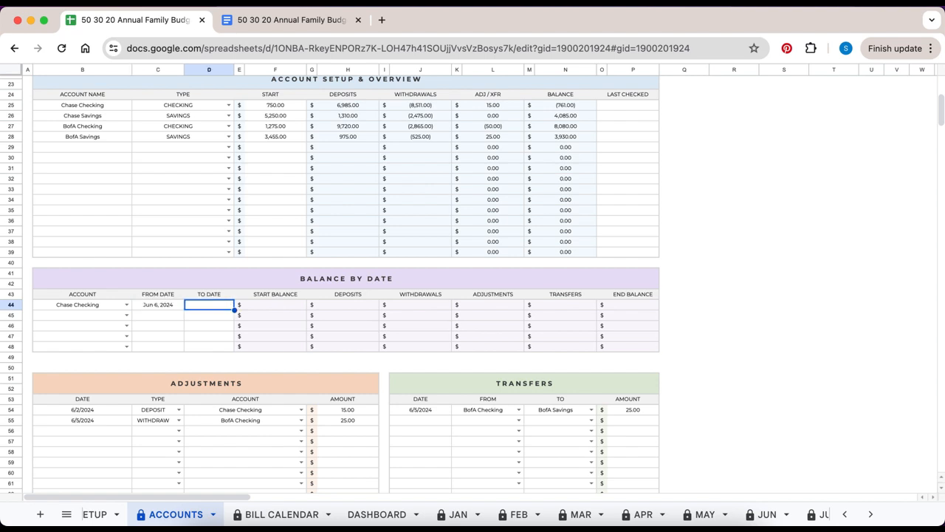
type("6/25")
key("Tab")
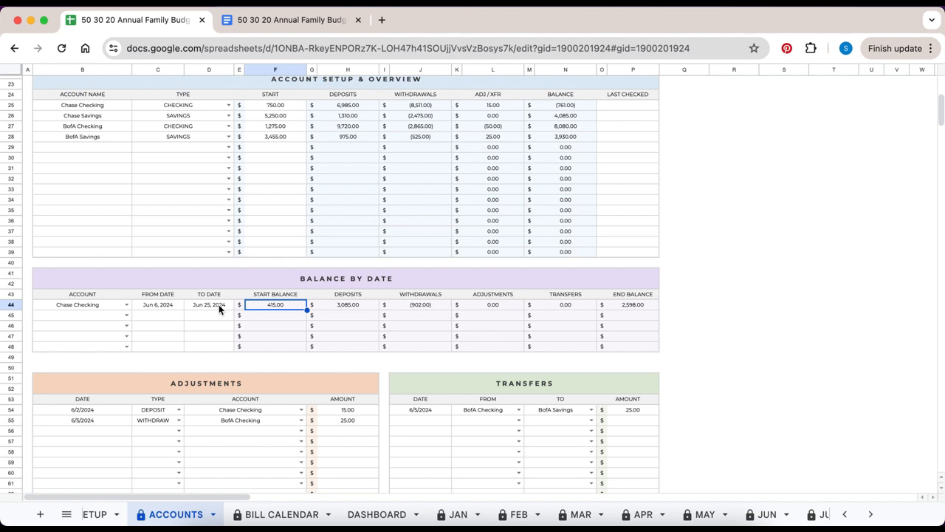
- On the DASHBOARD sheet, examine the Annual Cash Flow Summary and the Annual Budget vs Current, Monthly Income vs Spending and Top 10 Spending Categories charts
left_click(377, 514)
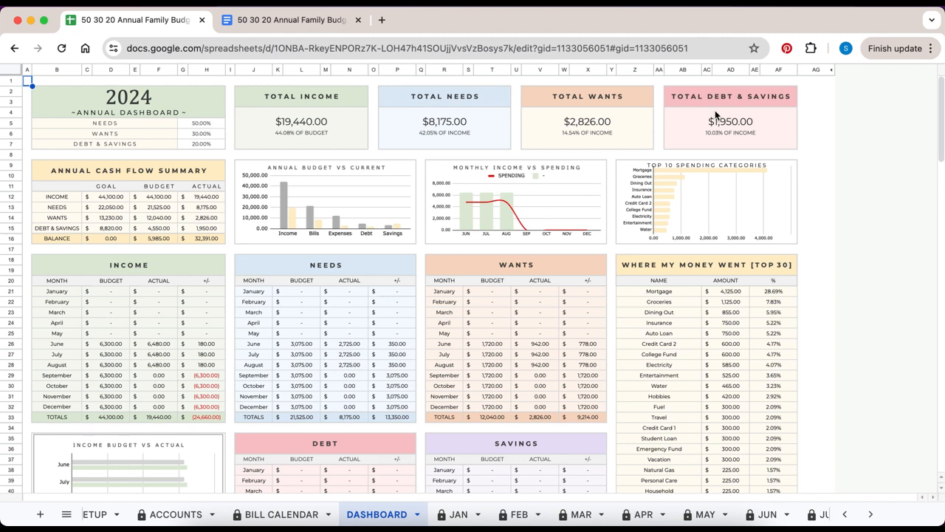
left_click(202, 171)
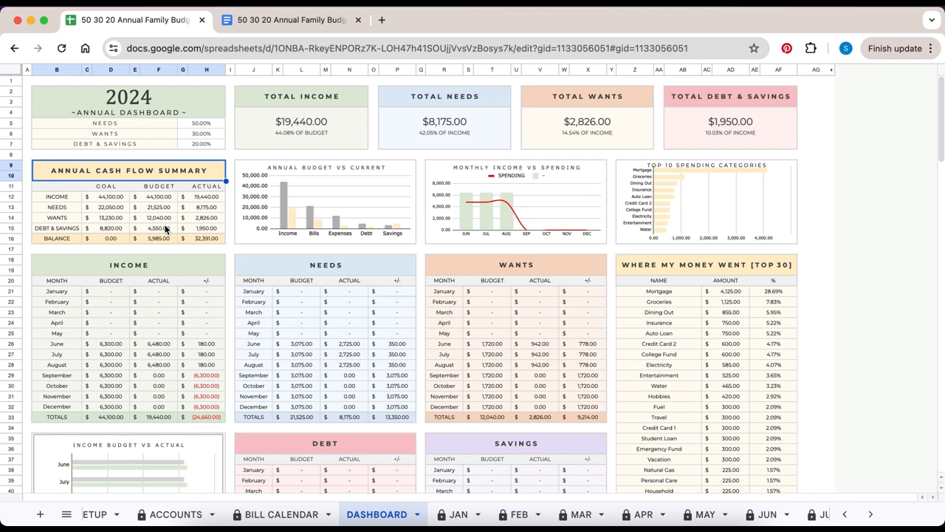
left_click(163, 198)
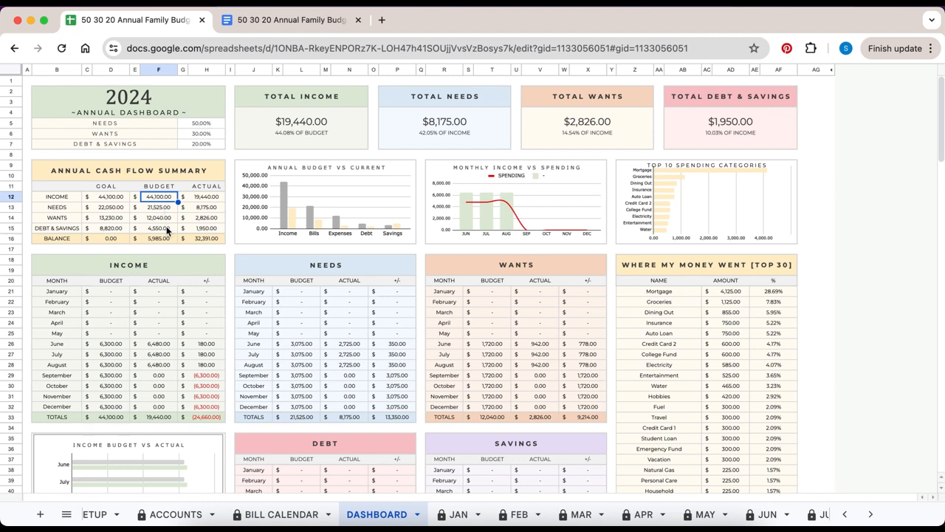
left_click(222, 187)
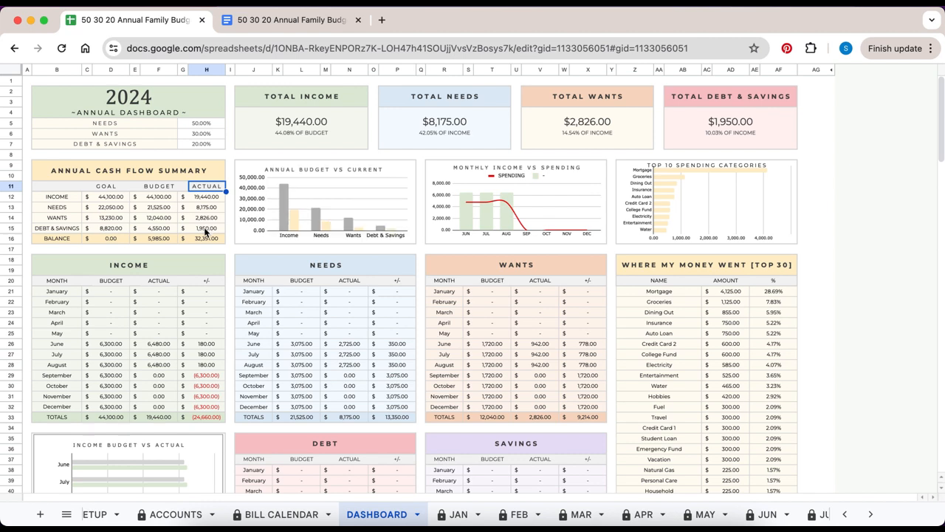
left_click(344, 210)
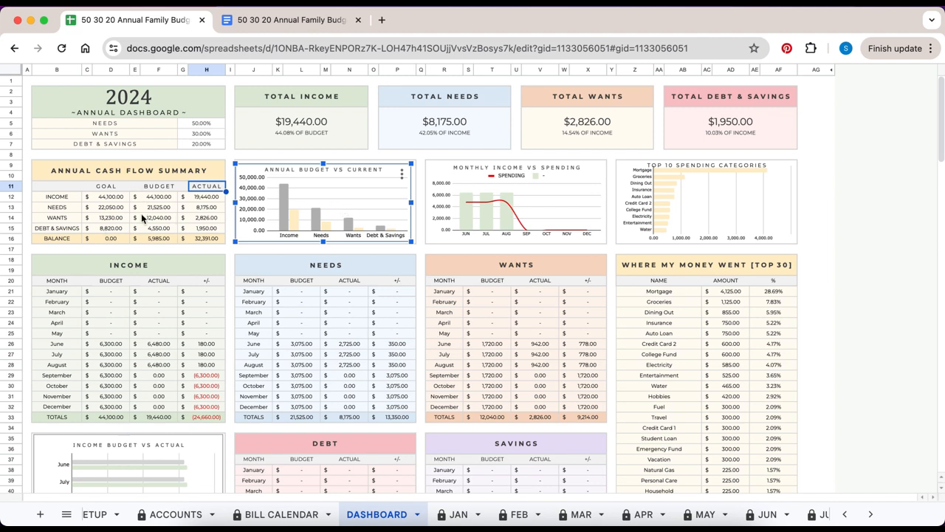
mouse_move(289, 197)
mouse_move(317, 223)
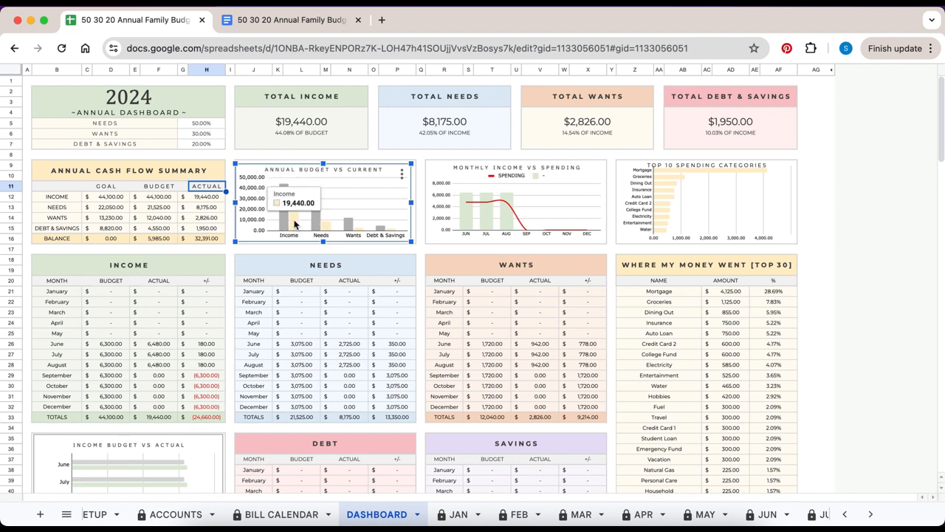
left_click(493, 210)
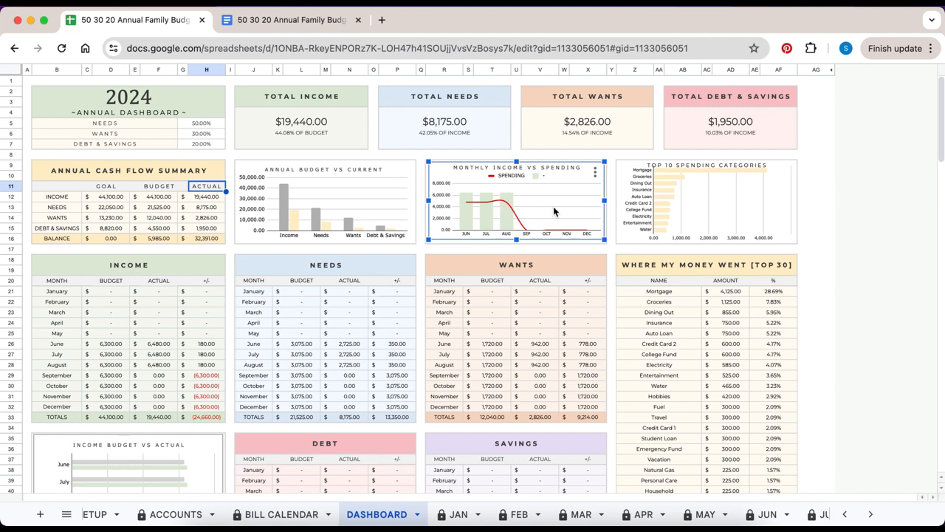
left_click(667, 211)
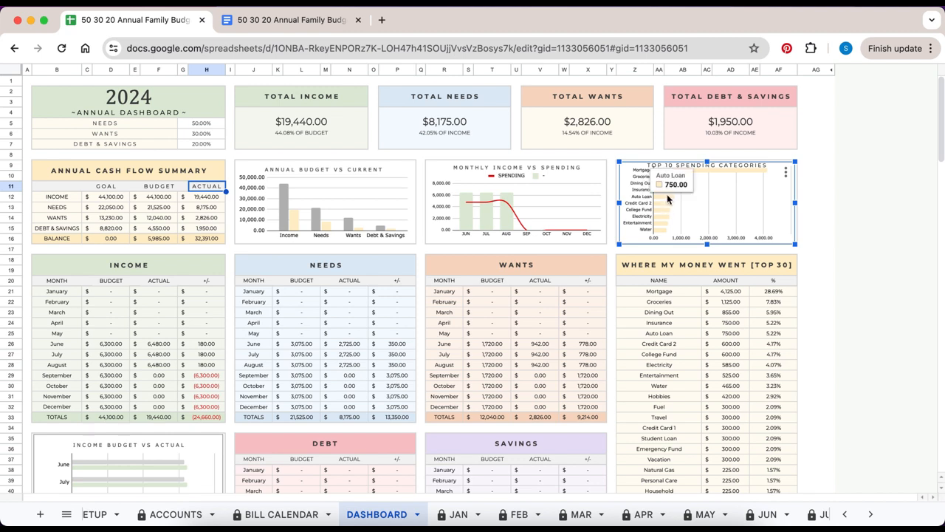
mouse_move(664, 221)
- Examine the dashboard's monthly category tables, Income Budget vs Actual chart, category donut charts, and the Totals and Actual Income tables
scroll(393, 295, "down", 2)
scroll(393, 295, "down", 3)
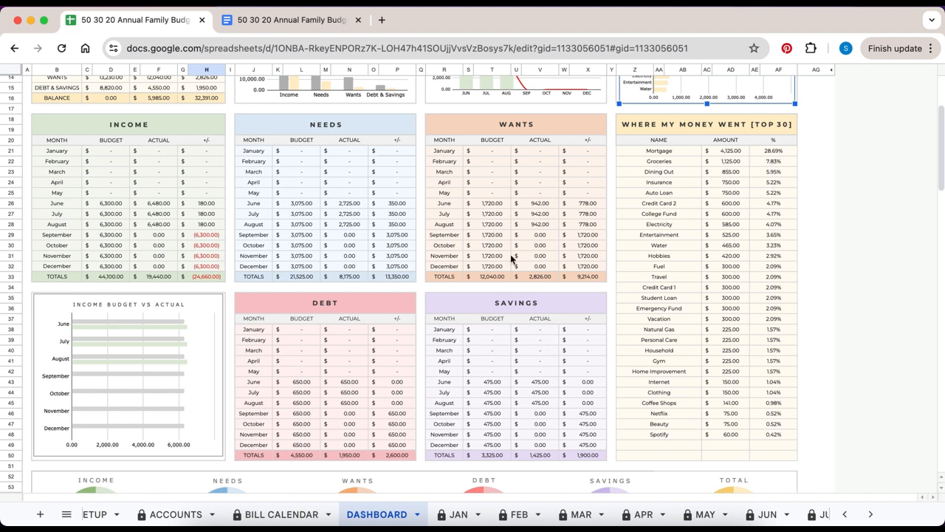
left_click(165, 345)
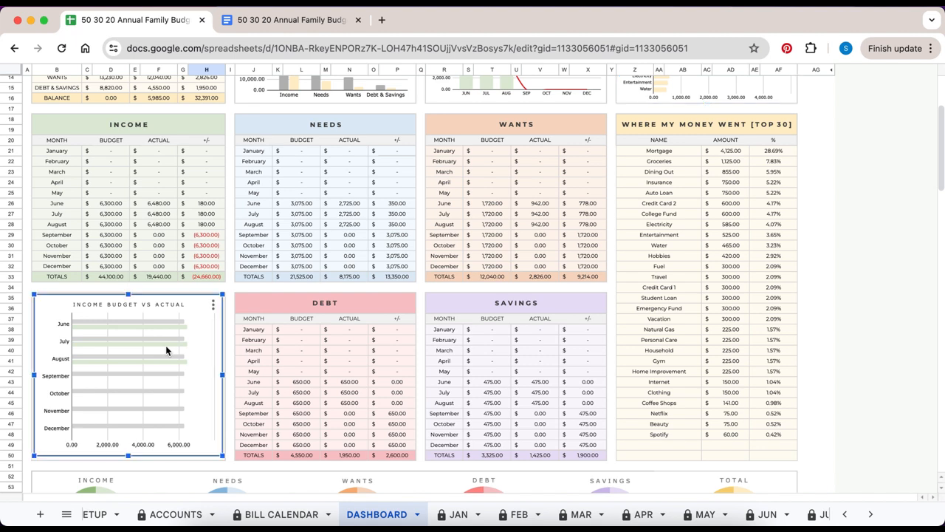
mouse_move(121, 340)
scroll(145, 376, "down", 4)
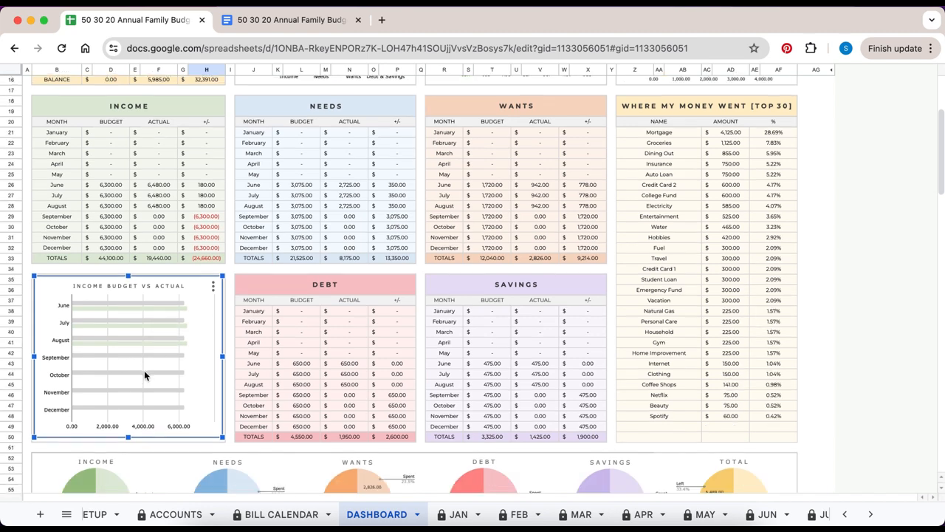
scroll(145, 375, "down", 3)
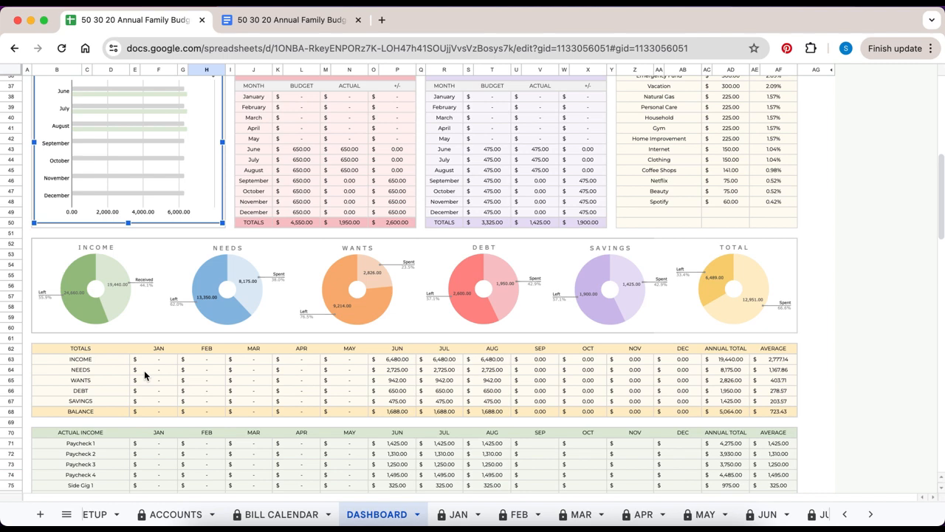
scroll(144, 375, "down", 5)
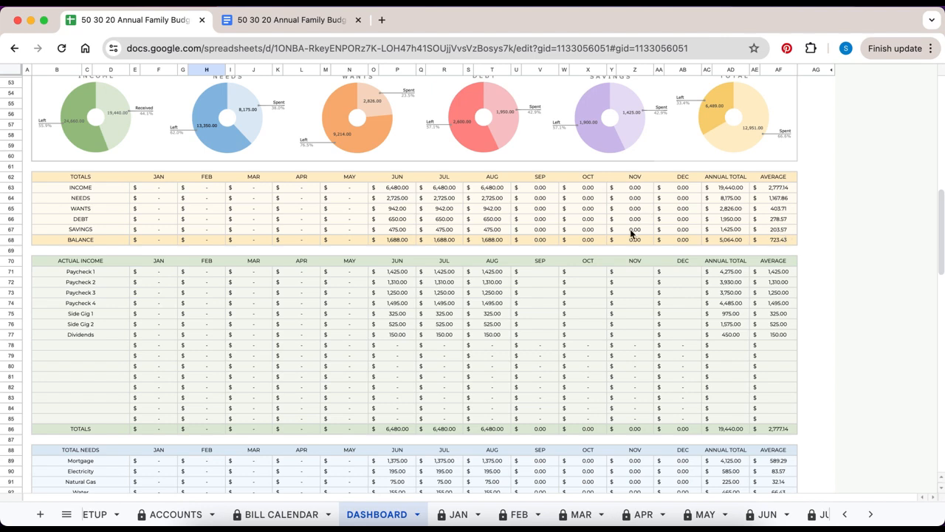
scroll(630, 233, "up", 10)
scroll(630, 234, "up", 5)
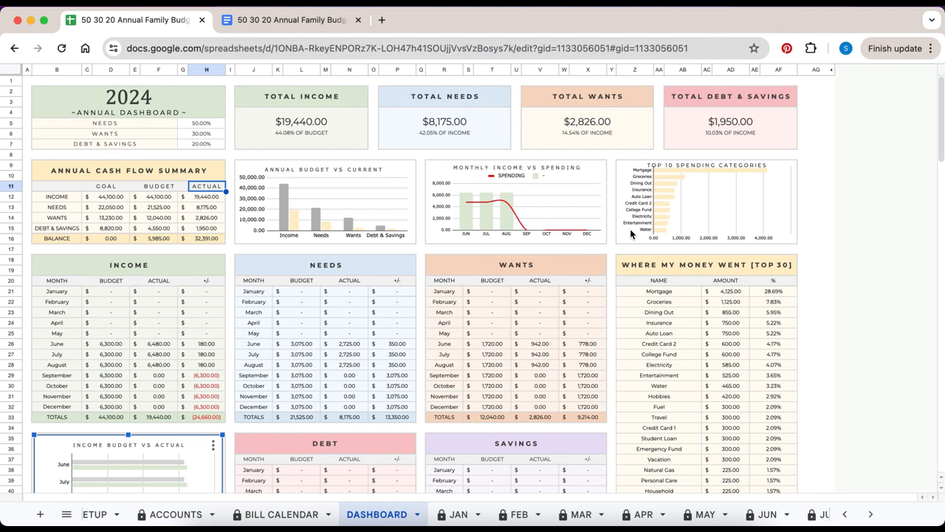
- On the BILL CALENDAR sheet, set the calendar year to 2025
left_click(308, 515)
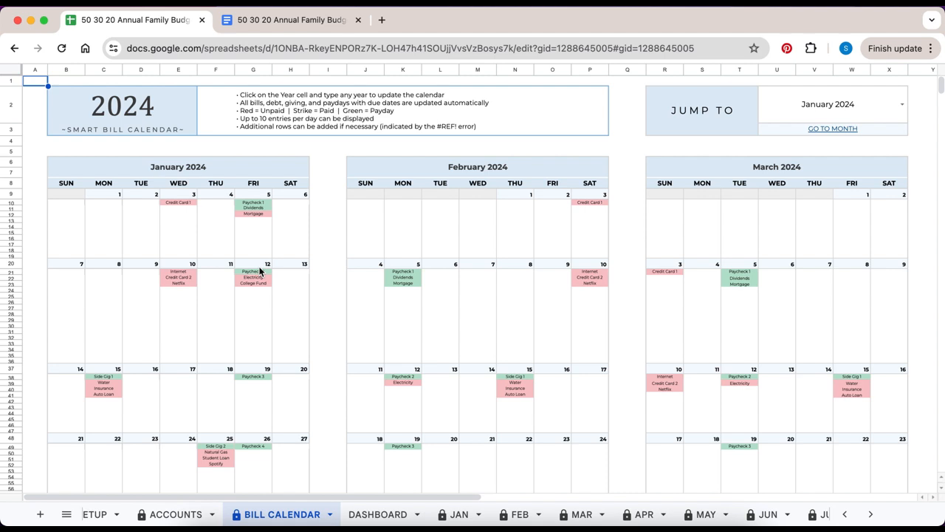
left_click(148, 105)
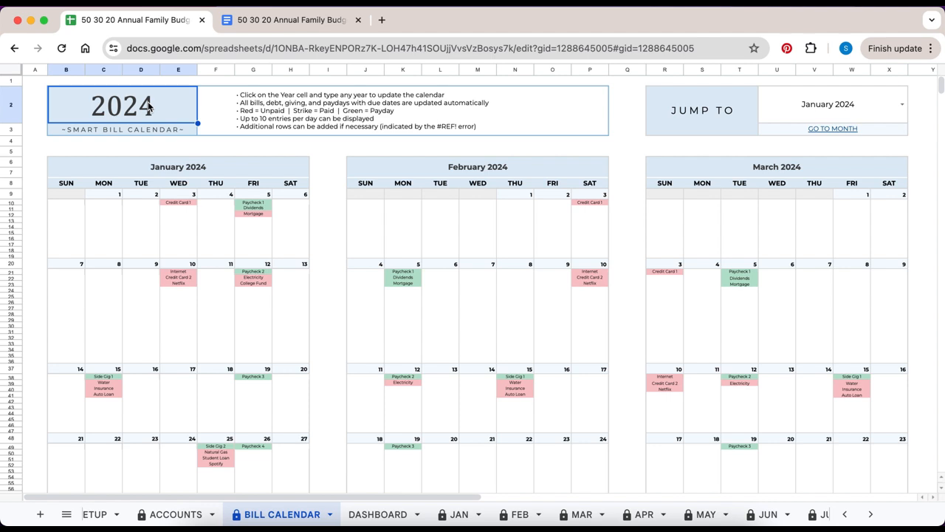
type("2025")
key("Return")
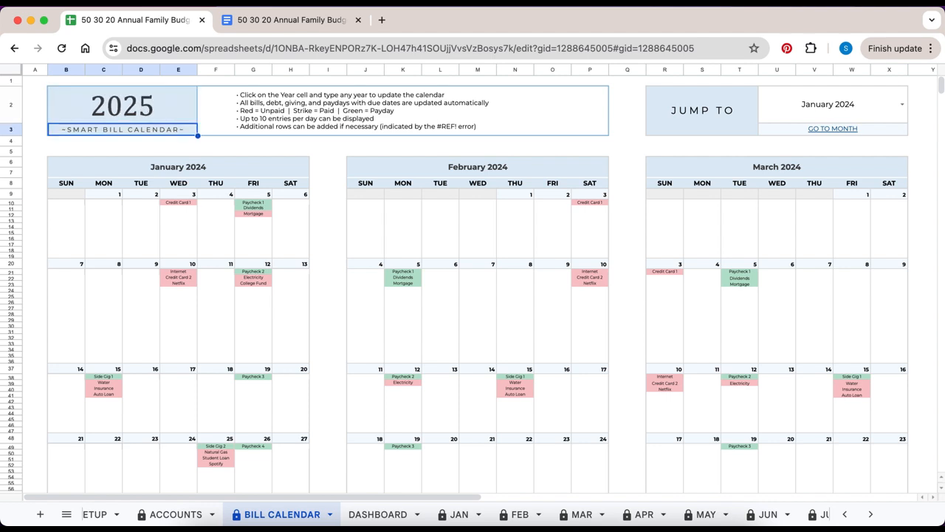
- Set the bill calendar's year back to 2024
left_click(148, 106)
type("2024")
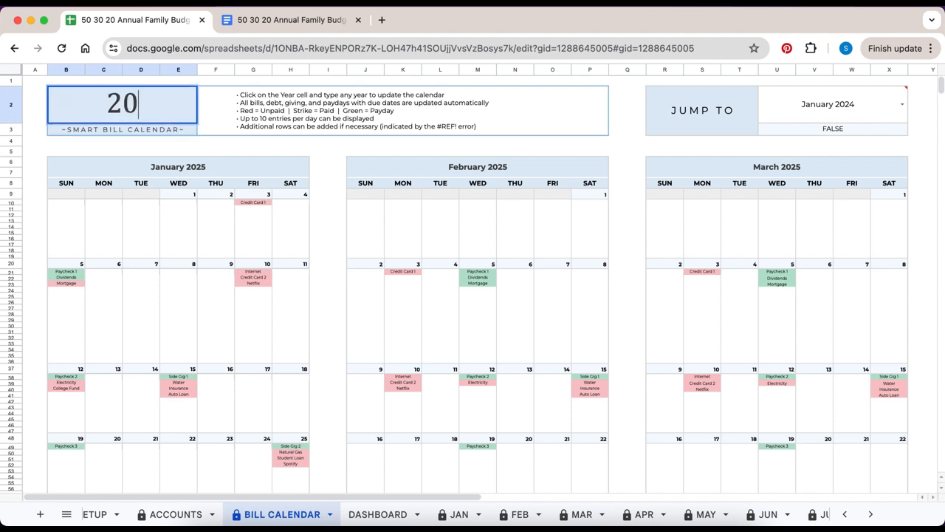
key("Return")
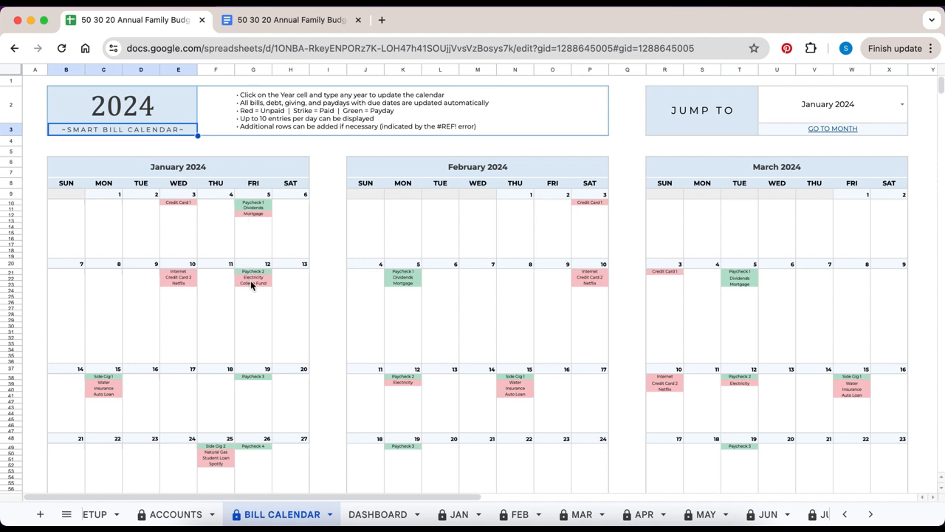
- Examine the paydays and the paid and unpaid bills in the bill calendar from January to June 2024
scroll(251, 283, "down", 5)
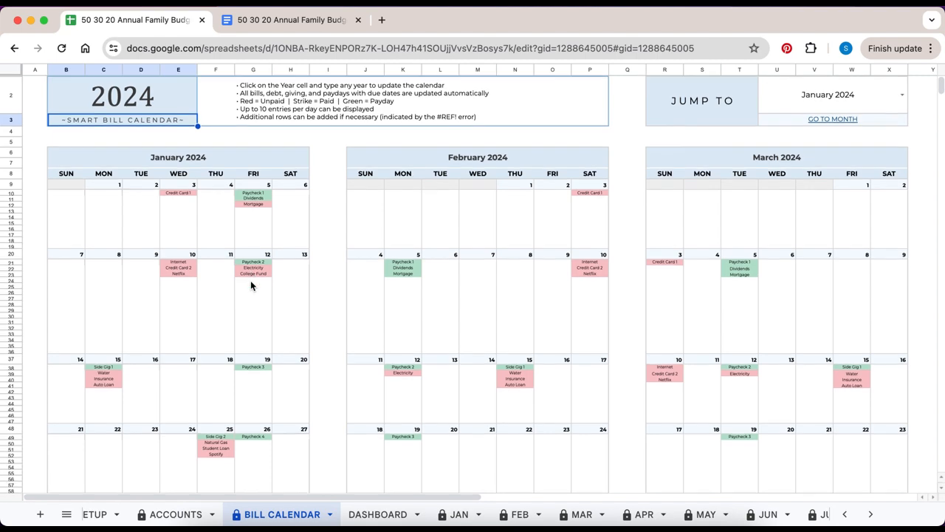
scroll(250, 284, "down", 7)
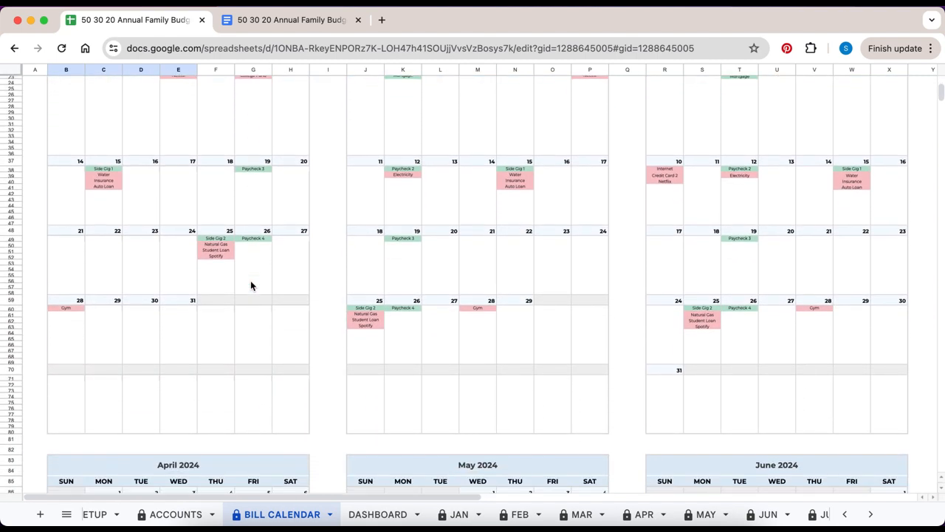
scroll(250, 283, "down", 4)
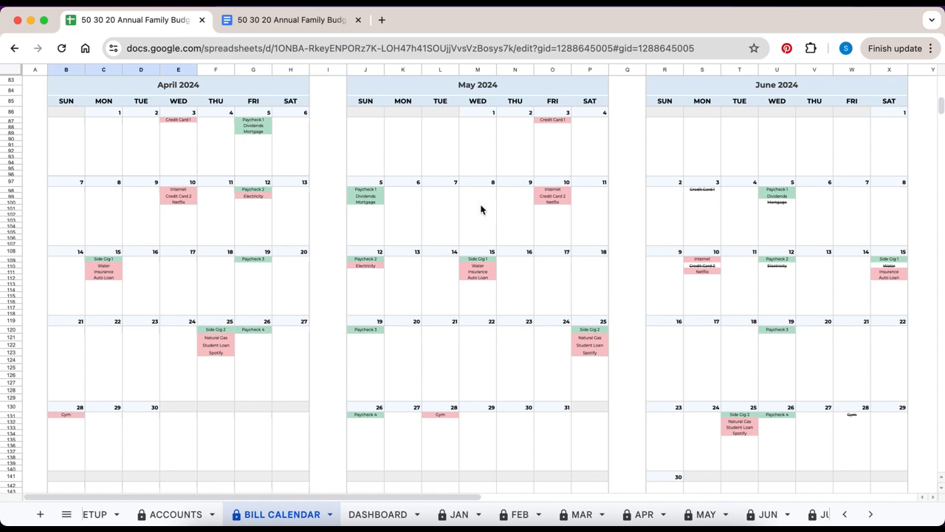
scroll(481, 210, "up", 10)
scroll(481, 209, "up", 2)
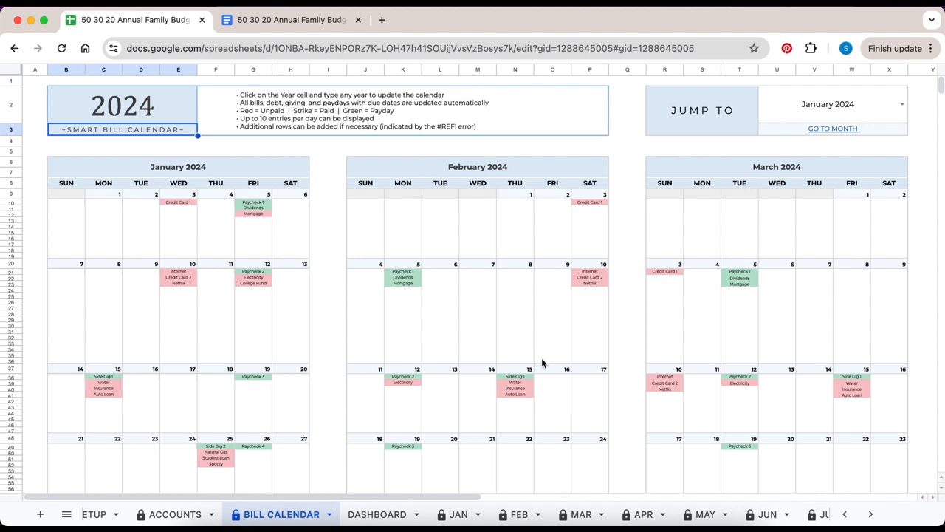
- Bring the sheets that follow DEC in the workbook into view
scroll(550, 517, "right", 10)
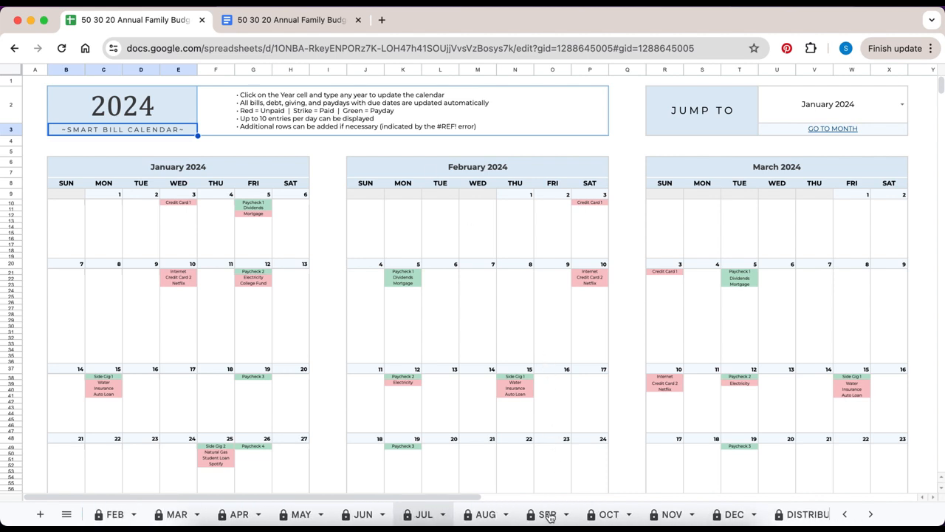
- Open the DISTRIBUTION sheet and choose JUNE as the month for the family member distribution
left_click(560, 516)
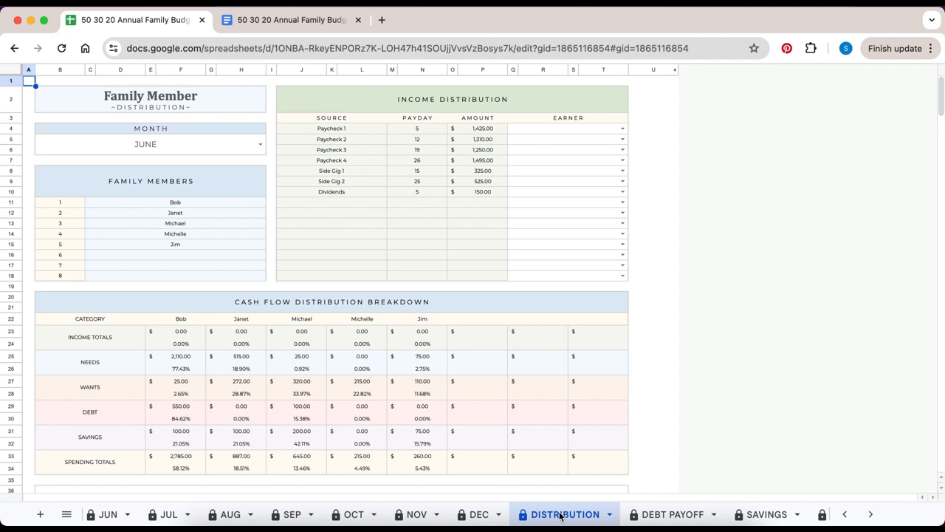
left_click(260, 145)
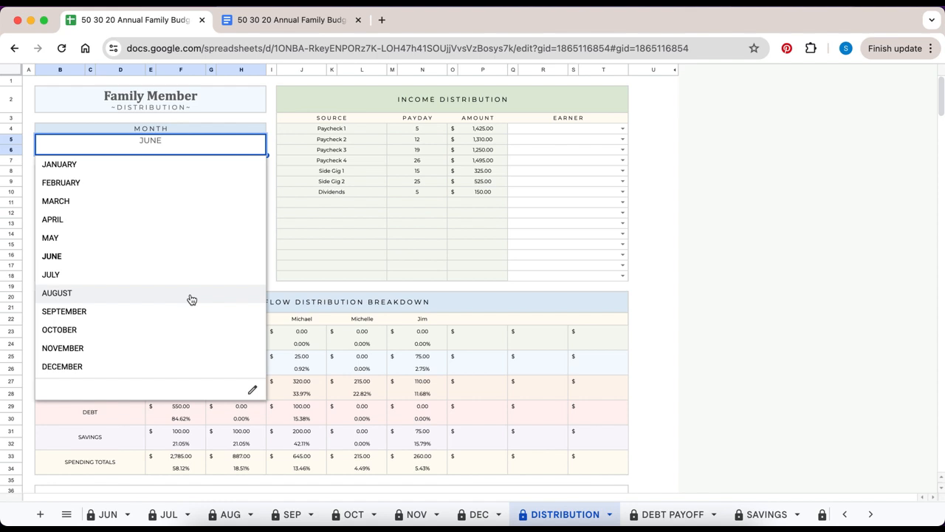
left_click(107, 258)
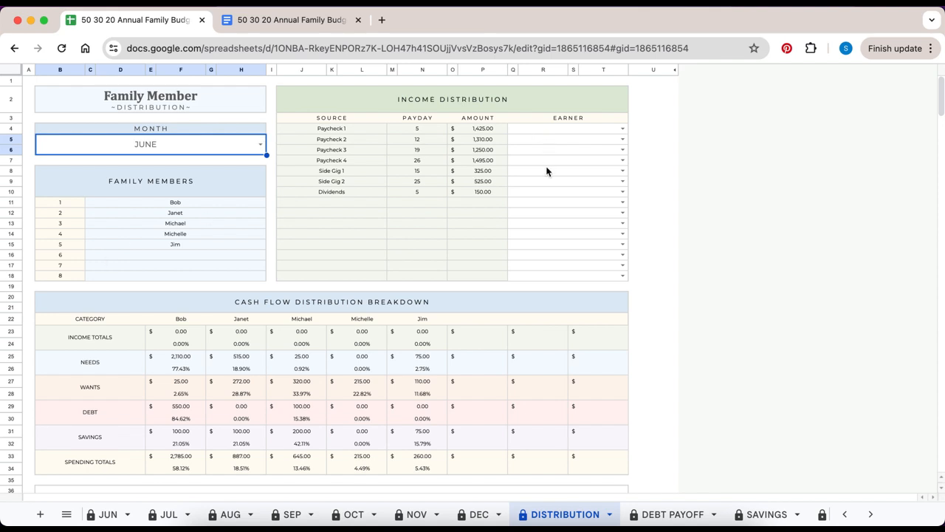
- Assign the earners for Paychecks 1 to 3 to the first, second and third listed family members, and Paycheck 4 to the first
left_click(624, 129)
left_click(619, 144)
left_click(623, 139)
left_click(614, 174)
left_click(622, 150)
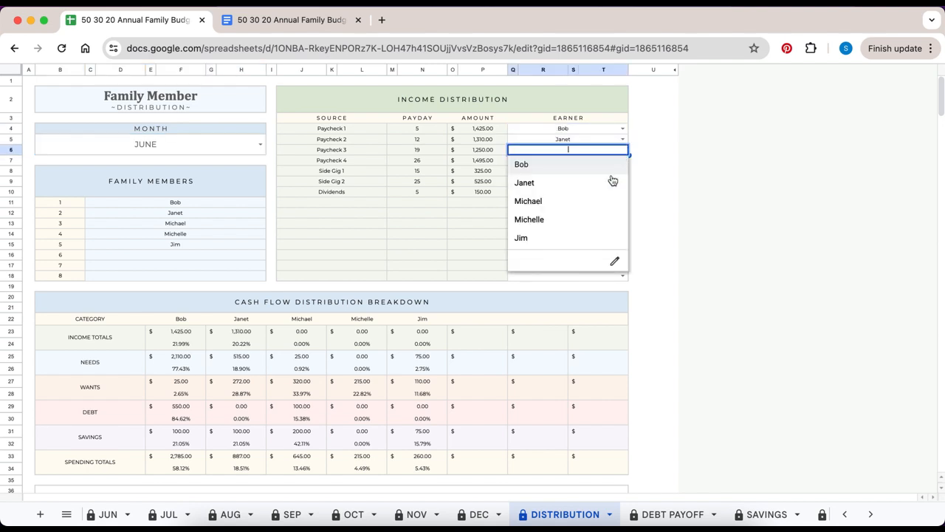
left_click(614, 199)
left_click(623, 160)
left_click(620, 175)
- Assign Side Gig 1 to the fourth listed family member, Side Gig 2 to the fifth, and Dividends to the first
left_click(622, 170)
left_click(613, 241)
left_click(623, 181)
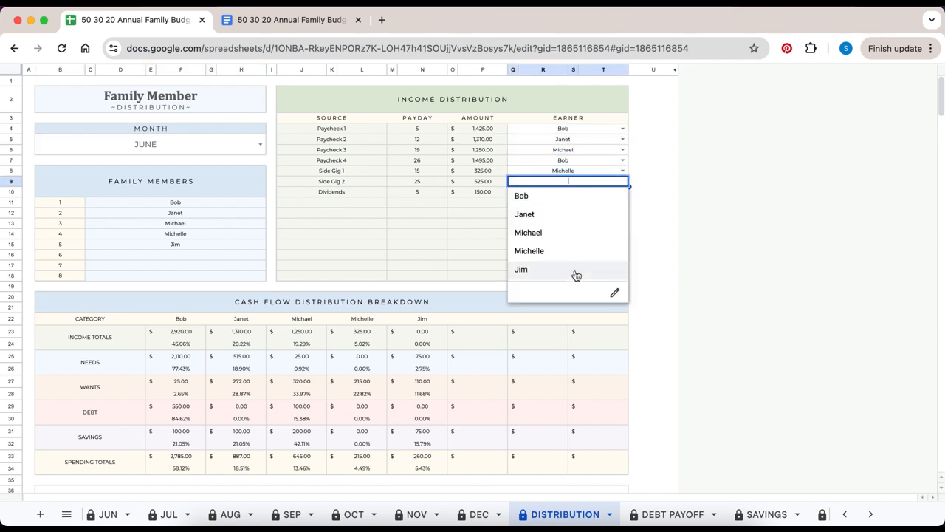
left_click(576, 271)
left_click(623, 192)
left_click(598, 208)
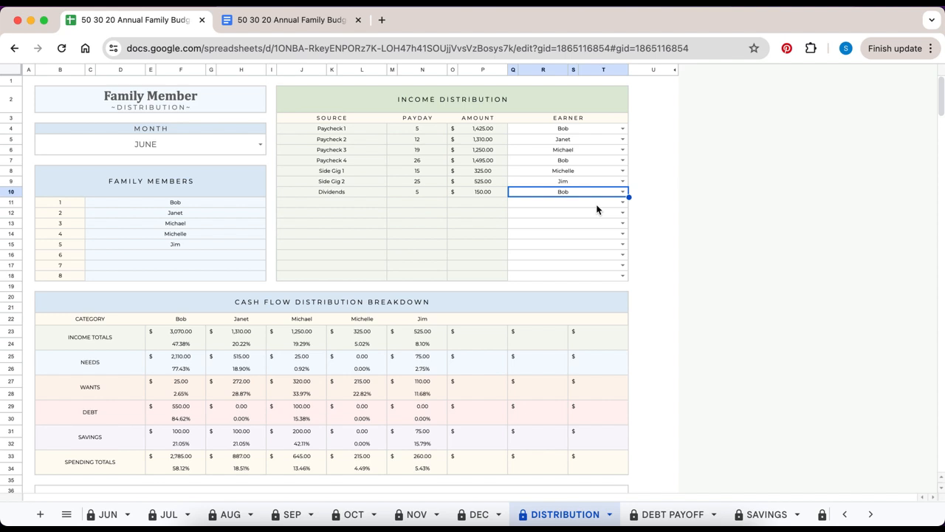
- Examine the Cash Flow Distribution Breakdown by category, including the first family member's wants and debt amounts and percentages
left_click(431, 307)
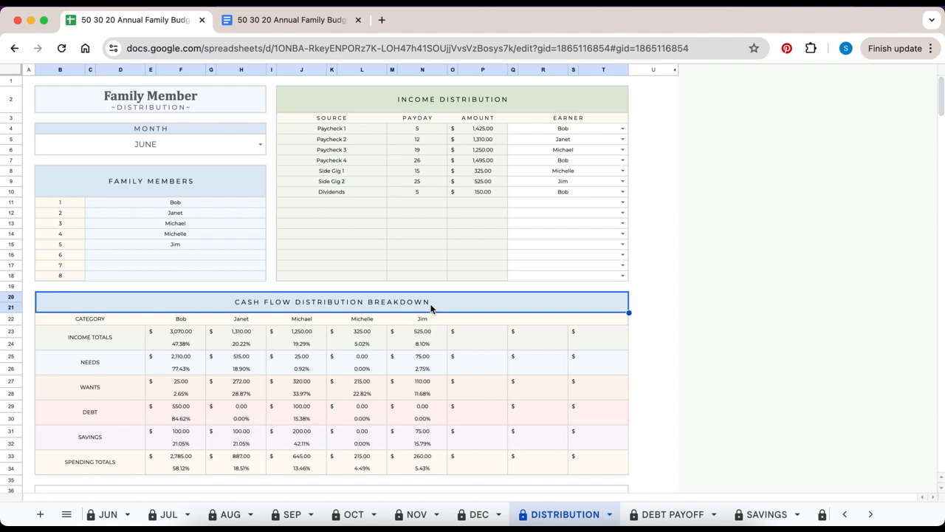
scroll(431, 308, "down", 5)
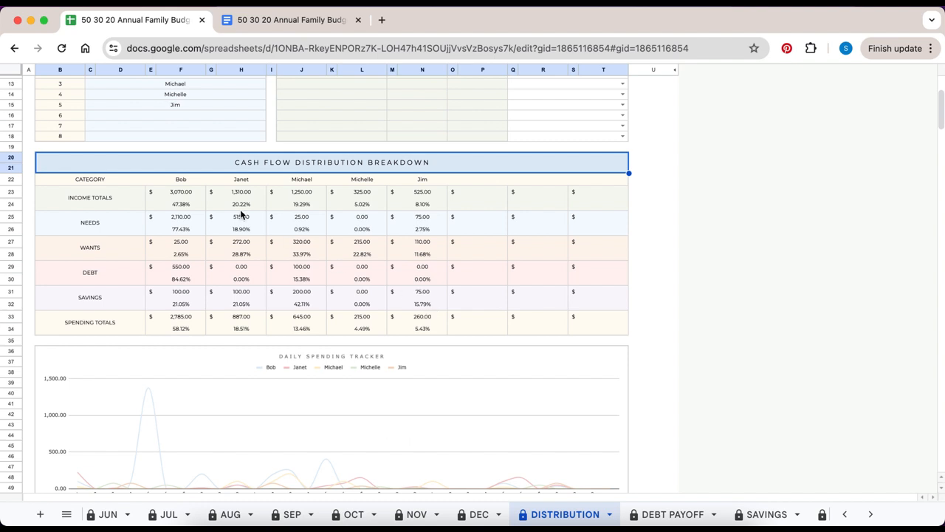
left_click(241, 180)
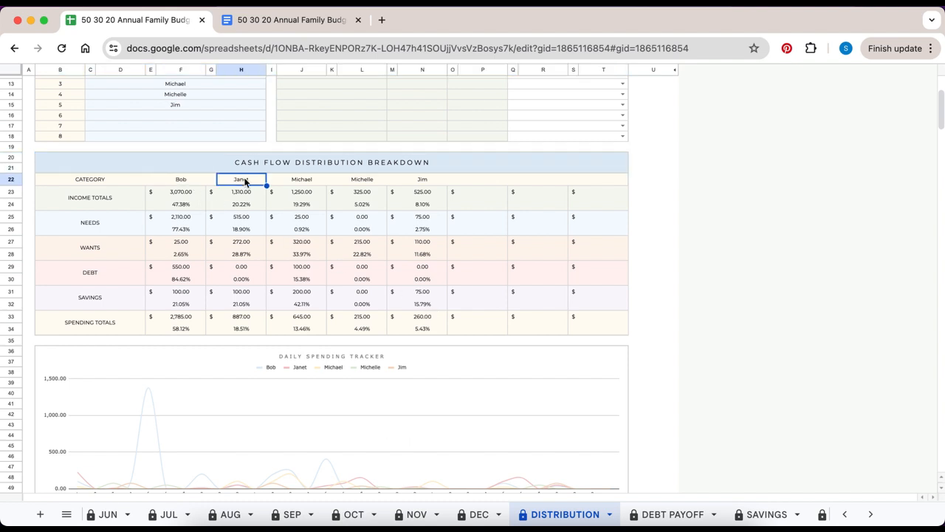
left_click(114, 205)
left_click(114, 226)
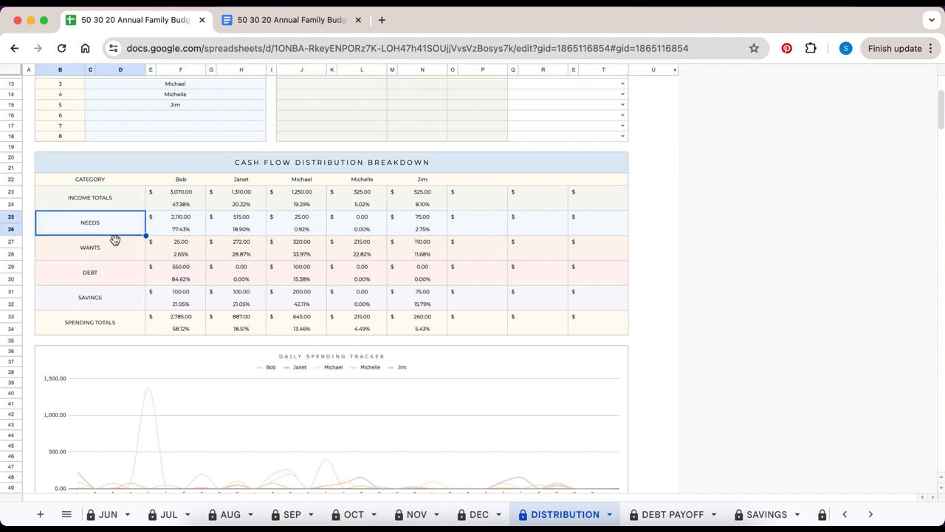
left_click(115, 253)
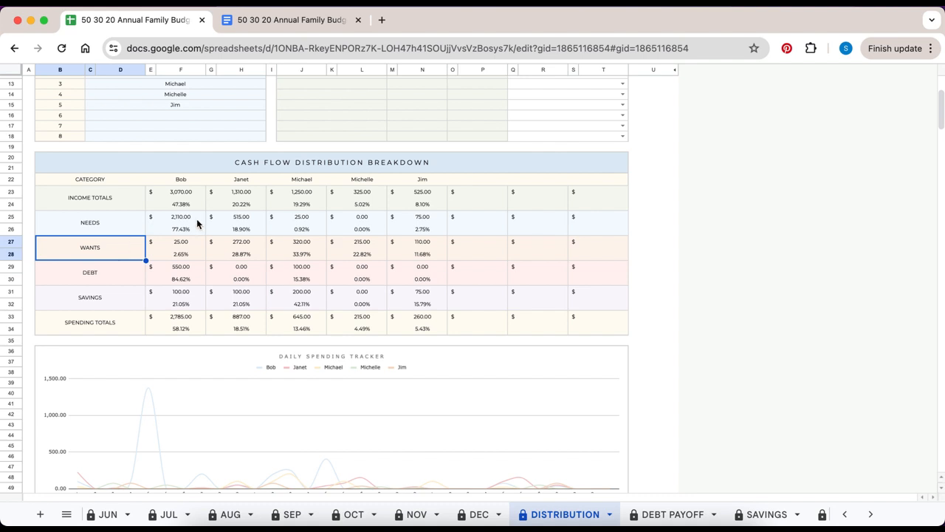
left_click(195, 245)
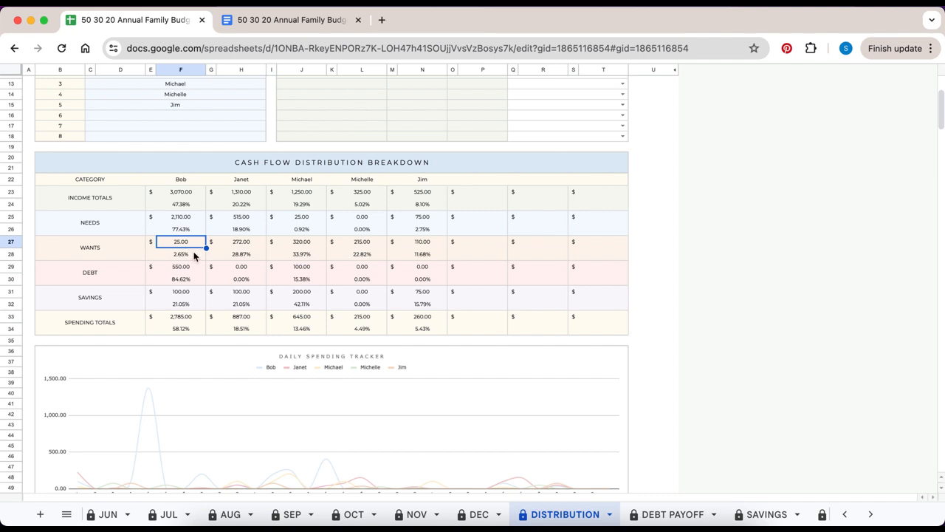
left_click(195, 255)
left_click(192, 265)
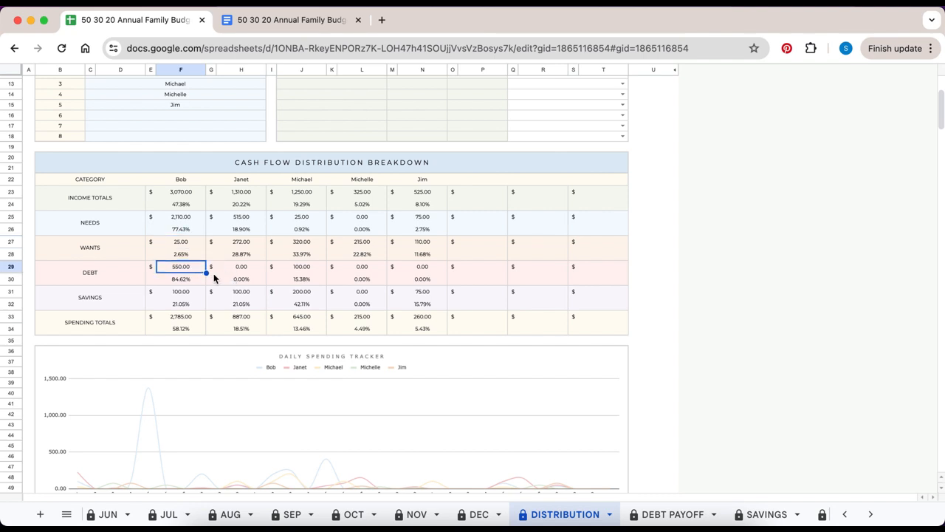
left_click(192, 280)
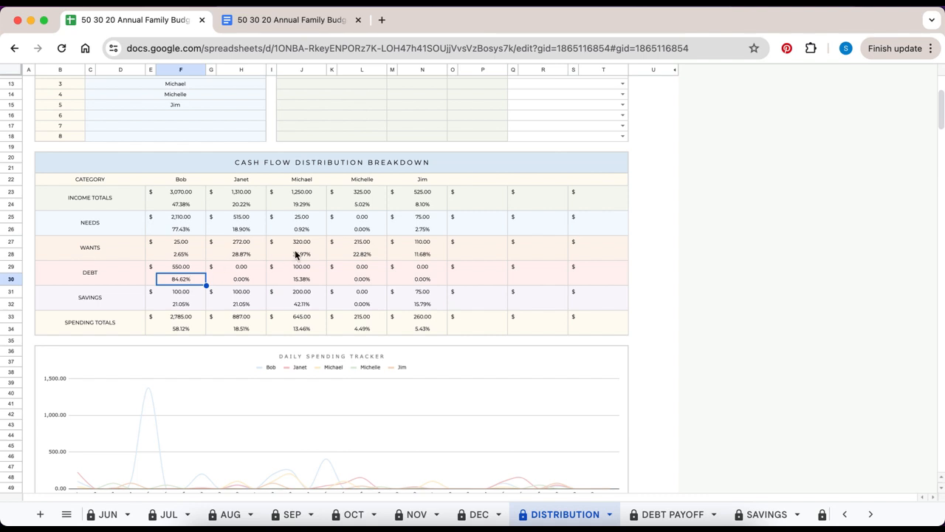
- Examine the daily spending, spending breakdown and income breakdown charts and the Spending Distribution table below them
scroll(295, 254, "down", 2)
scroll(296, 254, "down", 10)
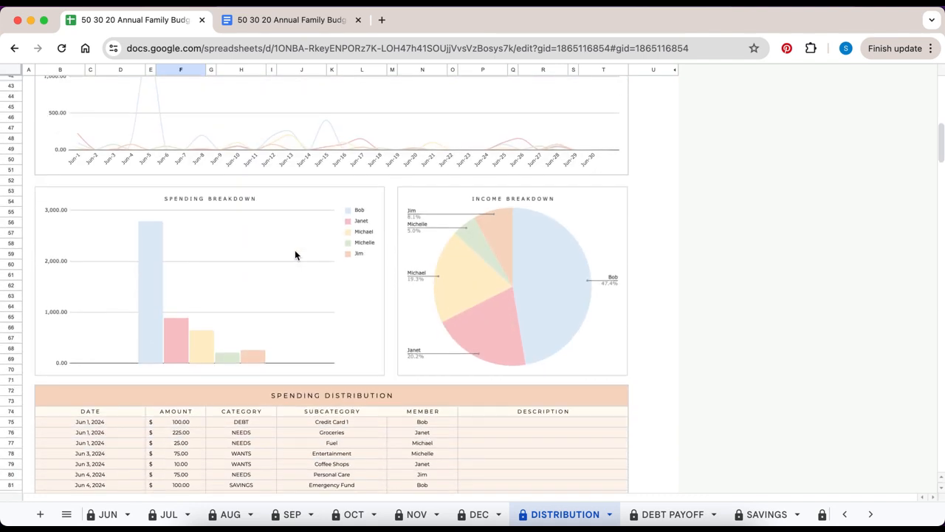
left_click(272, 259)
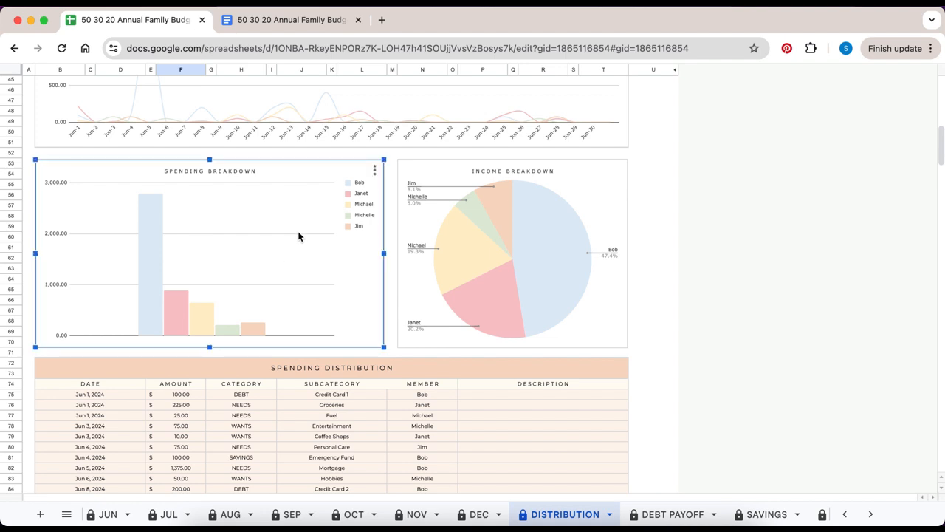
scroll(316, 217, "up", 3)
left_click(307, 150)
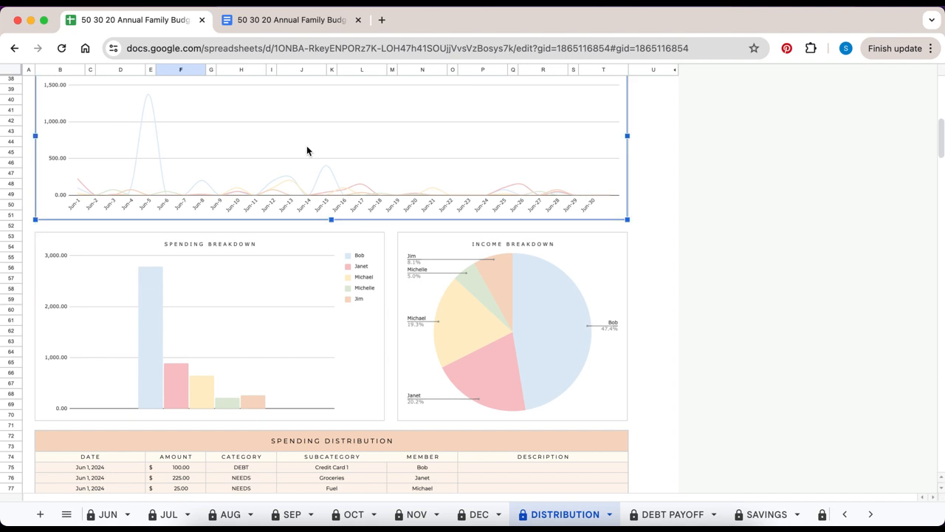
left_click(472, 288)
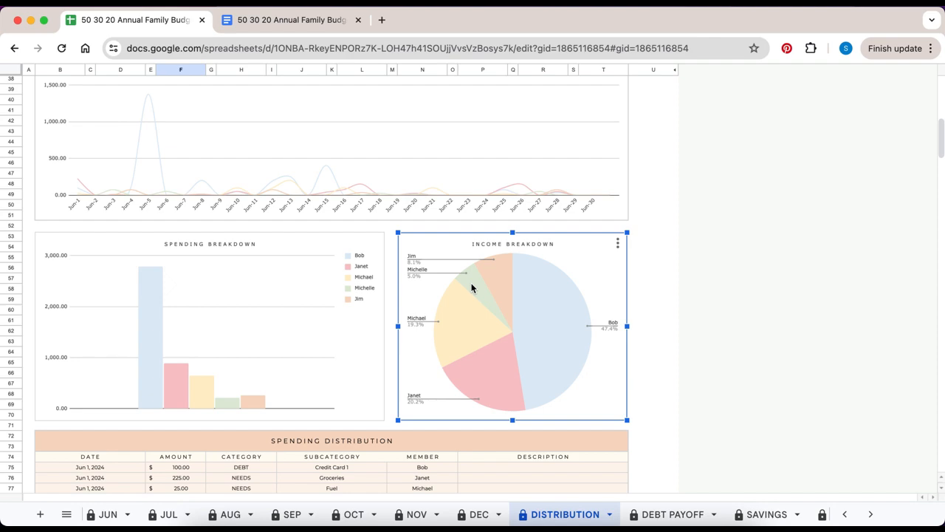
scroll(421, 348, "down", 8)
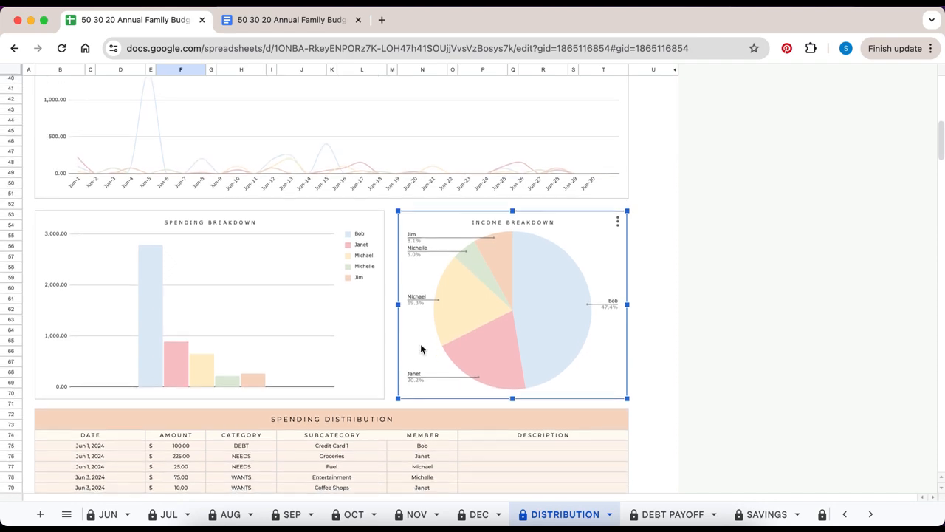
scroll(421, 347, "down", 2)
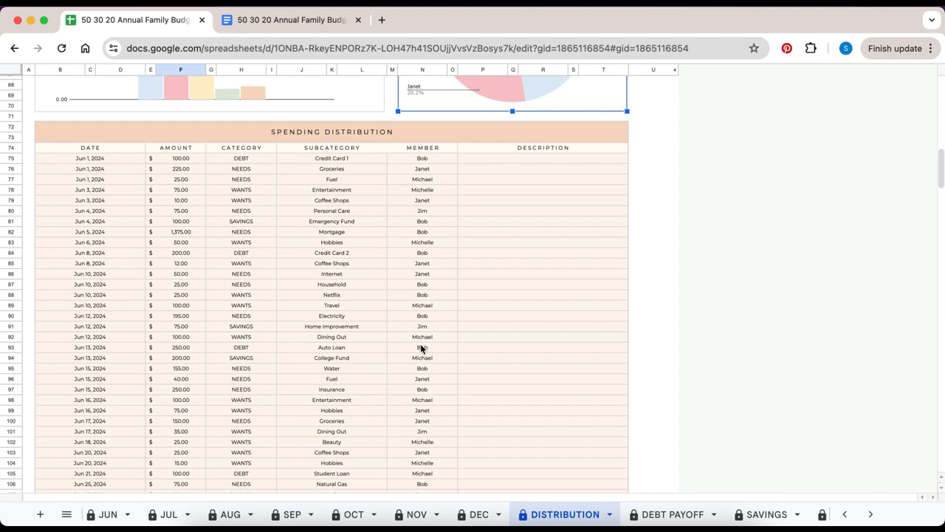
scroll(422, 348, "down", 6)
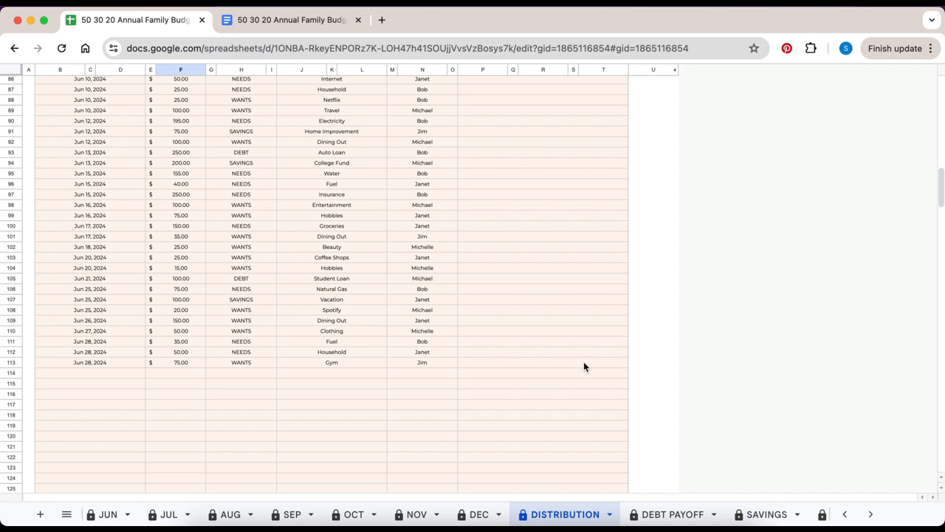
- Open the DEBT PAYOFF sheet and set the calculator's starting date to 6/1/2024
left_click(666, 517)
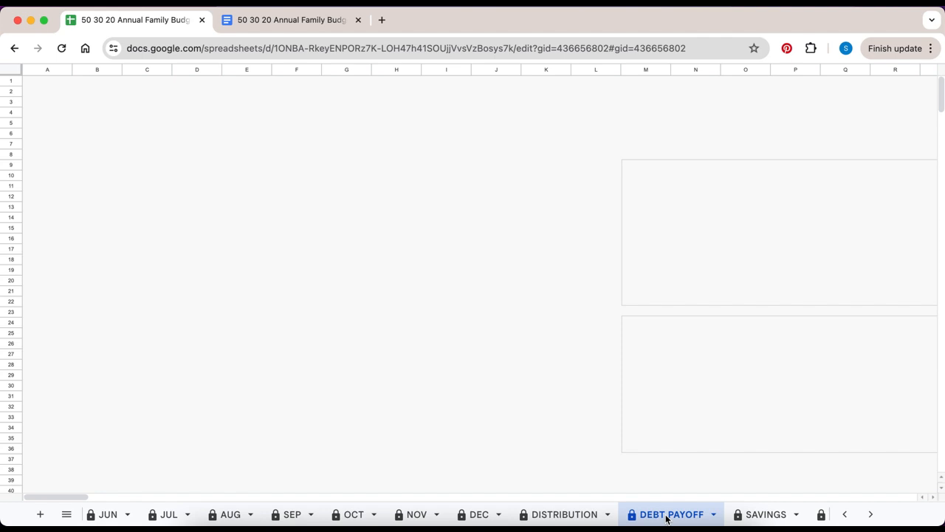
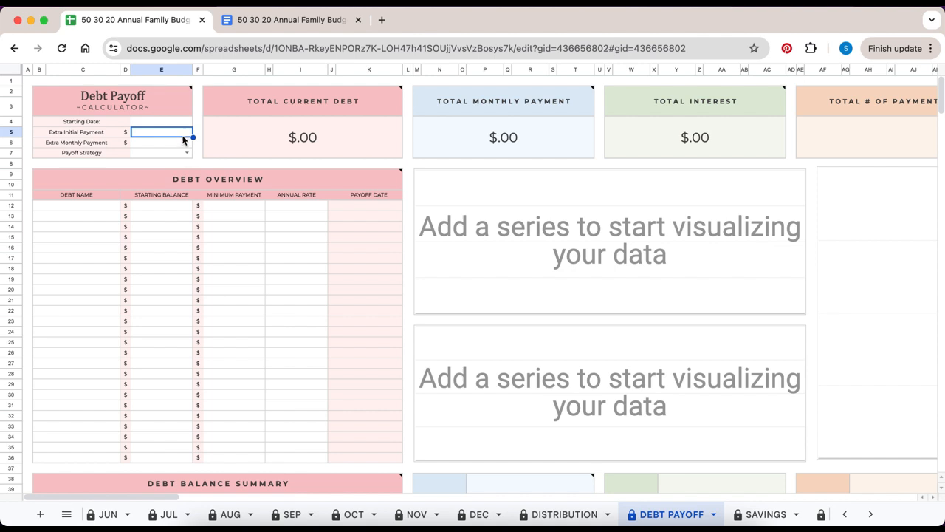
left_click(183, 145)
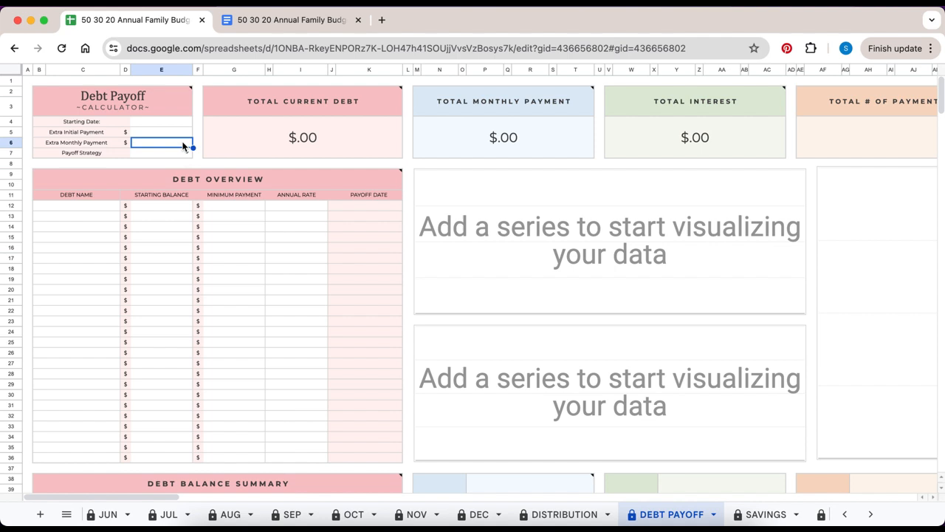
double_click(188, 152)
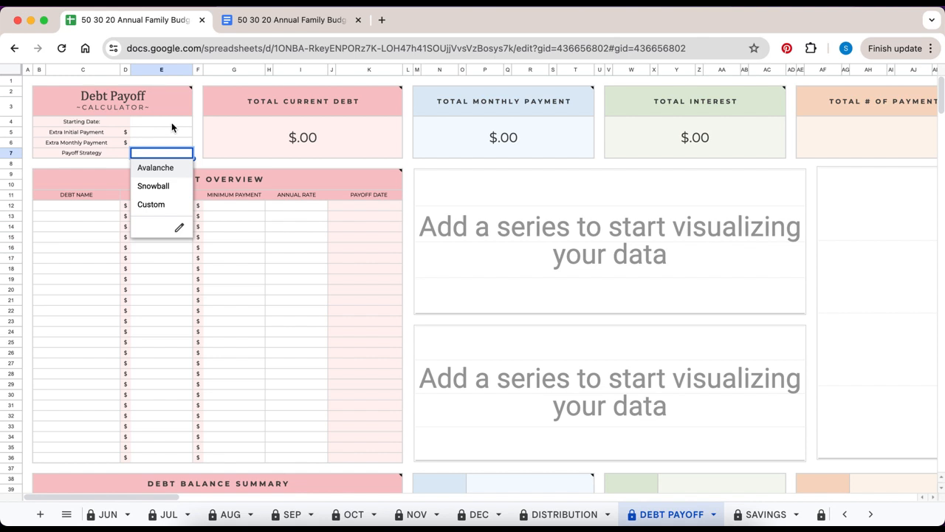
left_click(171, 124)
type("6/1/2024")
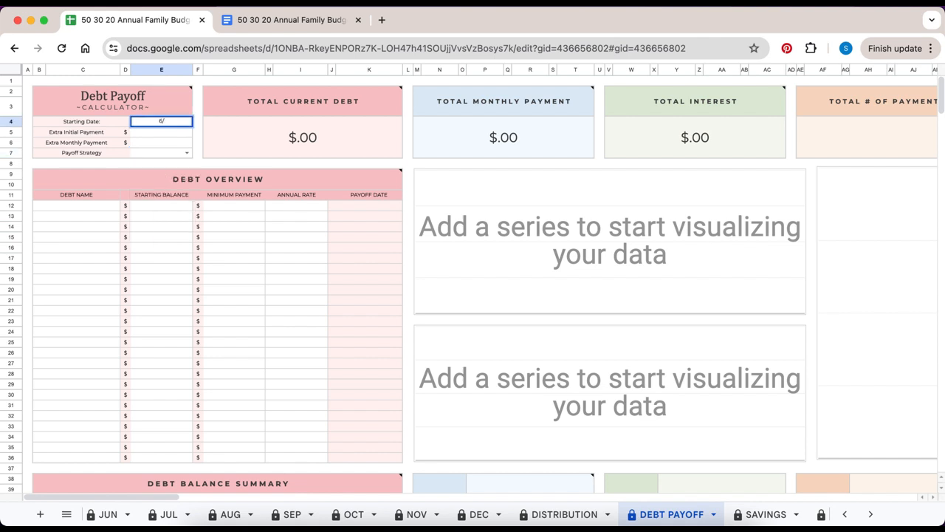
key("Return")
- Set the extra initial payment to 500, the extra monthly payment to 100, and the payoff strategy to Snowball
type("500")
key("Return")
type("100")
key("Return")
left_click(188, 153)
left_click(174, 183)
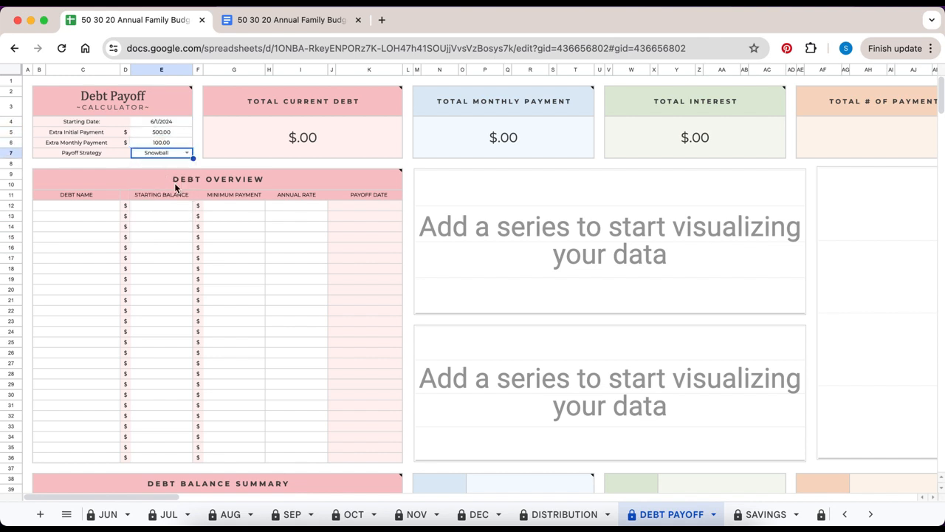
- Review the Debt Overview table's columns, from debt name and starting balance through minimum payment, annual rate and payoff date
left_click(169, 164)
left_click(183, 178)
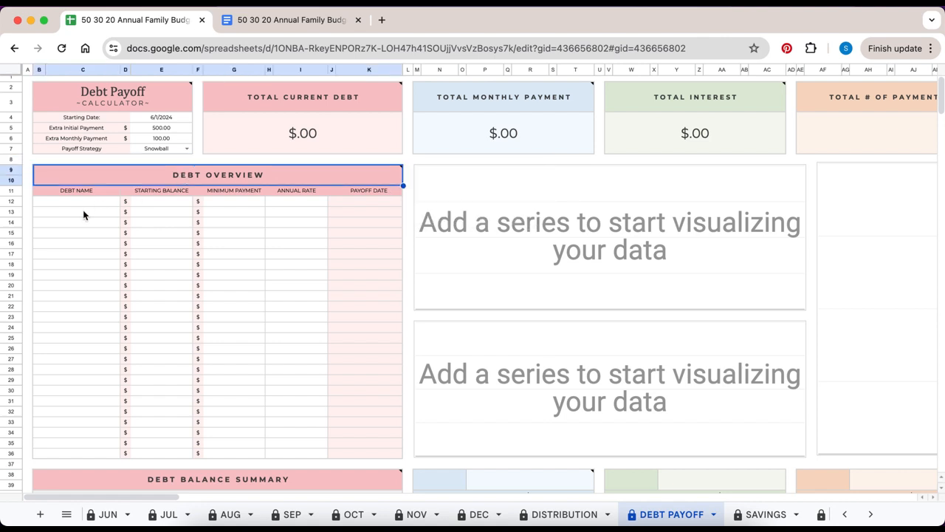
left_click(100, 193)
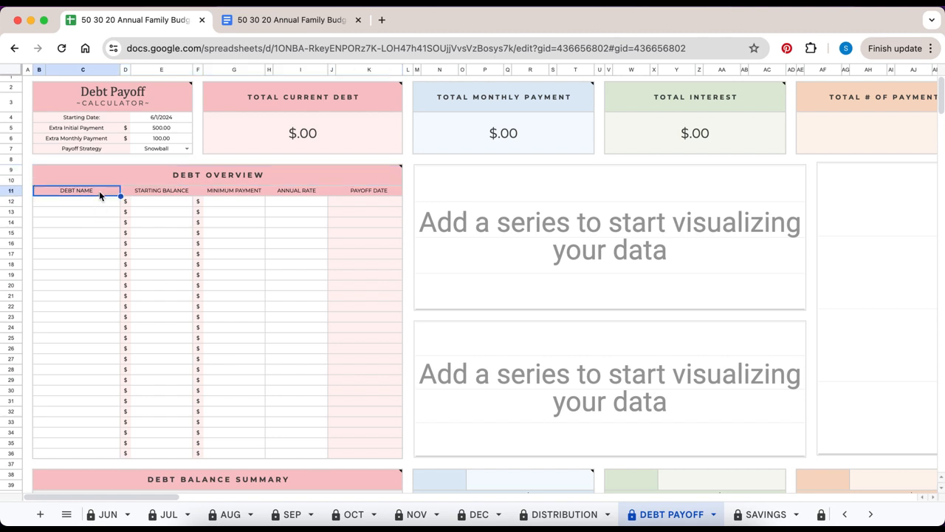
left_click(162, 194)
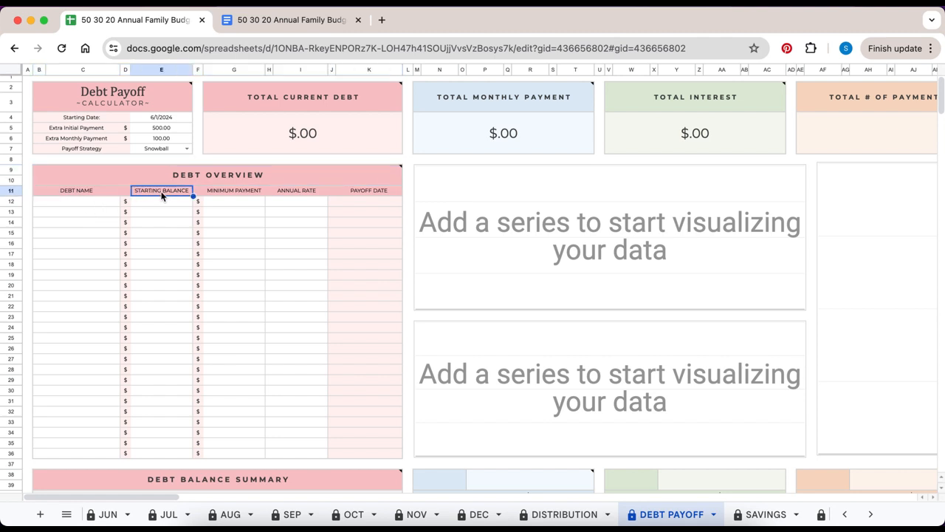
left_click(231, 197)
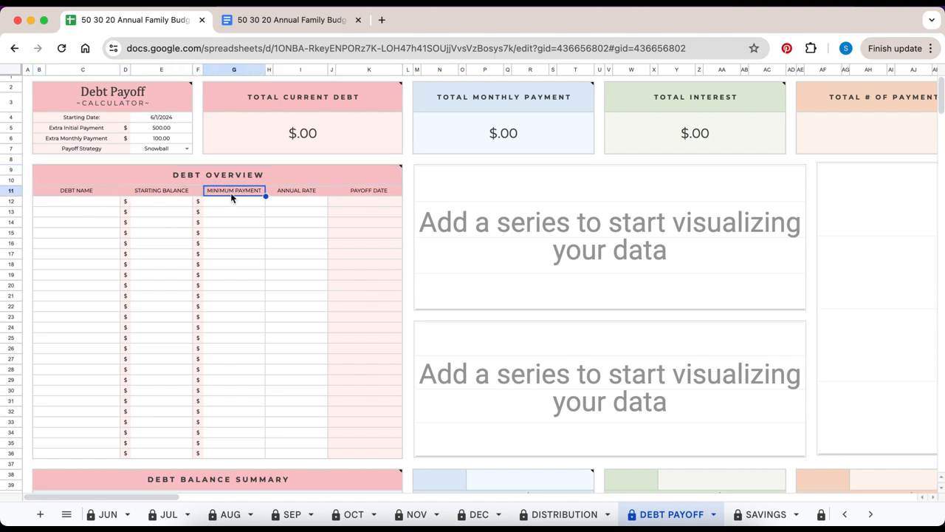
left_click(295, 194)
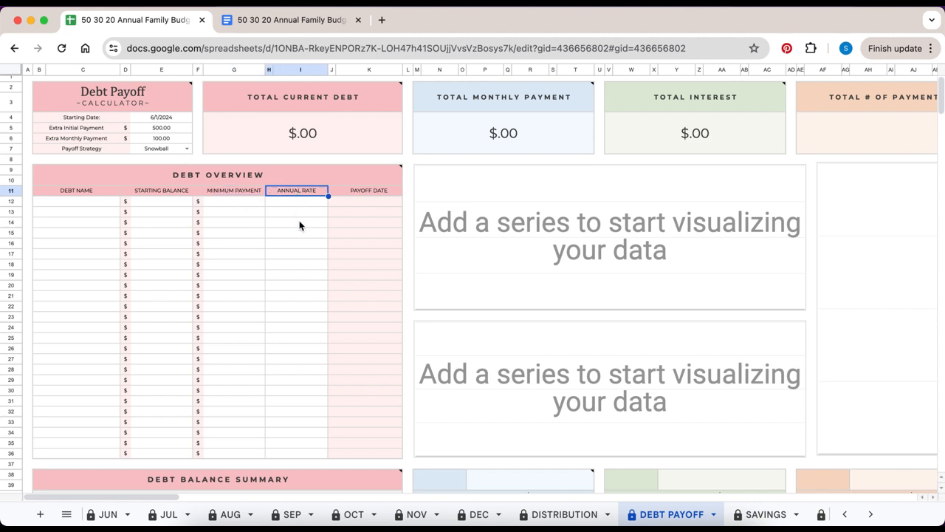
left_click(379, 193)
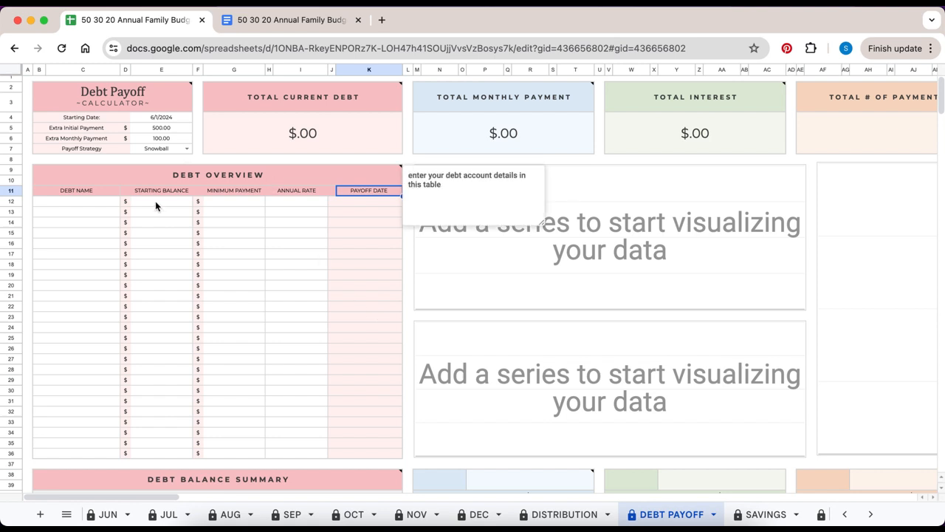
- Add Credit Card 1 to the Debt Overview with a 3500 starting balance, 100 minimum payment and 14.25% annual rate
left_click(101, 204)
type("Credit Card 1")
key("Tab")
key("Tab")
type("3500")
key("Tab")
key("Tab")
type("100")
key("Tab")
type("14.25")
key("Return")
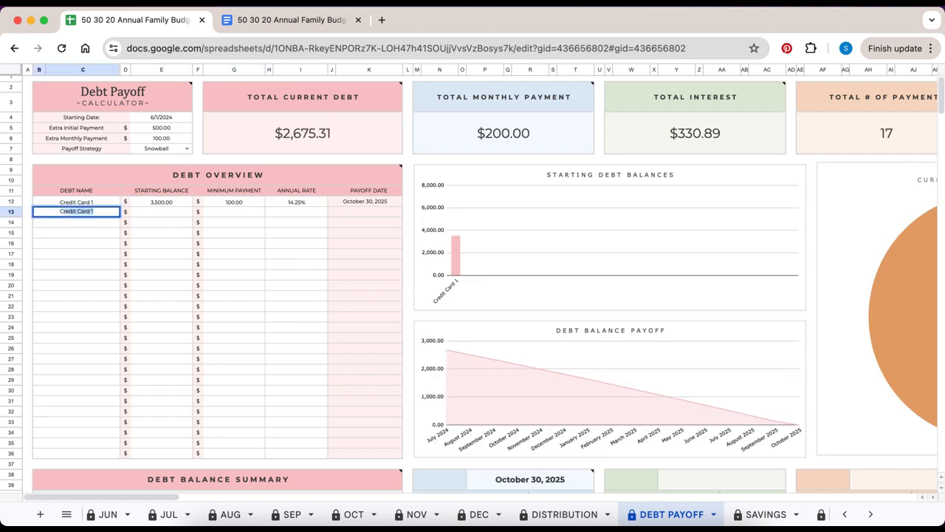
- Add Credit Card 2 (balance 5,000, minimum payment 150, rate 7.78%) and Student Loan (6,000, 100, 4.25%) to the Debt Overview
type("00")
key("Tab")
key("Tab")
type("100")
key("Tab")
type("4.25")
key("Return")
- Add Auto Loan (balance 8,000, minimum payment 250, rate 8.75%) and Home Equity (10,000, 300, 5.85%) to the Debt Overview
type("Auto Loan")
key("Tab")
key("Tab")
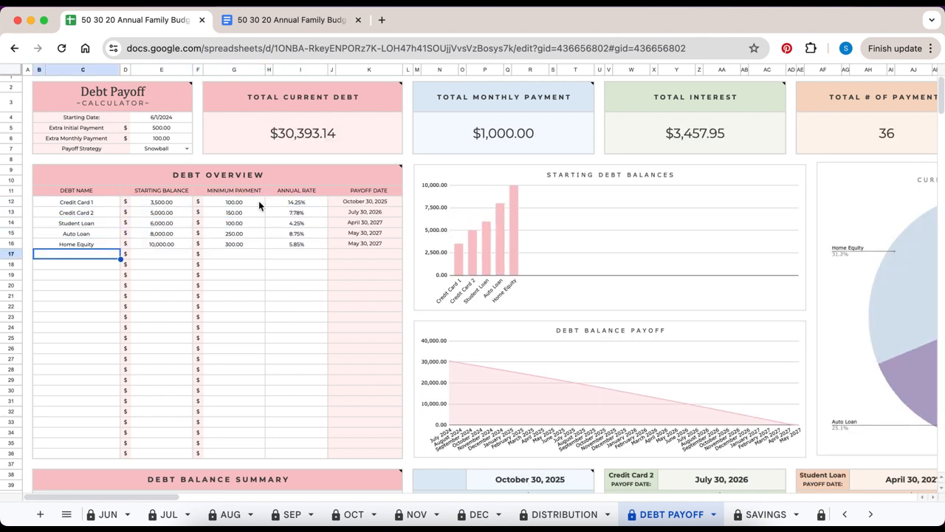
- Examine the Starting Debt Balances, Debt Balance Payoff and Current Balance Breakdown charts beside the Debt Overview
scroll(551, 205, "right", 4)
scroll(551, 206, "right", 2)
scroll(550, 206, "down", 1)
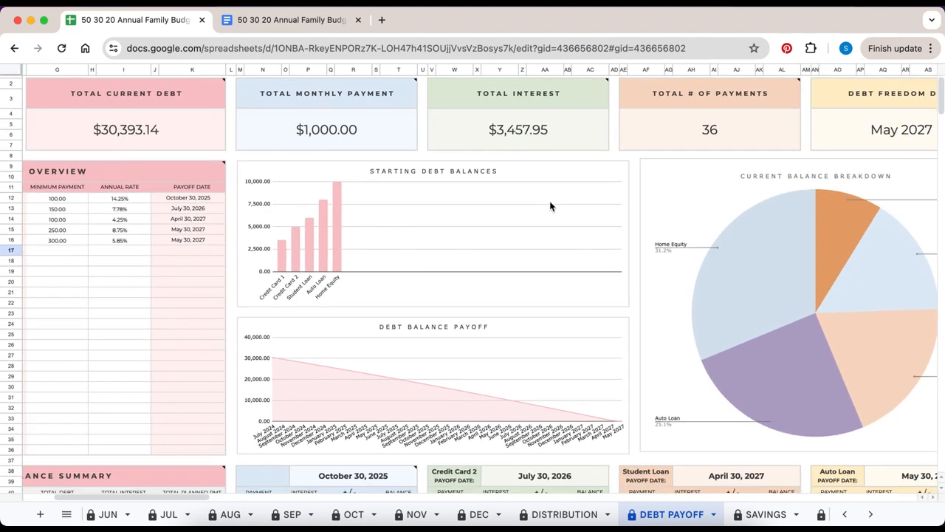
left_click(494, 219)
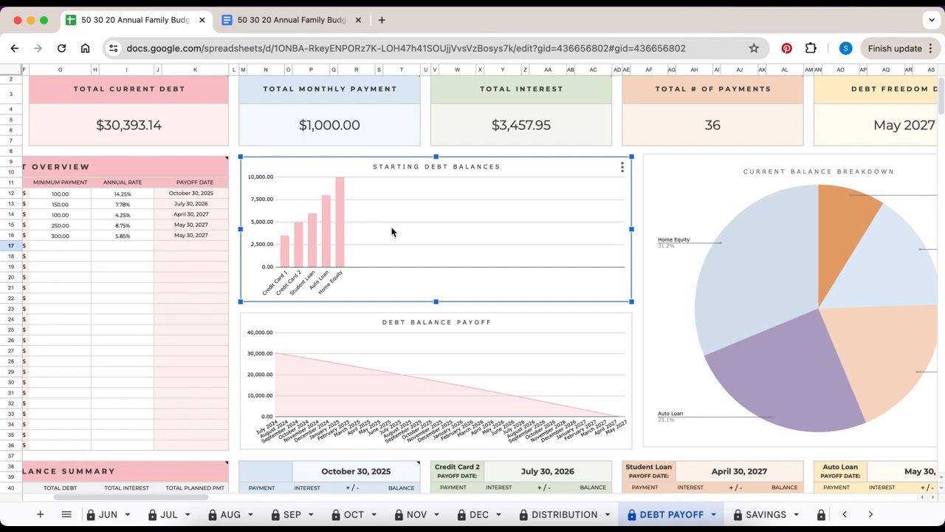
scroll(410, 233, "down", 3)
left_click(411, 313)
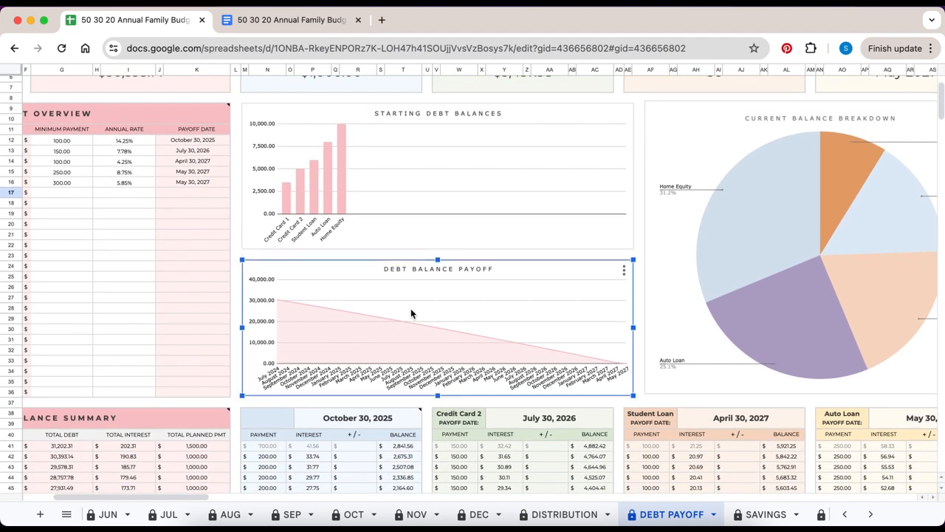
scroll(412, 313, "right", 5)
scroll(411, 313, "up", 2)
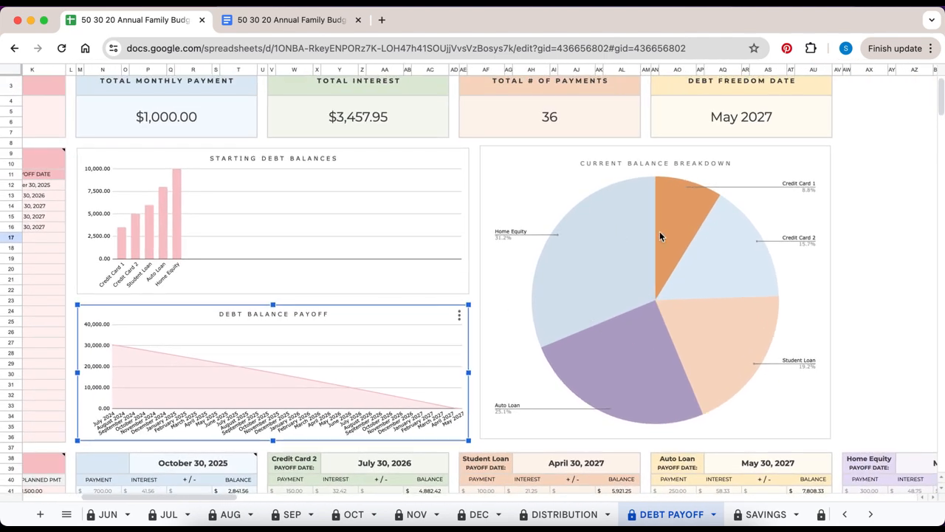
scroll(533, 271, "left", 10)
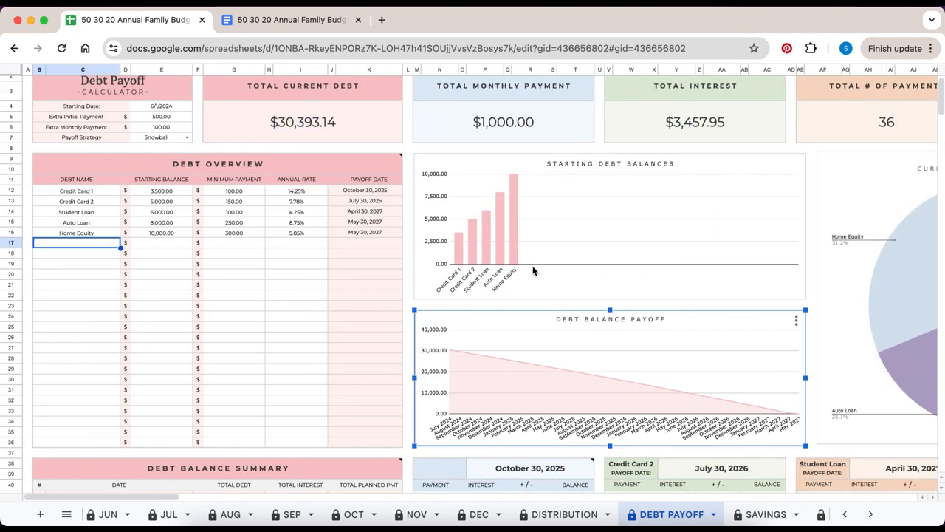
- Review the Debt Balance Summary table's total debt, total interest and total planned payment columns
scroll(533, 271, "up", 1)
scroll(325, 261, "down", 5)
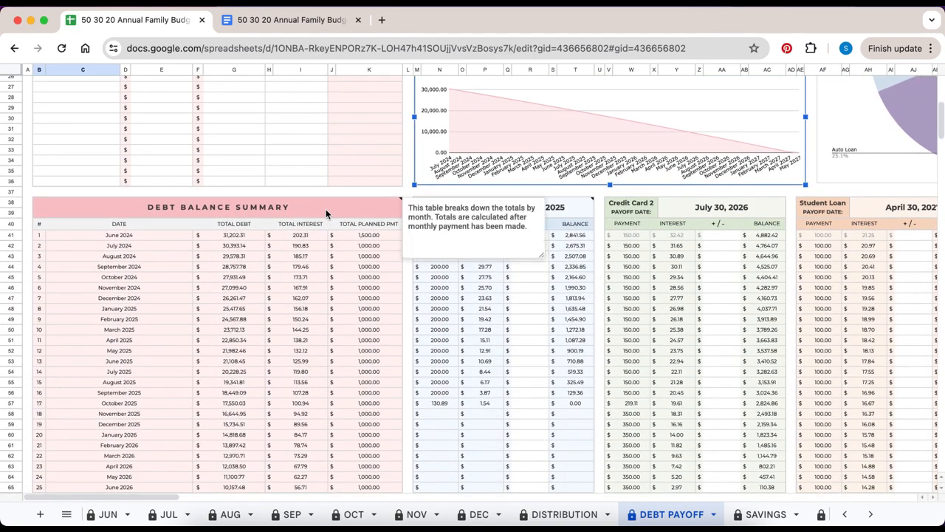
left_click(325, 209)
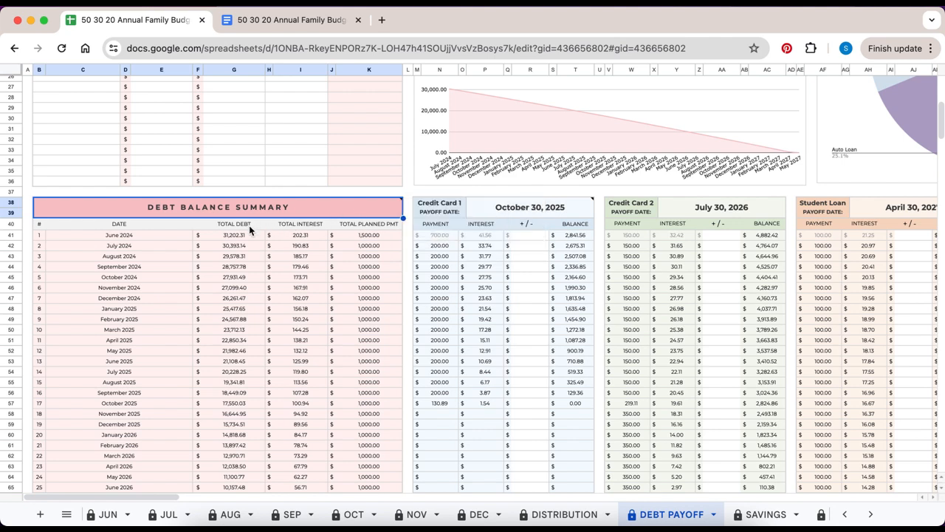
left_click(249, 226)
left_click(307, 230)
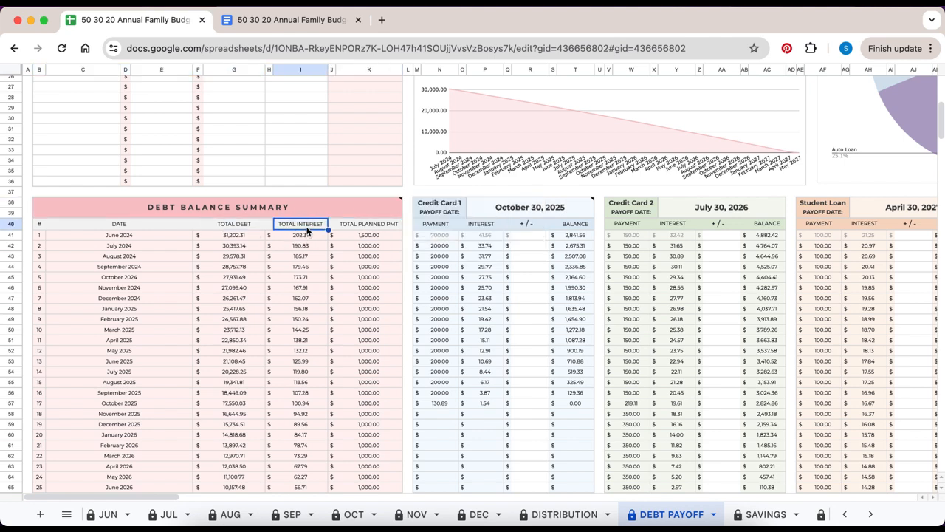
left_click(359, 230)
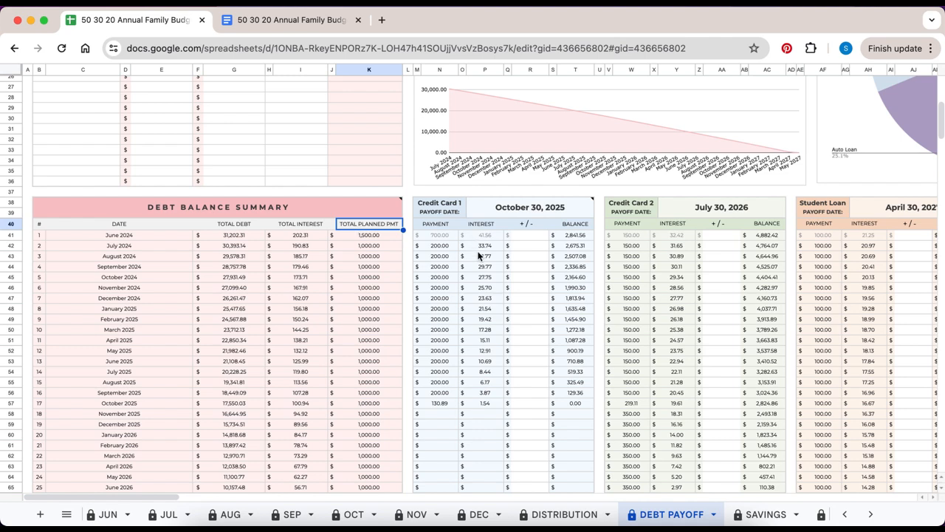
- Examine the individual debt payment tables, checking Credit Card 1's payoff date and its payment, interest and balance for June 2024
scroll(499, 263, "right", 15)
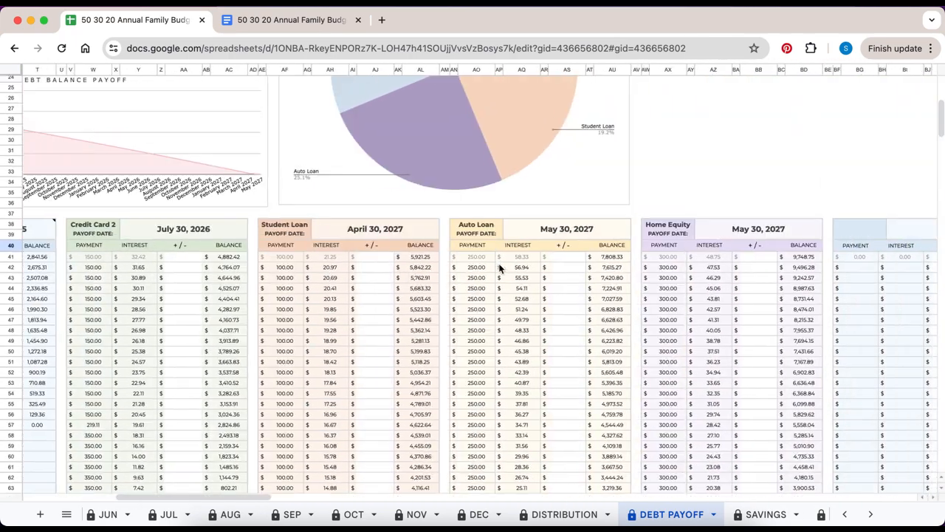
scroll(499, 263, "right", 15)
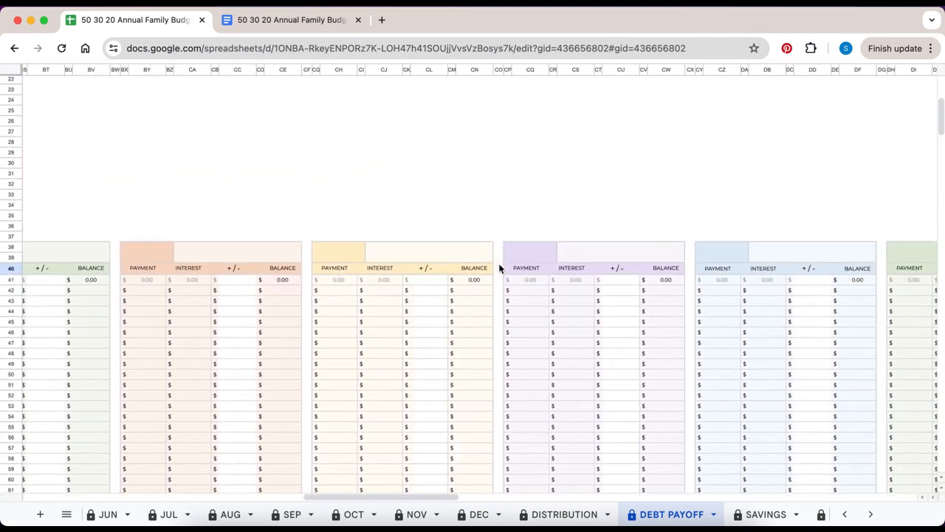
scroll(498, 263, "left", 20)
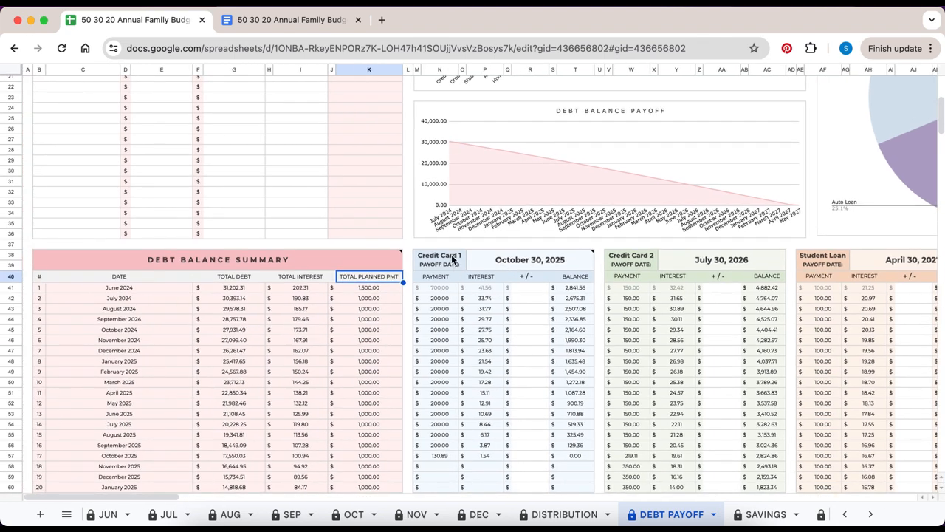
left_click(506, 264)
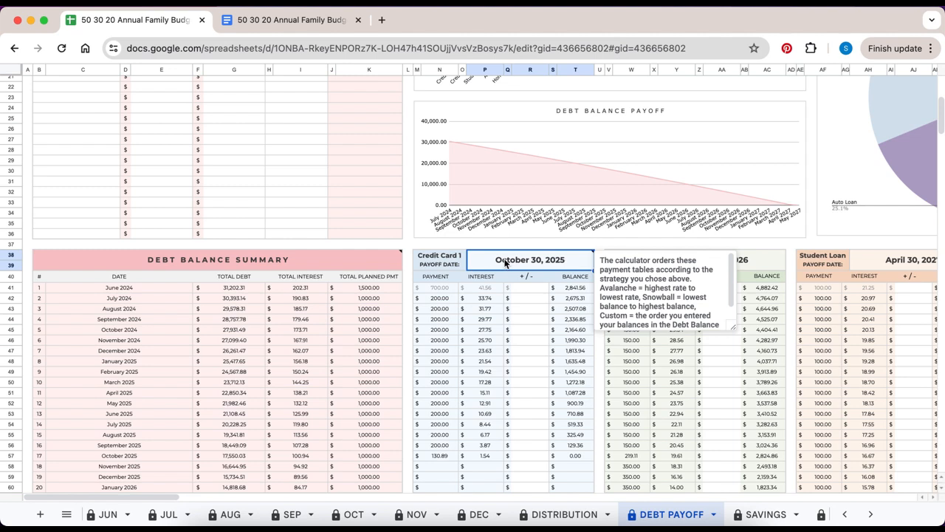
scroll(506, 264, "down", 4)
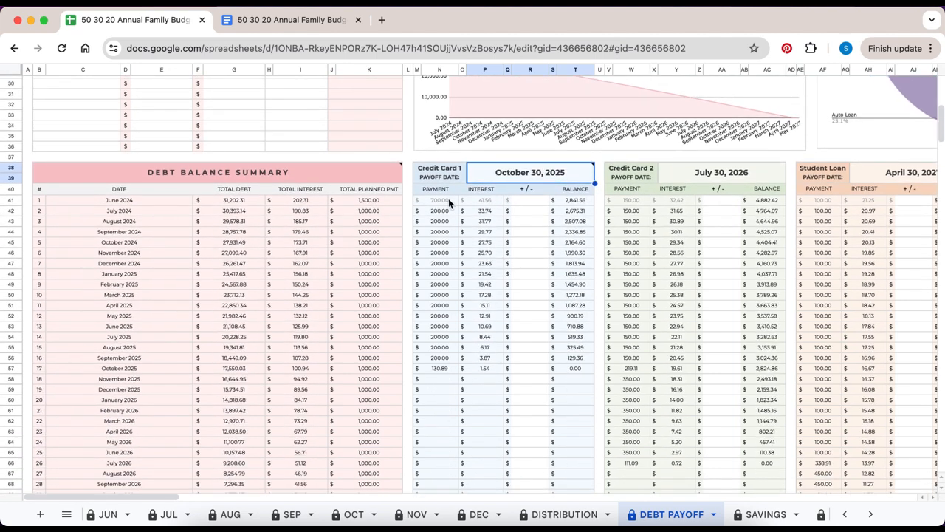
left_click(448, 200)
left_click(485, 199)
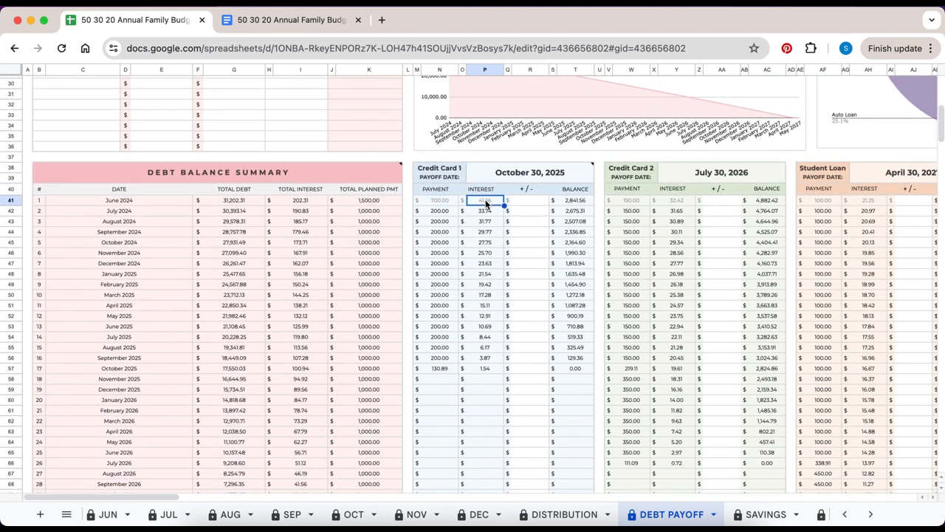
left_click(572, 202)
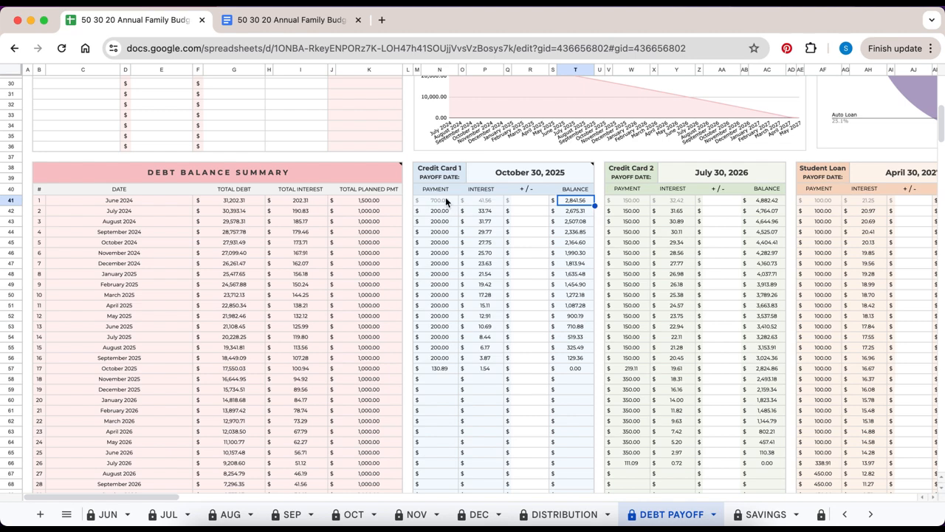
left_click(158, 200)
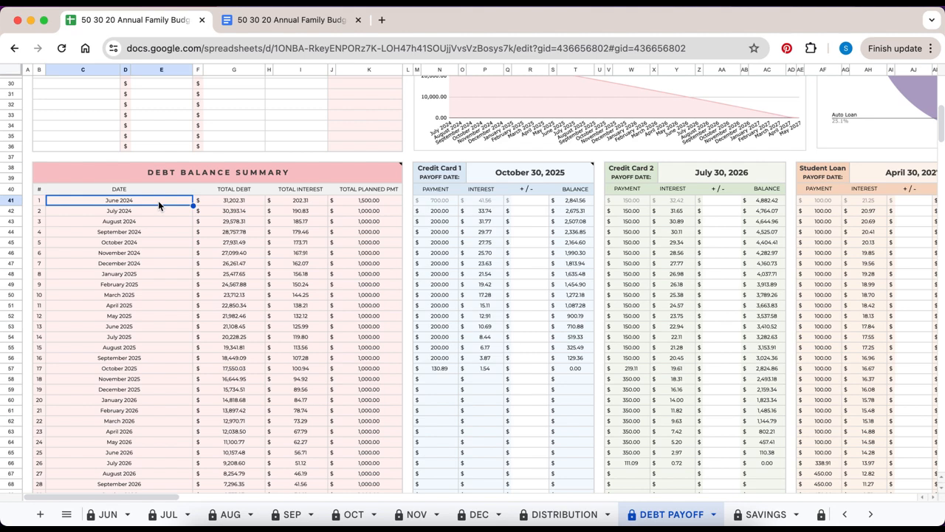
- Enter an extra payment of 50 for July 2024 in the +/- column of the Credit Card 1 table
left_click(532, 201)
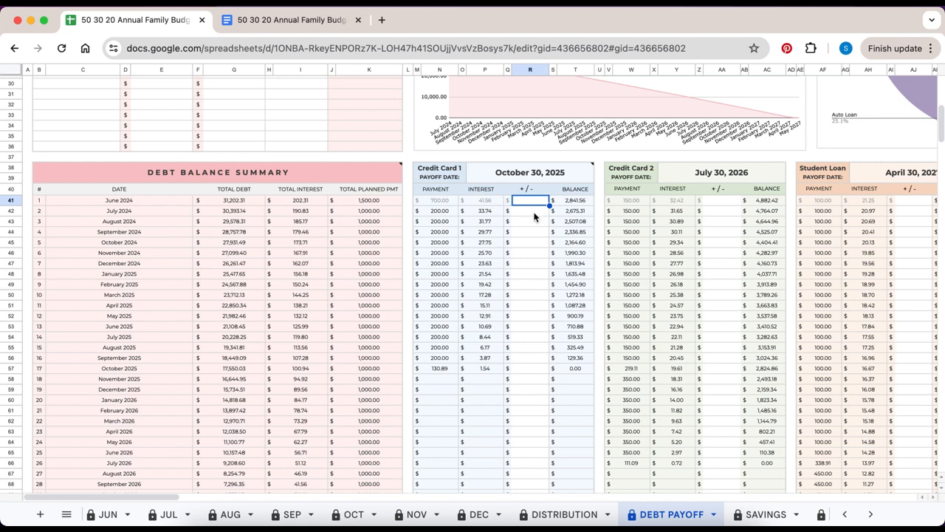
left_click(534, 212)
type("50")
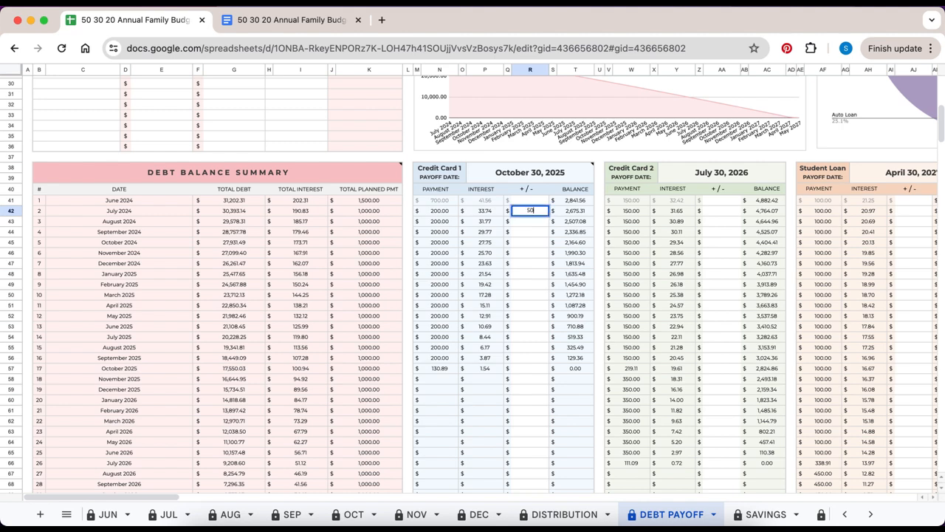
key("Return")
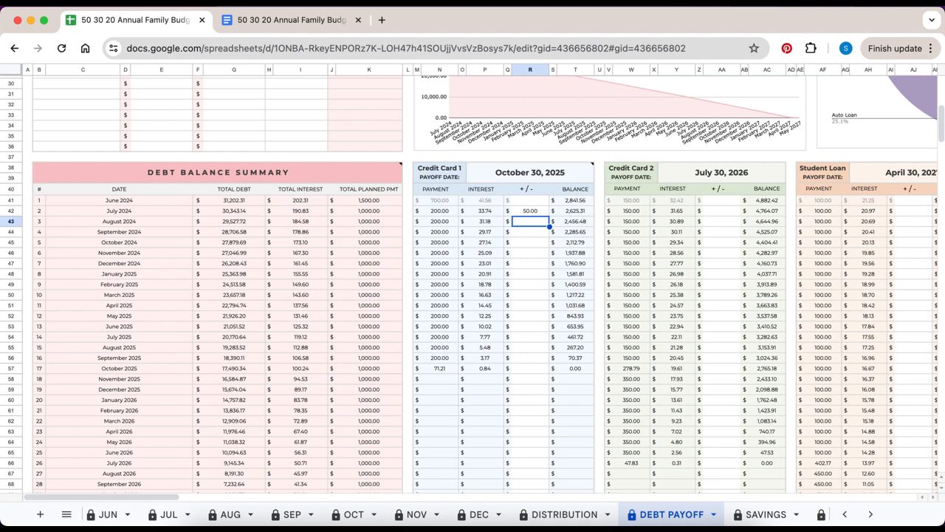
- Record a missed August 2024 payment for Credit Card 1 by entering -200 in its +/- column
left_click(449, 221)
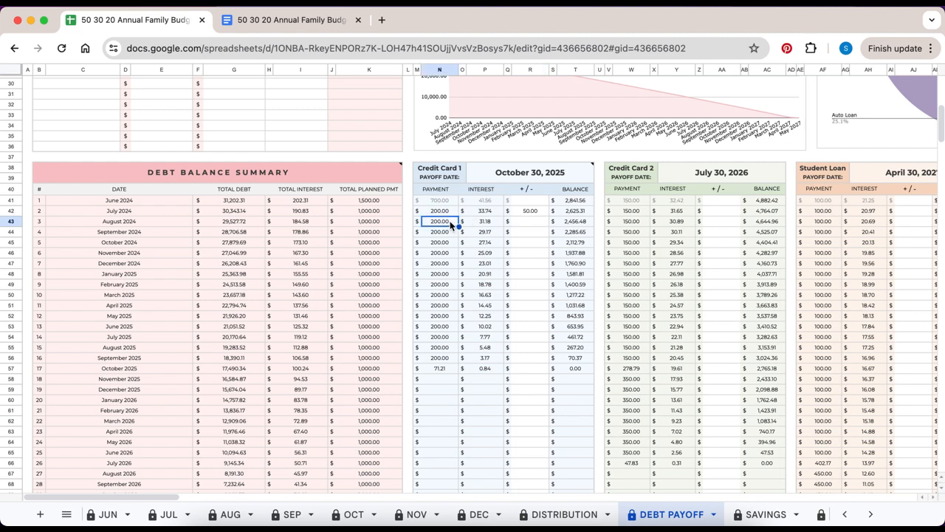
left_click(533, 224)
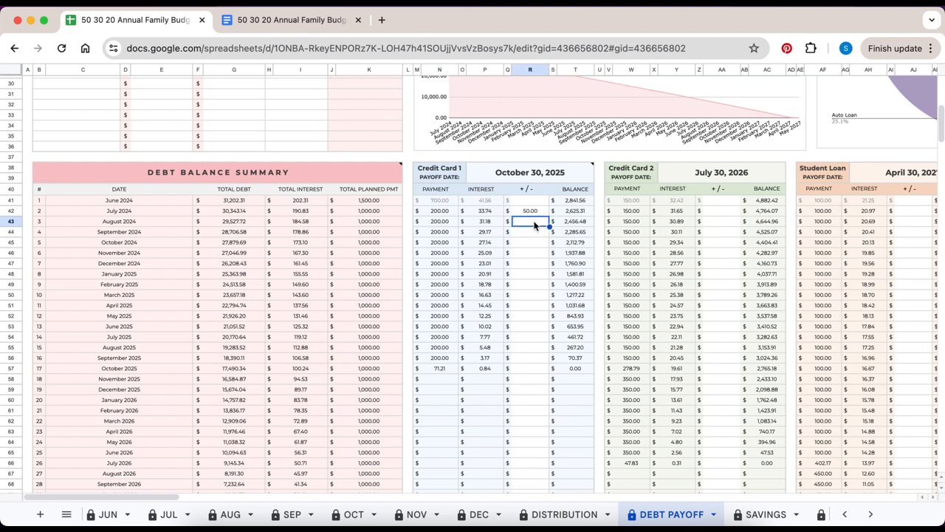
type("-200")
key("Return")
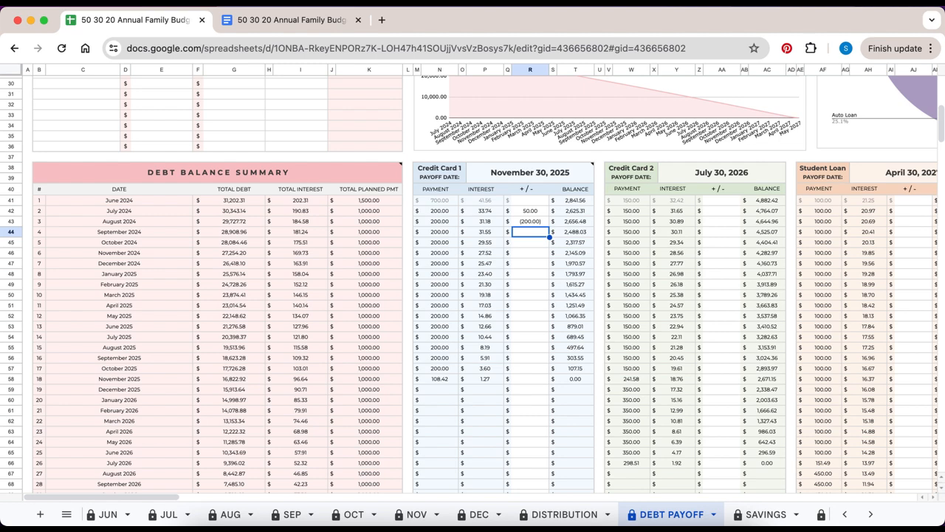
- Review the debt payoff totals: current debt, monthly payment, interest, number of payments and debt freedom date
scroll(368, 244, "up", 10)
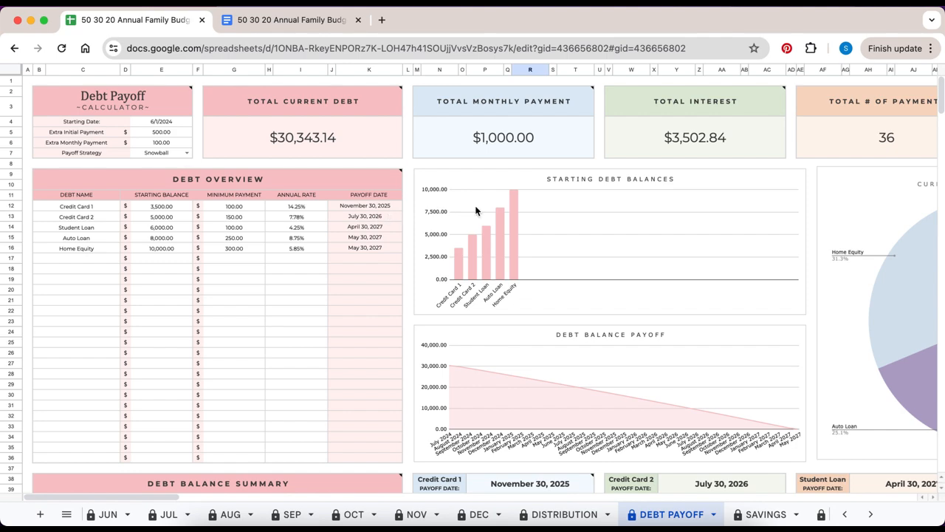
scroll(481, 212, "down", 15)
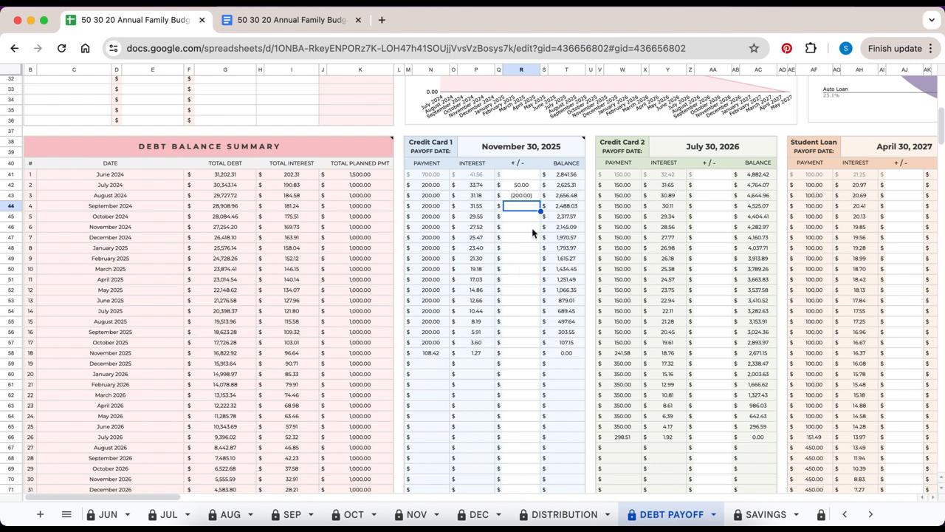
scroll(532, 232, "up", 10)
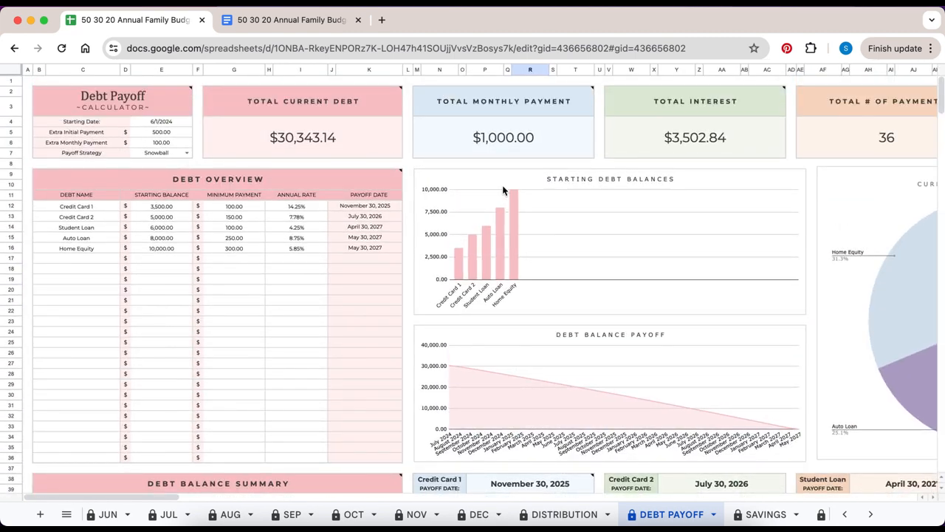
left_click(353, 143)
left_click(458, 136)
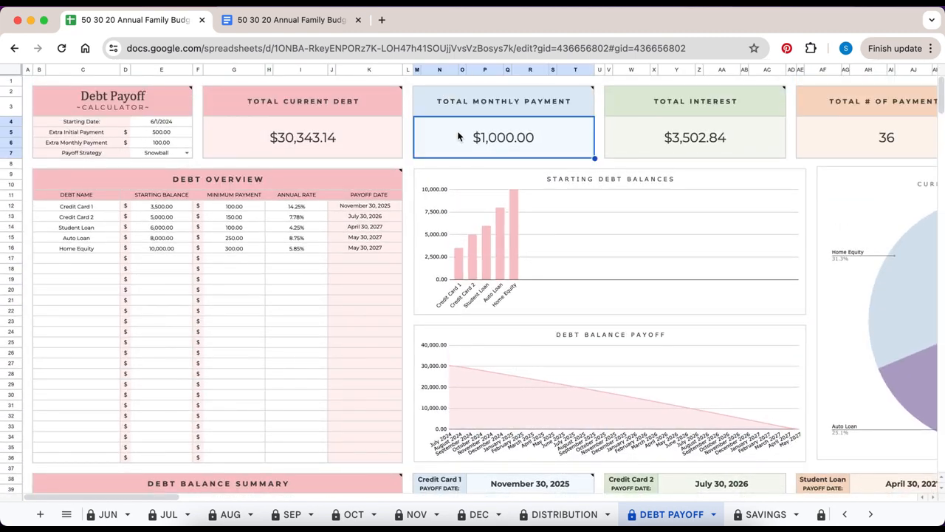
left_click(650, 143)
left_click(825, 143)
scroll(826, 143, "right", 5)
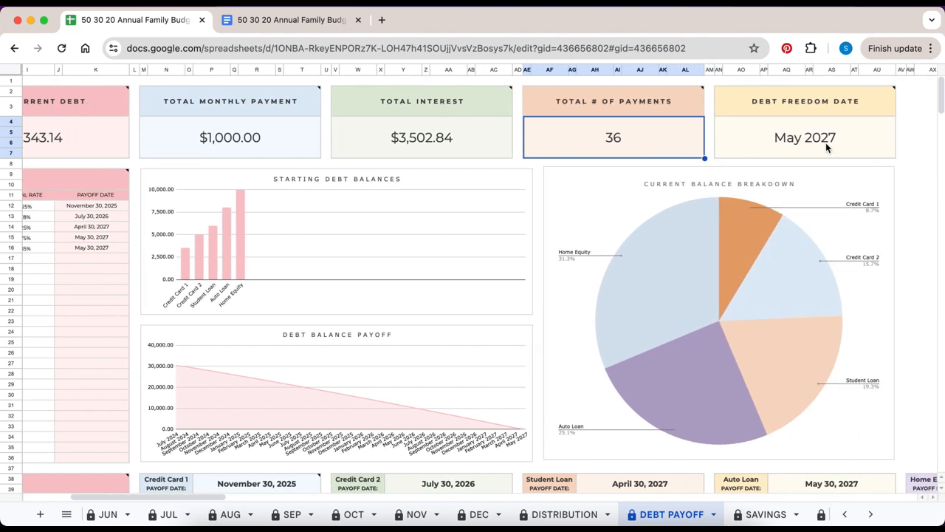
scroll(825, 143, "right", 2)
left_click(802, 144)
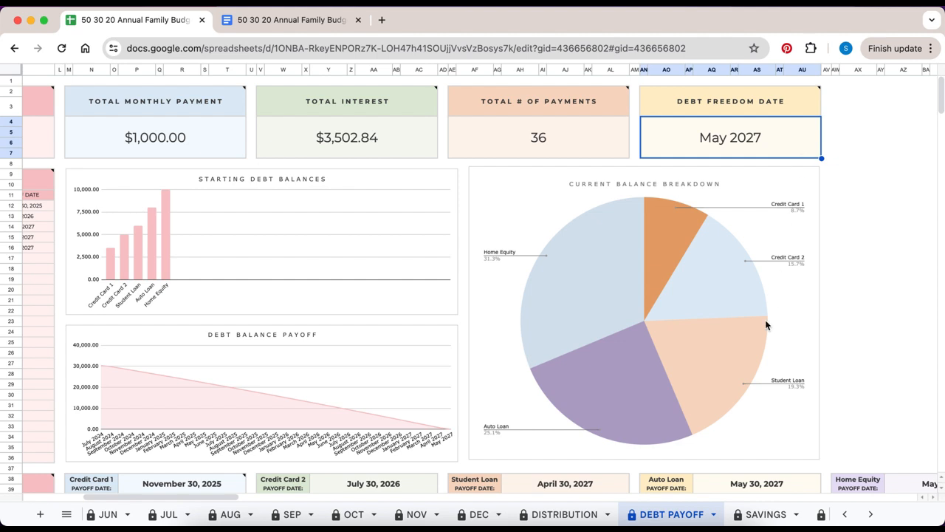
- Open the SAVINGS sheet, review the Saving Funds Overview columns from fund name to starting balance, and select the first empty fund name cell
left_click(763, 515)
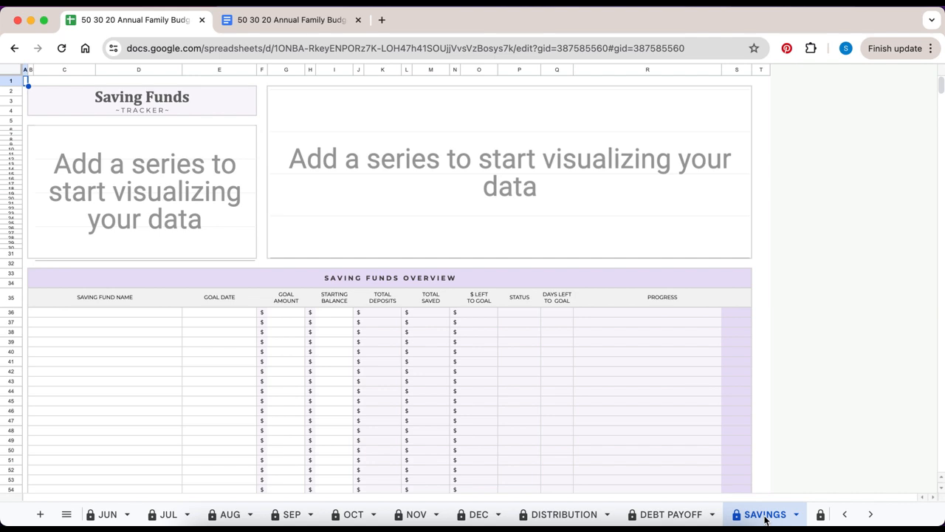
left_click(616, 276)
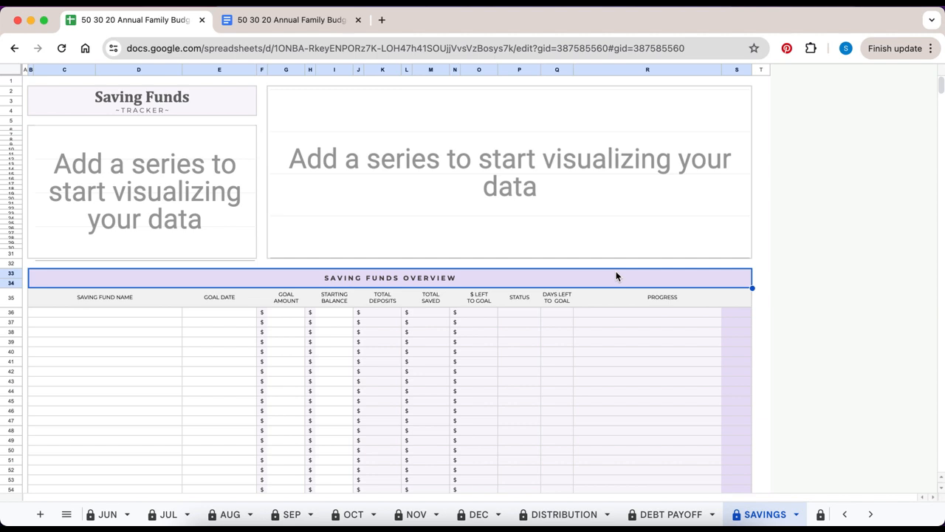
left_click(122, 304)
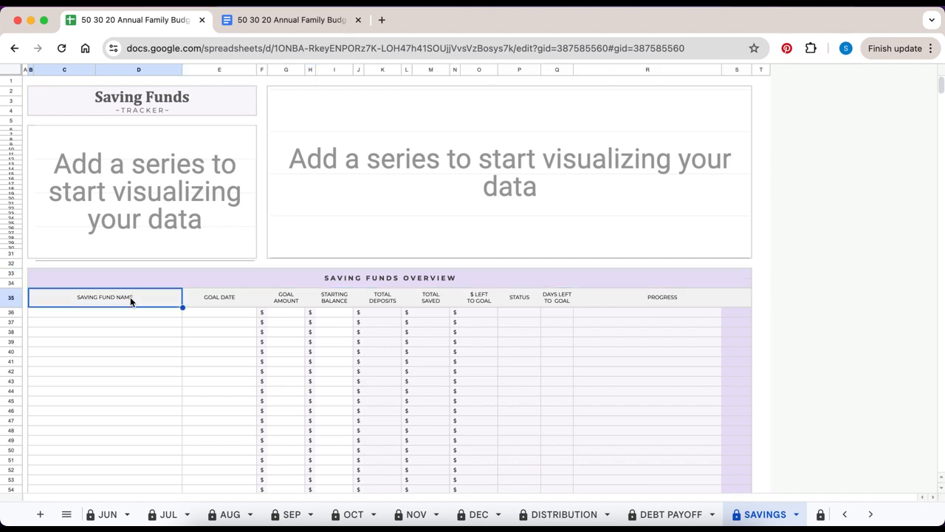
left_click(222, 298)
left_click(284, 297)
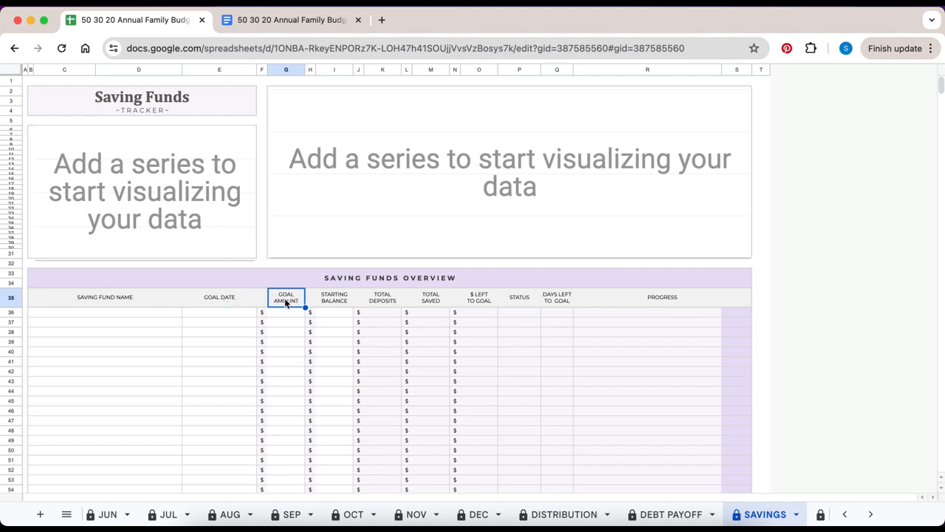
left_click(335, 302)
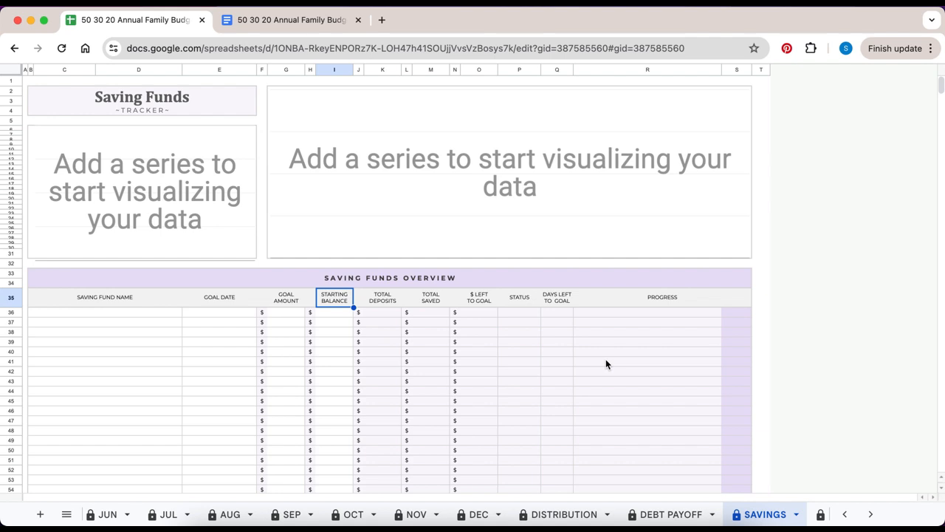
left_click(148, 314)
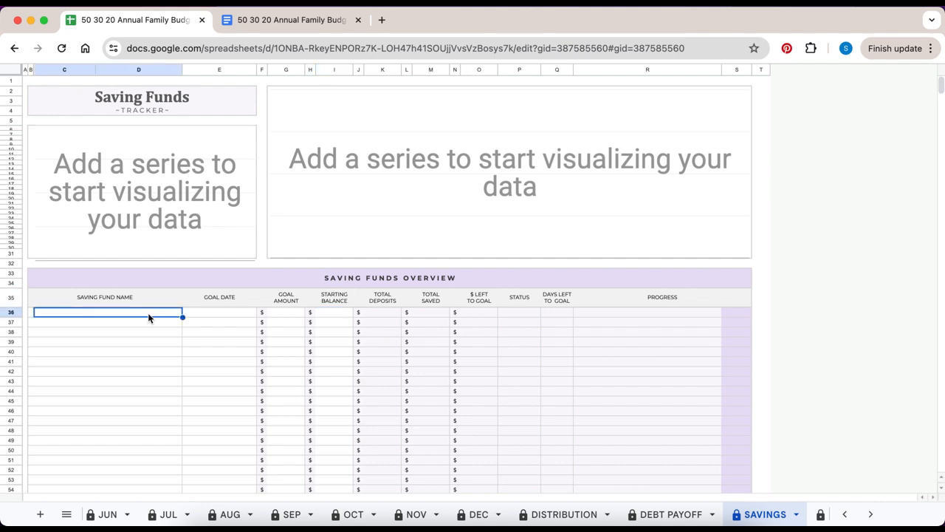
- Add the Emergency Fund (goal date 1/1/2025, goal 10,000, starting balance 8,000) and Wedding fund (6/1/2025, 5,000, 2,000) to the overview
type("Emergency Fund")
key("Tab")
type("1/1/2025")
key("Tab")
key("Tab")
type("10000")
key("Tab")
key("Tab")
type("8000")
key("Return")
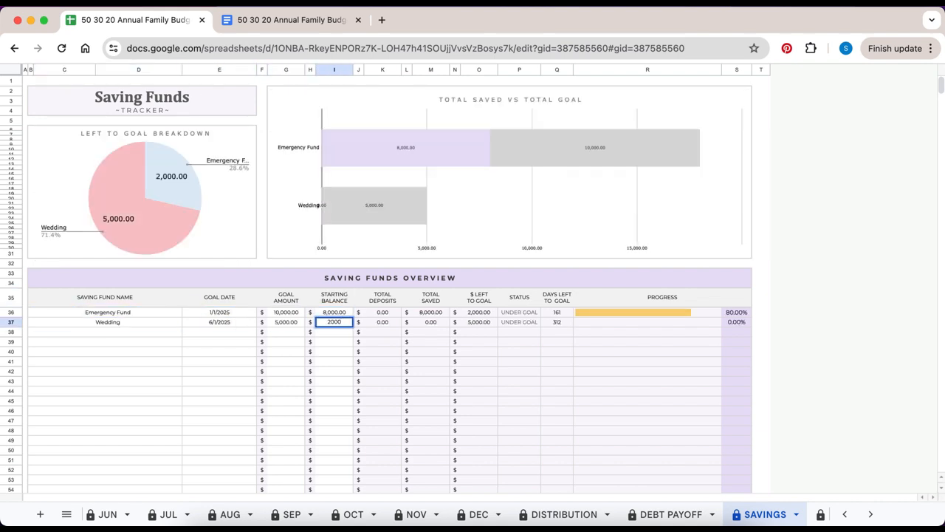
- Add the Vacation fund (goal date 12/31/2025, goal 15,000, starting balance 5,000) and College fund (6/30/2035, 35,000, 3,000) to the overview
key("Tab")
type("5000")
key("Return")
type("College")
key("Tab")
type("6/30/2035")
key("Tab")
key("Tab")
type("35000")
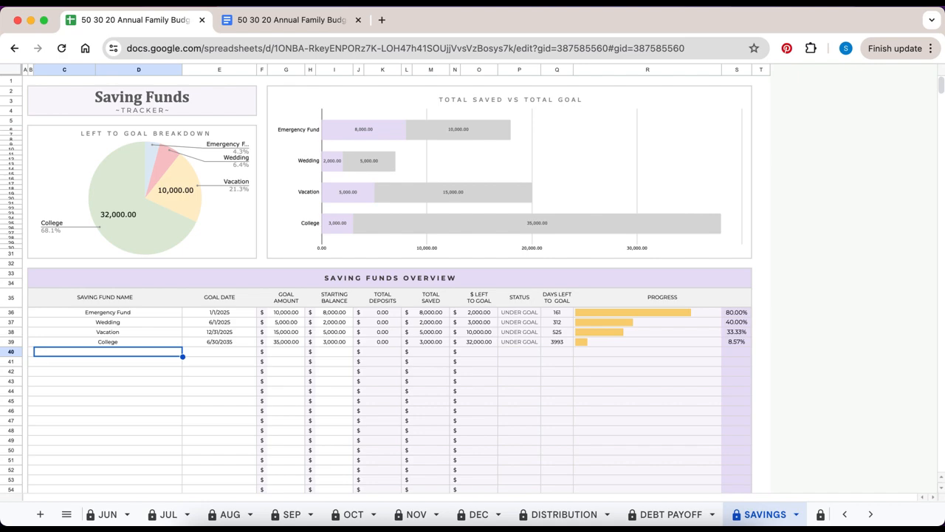
- Examine the Saving Transaction Log columns from date to note, including the choices offered for saving fund and type
scroll(350, 264, "down", 10)
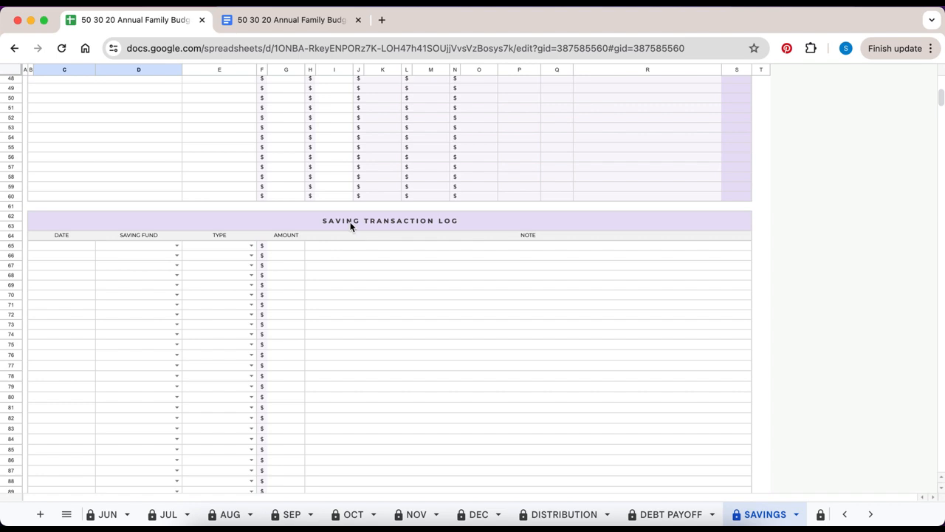
left_click(351, 225)
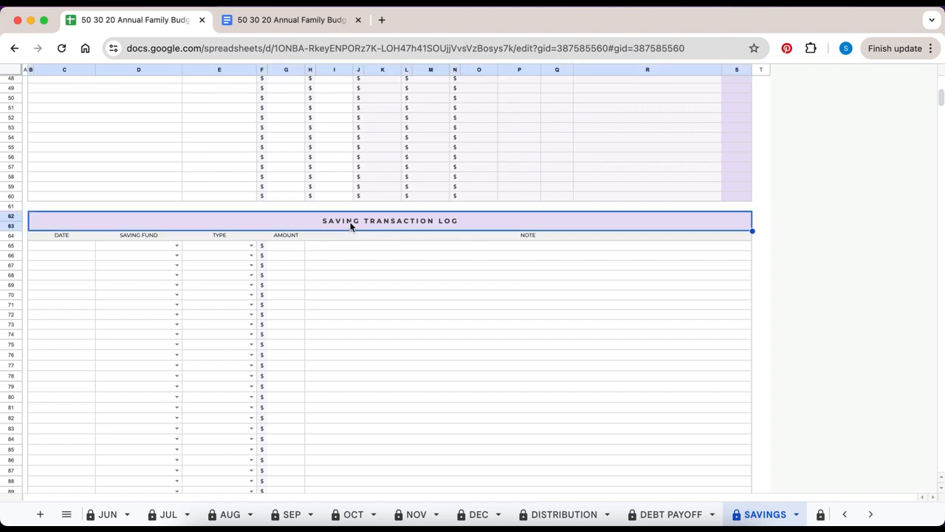
left_click(77, 235)
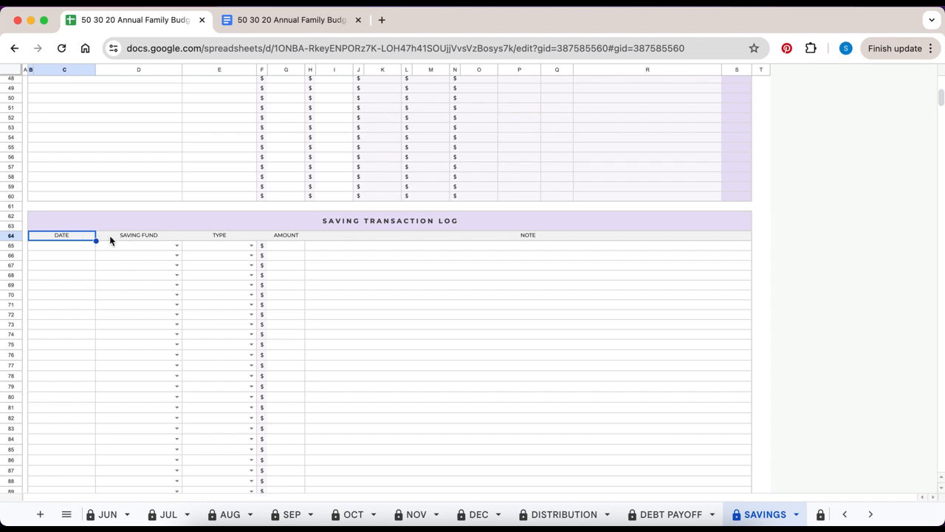
left_click(176, 245)
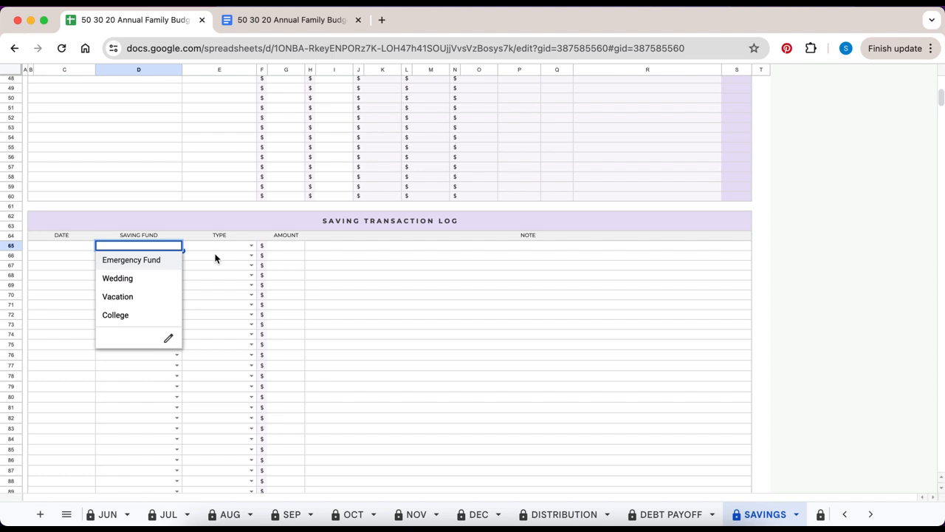
left_click(250, 245)
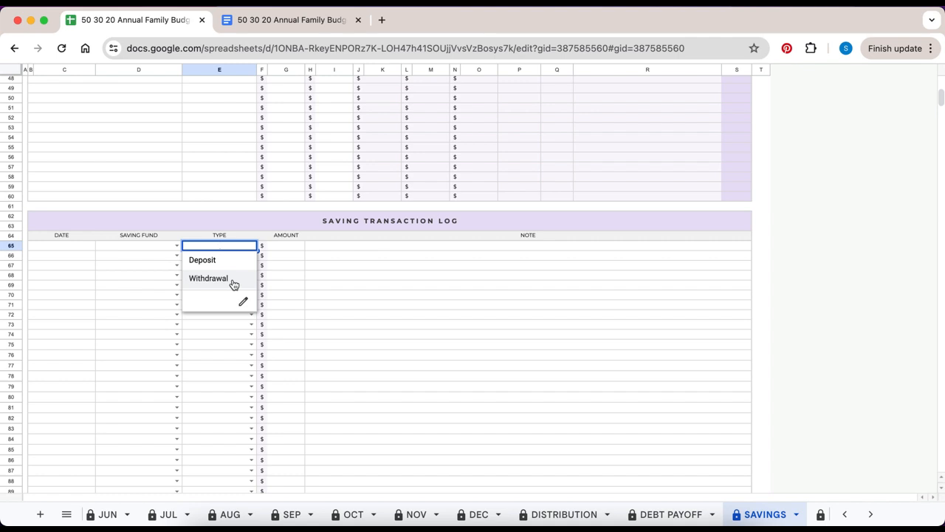
left_click(289, 250)
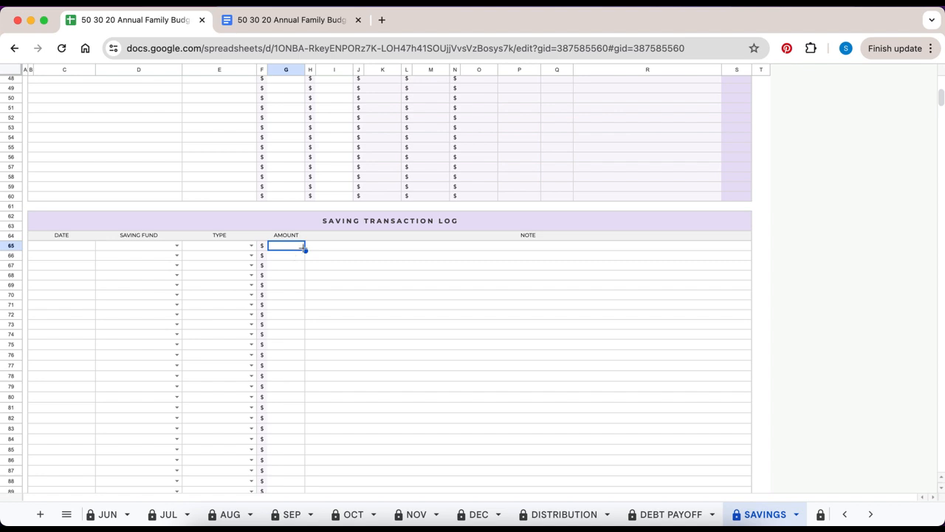
left_click(333, 250)
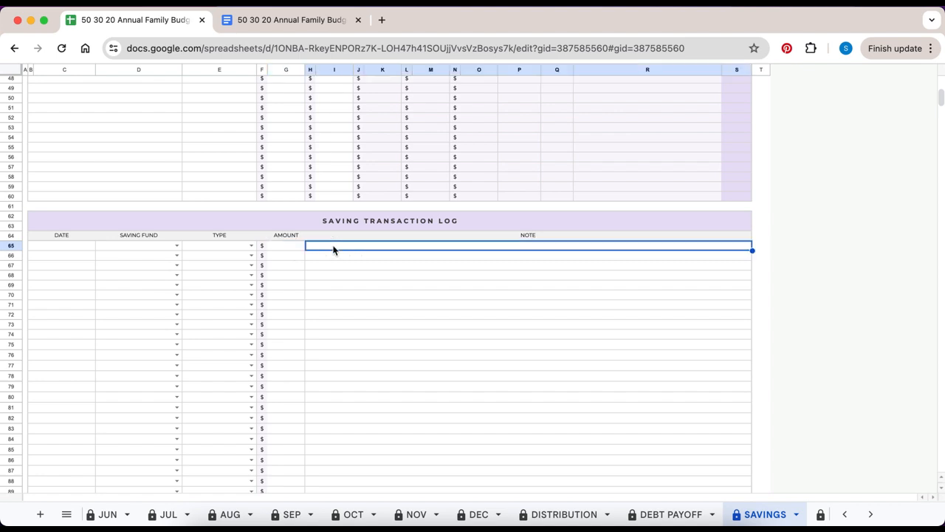
- Log three June 2024 deposits: 200 to Emergency Fund on 6/2, 300 to Wedding on 6/5 and 200 to Vacation on 6/10
left_click(72, 250)
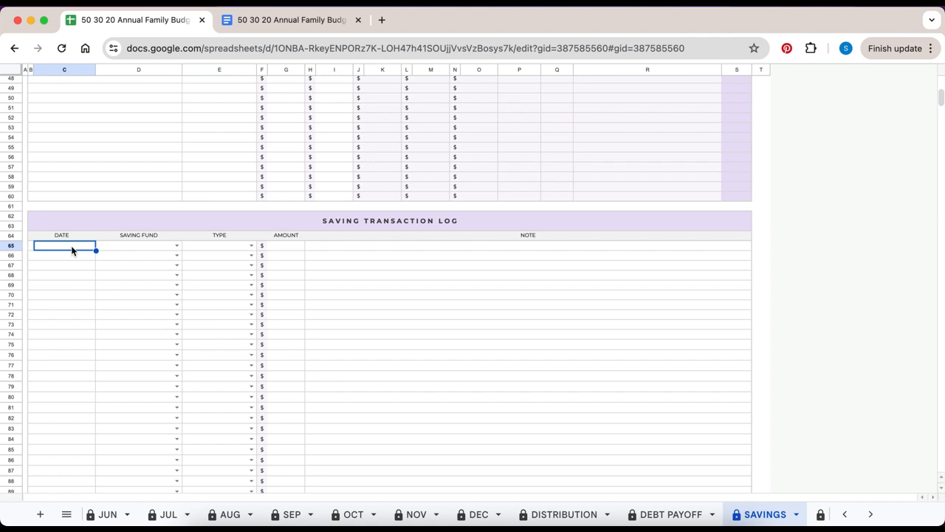
type("6/2/2024")
key("Tab")
type("200")
key("Return")
type("6/5/20243006/10/2024")
key("Tab")
type("200")
key("Return")
- Log a College deposit of 500 on 6/15/2024 and an Emergency Fund withdrawal of 100 on 6/18/2024
type("6")
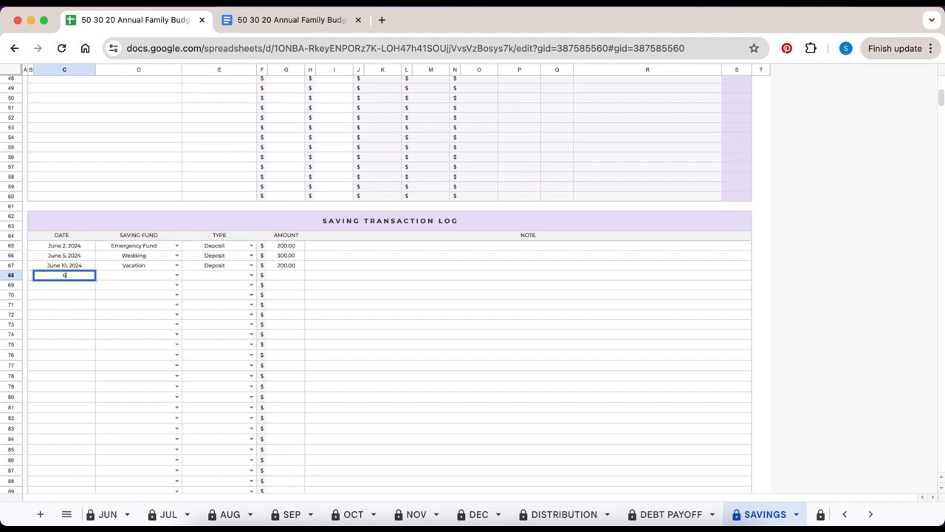
type("/15/2024500")
key("Return")
type("6/18/2024100")
key("Return")
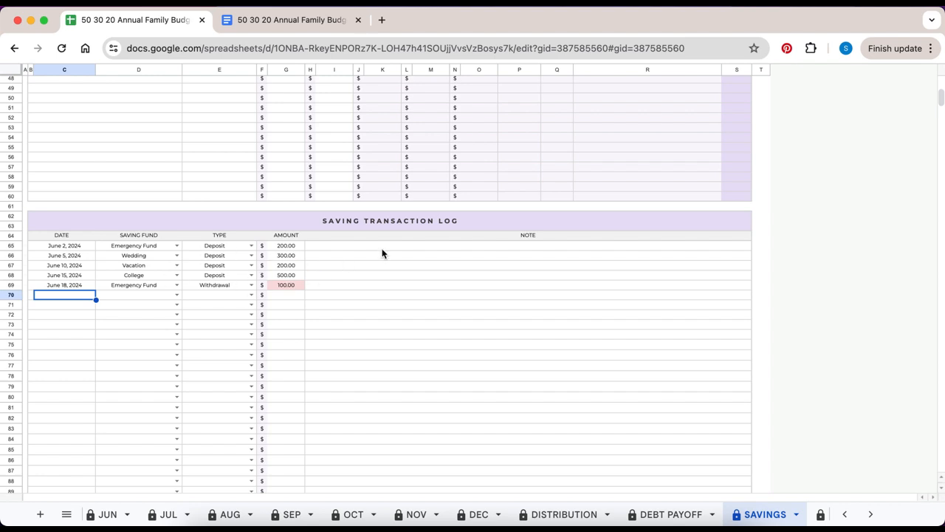
- Open the NET WORTH sheet and set the goal amount to 1,000,000 and the goal date to 12/31/2035
scroll(382, 253, "up", 5)
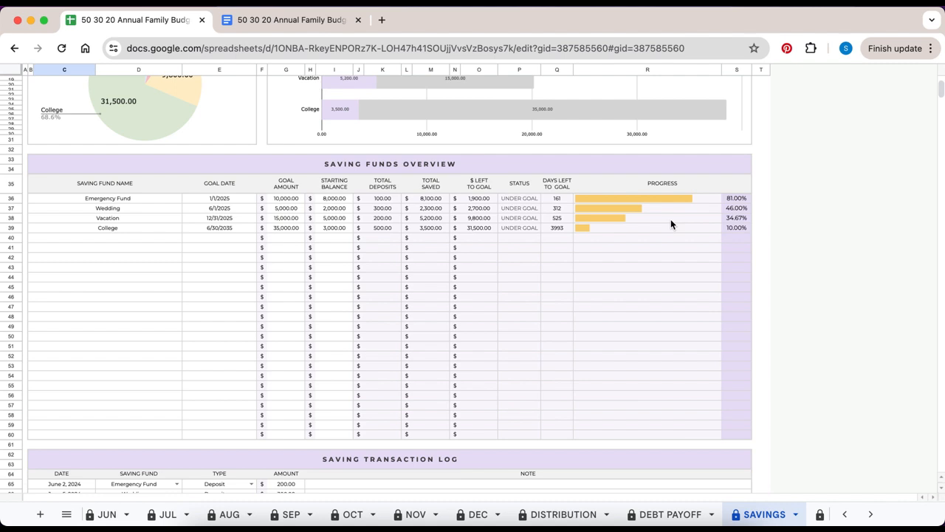
scroll(662, 517, "right", 3)
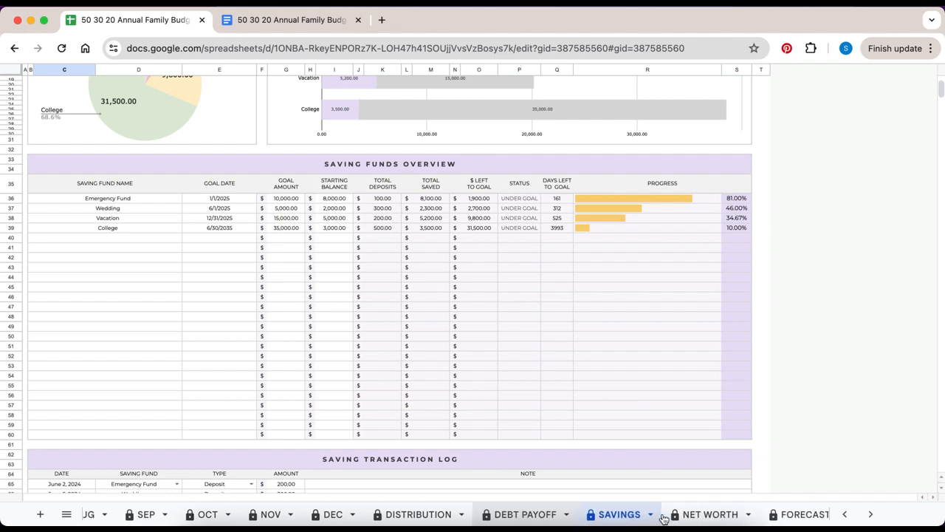
left_click(675, 514)
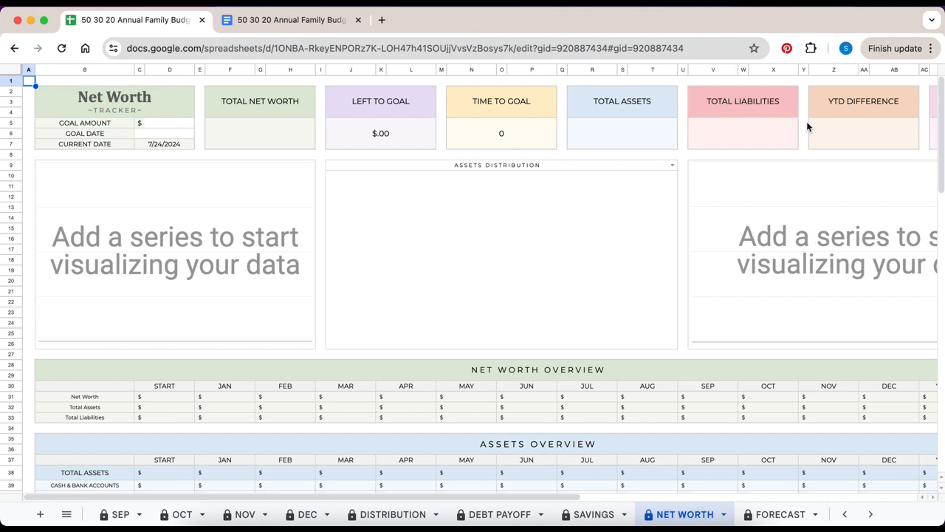
left_click(181, 126)
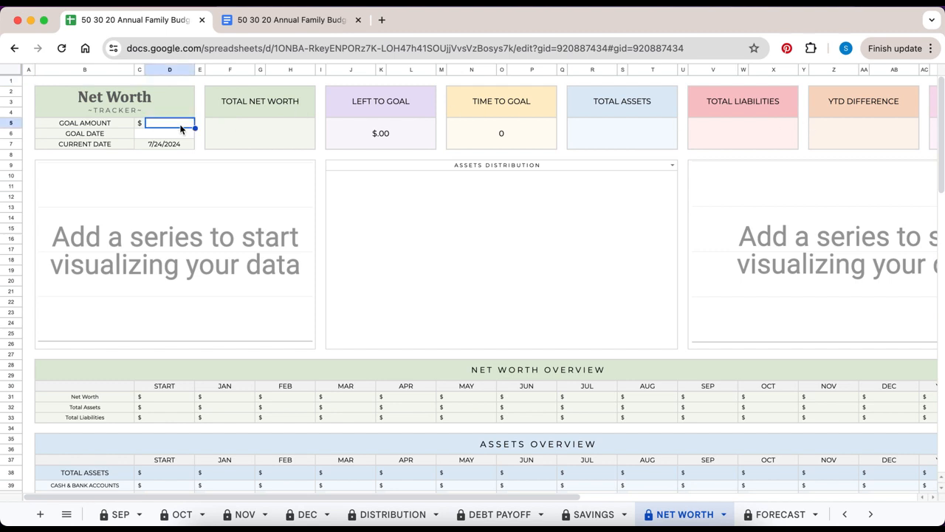
type("1000000")
key("Return")
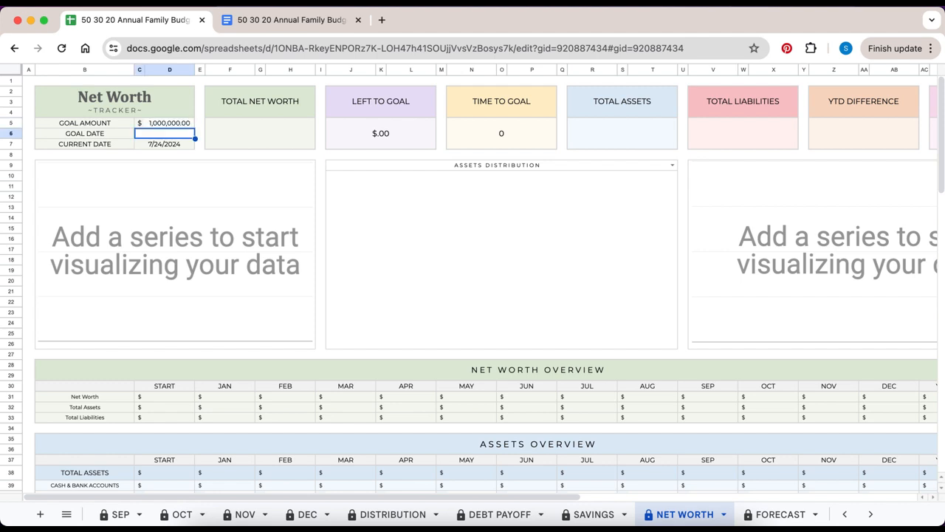
type("12/31/")
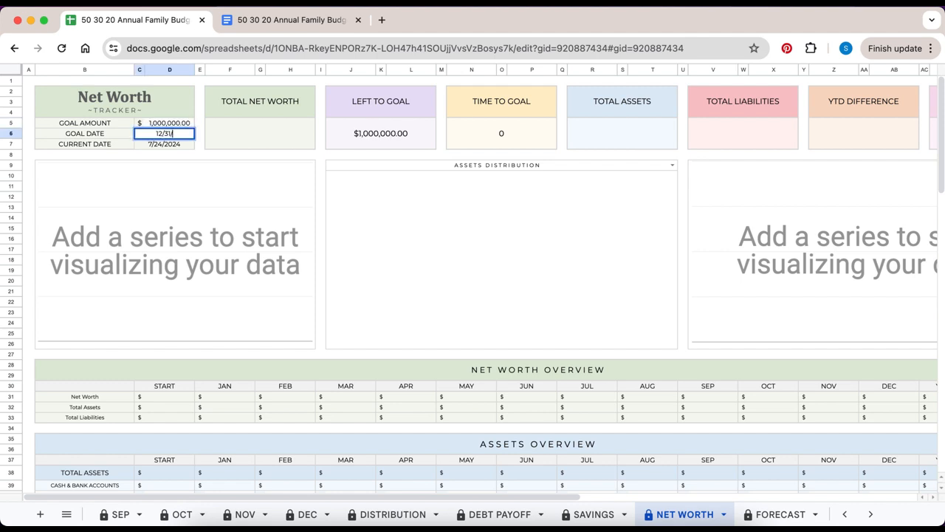
type("2035")
key("Return")
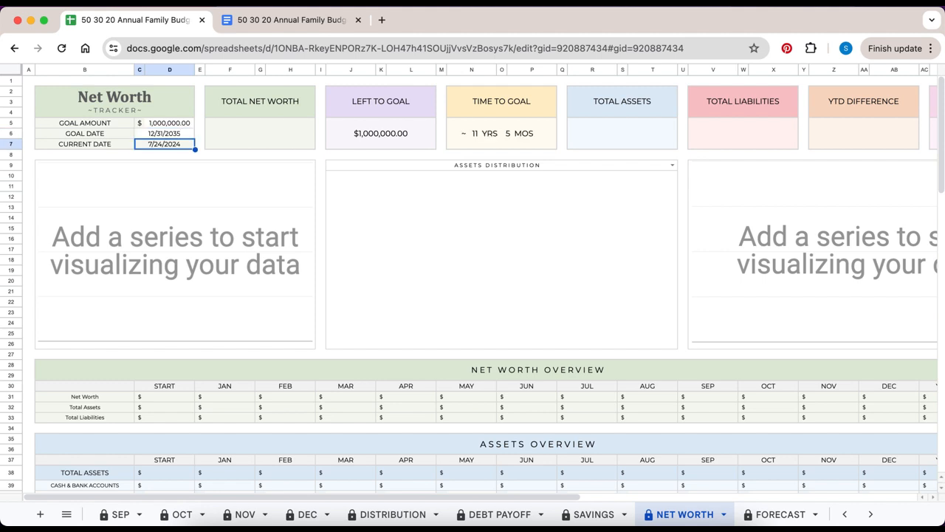
- Examine the Assets Overview layout: the asset categories, the START column, the monthly columns and the year-to-date columns
scroll(111, 133, "down", 5)
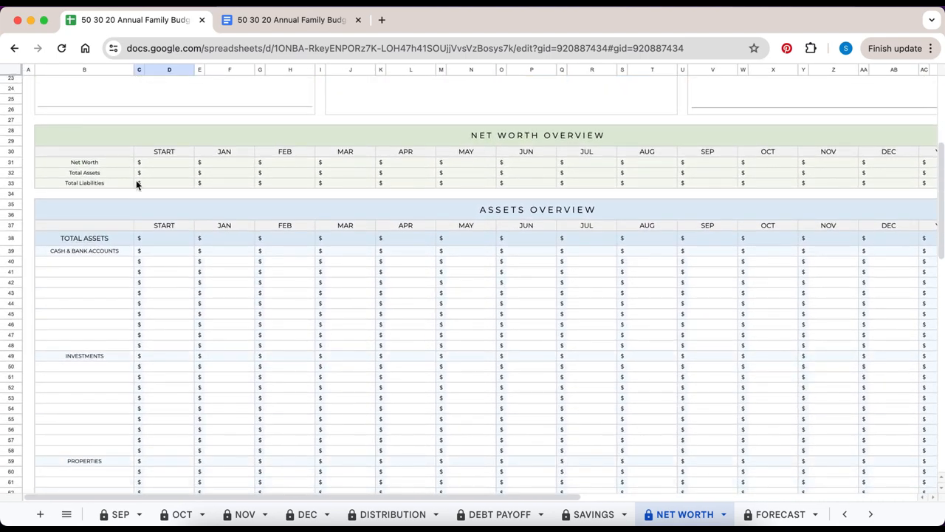
left_click(141, 212)
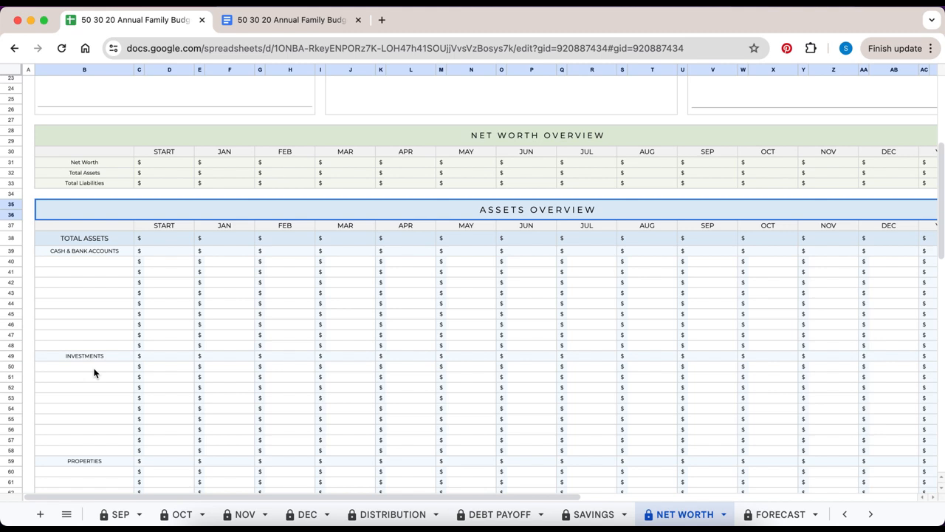
left_click(116, 254)
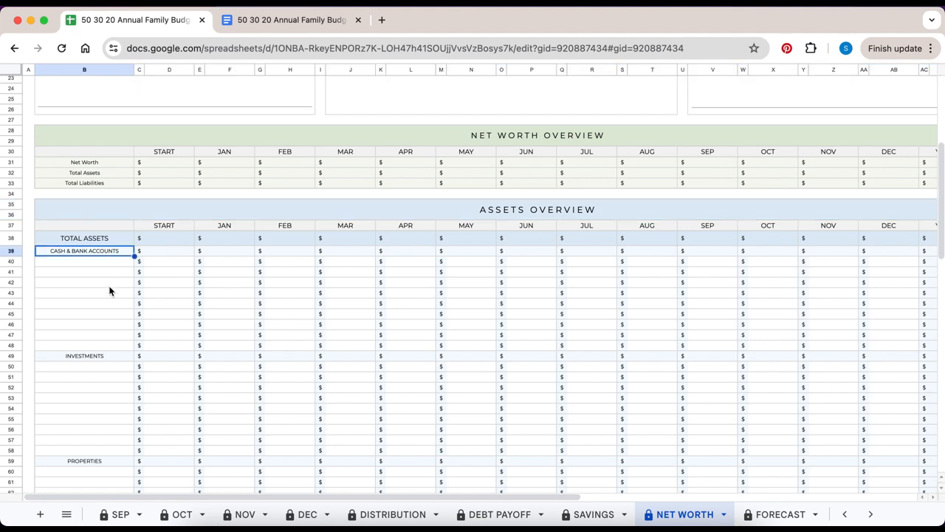
left_click(112, 357)
left_click(164, 261)
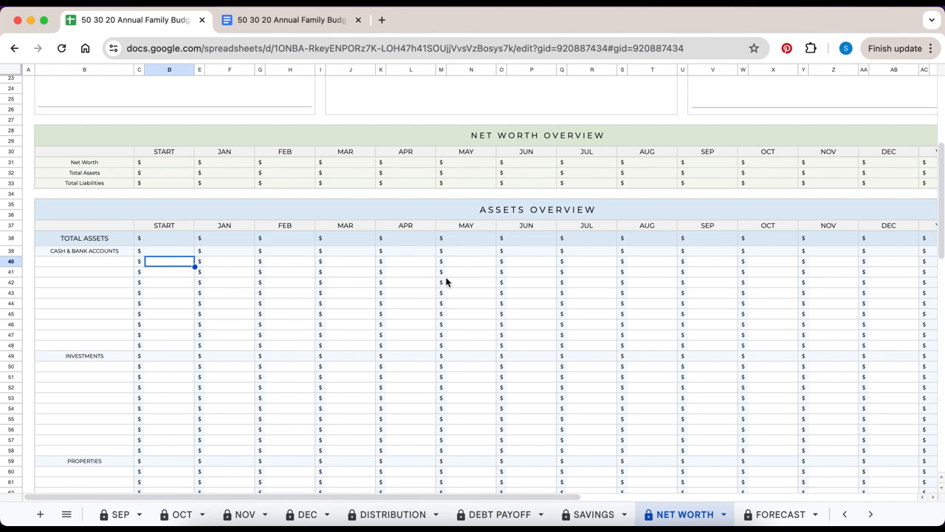
scroll(446, 281, "right", 10)
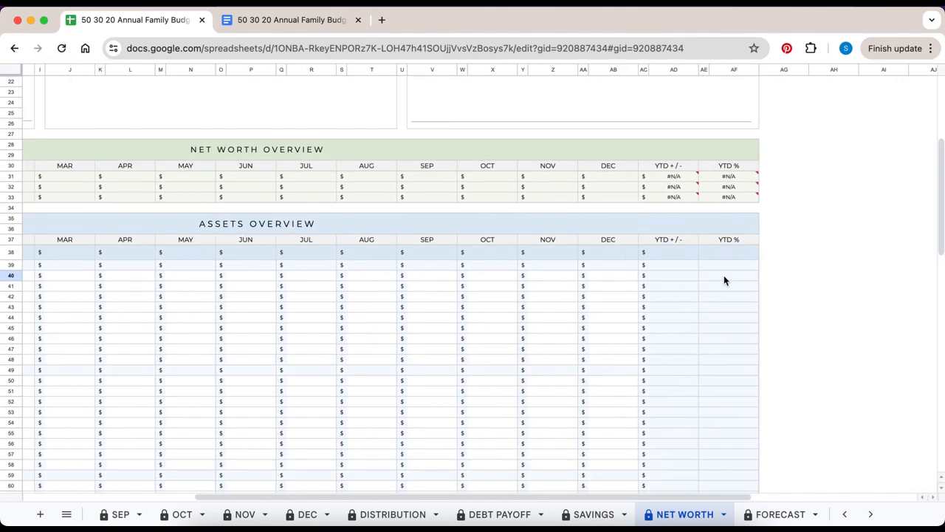
scroll(494, 277, "left", 10)
scroll(494, 277, "down", 3)
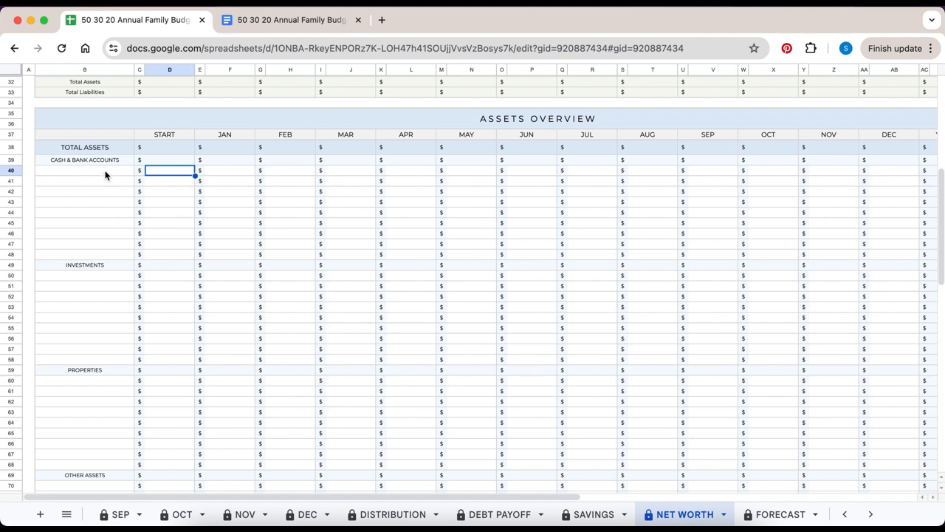
- Enter START values for Checking 15,000, Savings 20,000 and Money Market 35,000 under cash and bank accounts, and 401k 500,000 under investments
left_click(105, 174)
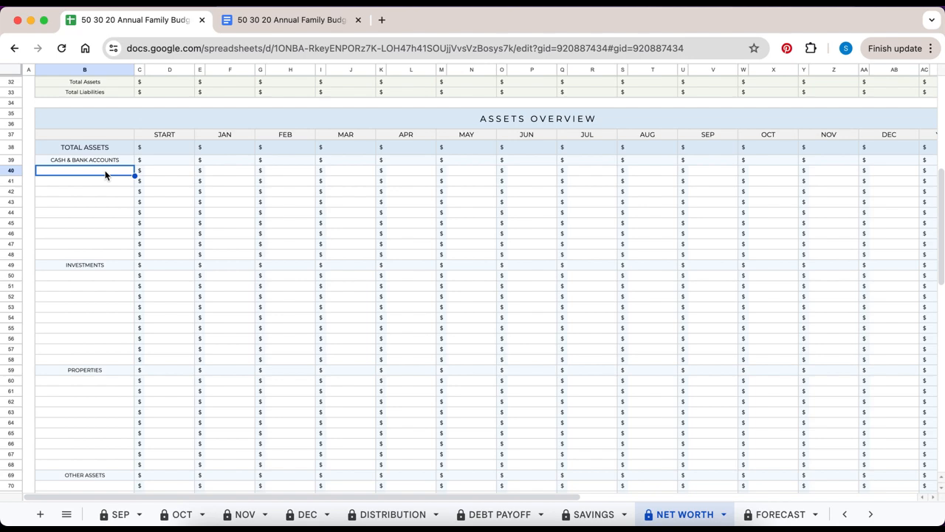
type("Checking")
key("Tab")
key("Tab")
type("15000")
key("Return")
type("Savings")
key("Tab")
key("Tab")
type("20000")
key("Return")
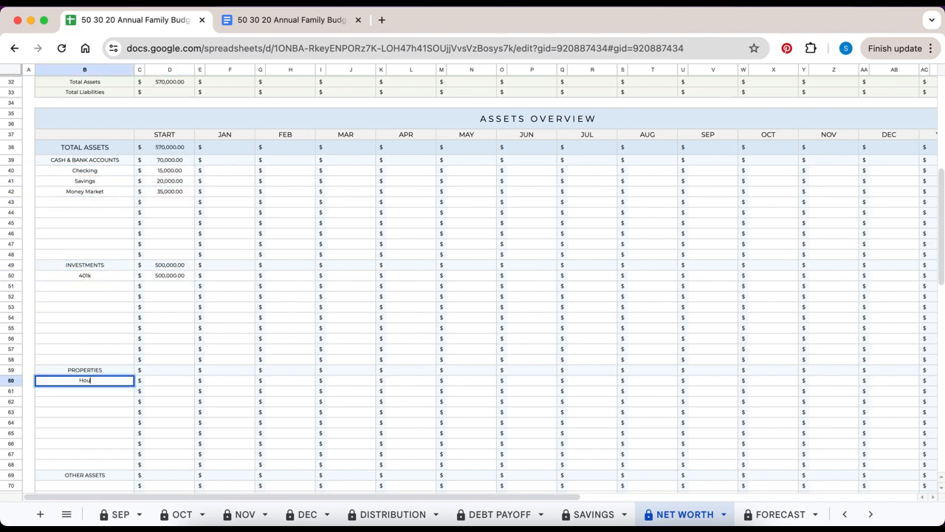
- Add House under properties in the Assets Overview with a START value of 350,000
type("se")
key("Tab")
key("Tab")
type("350000")
key("Return")
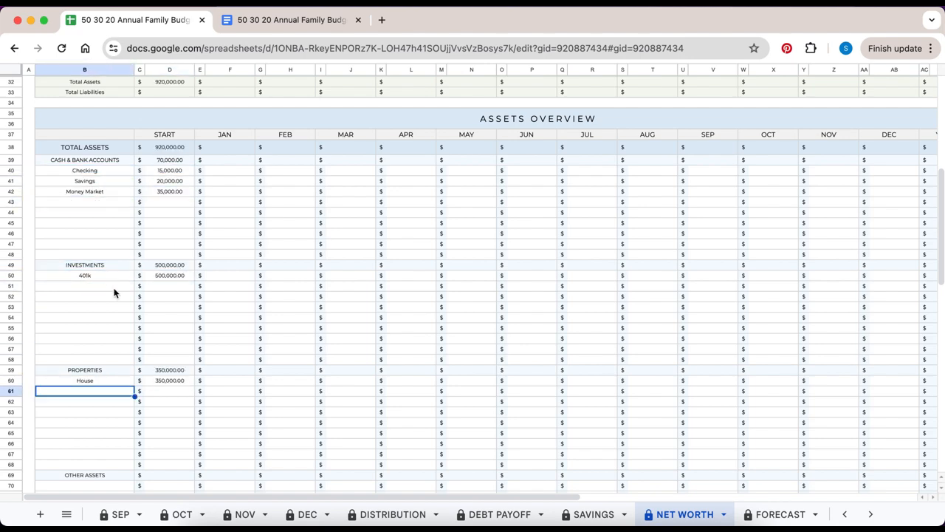
- Enter START short-term debts Credit Card 1 2,000, Credit Card 2 3,000, Personal Loan 8,000, and long-term debts Mortgage 225,000, Car loan 18,000
scroll(115, 293, "down", 8)
scroll(114, 293, "down", 5)
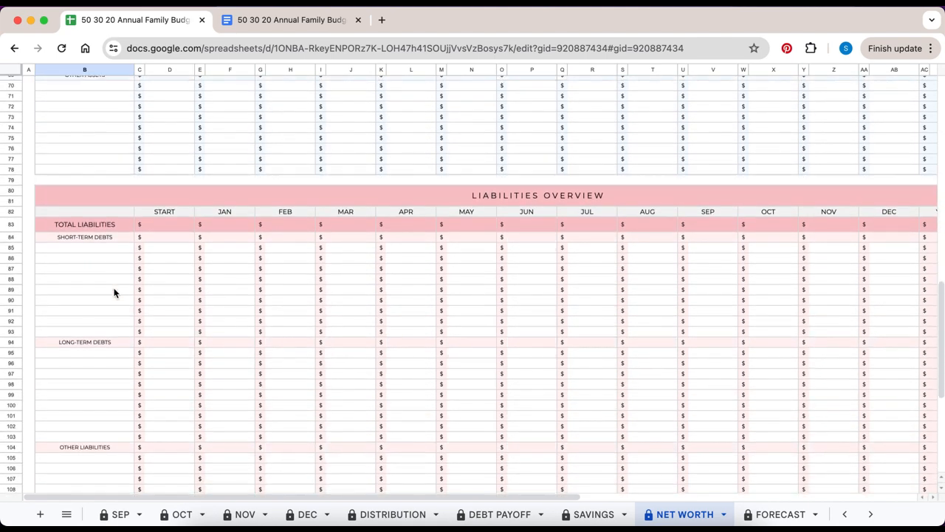
left_click(165, 153)
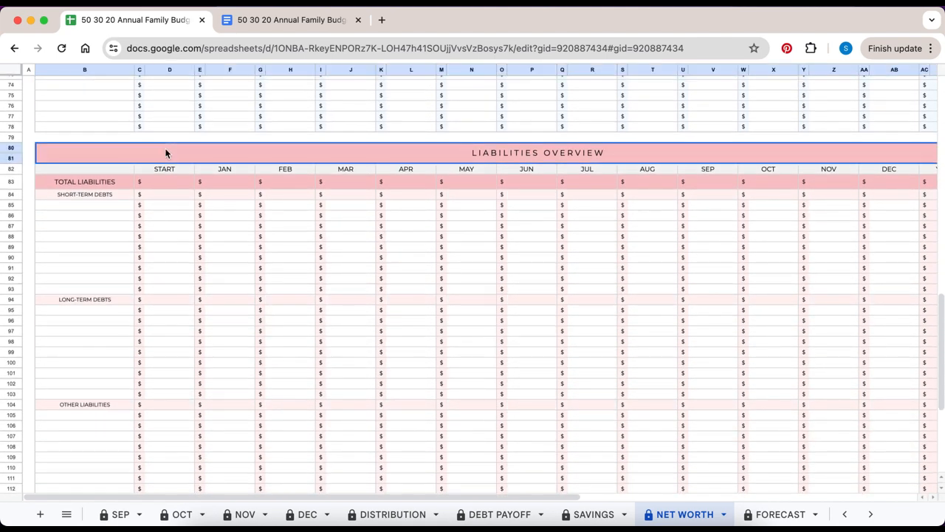
left_click(100, 207)
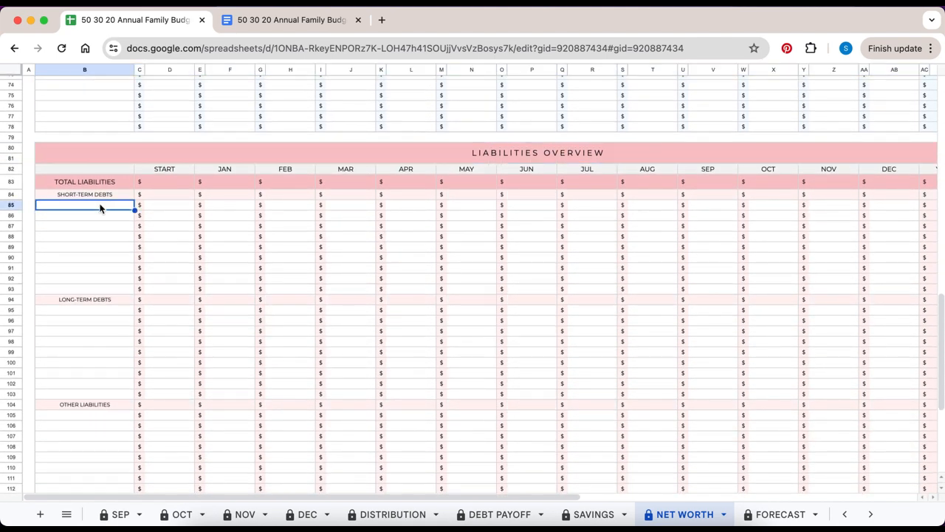
type("Credit Card 1")
key("Tab")
key("Tab")
type("2000")
key("Return")
type("Credit Card 2")
key("Tab")
key("Tab")
type("3000")
key("Return")
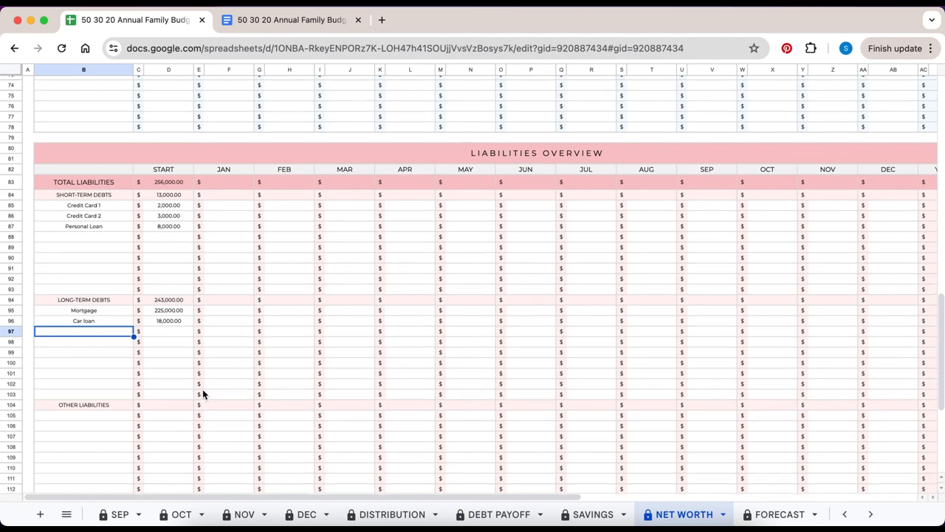
- Review the net worth summary cards, the growth and asset distribution charts, and the Net Worth Overview table
scroll(203, 388, "up", 20)
scroll(202, 394, "up", 1)
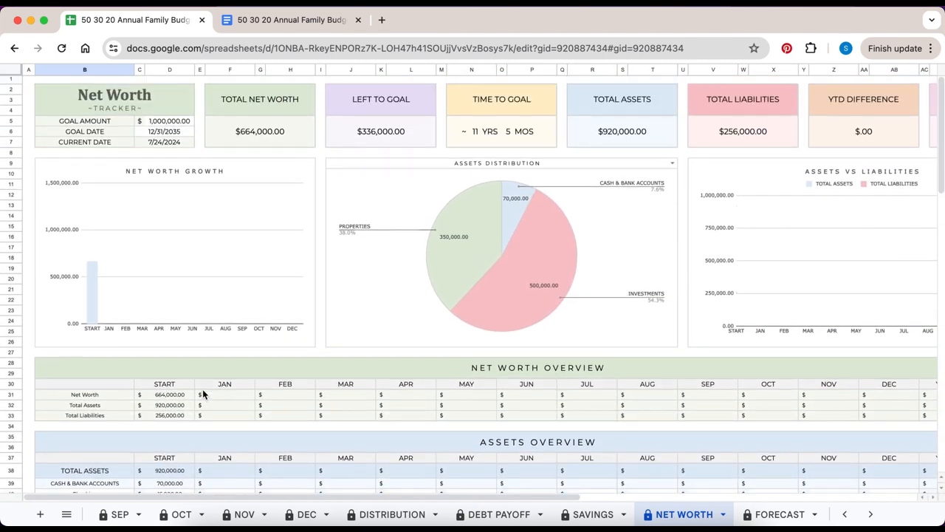
scroll(210, 406, "down", 2)
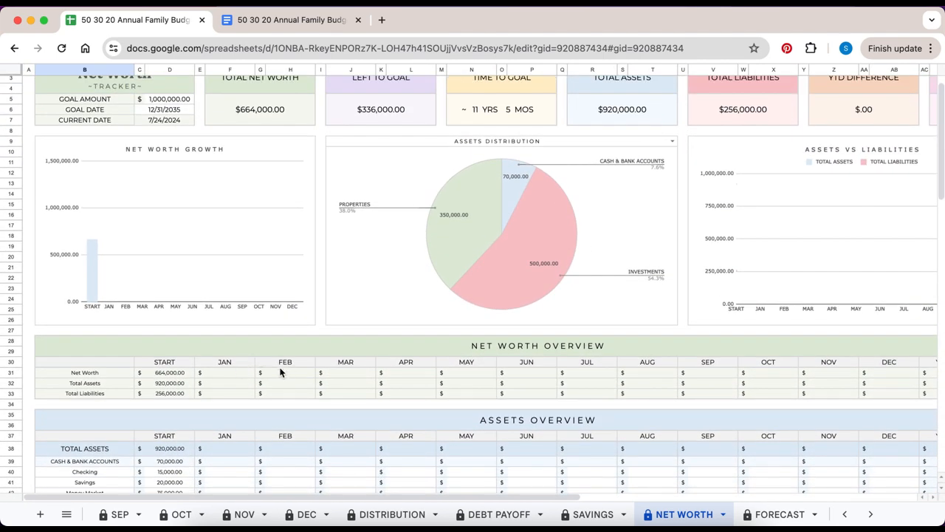
scroll(359, 354, "up", 1)
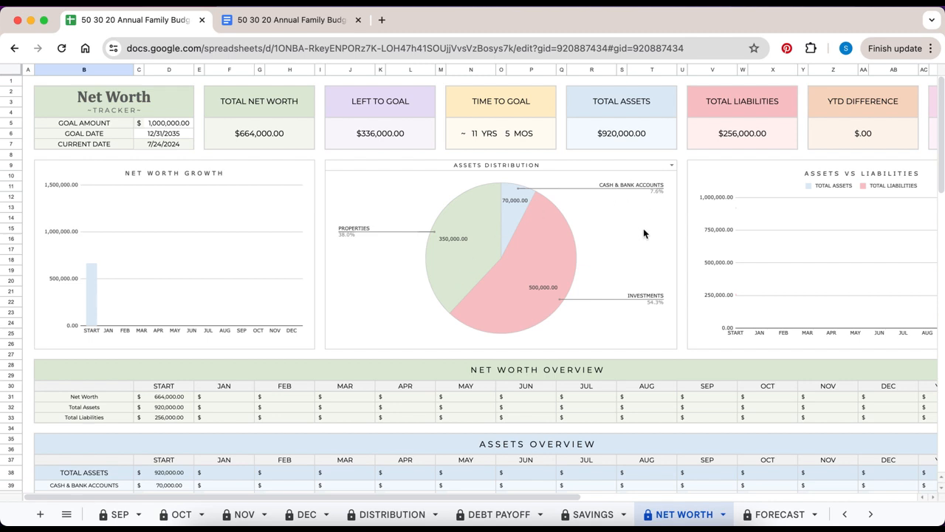
- Switch the distribution chart to liabilities and back to assets, and check the Assets vs Liabilities chart
left_click(672, 165)
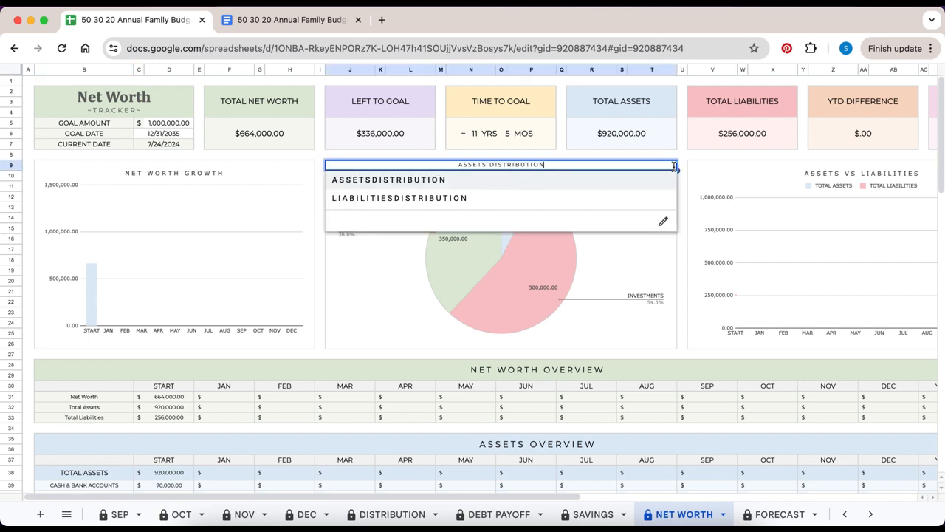
left_click(476, 198)
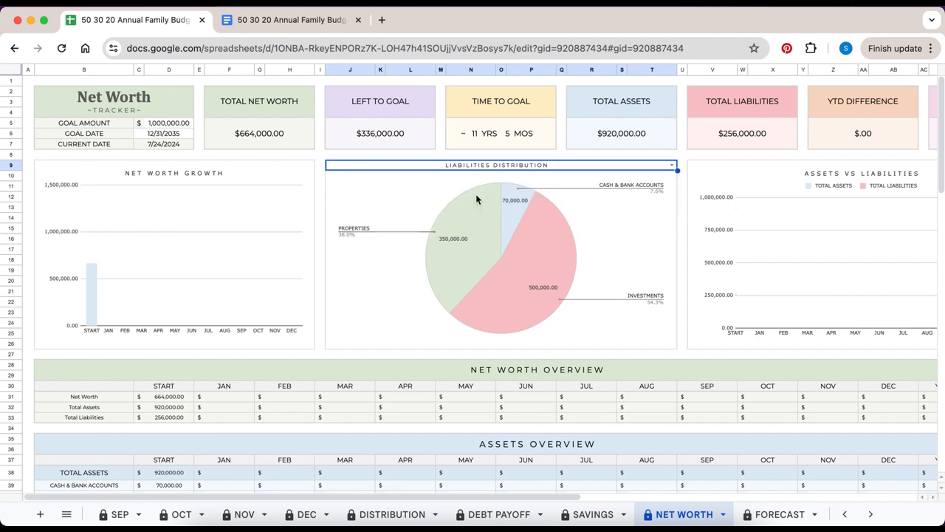
left_click(672, 166)
left_click(641, 181)
scroll(620, 257, "right", 5)
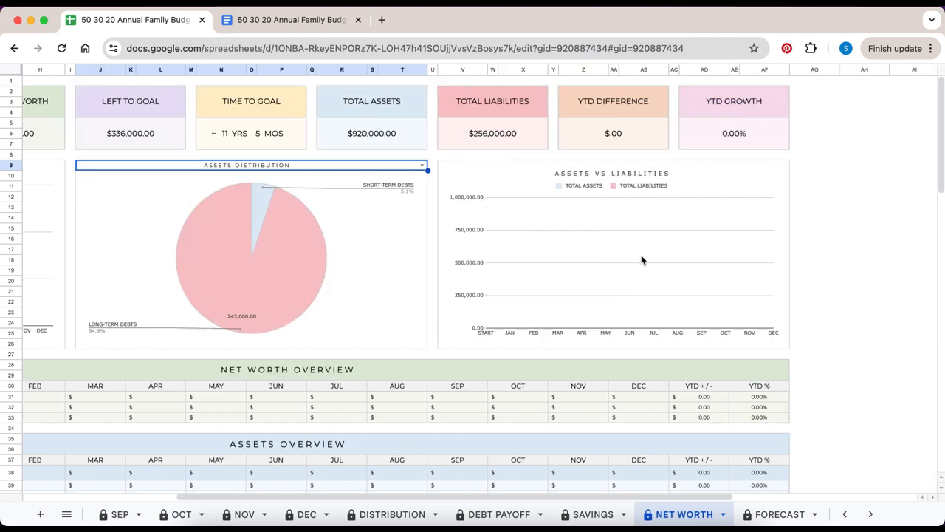
left_click(671, 260)
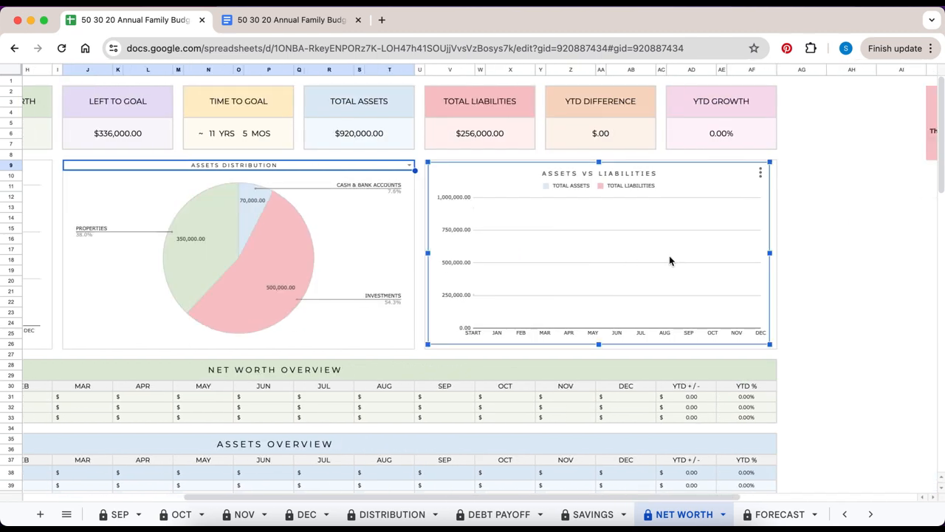
scroll(553, 253, "left", 5)
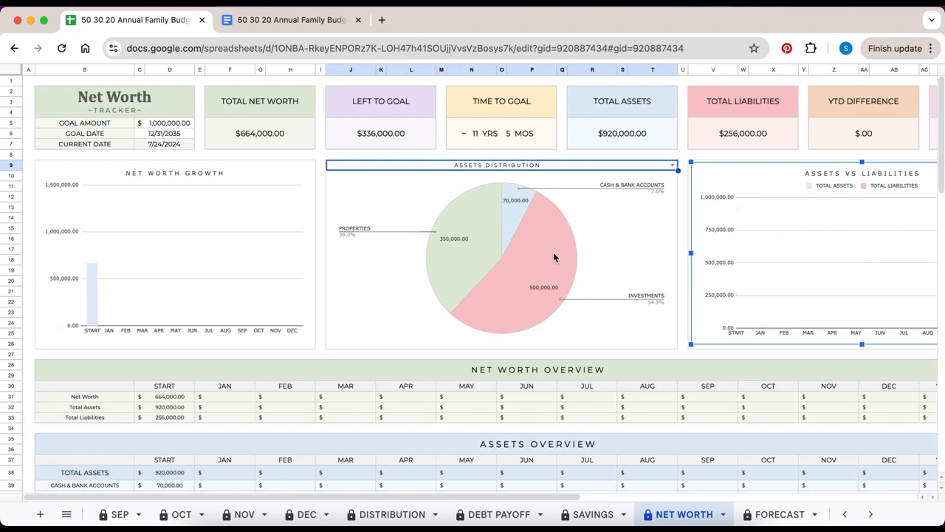
- Enter JAN asset values Checking 16,000, Savings 25,000, Money Market 36,000 and 401k 505,000 in the Assets Overview
scroll(553, 254, "down", 5)
scroll(551, 256, "down", 1)
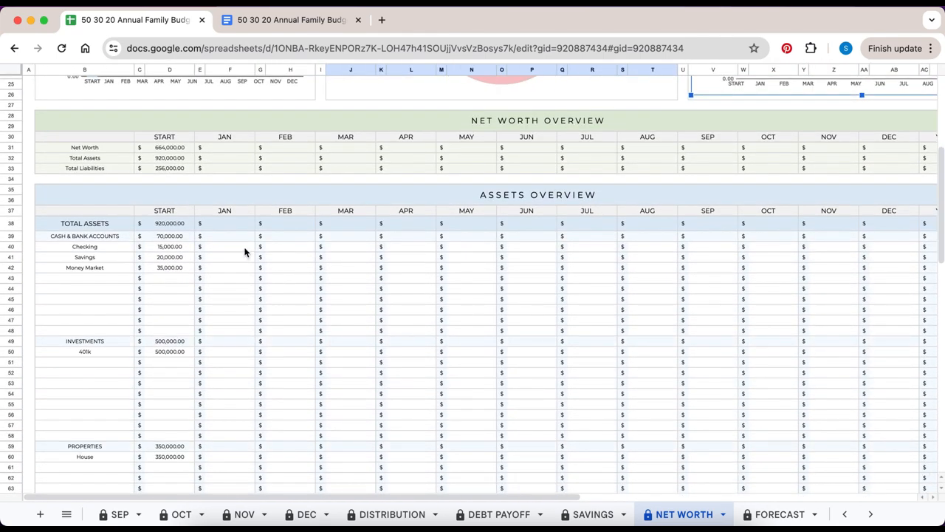
left_click(245, 249)
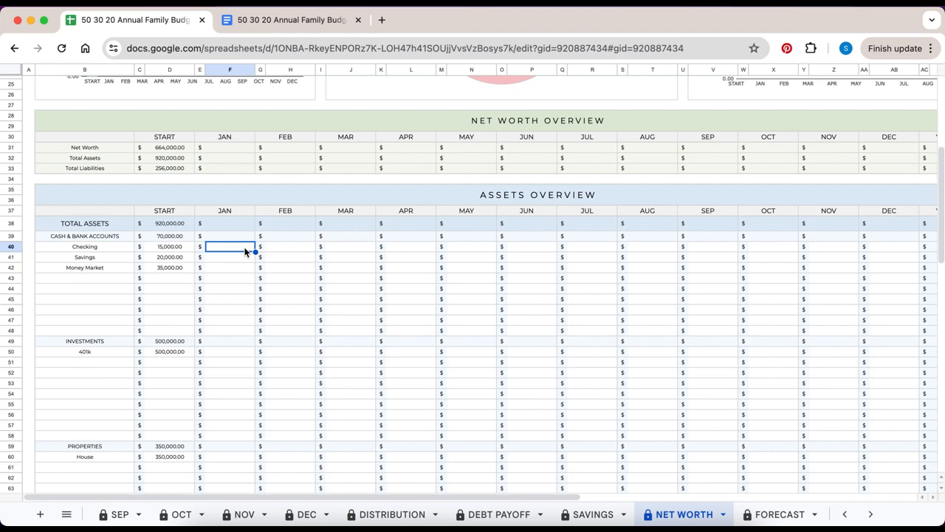
type("20000")
key("Return")
type("22000")
key("Return")
type("35000")
left_click(230, 352)
type("505000")
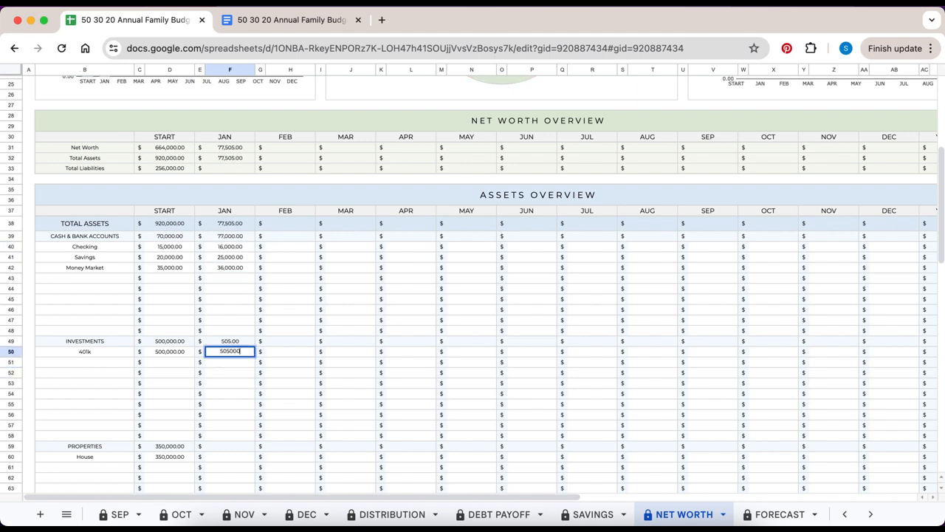
- Enter JAN values House 355,000, Credit Card 1 1,900, Credit Card 2 2,500, Personal Loan 7,500, Mortgage 223,000 and Car loan 17,000
scroll(244, 325, "down", 5)
type("7000")
key("Return")
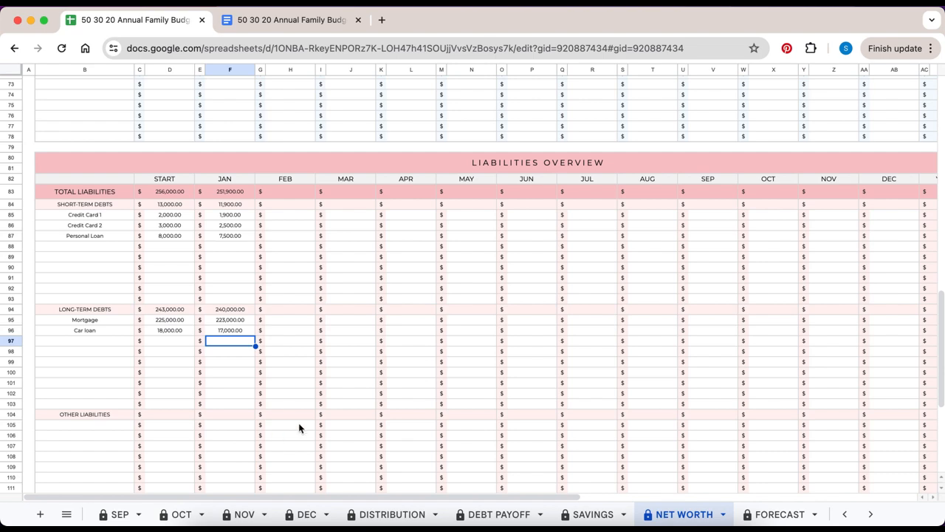
scroll(298, 423, "up", 6)
scroll(298, 422, "up", 10)
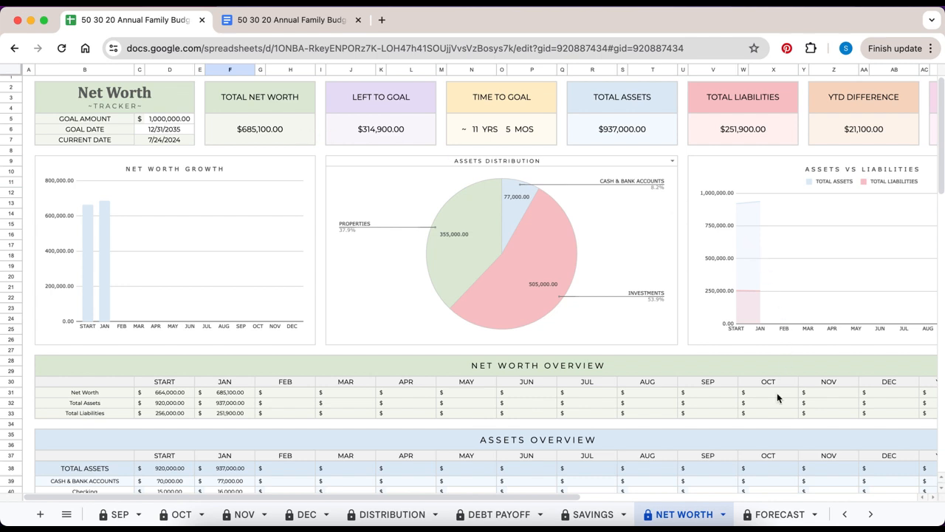
- In the 52-Week Budget Forecast, set the start date to July 1, 2024 and the first opening balance to 500
left_click(775, 516)
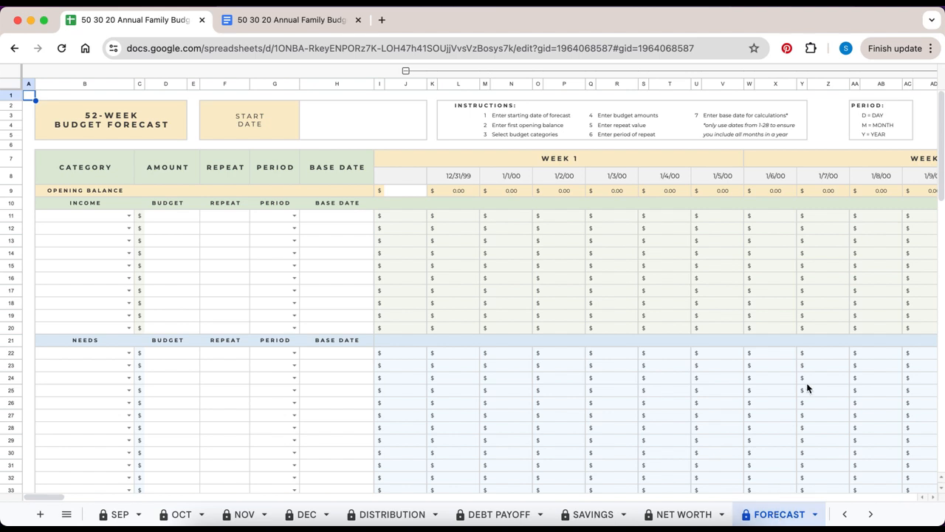
left_click(390, 120)
type("7/1")
key("Return")
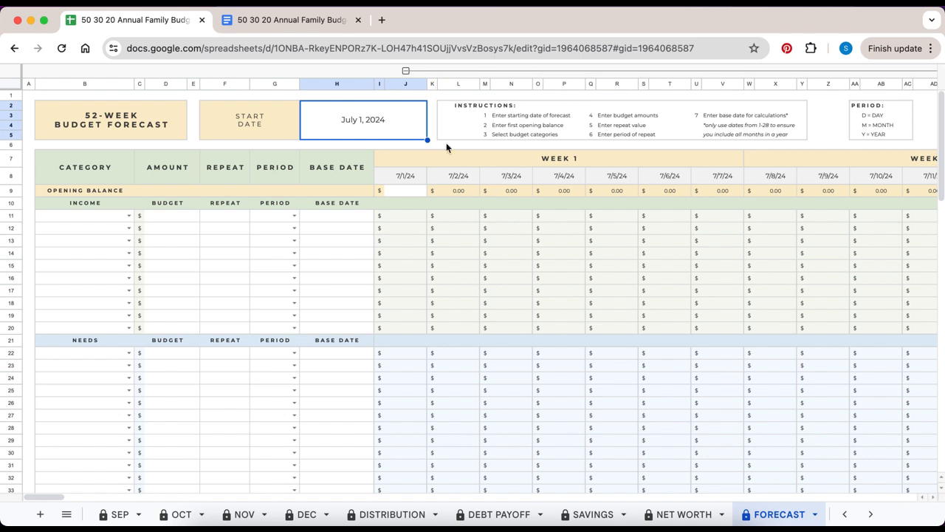
left_click(414, 191)
type("500")
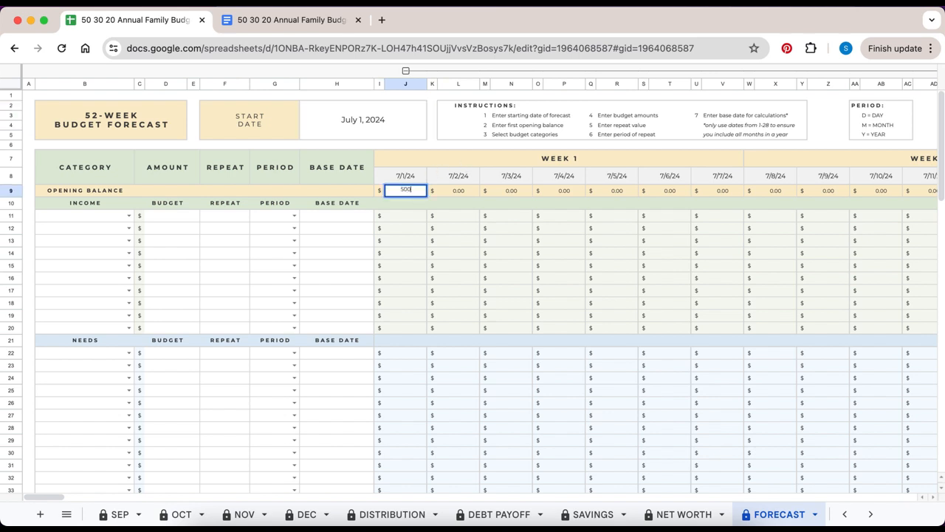
key("Return")
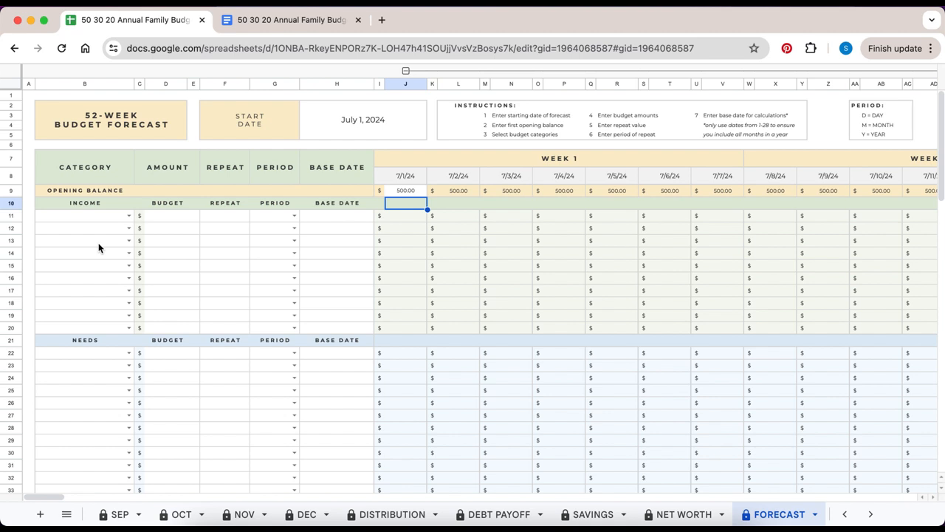
- Examine the first income row's category choices, budget and repeat cells, period options and base date cell
left_click(129, 216)
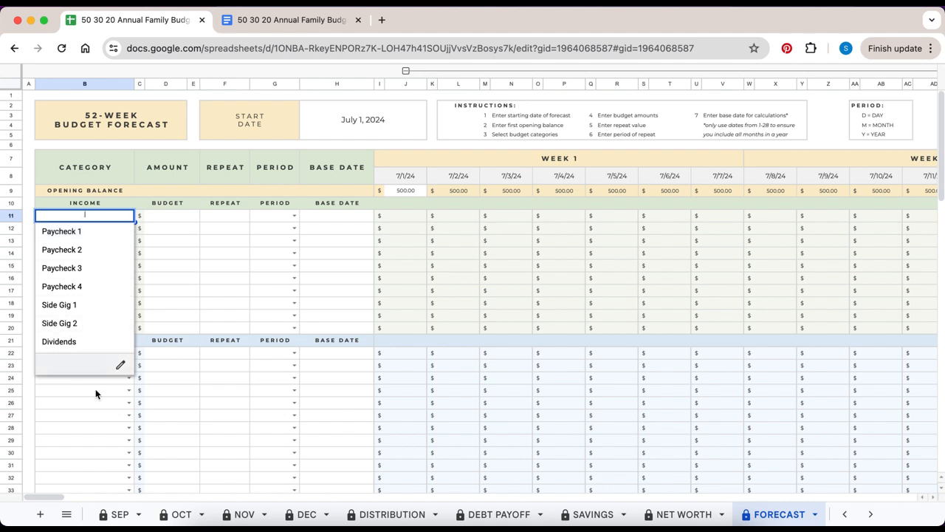
left_click(92, 410)
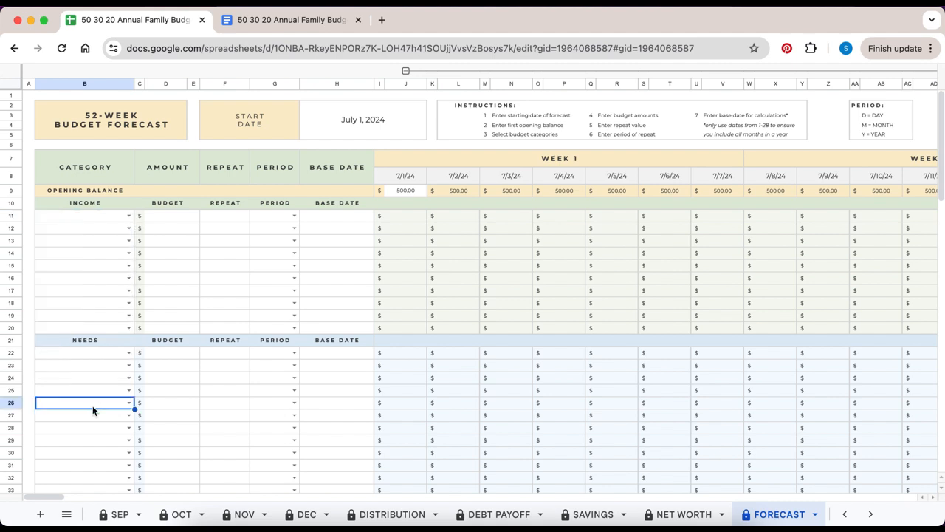
left_click(172, 217)
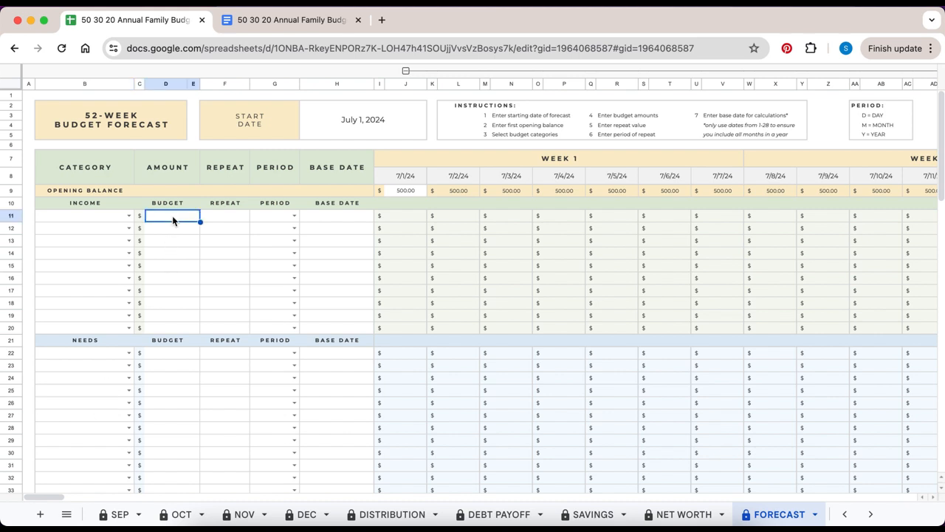
left_click(217, 218)
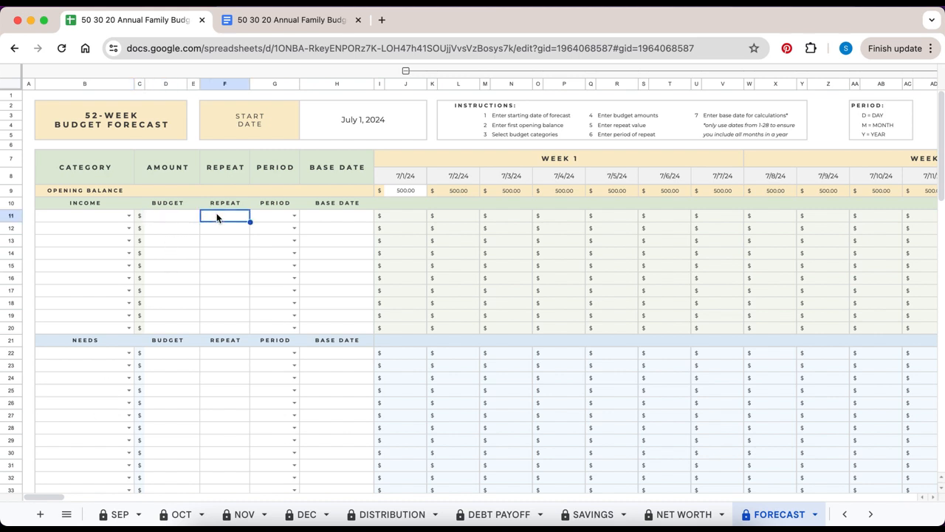
left_click(293, 216)
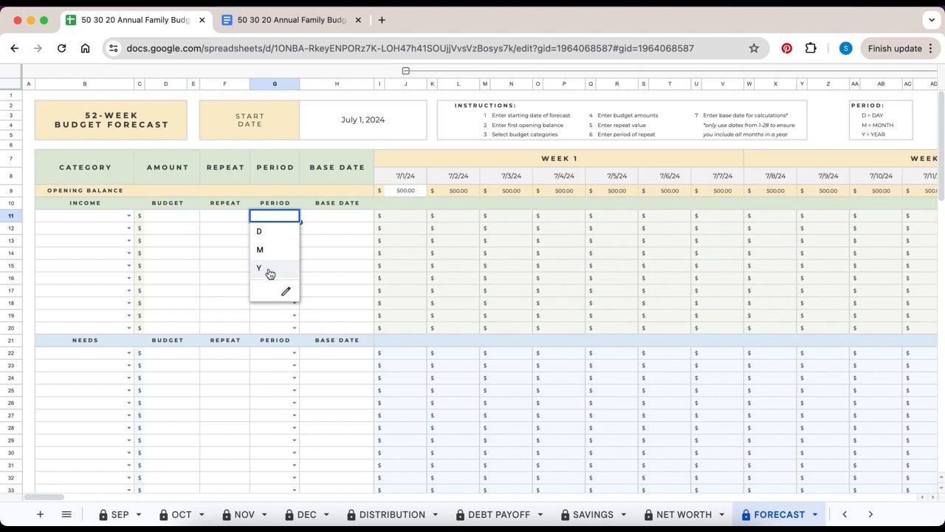
left_click(330, 218)
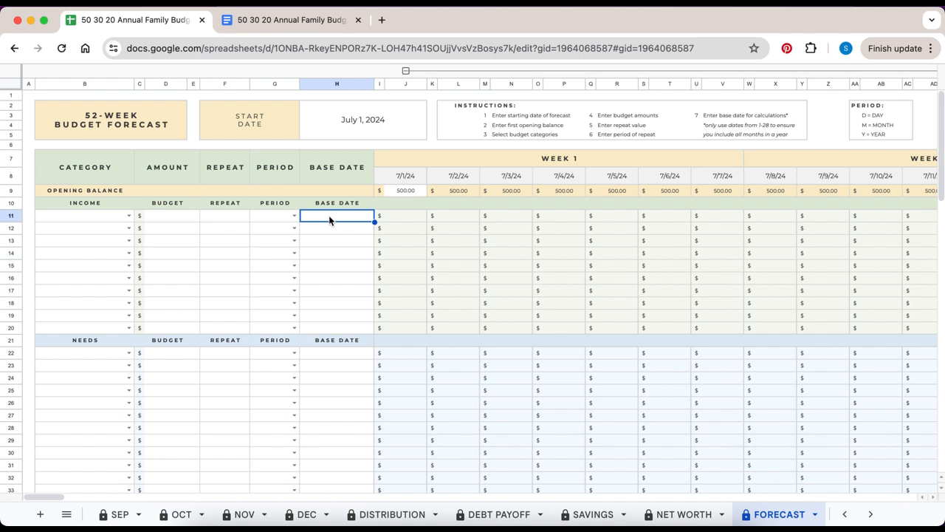
- Add income Paychecks 1 to 4 of 2,500, 1,300, 1,200 and 1,500, repeat 28, period D, base dates June 7, 14, 21 and 28, 2024
left_click(102, 218)
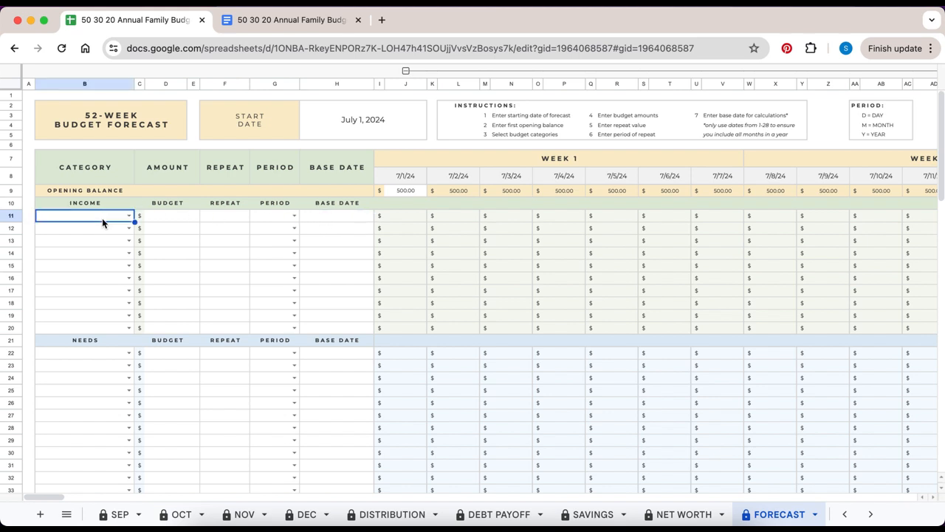
type("Paycheck 1")
key("Tab")
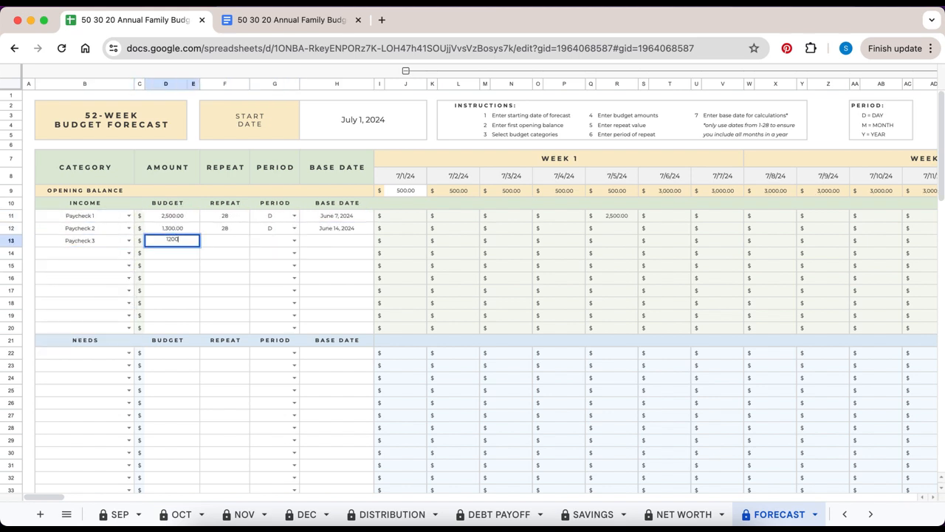
type("d")
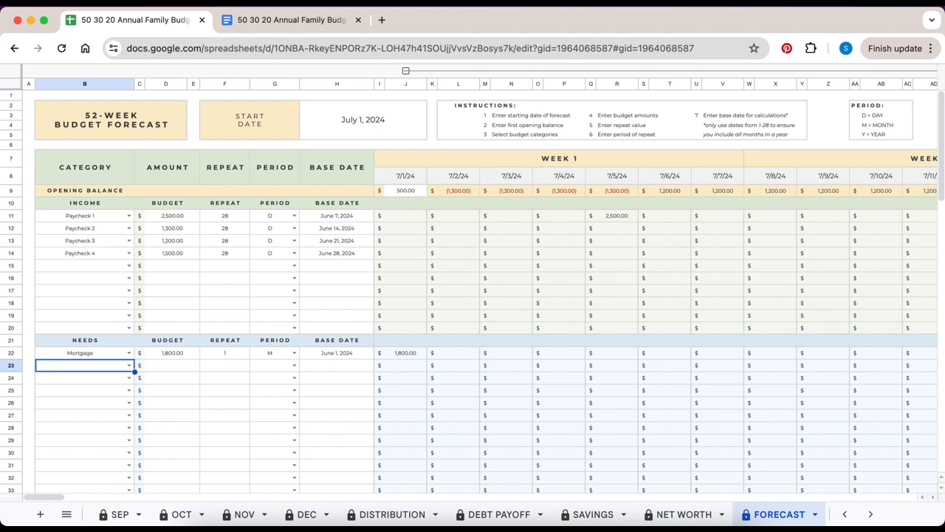
- Add needs monthly Mortgage 1,800, Electricity 200, Natural Gas 75 and Water 150, Fuel 50 every 7 days, Personal Care 50 every 14 days, with June base dates
type("6/15")
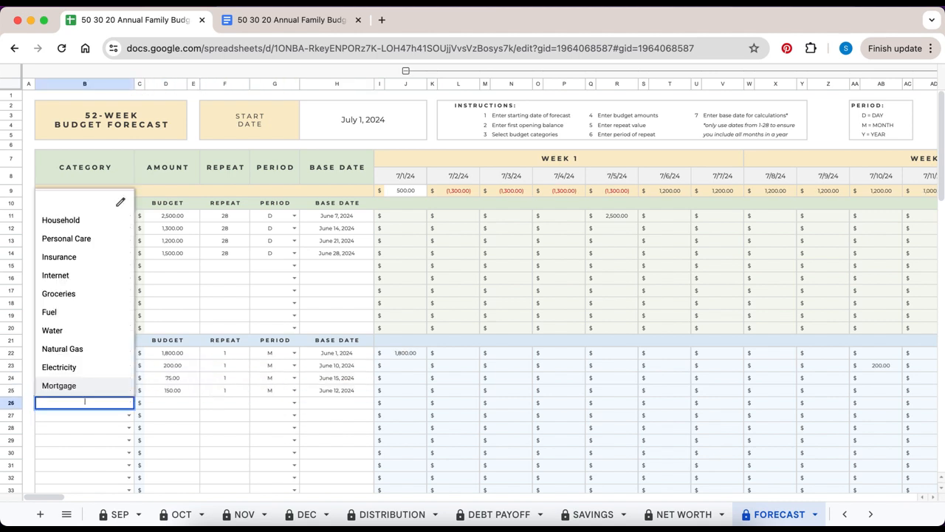
type("6/")
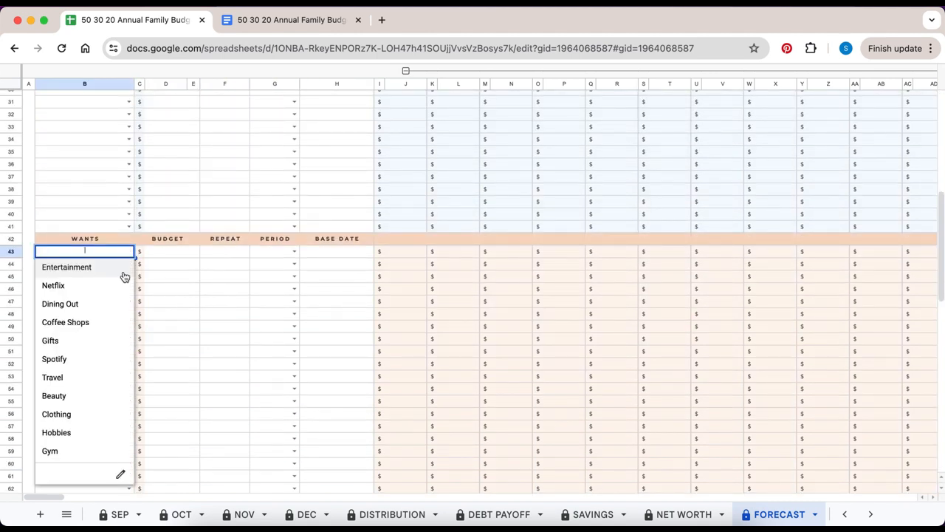
- Add wants Entertainment 25 (7 days, June 5), Dining Out 25 (7 days, June 10), Coffee Shops 5 (3 days, June 1), Gifts and Clothing
type("6")
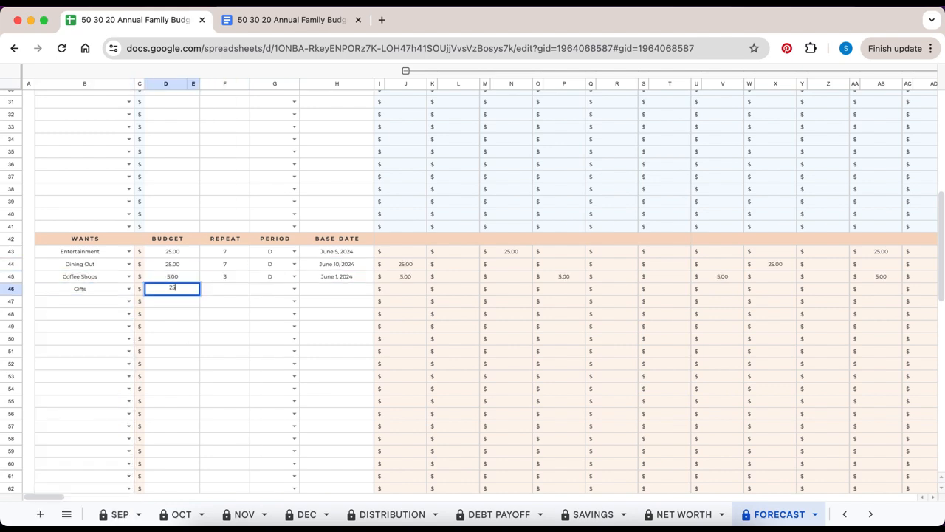
type("Clothing")
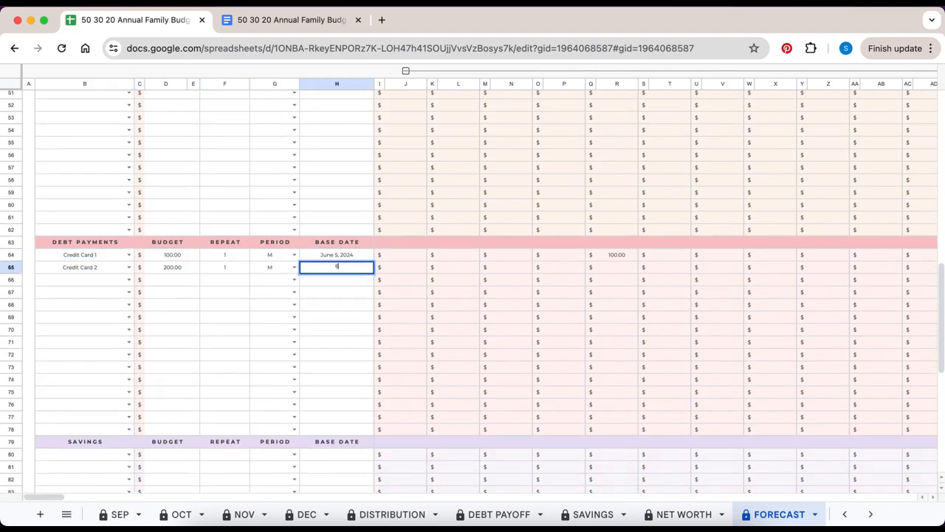
- Add monthly debt payments Credit Card 1 100 (June 5), Credit Card 2 200 (June 10), Student Loan 175 (June 15), Auto Loan 250 (June 20)
type("6/")
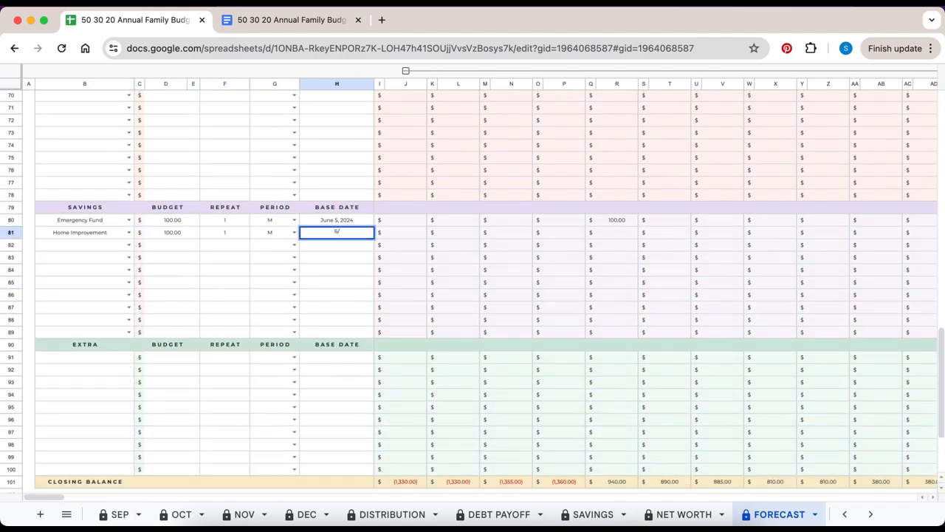
- Add monthly savings Emergency Fund 100 (June 5), Home Improvement 100 (June 12), Vacation 100 (June 19), College Fund 200 (June 25)
type("6/")
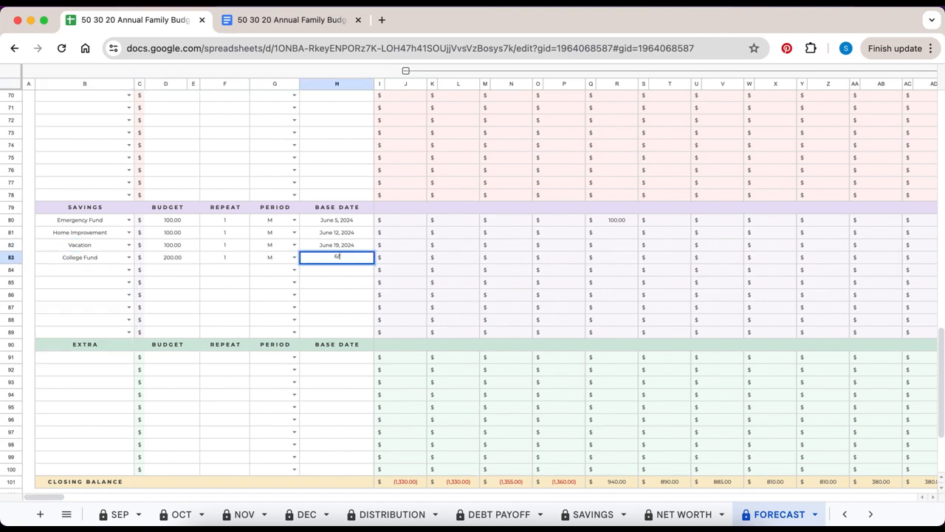
key("Return")
- Review how the repeat, period and base date entries schedule the income and needs rows in the forecast
scroll(162, 277, "up", 10)
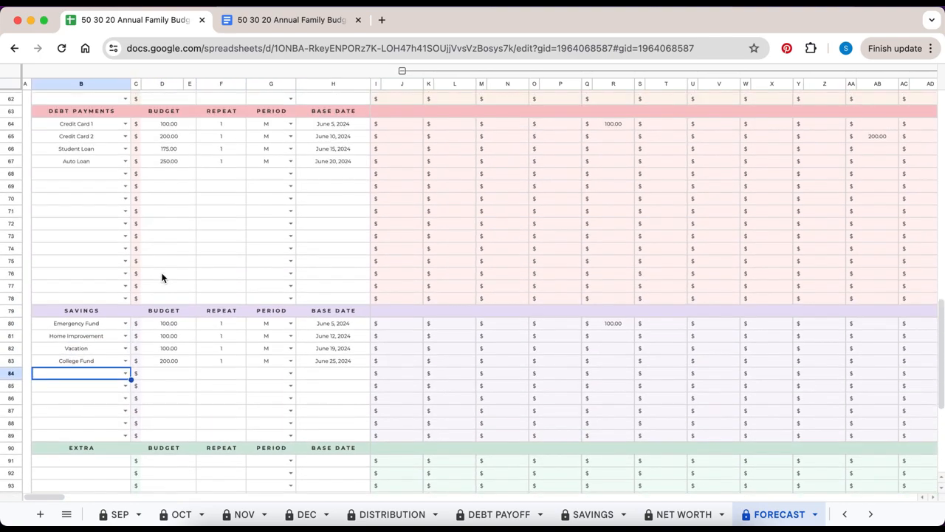
scroll(163, 277, "up", 14)
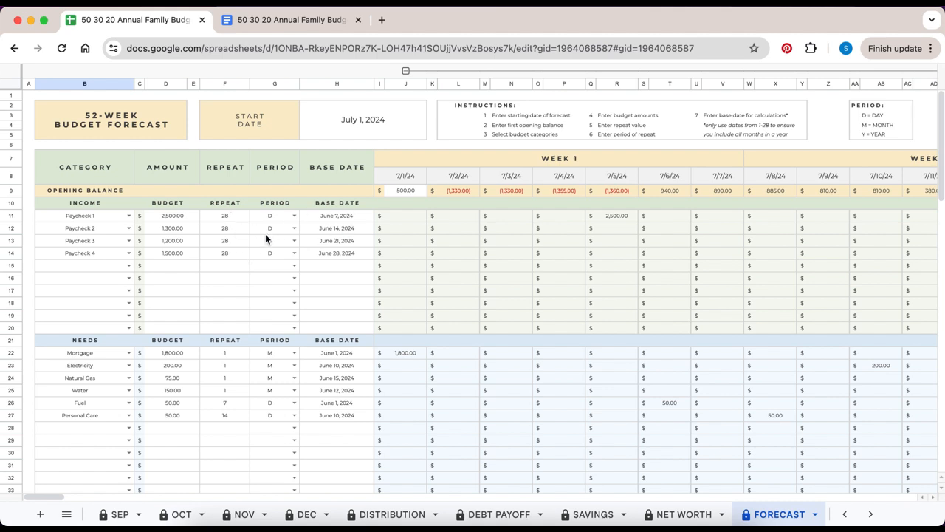
left_click(235, 206)
left_click(273, 208)
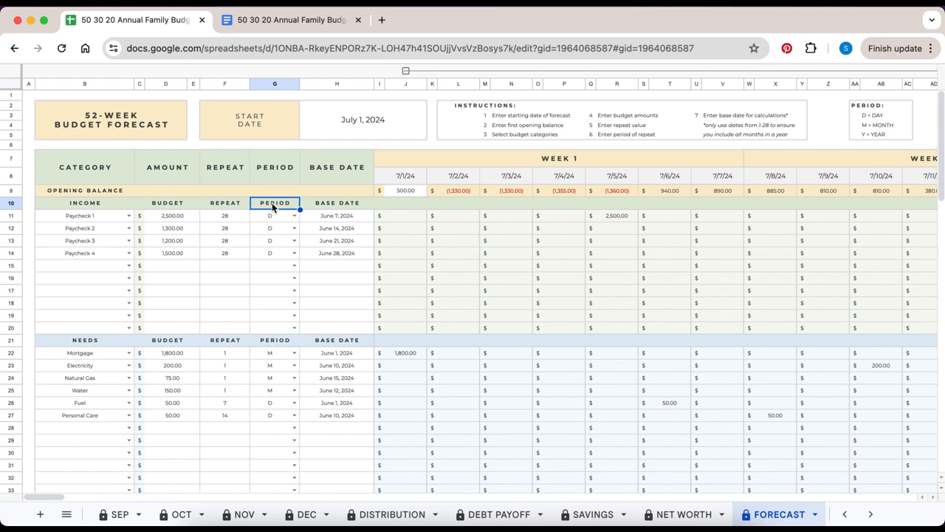
left_click(228, 217)
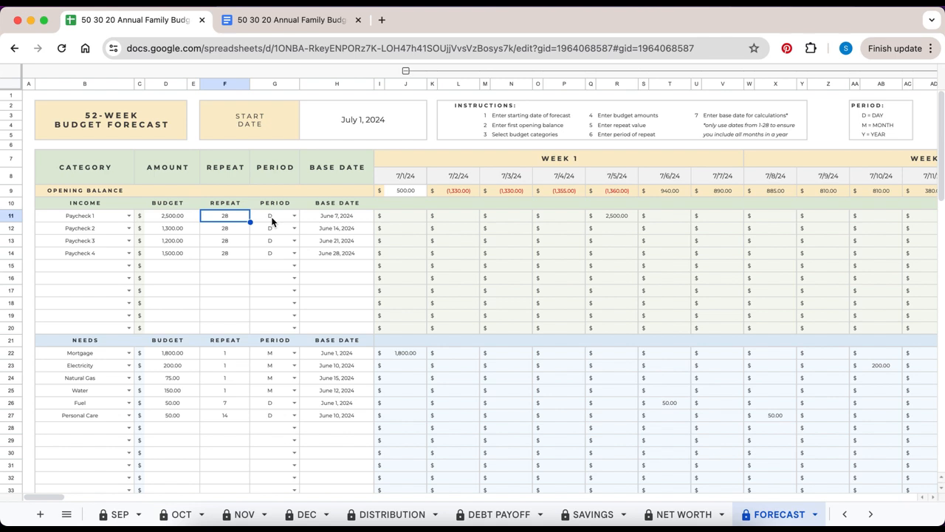
left_click(316, 220)
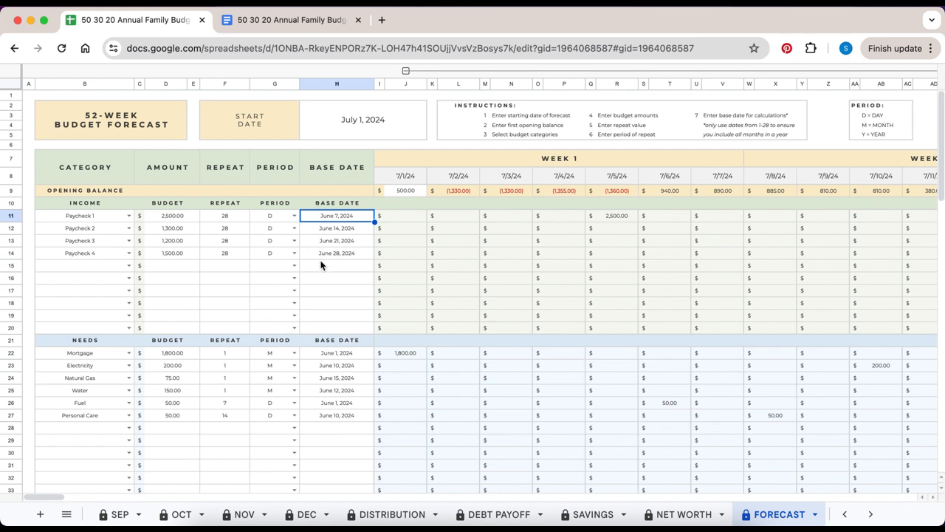
scroll(275, 266, "down", 3)
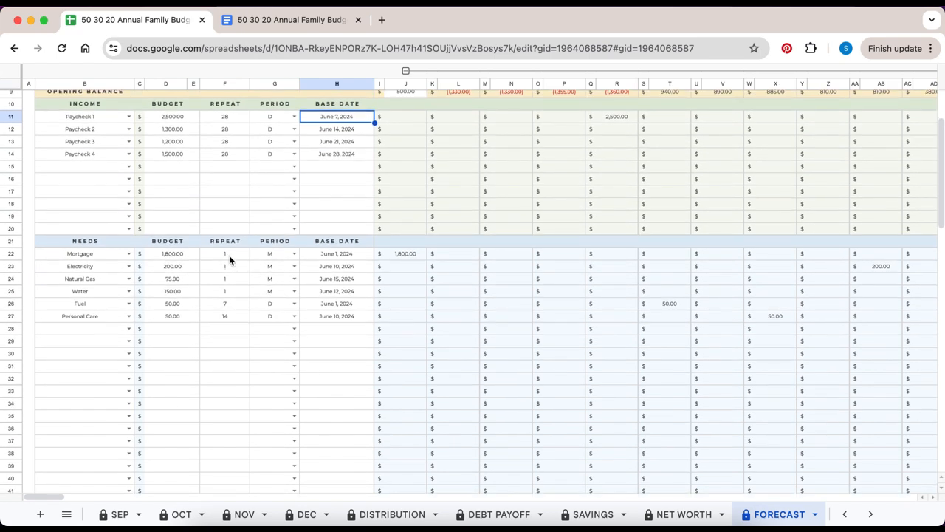
- Examine the Mortgage row's repeat and period entries and how the income and needs amounts fall across the first five weeks of the forecast
left_click(229, 255)
left_click(261, 257)
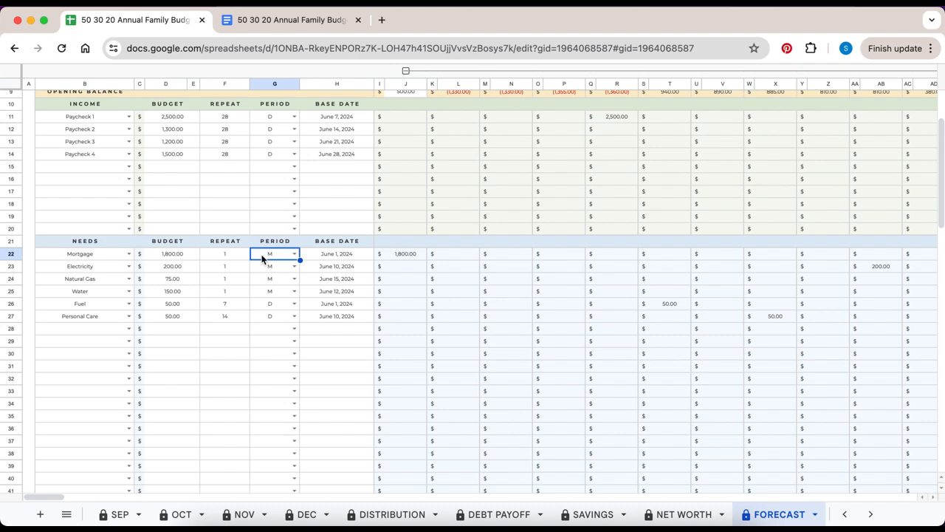
scroll(262, 258, "up", 4)
scroll(261, 258, "right", 5)
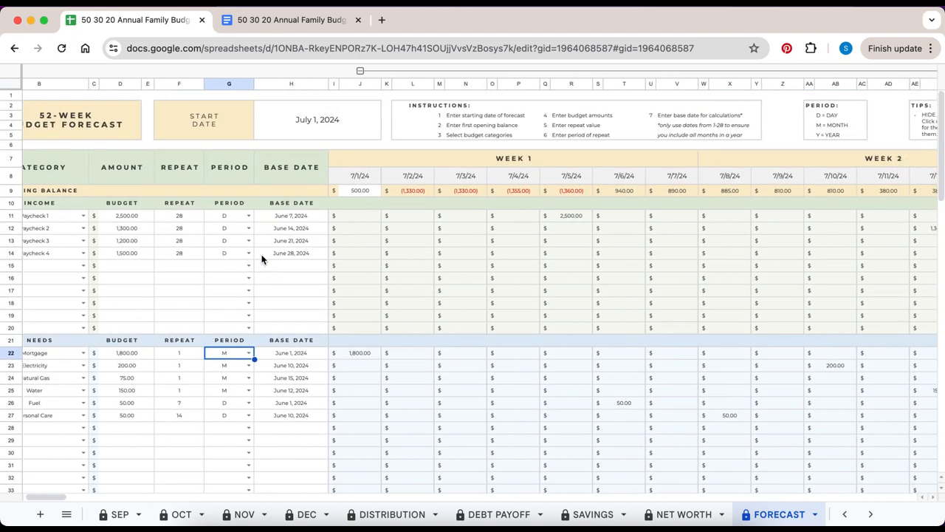
scroll(262, 258, "right", 15)
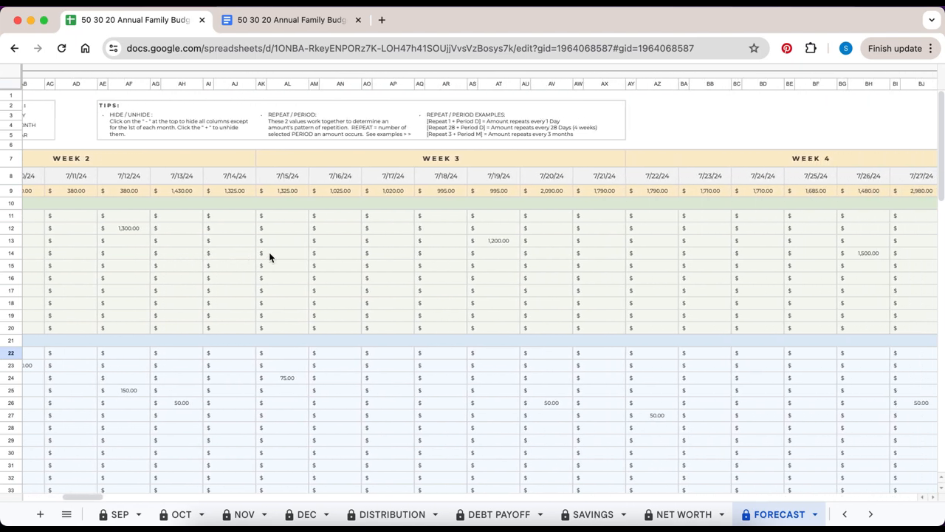
scroll(270, 255, "right", 8)
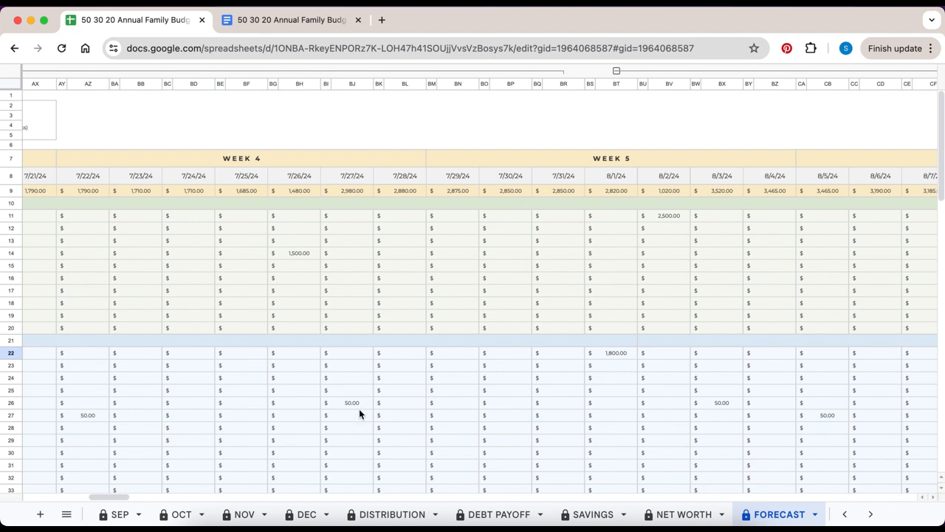
- Compare the 7/27/24 closing balance with the 7/28/24 opening balance, and follow the daily opening balances through the following weeks
left_click(347, 193)
scroll(350, 251, "down", 15)
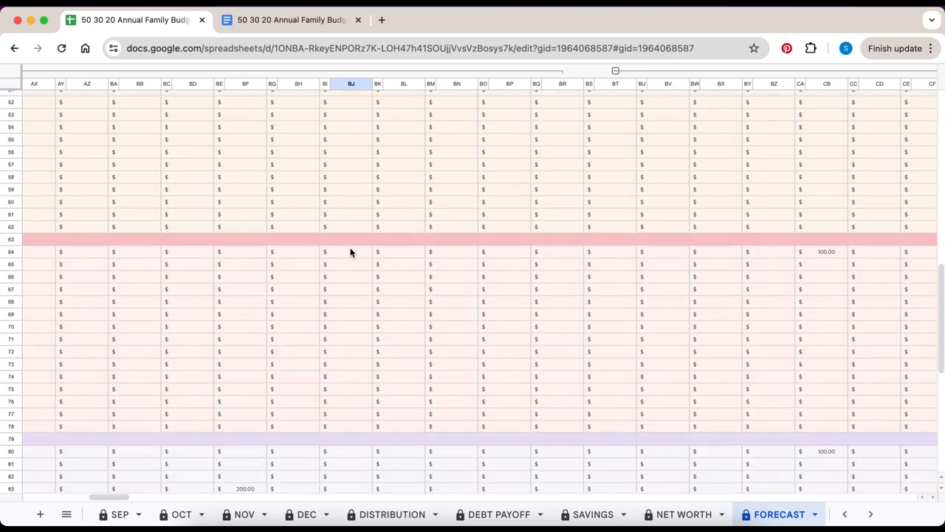
left_click(355, 358)
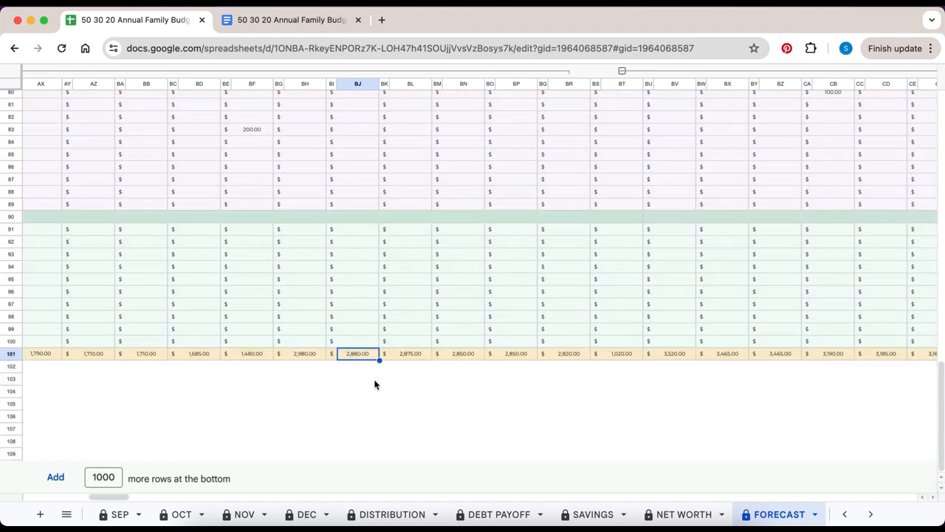
scroll(420, 334, "up", 15)
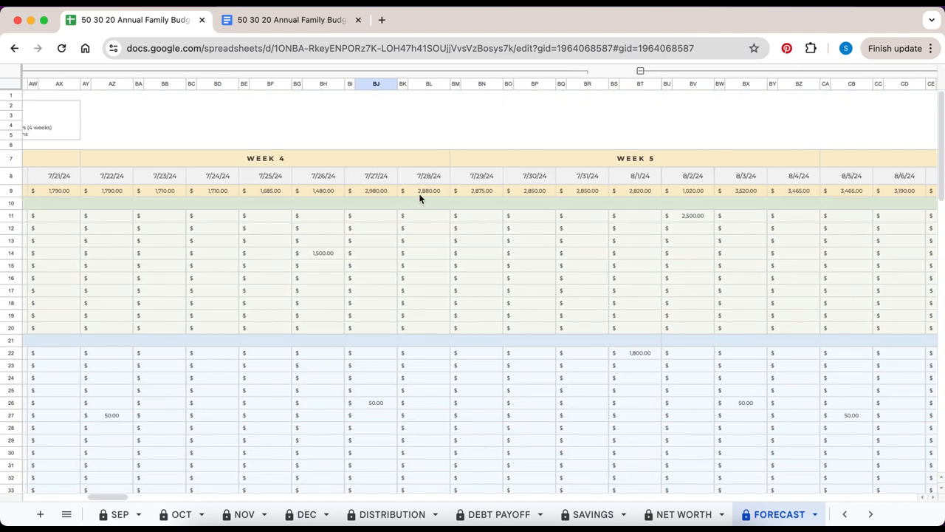
left_click(426, 190)
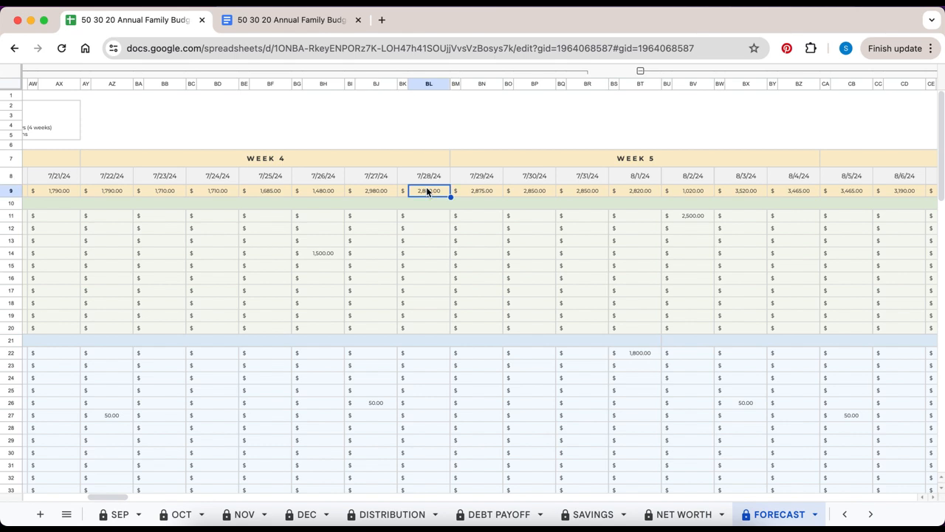
scroll(426, 191, "right", 15)
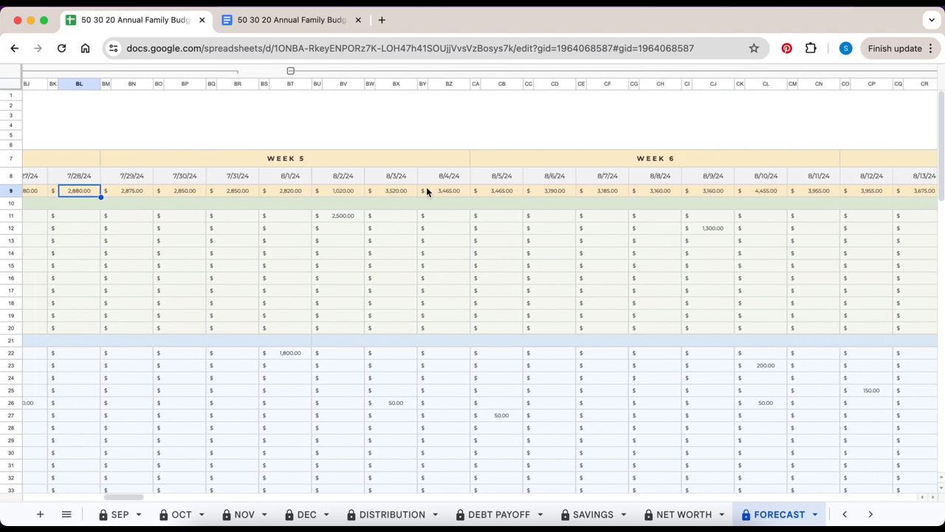
scroll(426, 191, "right", 10)
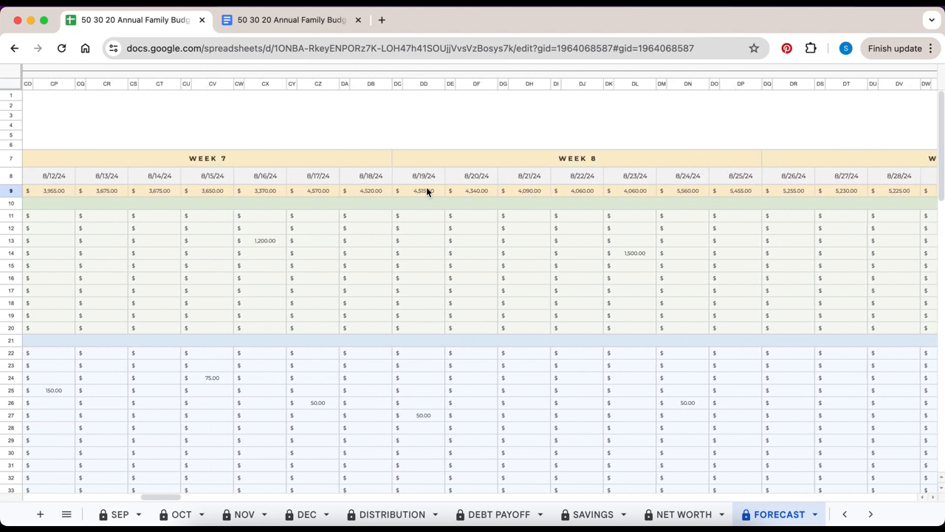
scroll(428, 191, "left", 15)
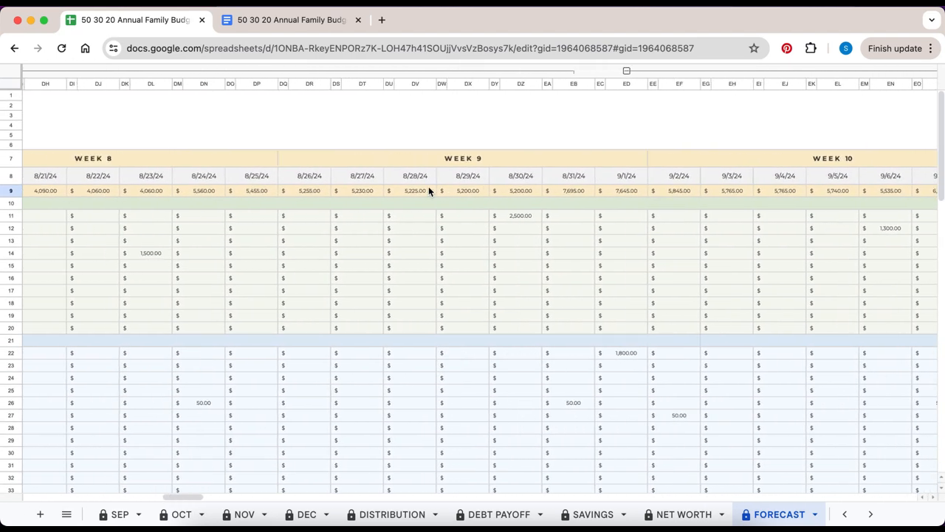
scroll(428, 191, "left", 20)
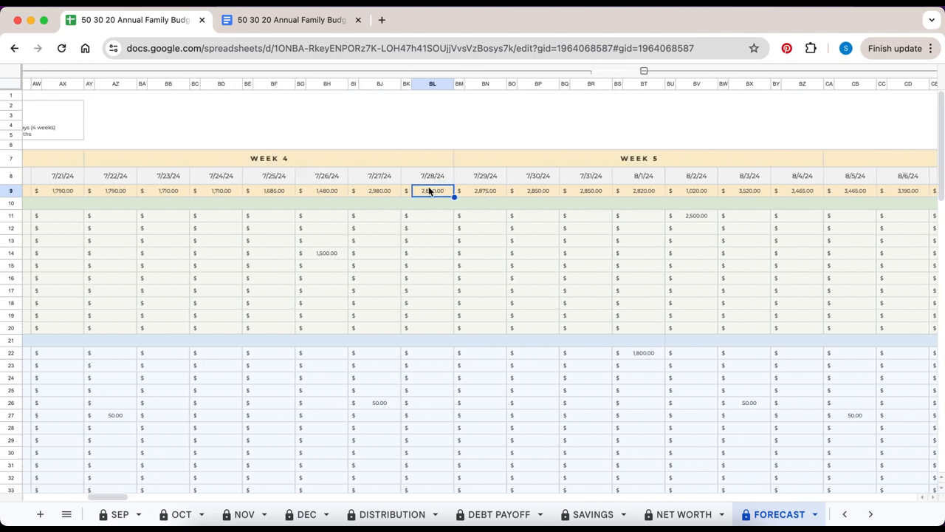
scroll(428, 190, "left", 10)
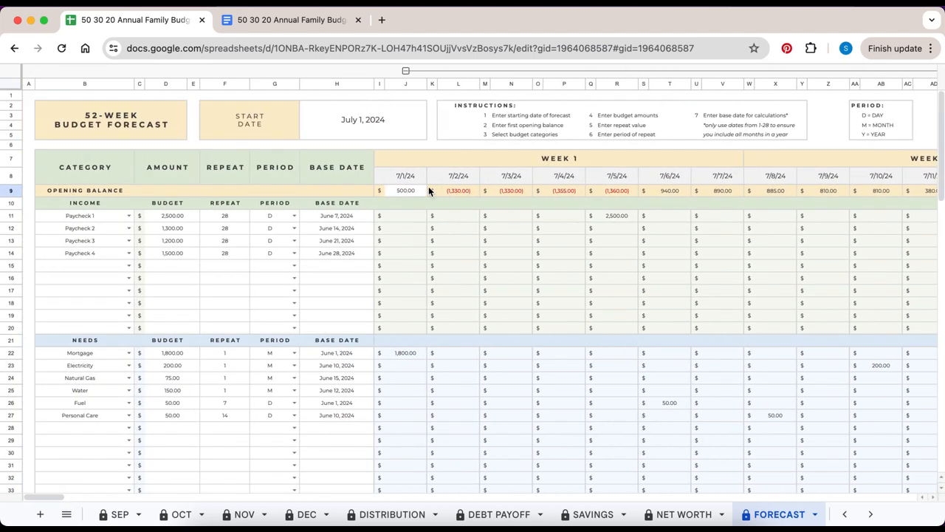
scroll(429, 188, "right", 1)
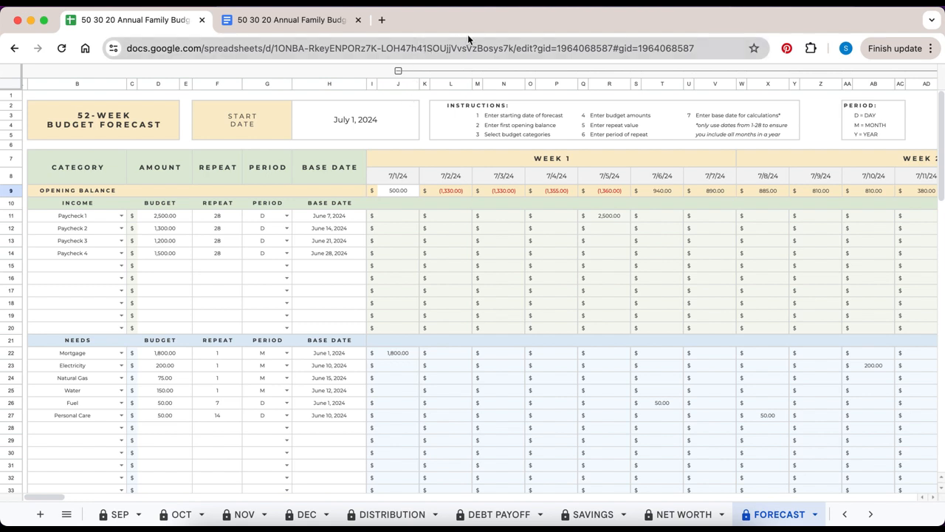
- Collapse the July day columns to the first of the month, suppressing the protected-range warning for 5 minutes, and check the remaining August columns
left_click(399, 73)
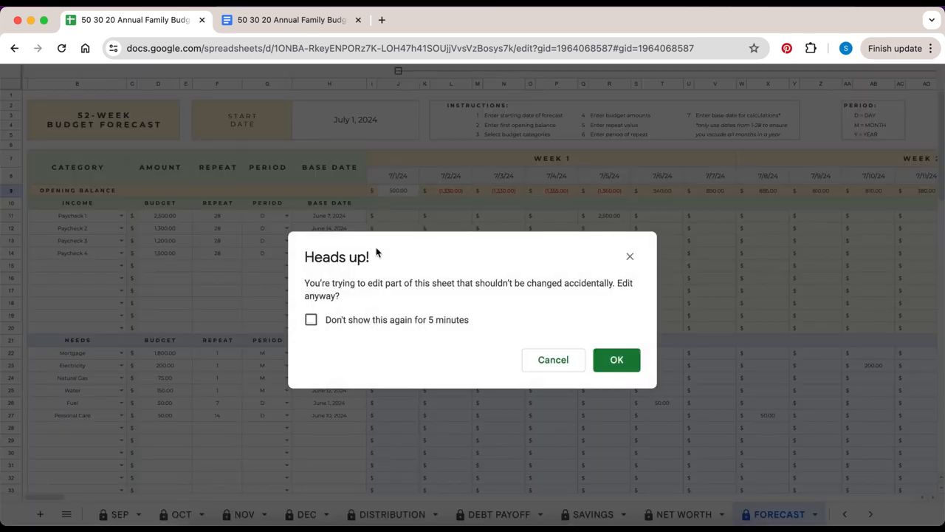
left_click(380, 319)
left_click(616, 360)
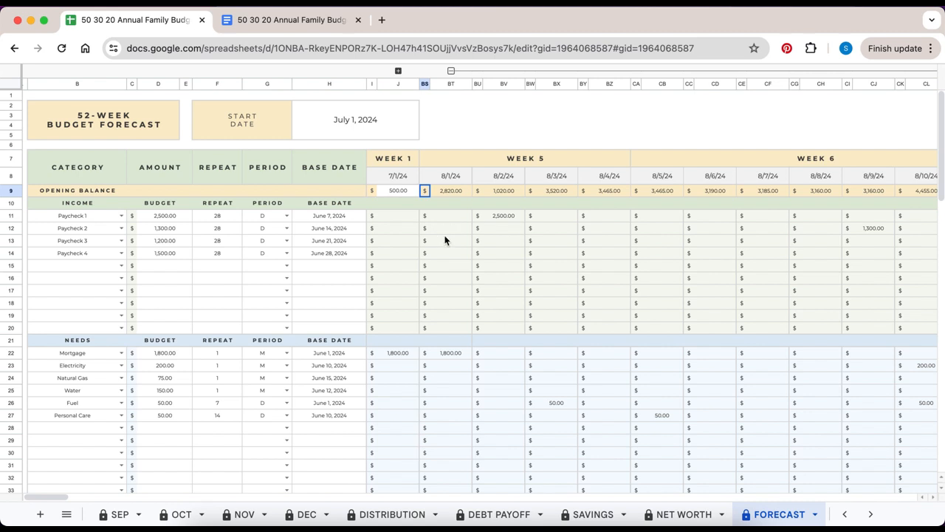
scroll(452, 106, "right", 10)
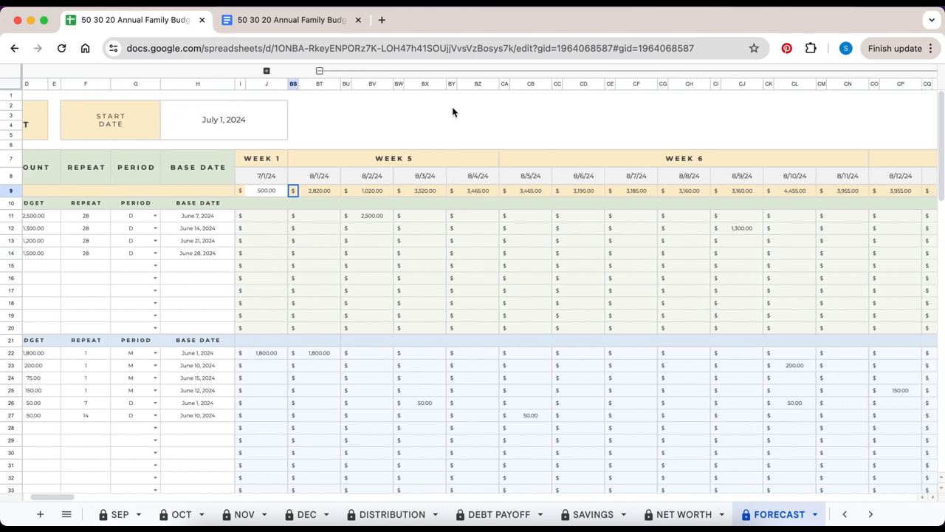
scroll(453, 111, "right", 15)
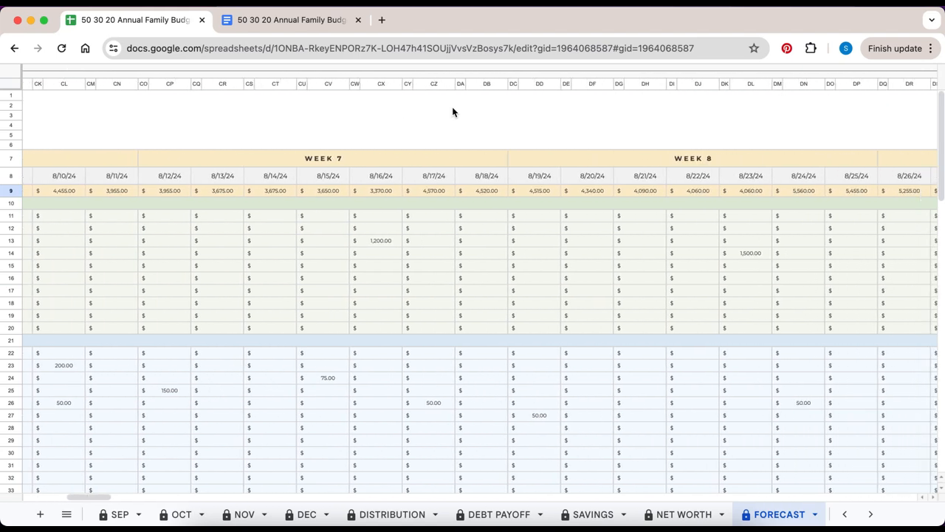
scroll(452, 111, "right", 5)
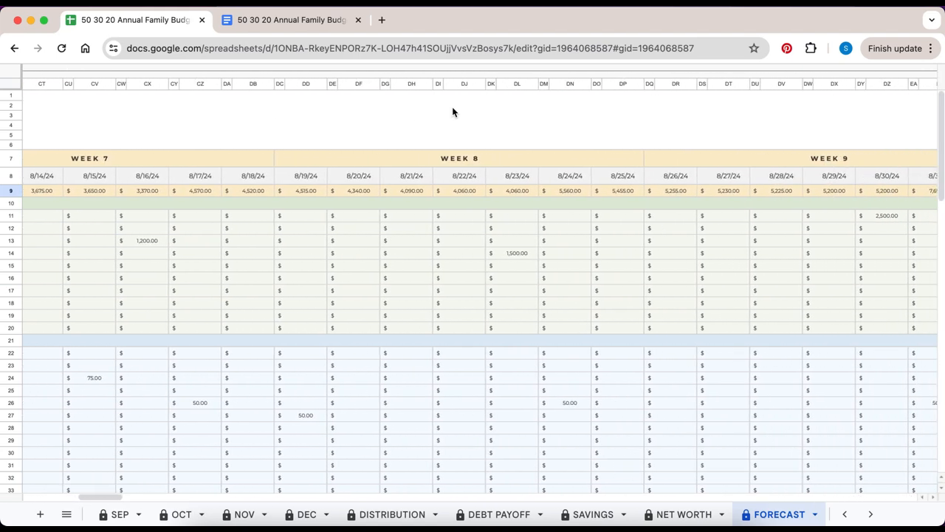
scroll(453, 112, "left", 8)
scroll(453, 112, "left", 10)
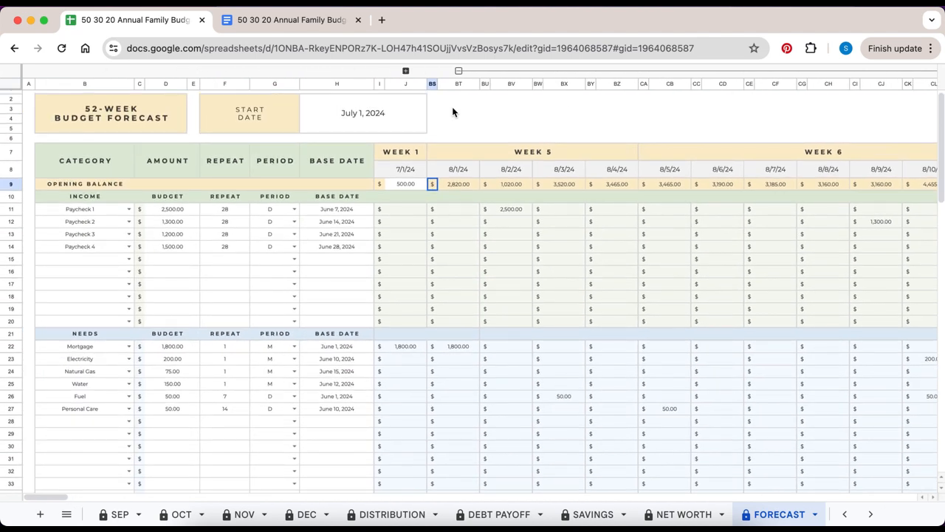
- Collapse the August, September and October day columns so that only the first of each month shows, and check those dates
left_click(457, 69)
left_click(511, 70)
left_click(564, 70)
left_click(511, 169)
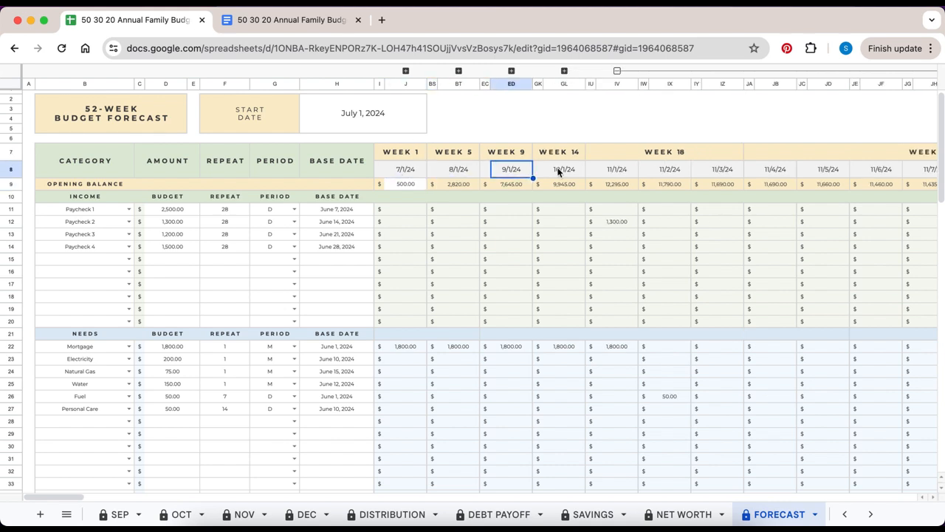
left_click(559, 172)
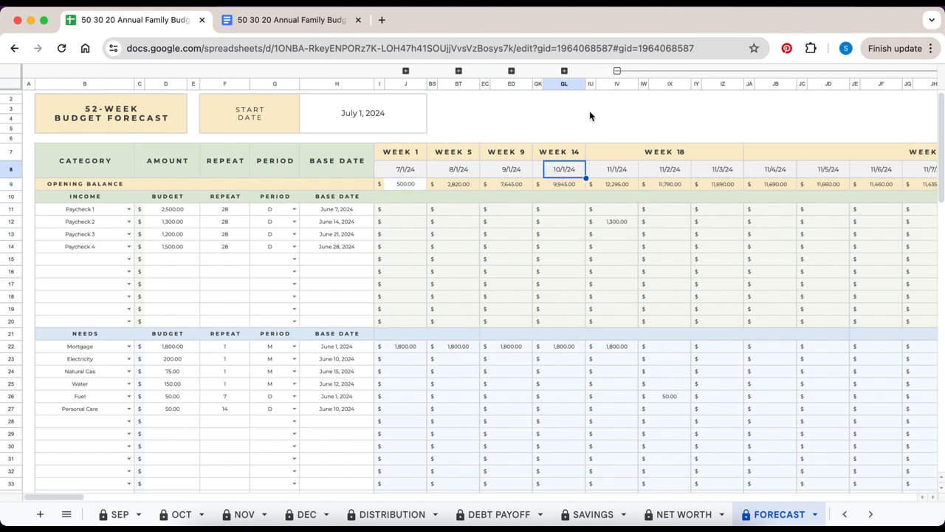
- Expand the collapsed day columns for October, September, August and July again
left_click(564, 70)
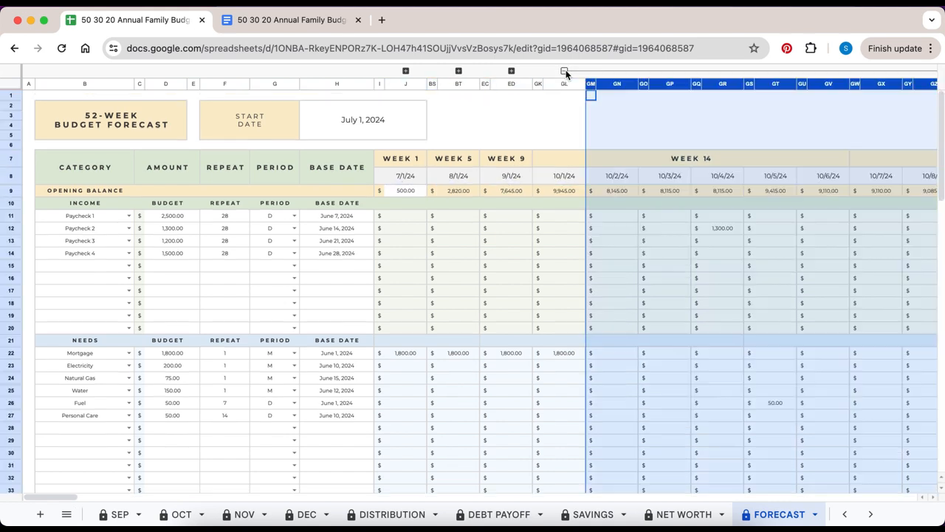
left_click(511, 70)
left_click(459, 70)
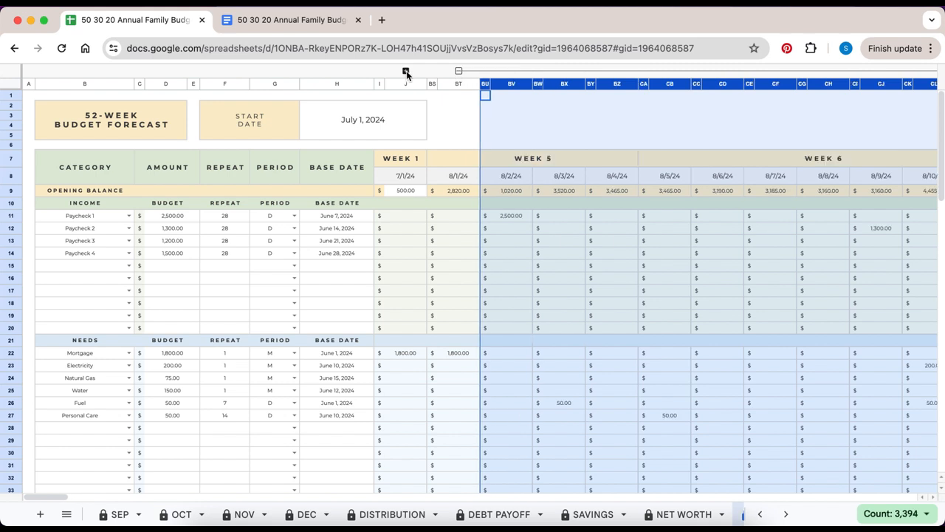
left_click(406, 70)
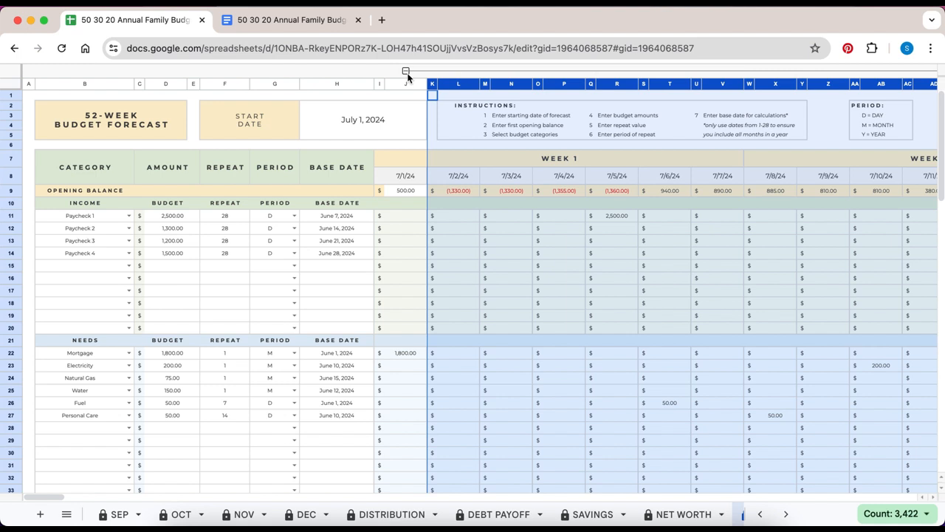
- On the Challenge sheet, include the Wants category and set the savings goal to 5000
scroll(656, 514, "right", 3)
left_click(679, 515)
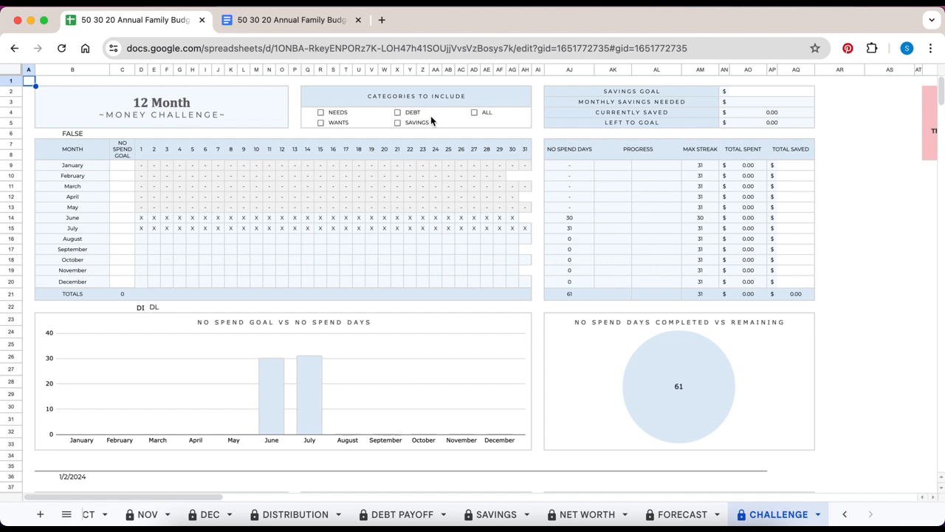
left_click(321, 123)
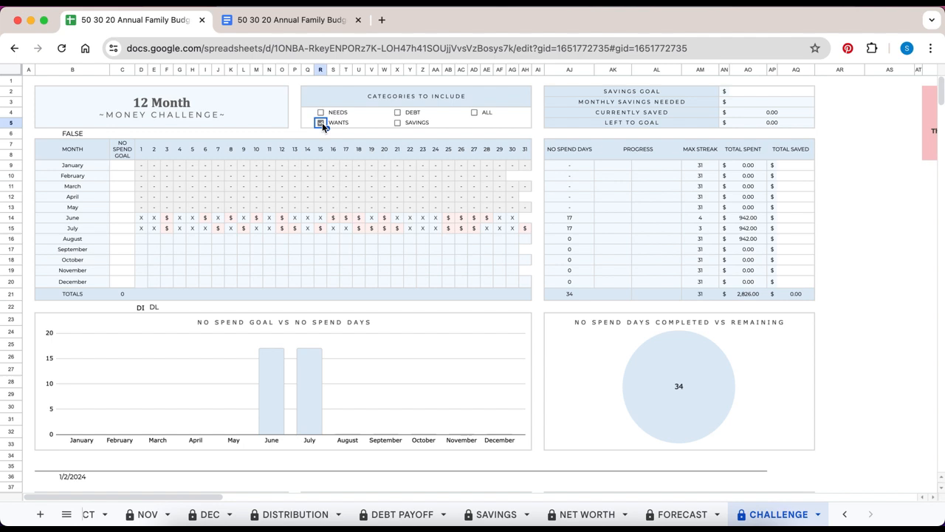
left_click(748, 93)
type("5000")
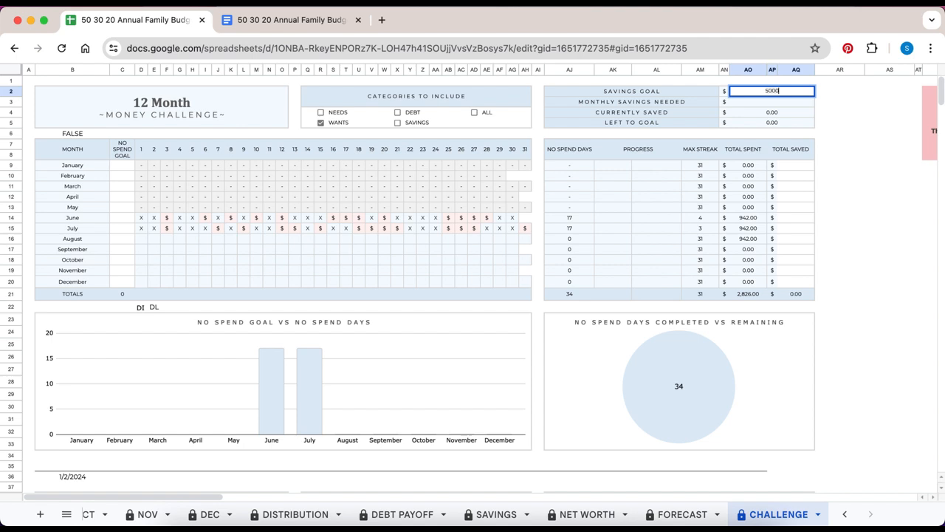
key("Return")
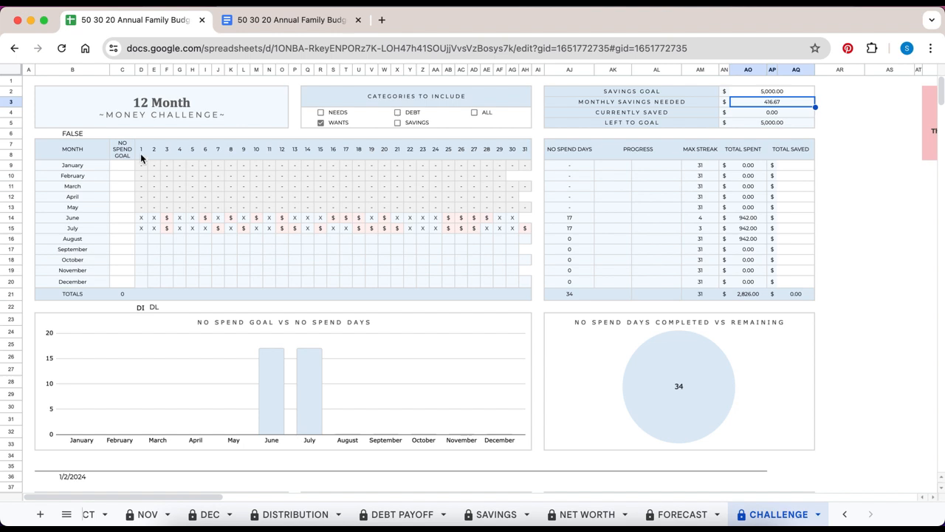
- Set the no spend goal to 15 days for June and 20 days for July
left_click(123, 167)
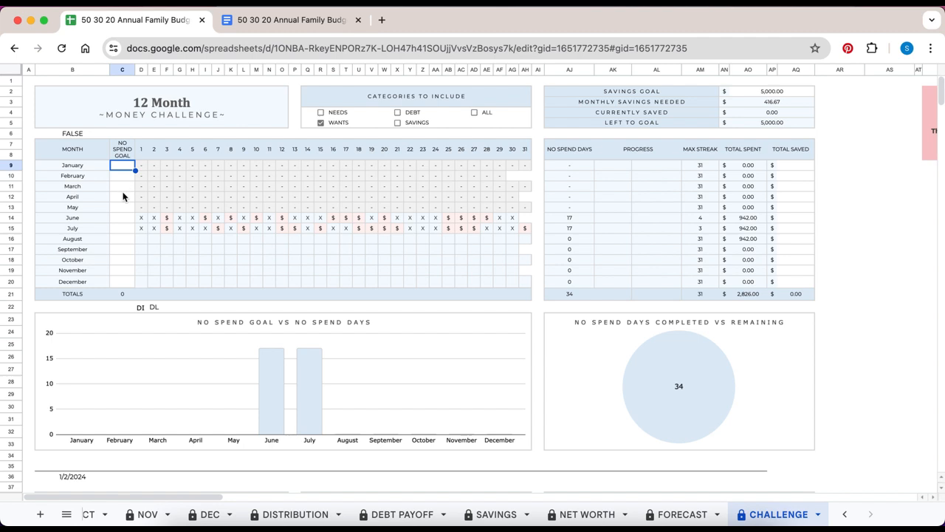
left_click(122, 218)
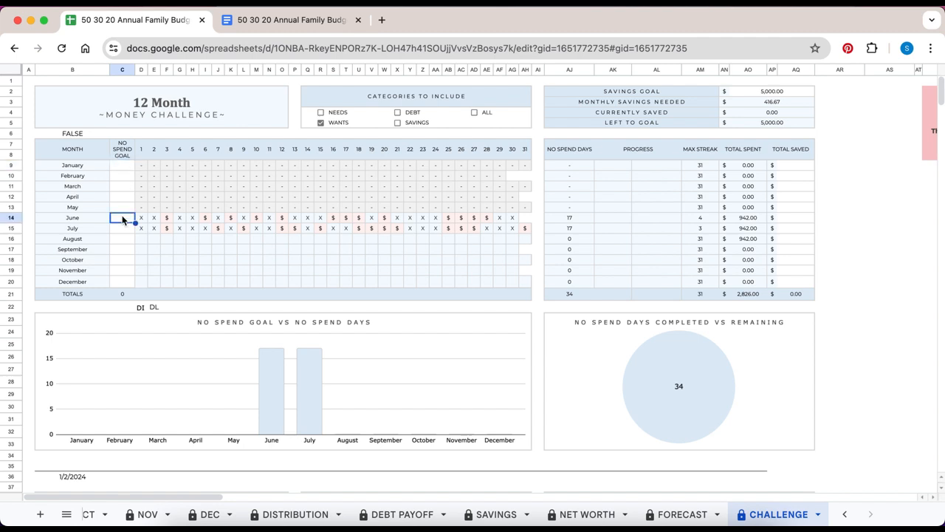
type("15")
key("Return")
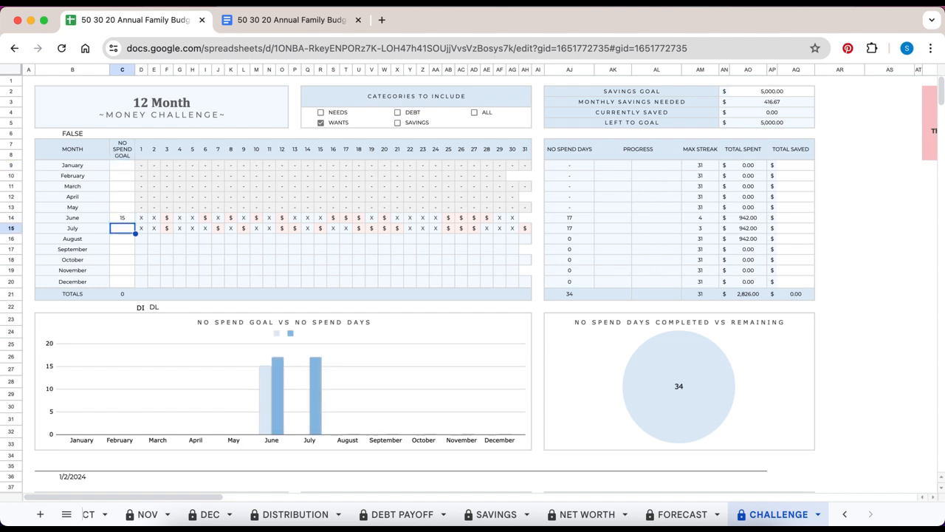
type("20")
key("Return")
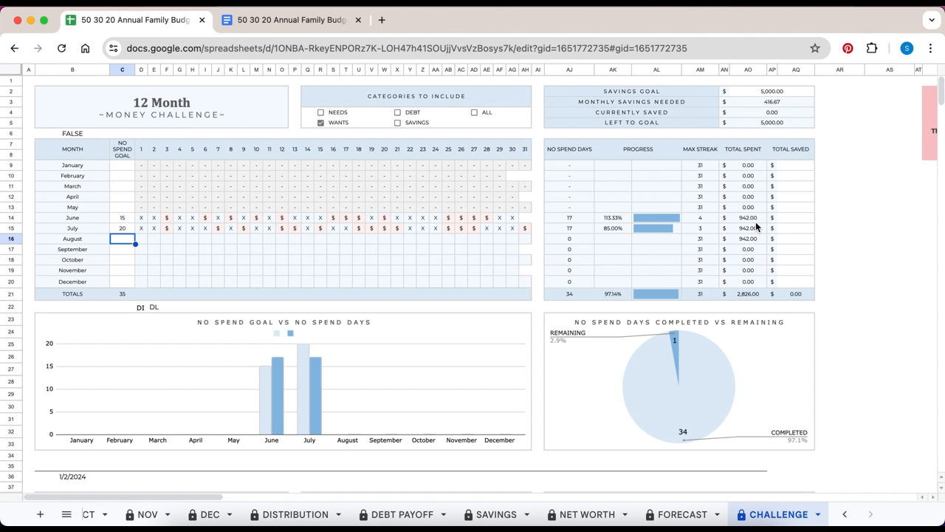
- Enter 25 as the total saved for June in the money challenge
left_click(808, 219)
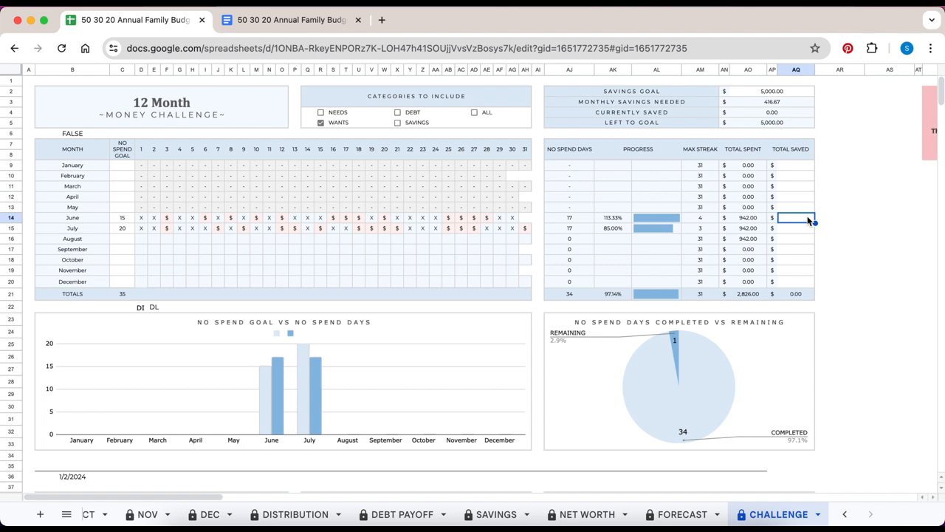
type("25")
key("Return")
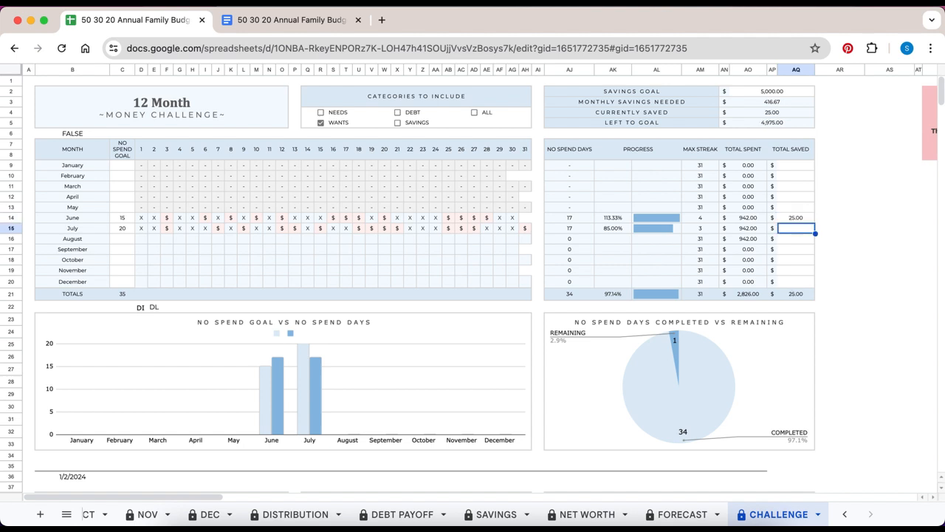
- Enter 35 as the total saved for July and check the currently saved and left to goal amounts
type("35")
key("Return")
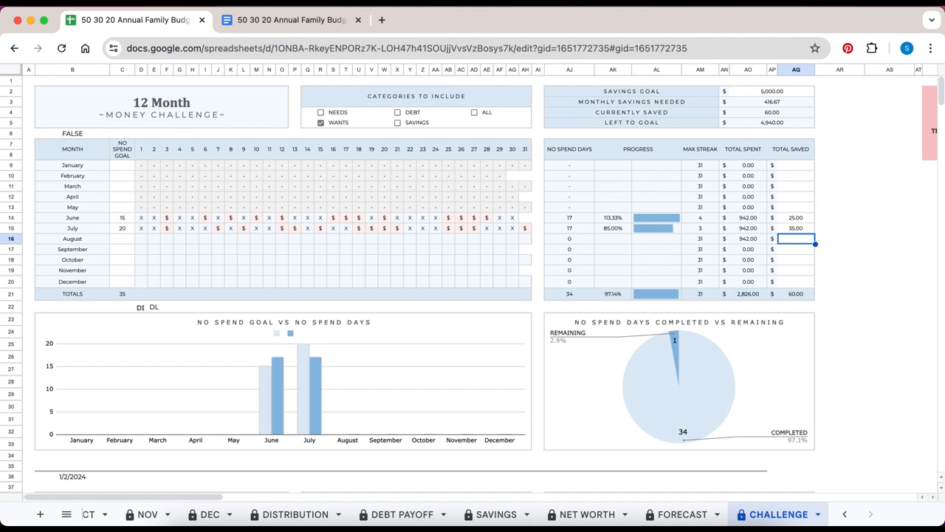
left_click(797, 115)
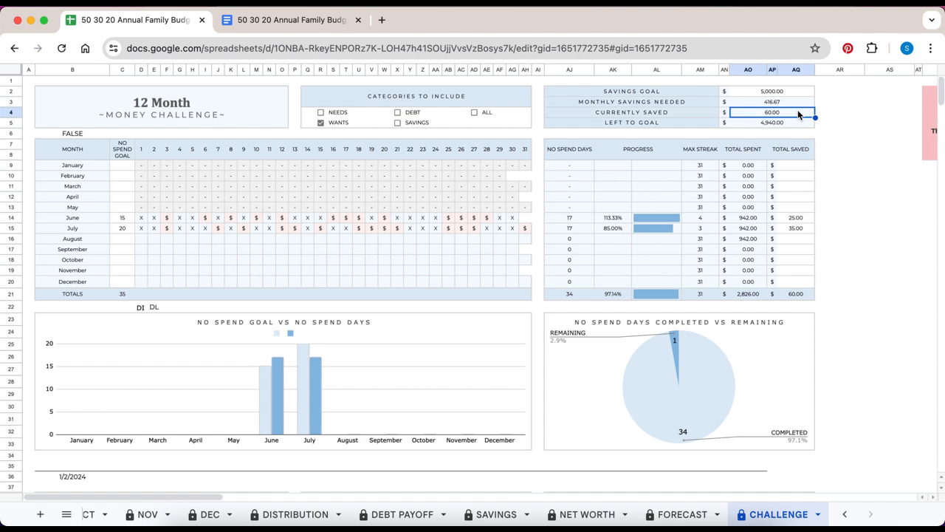
left_click(796, 126)
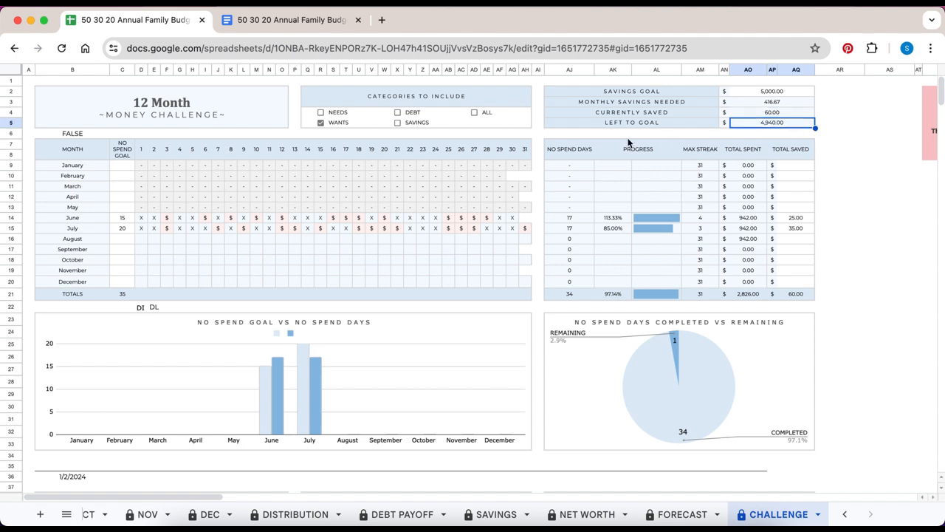
- Choose Dining Out as the expense for the 52-Week Expense Challenge #1
scroll(416, 216, "down", 3)
scroll(417, 215, "down", 5)
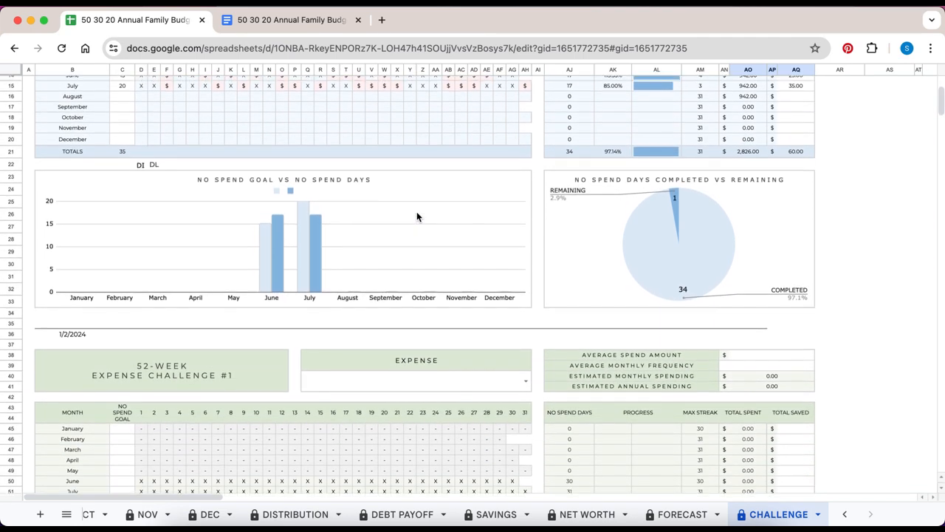
scroll(416, 216, "down", 2)
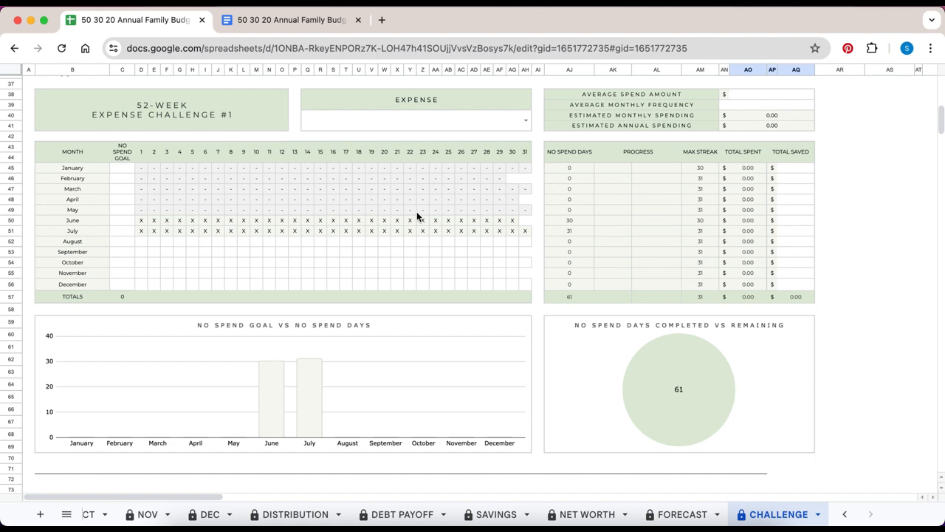
left_click(242, 109)
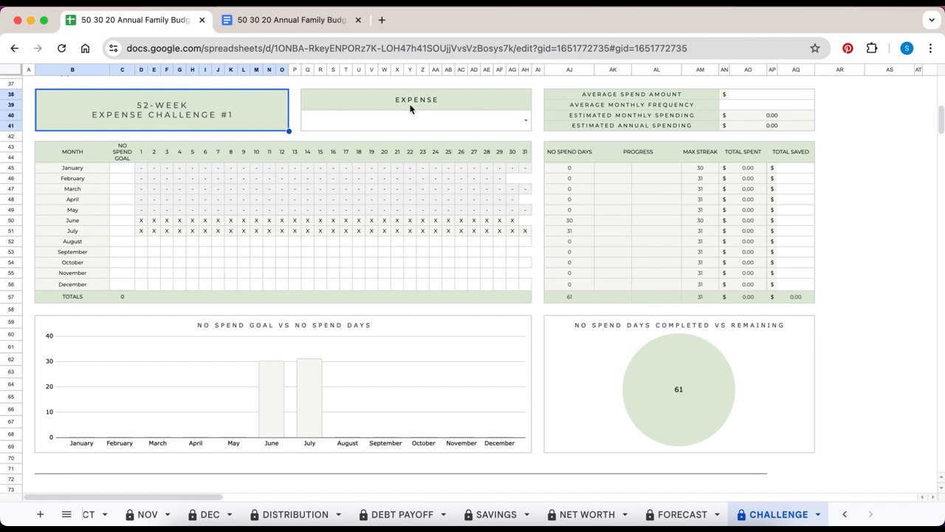
left_click(525, 120)
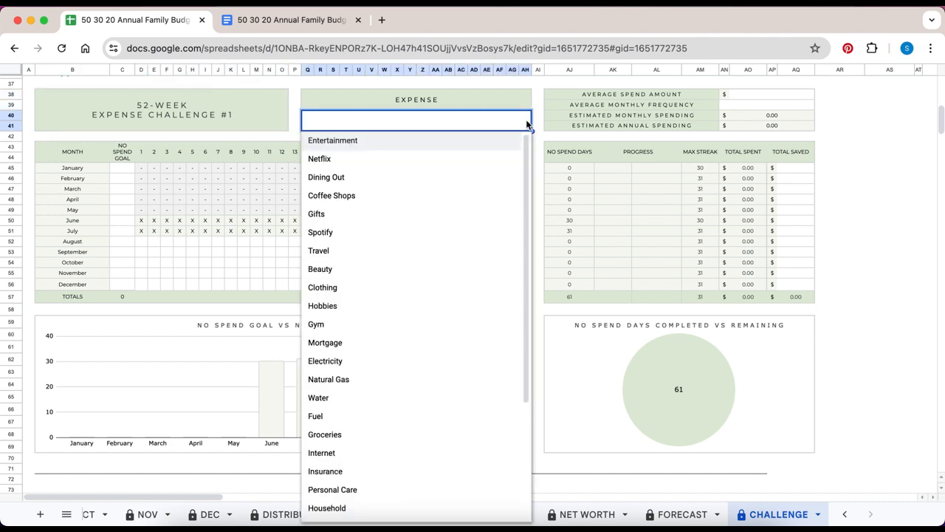
scroll(365, 198, "down", 3)
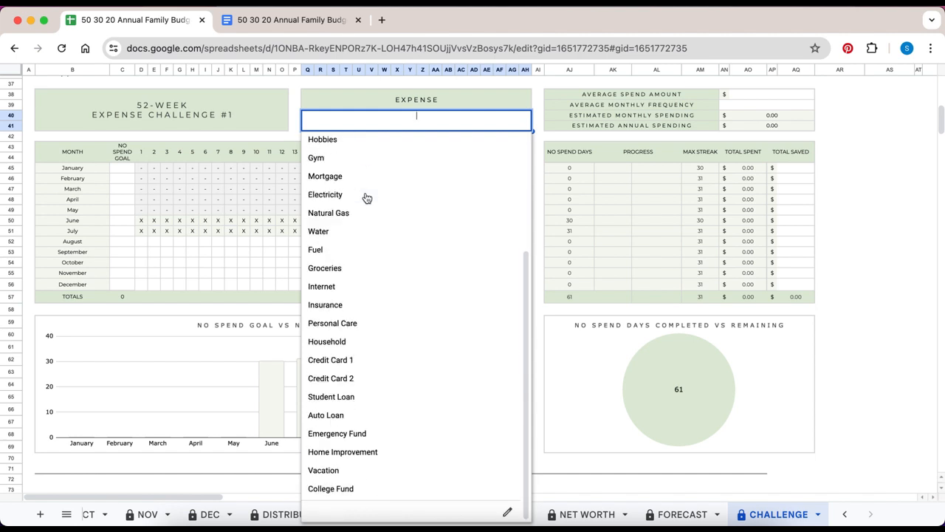
scroll(365, 198, "up", 3)
left_click(344, 179)
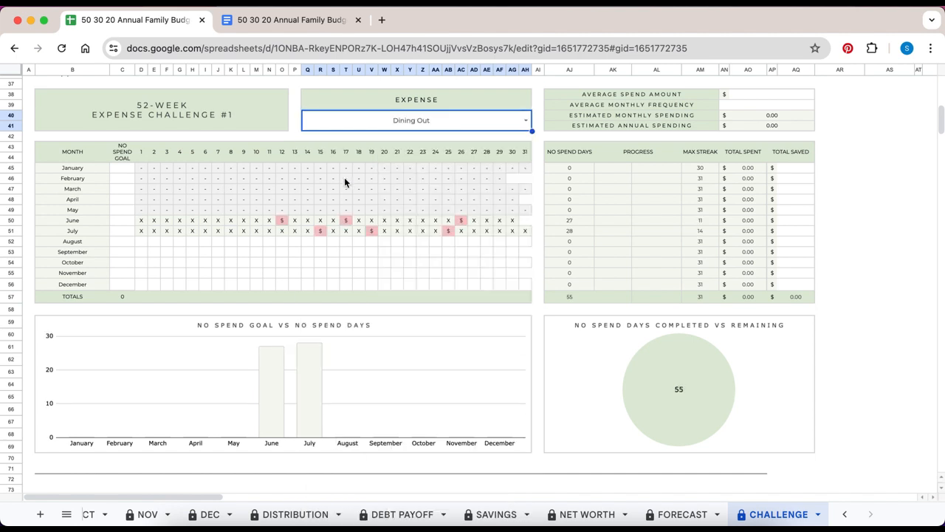
- Set the Dining Out challenge's average spend amount to 25 and its average monthly frequency to 4
left_click(752, 95)
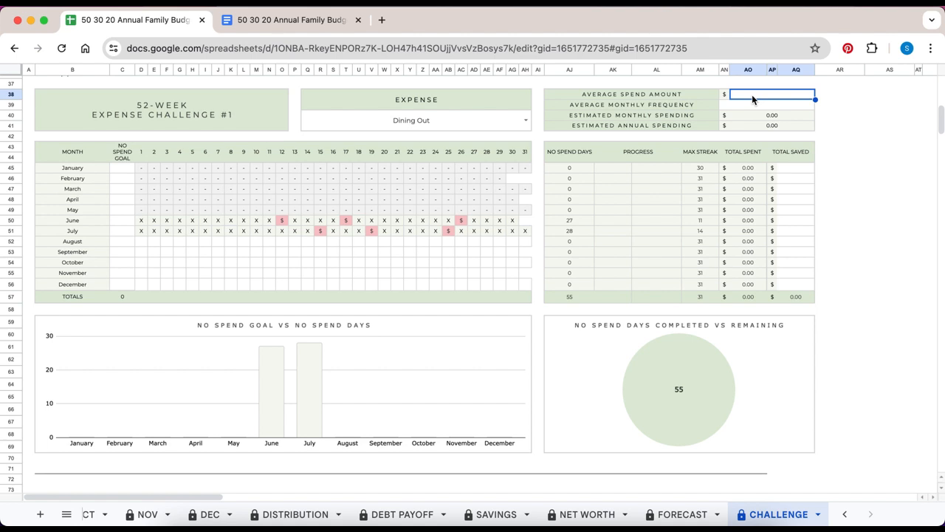
type("25")
key("Return")
type("4")
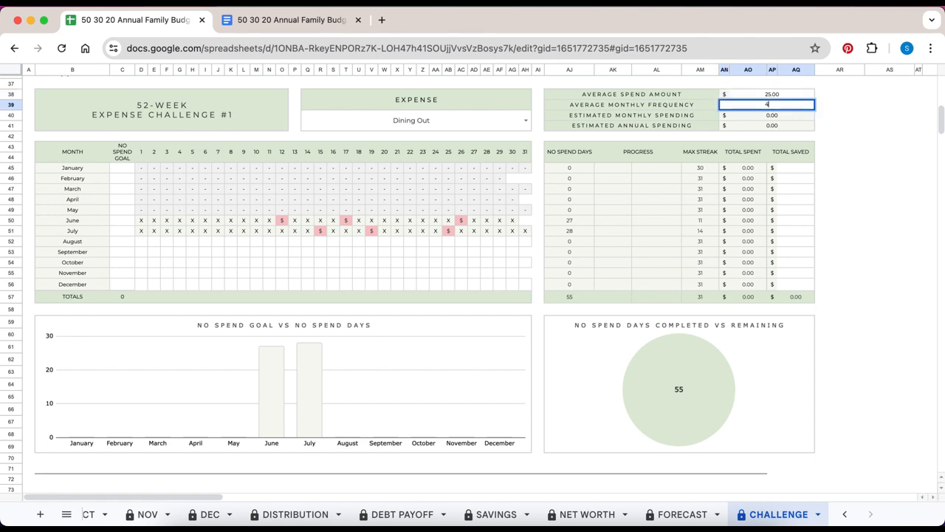
key("Return")
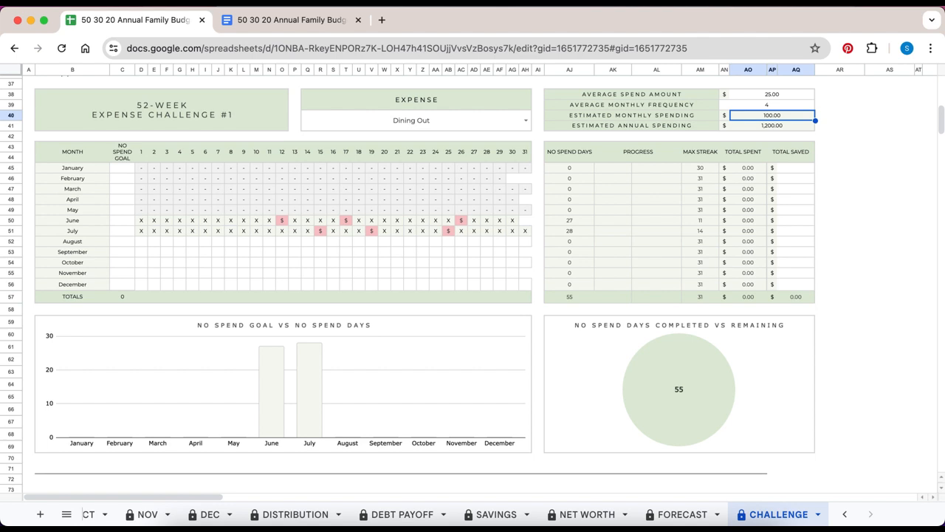
- Set the Dining Out challenge's no spend goal to 10 days for June and 15 days for July
left_click(124, 223)
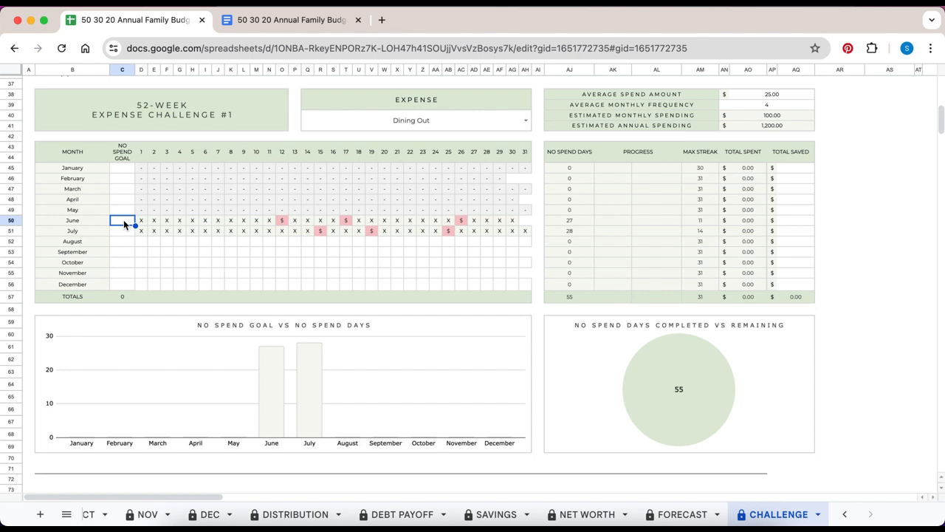
type("00")
key("Return")
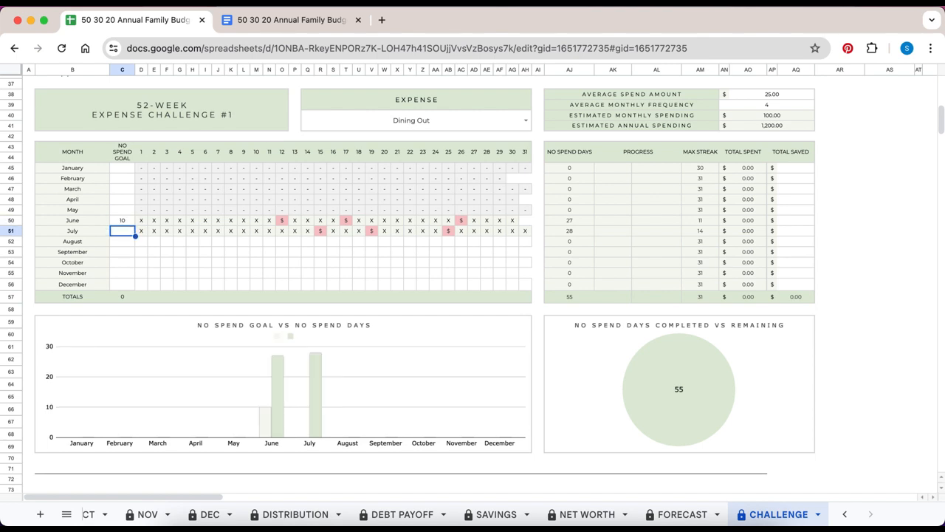
type("15")
key("Return")
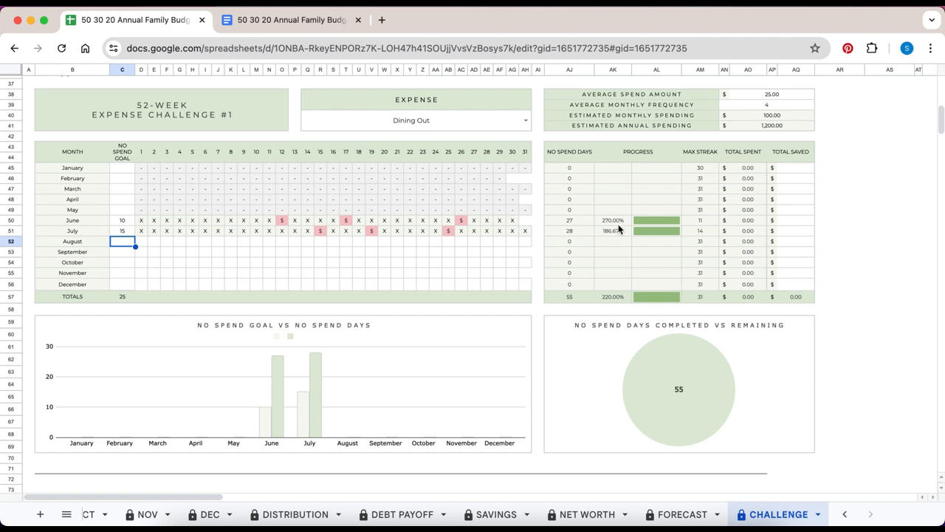
- Look over Expense Challenge #2 and the 12 Month Custom Challenge #1, including its challenge name field, and return to the Money Challenge
scroll(583, 232, "down", 10)
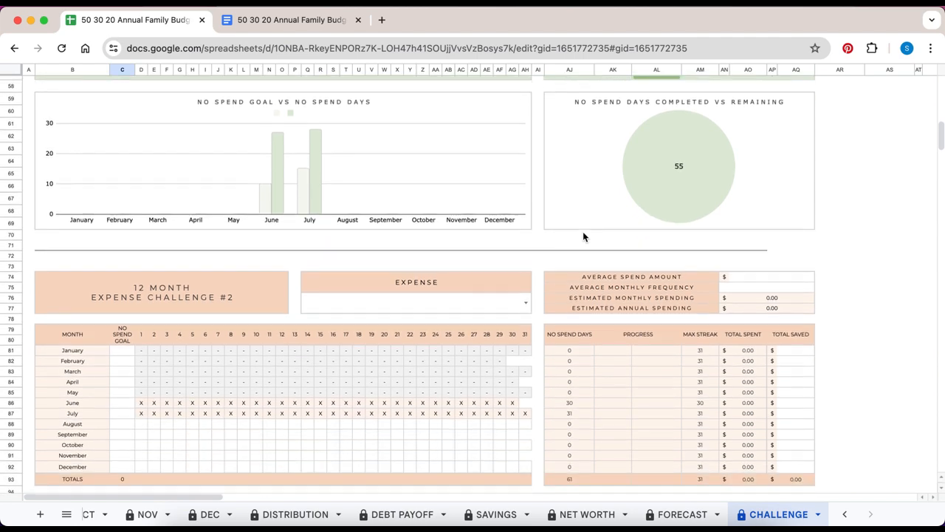
scroll(582, 236, "down", 8)
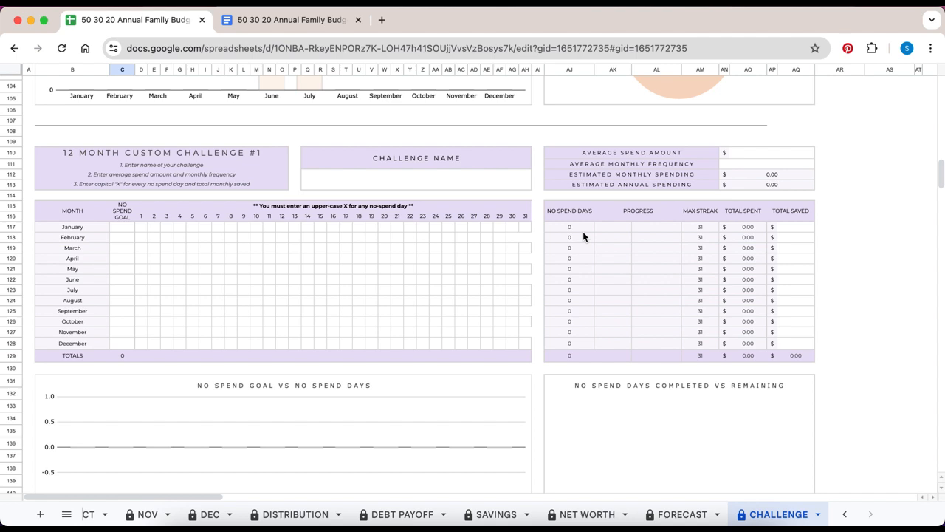
left_click(479, 184)
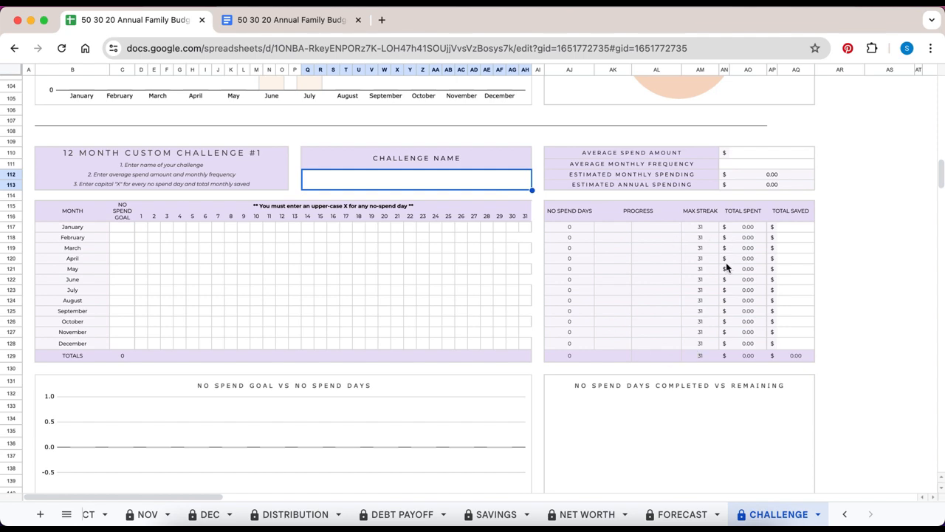
scroll(474, 305, "up", 15)
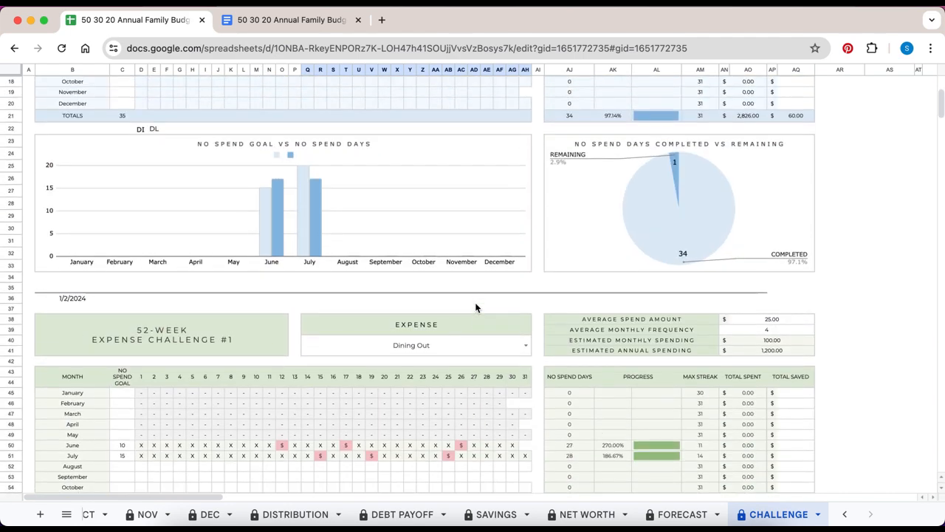
scroll(476, 305, "up", 3)
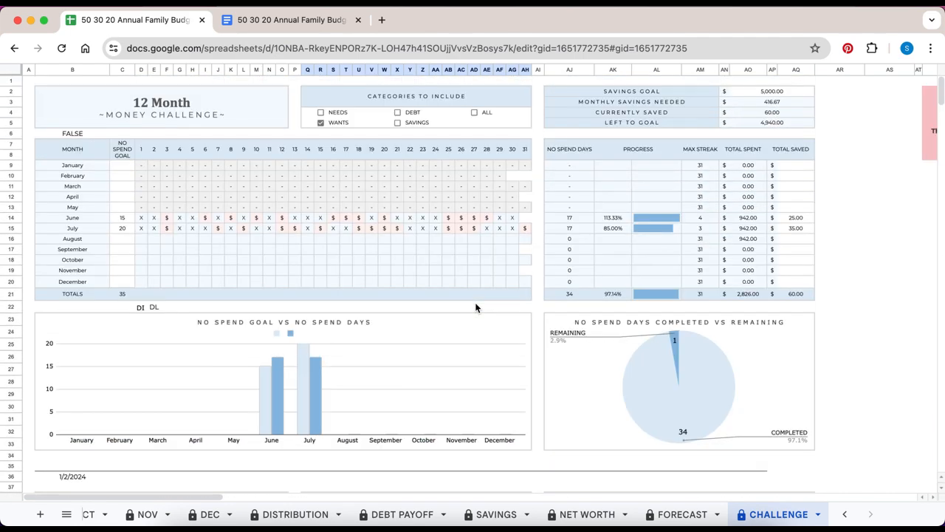
- Open the Instructions sheet and examine the FAQs, Tips & Tricks and Message Us links below the welcome text
scroll(419, 513, "left", 10)
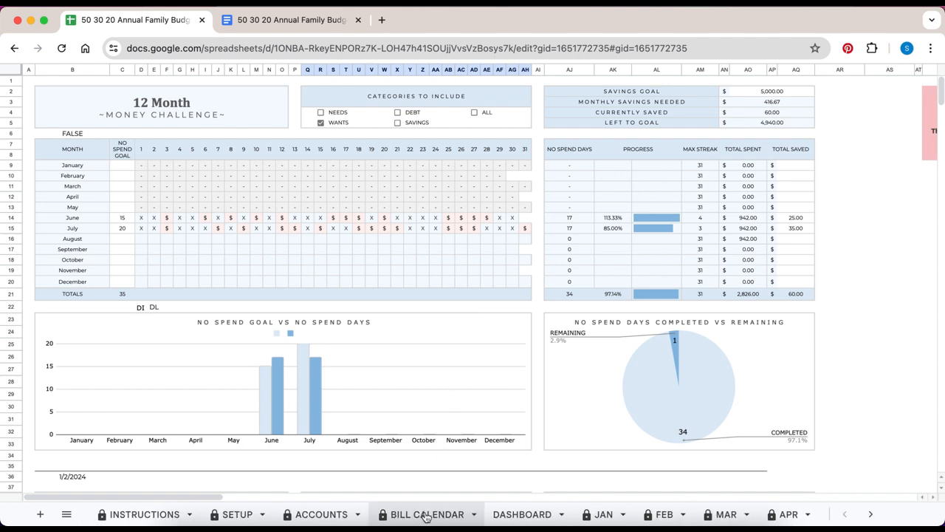
left_click(131, 517)
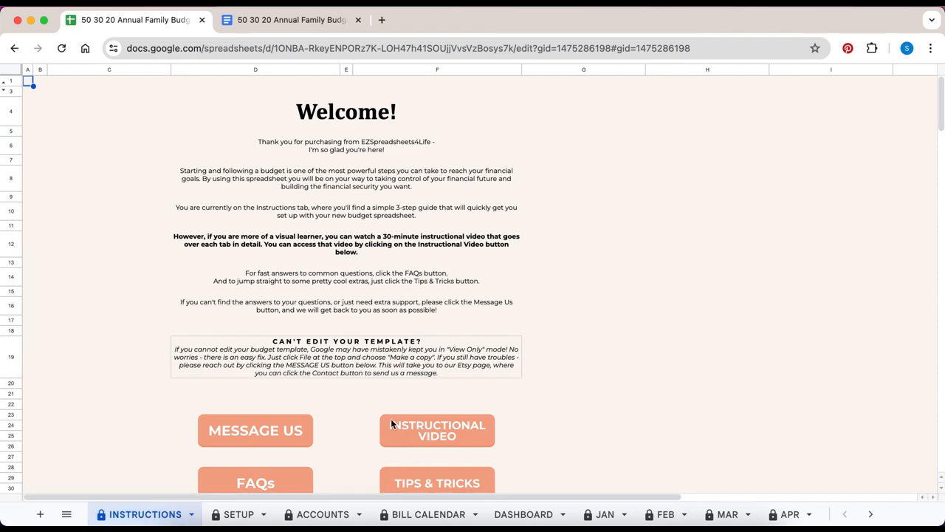
scroll(384, 418, "down", 1)
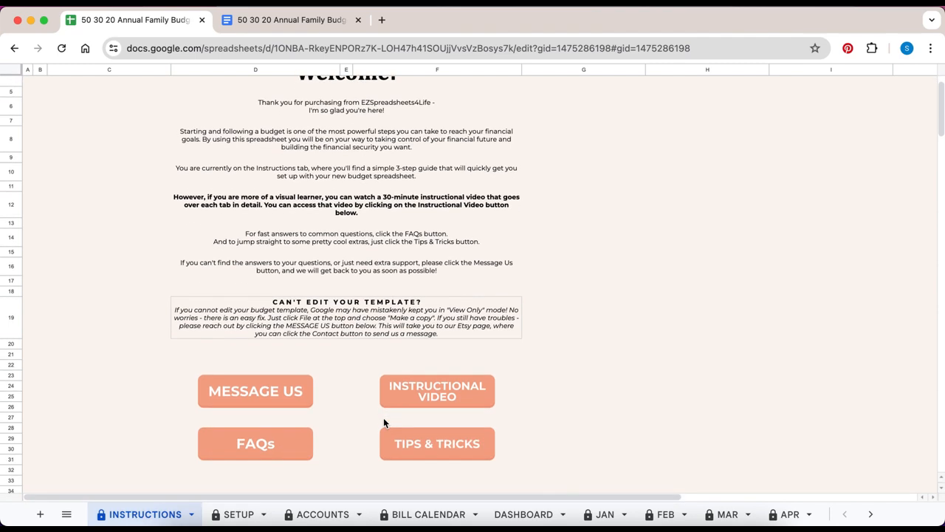
scroll(383, 422, "down", 1)
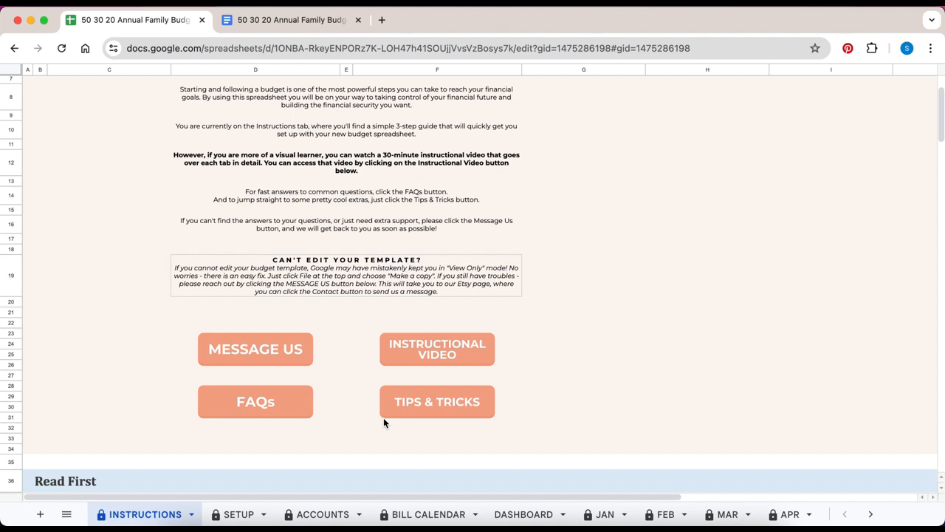
mouse_move(295, 416)
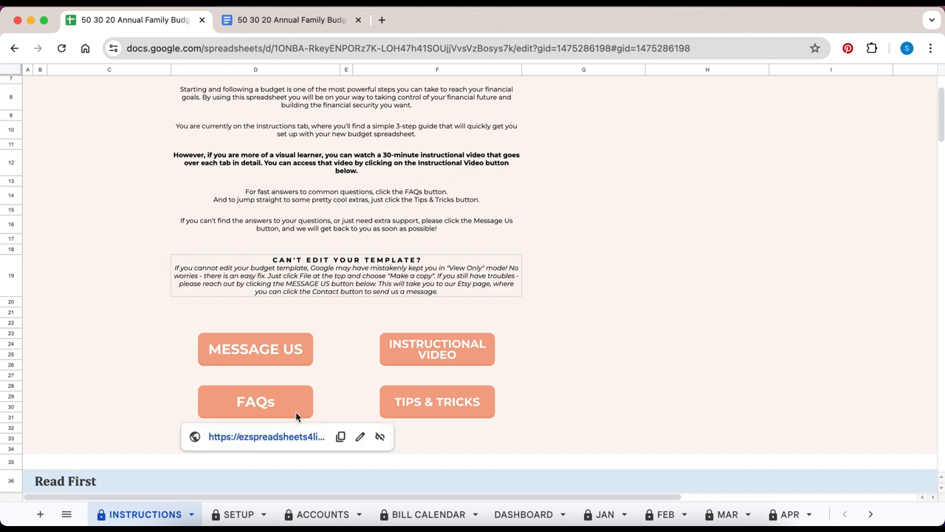
mouse_move(412, 406)
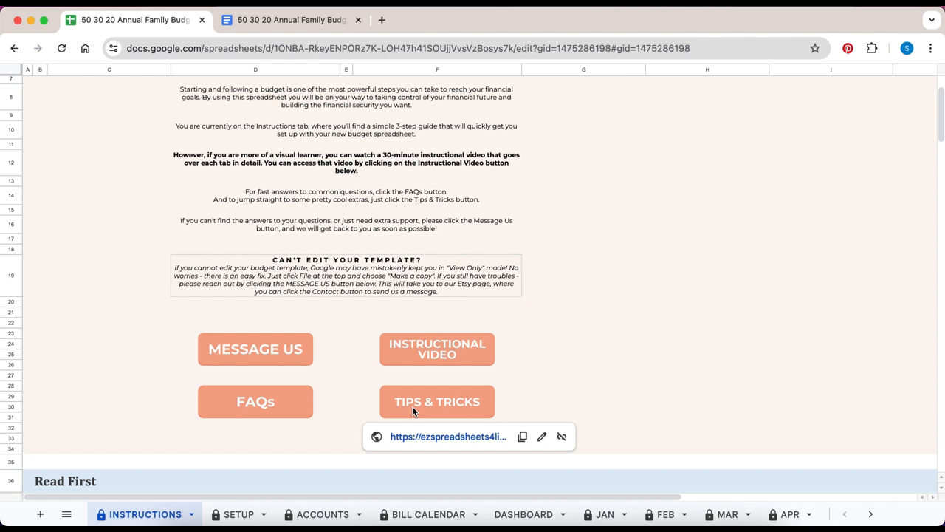
mouse_move(298, 356)
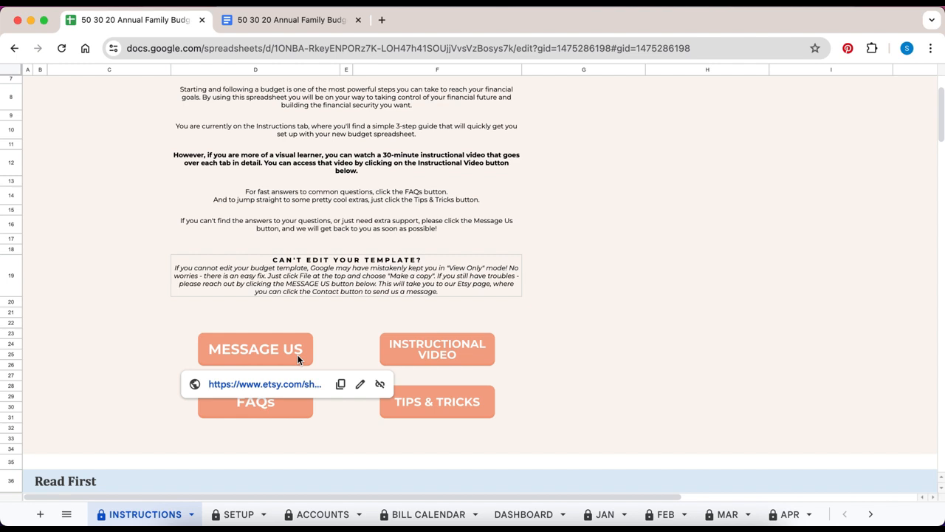
left_click(298, 359)
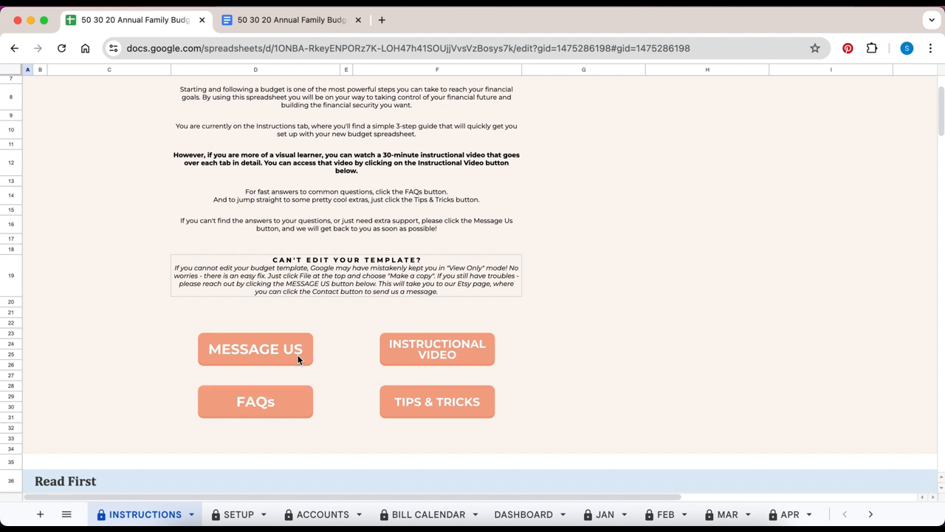